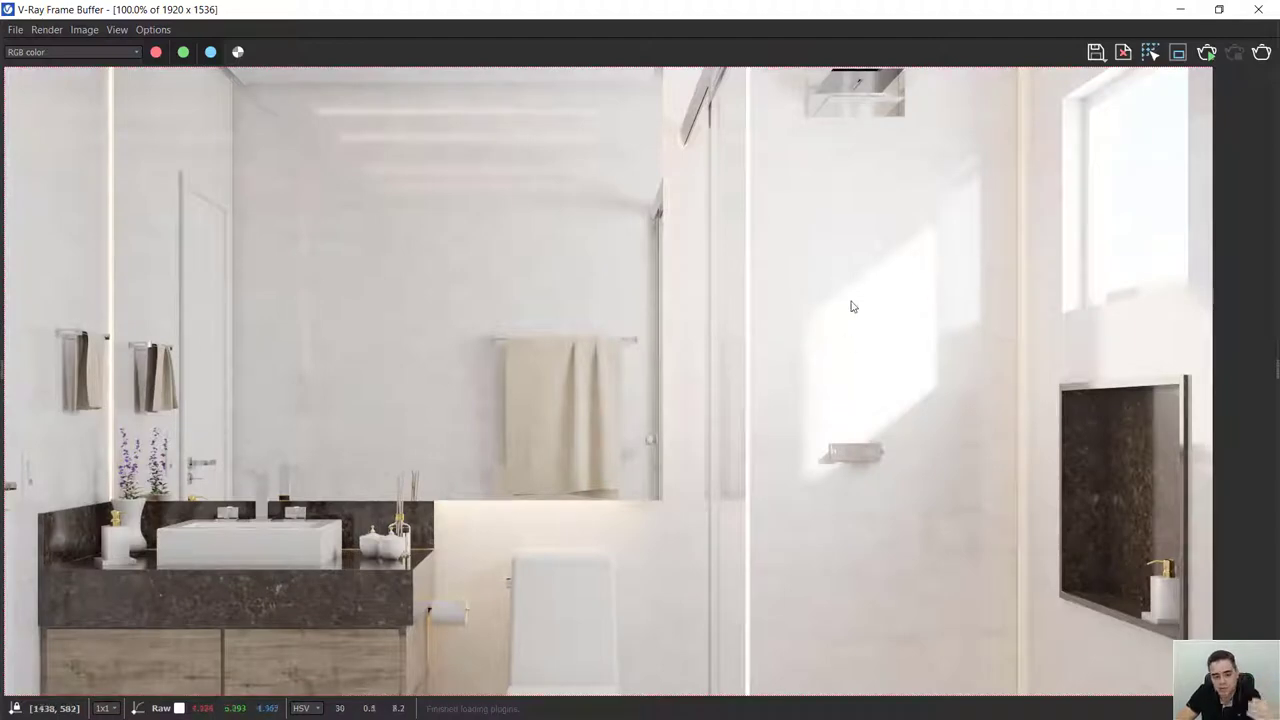
scroll(642, 334, "down", 1)
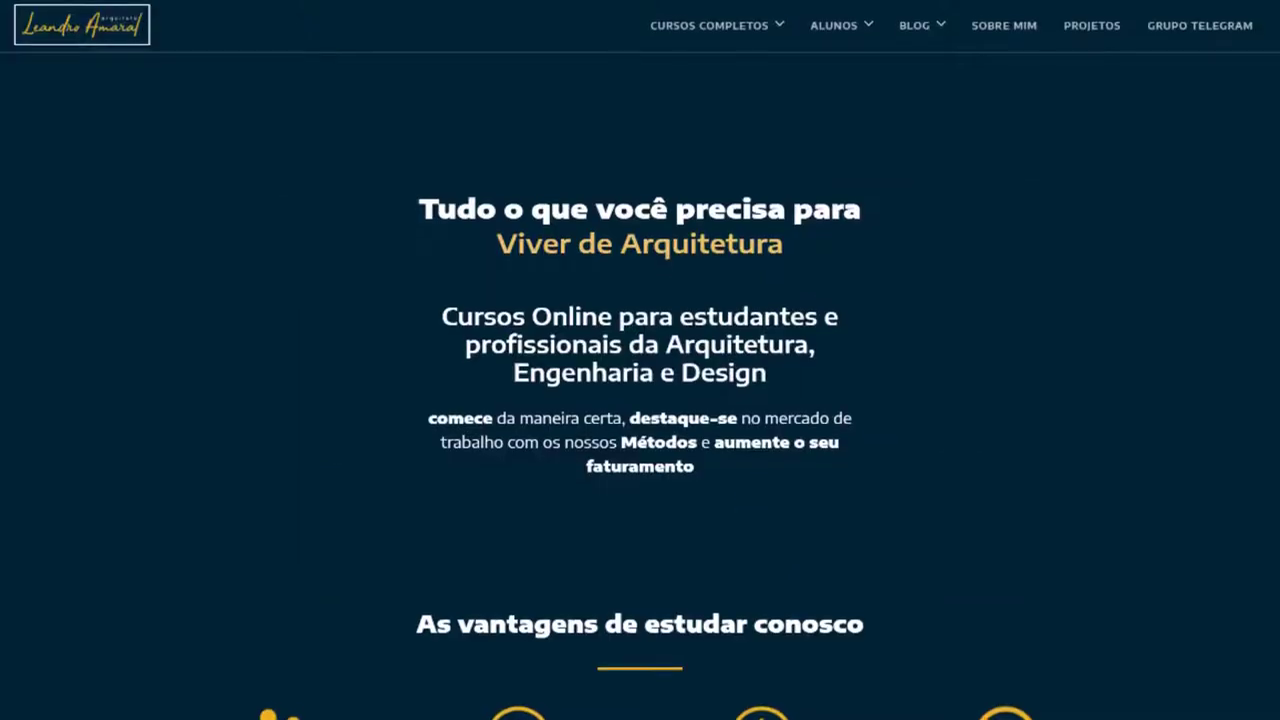
scroll(640, 360, "down", 2)
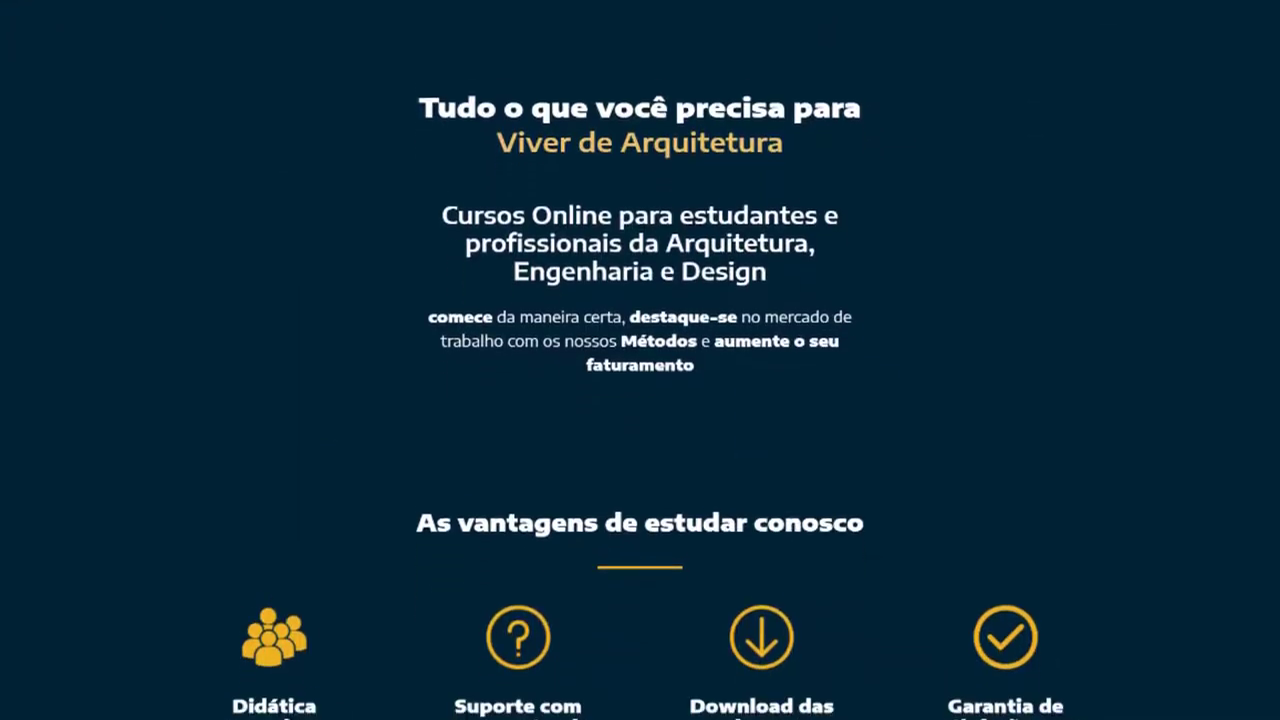
scroll(640, 360, "down", 7)
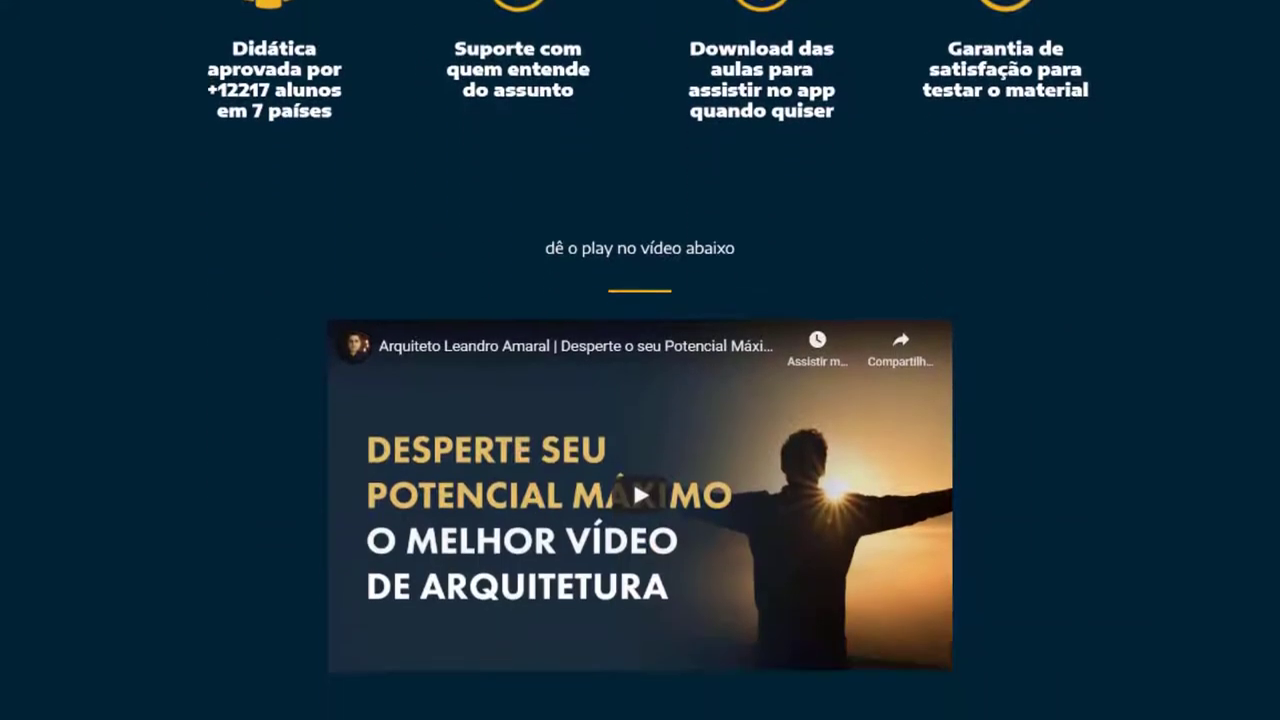
scroll(640, 360, "down", 10)
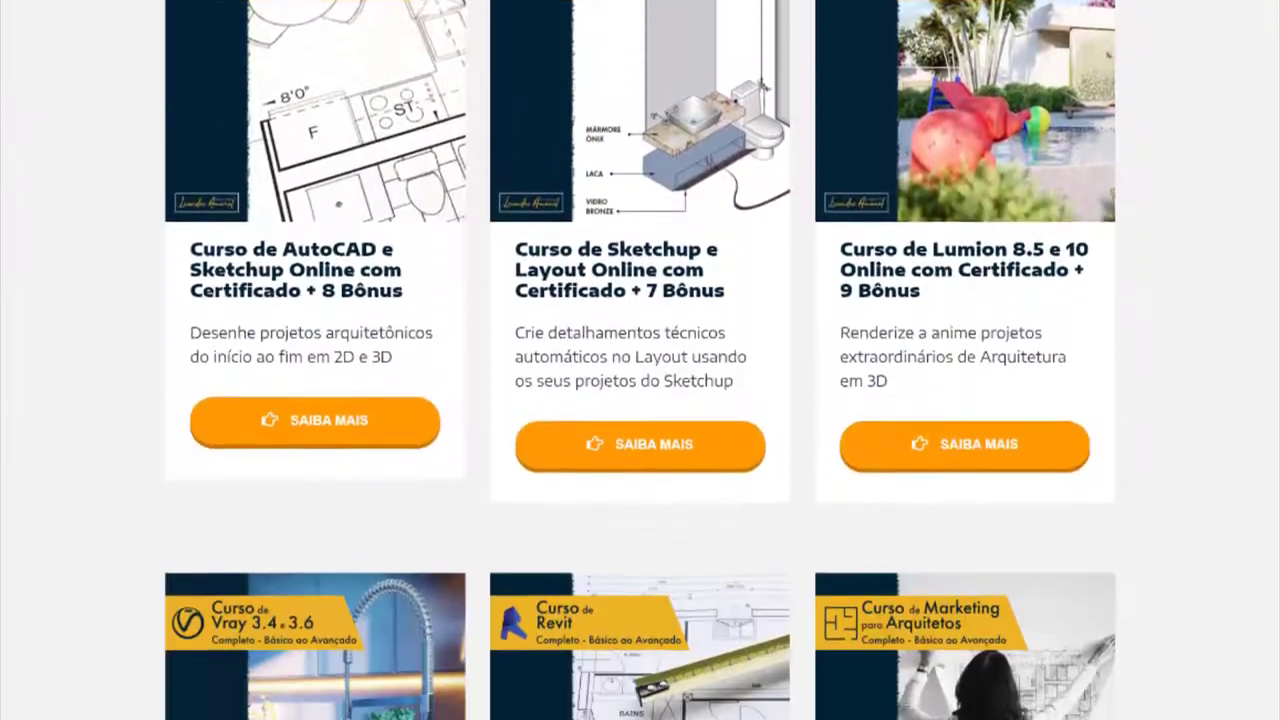
scroll(640, 360, "down", 5)
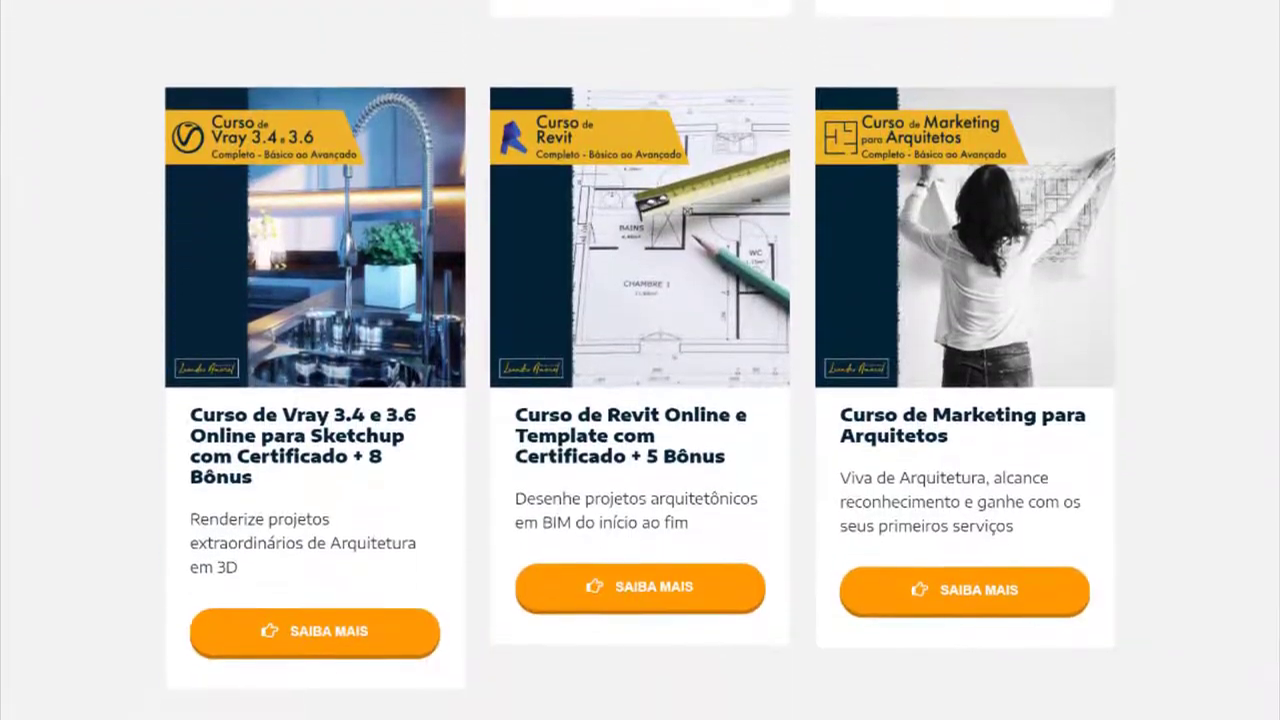
scroll(640, 360, "down", 1)
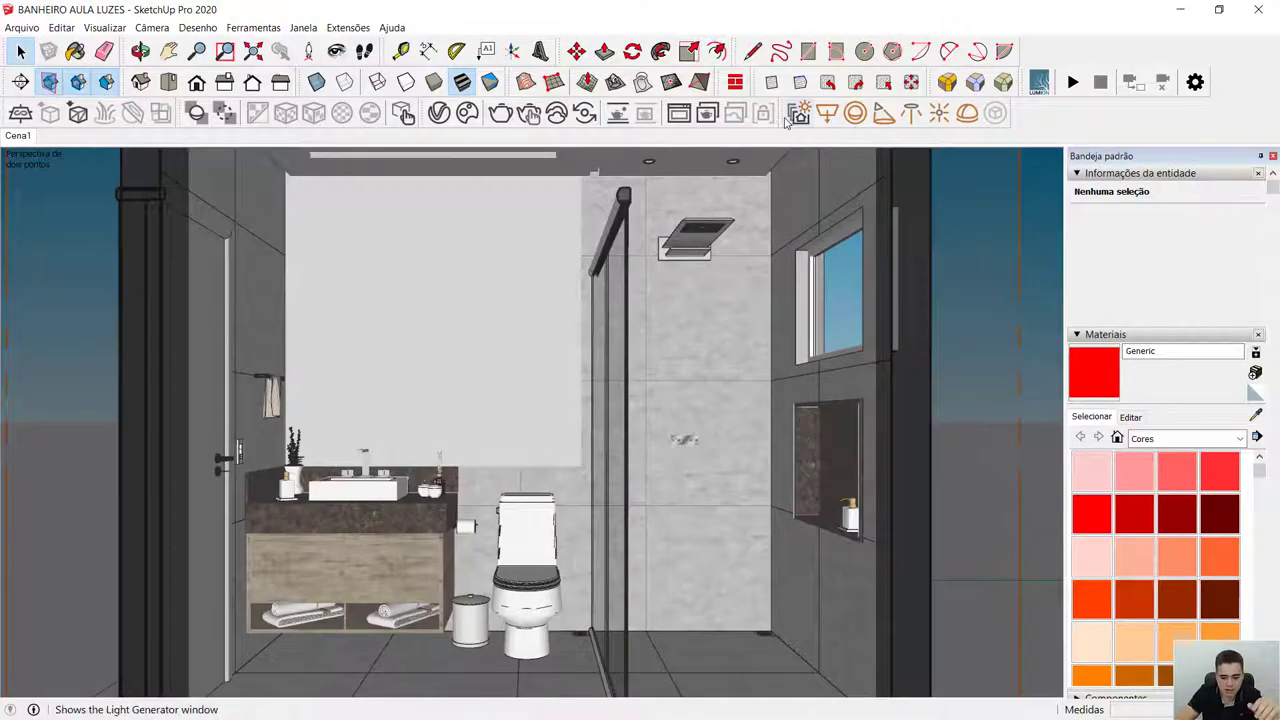
Undock the V-Ray Lights toolbar and dock it back in its row.
left_click_drag(786, 120, 332, 222)
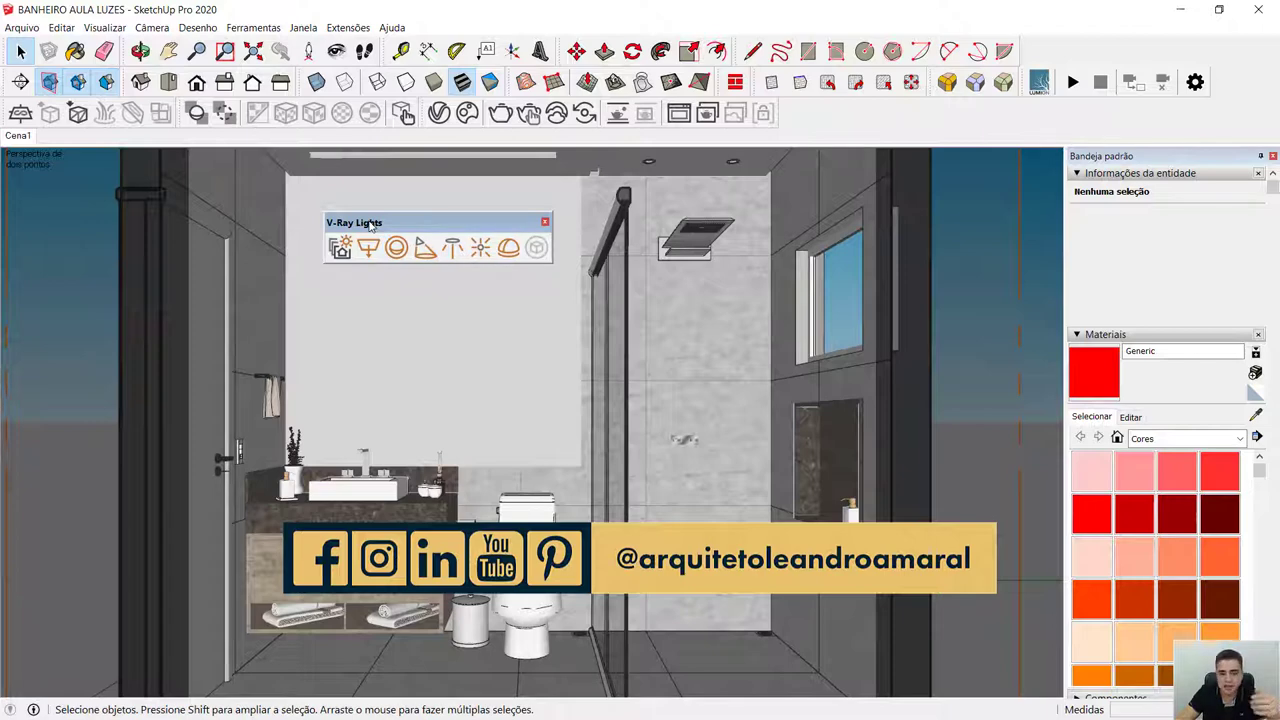
left_click_drag(370, 225, 822, 113)
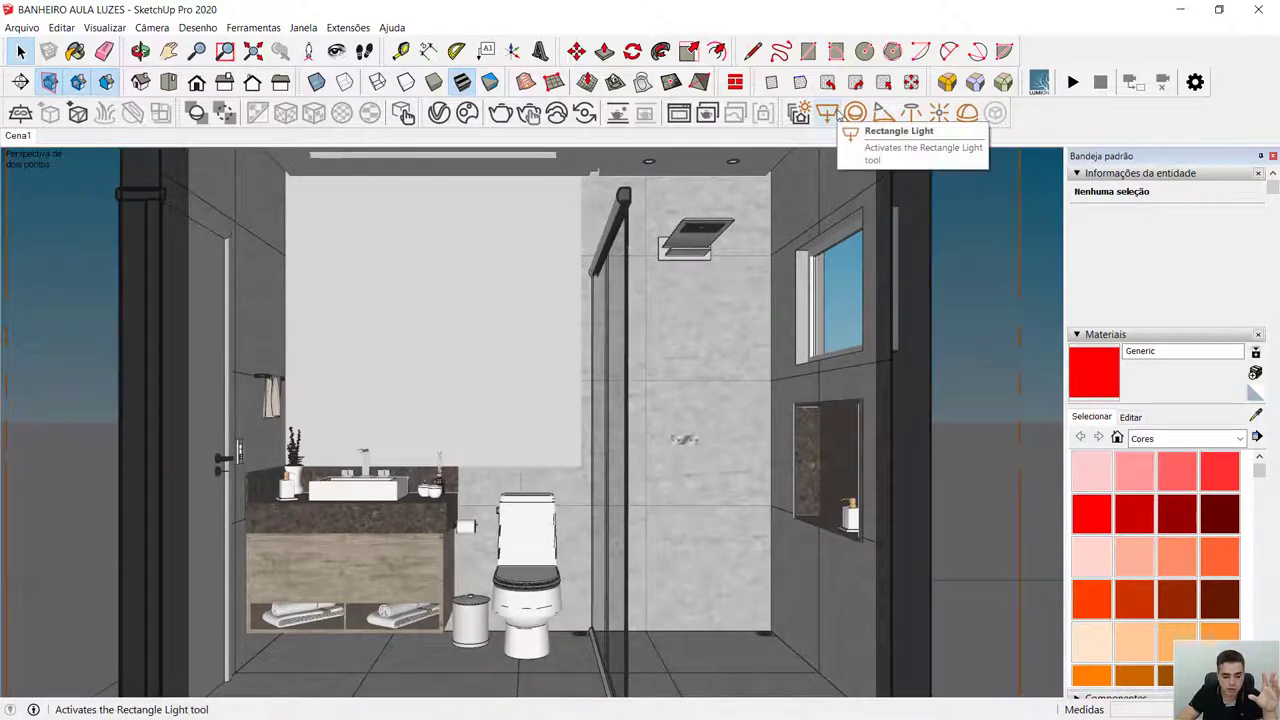
Run an interactive render of the bathroom to check the existing lighting, and close the frame buffer.
left_click(530, 113)
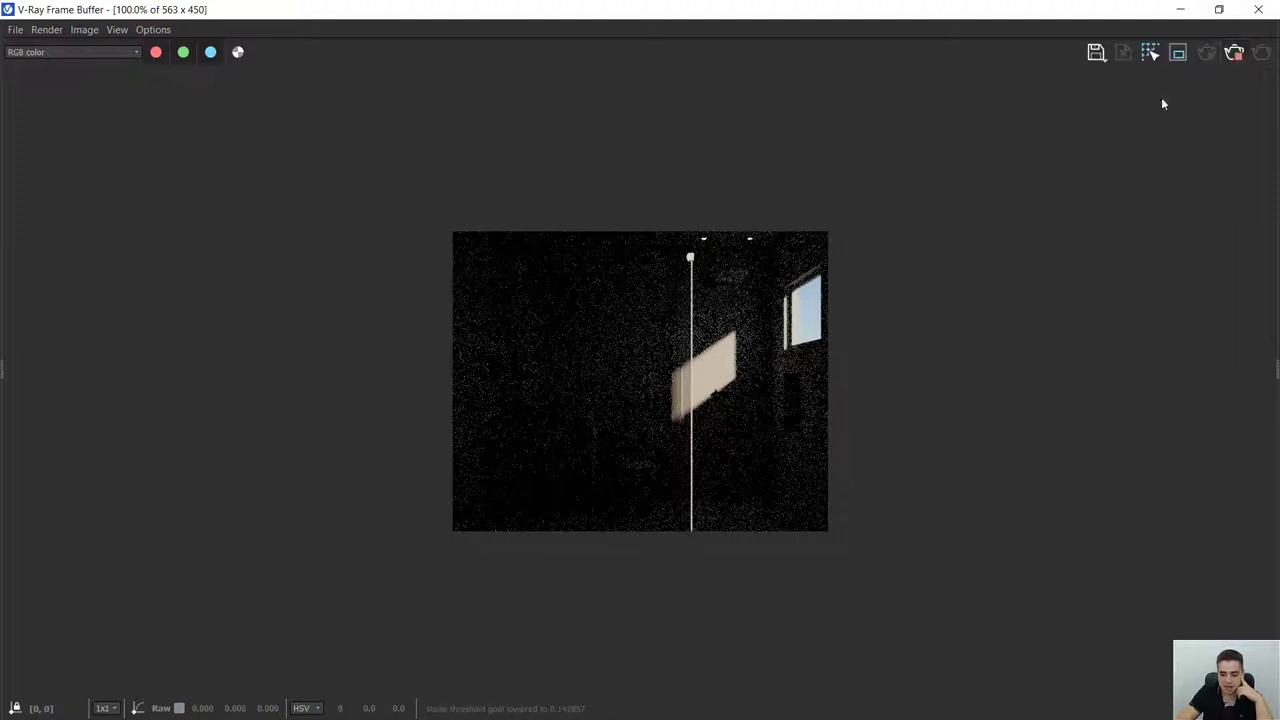
left_click(1258, 9)
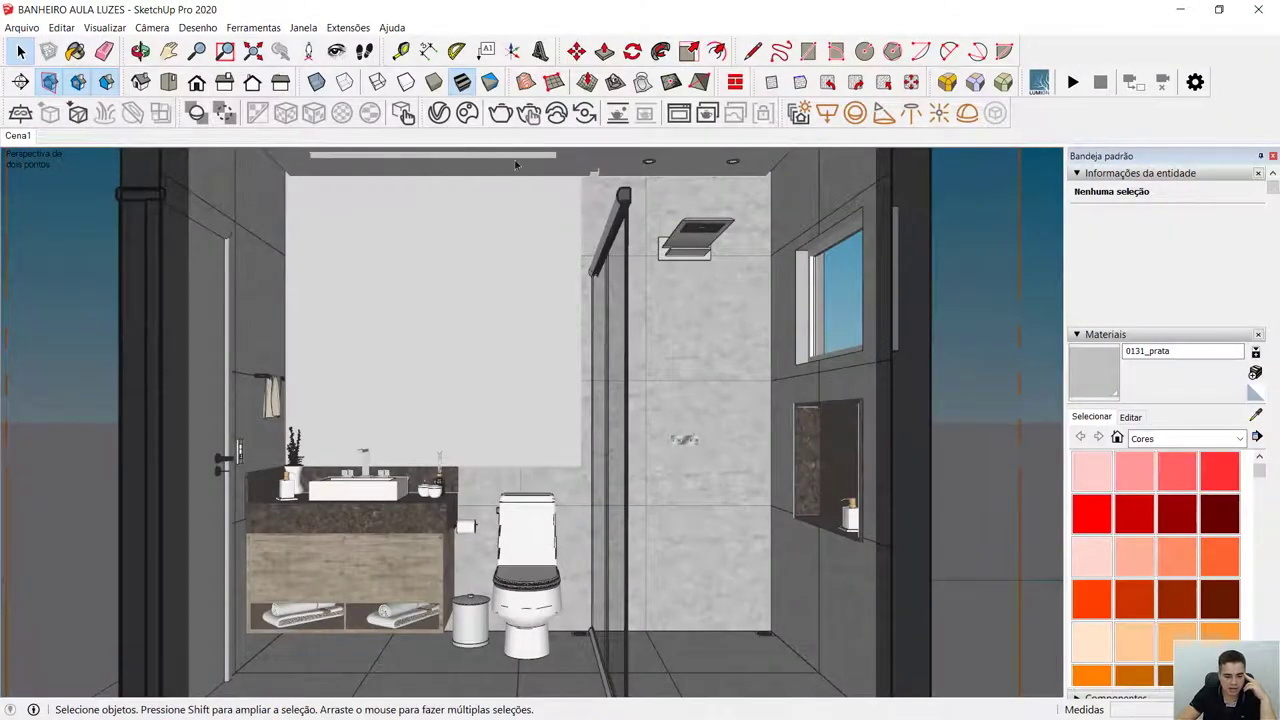
Disable the SunLight in the V-Ray Asset Editor and check the bathroom with an interactive render.
left_click(440, 114)
left_click(360, 145)
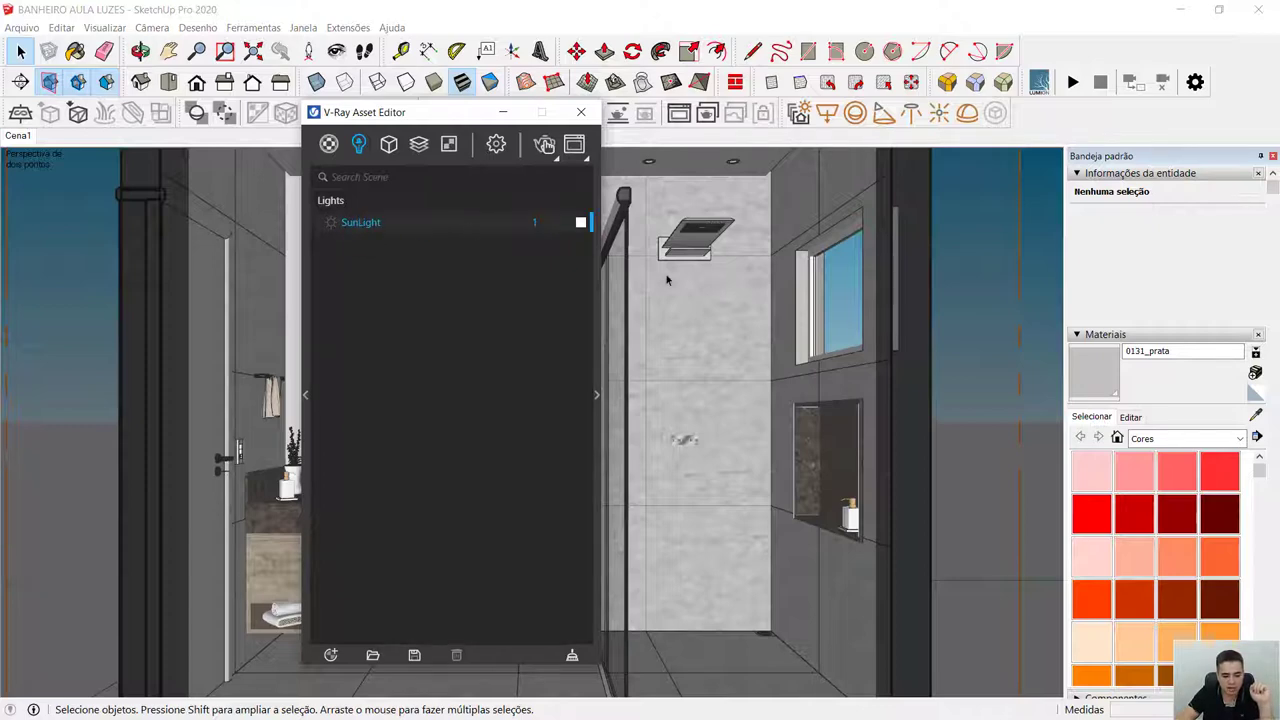
left_click(596, 393)
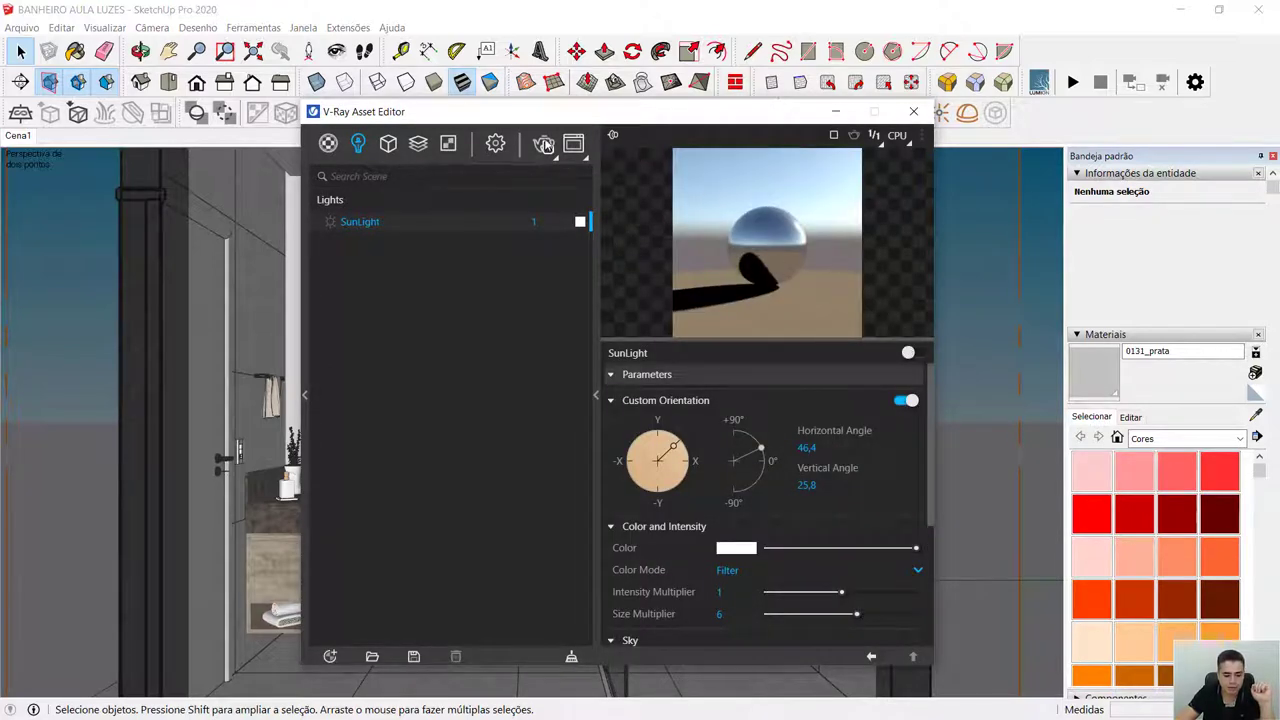
left_click(544, 144)
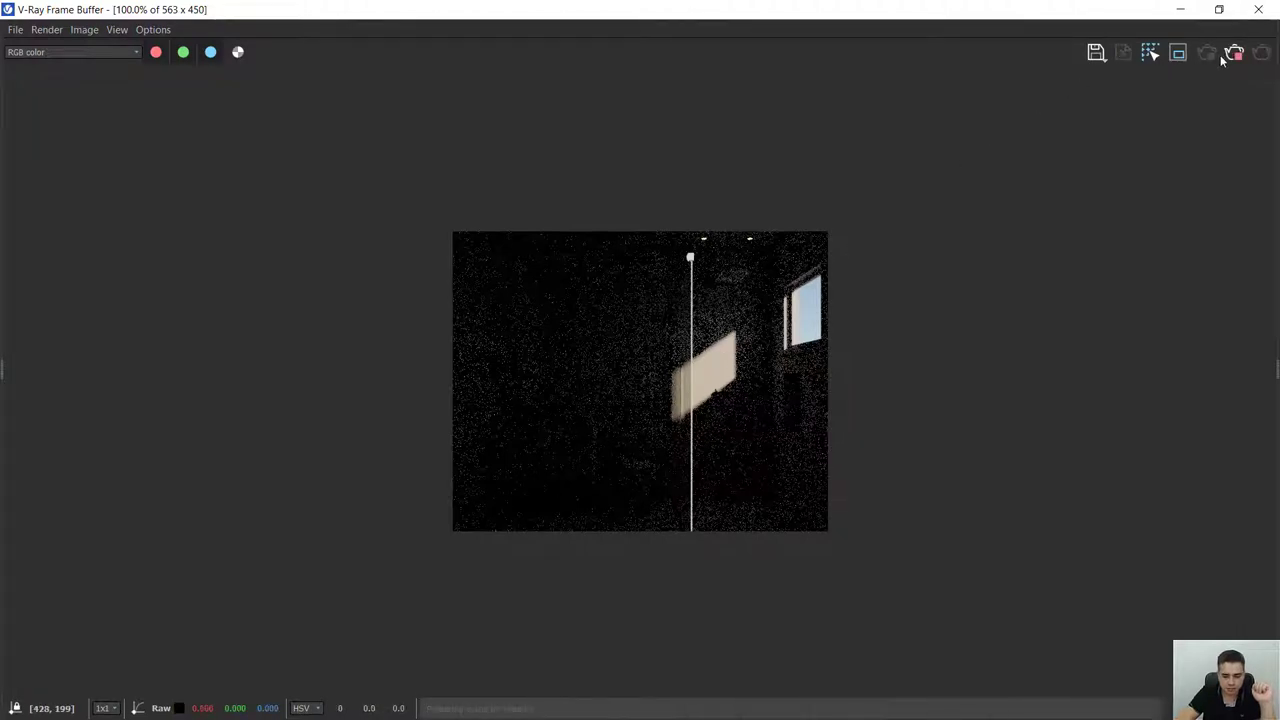
left_click(1234, 53)
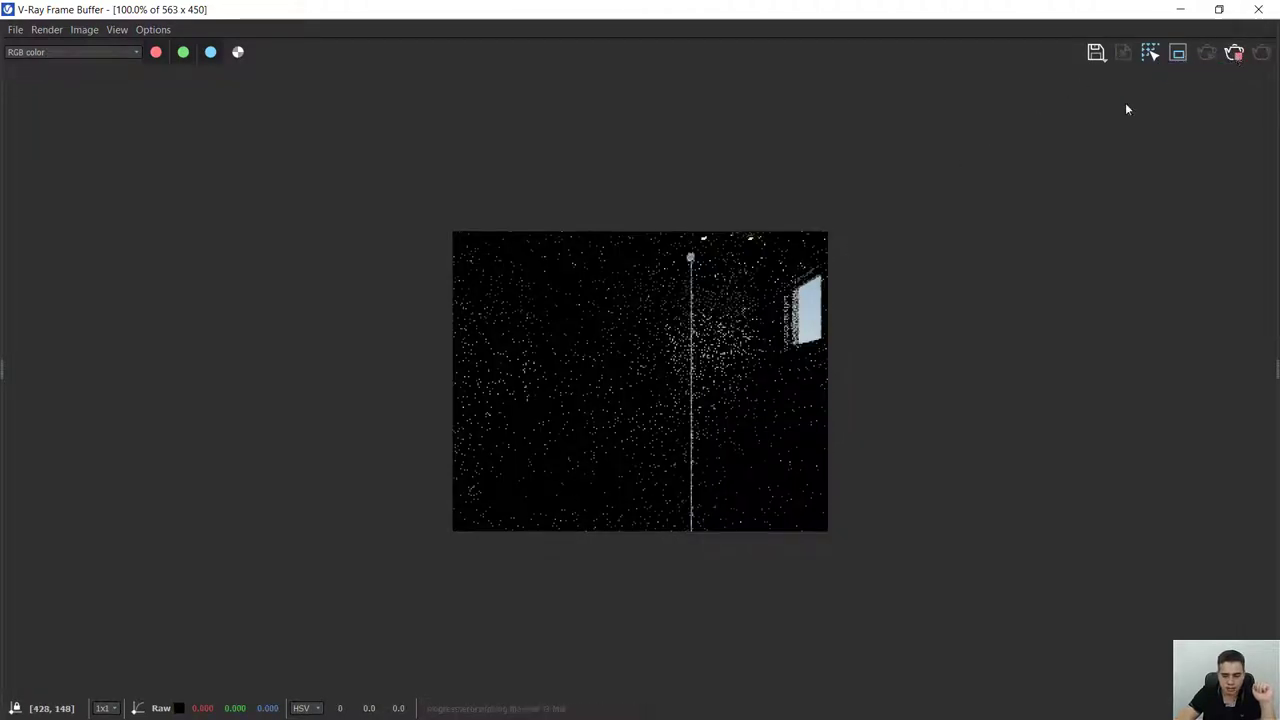
left_click(1257, 11)
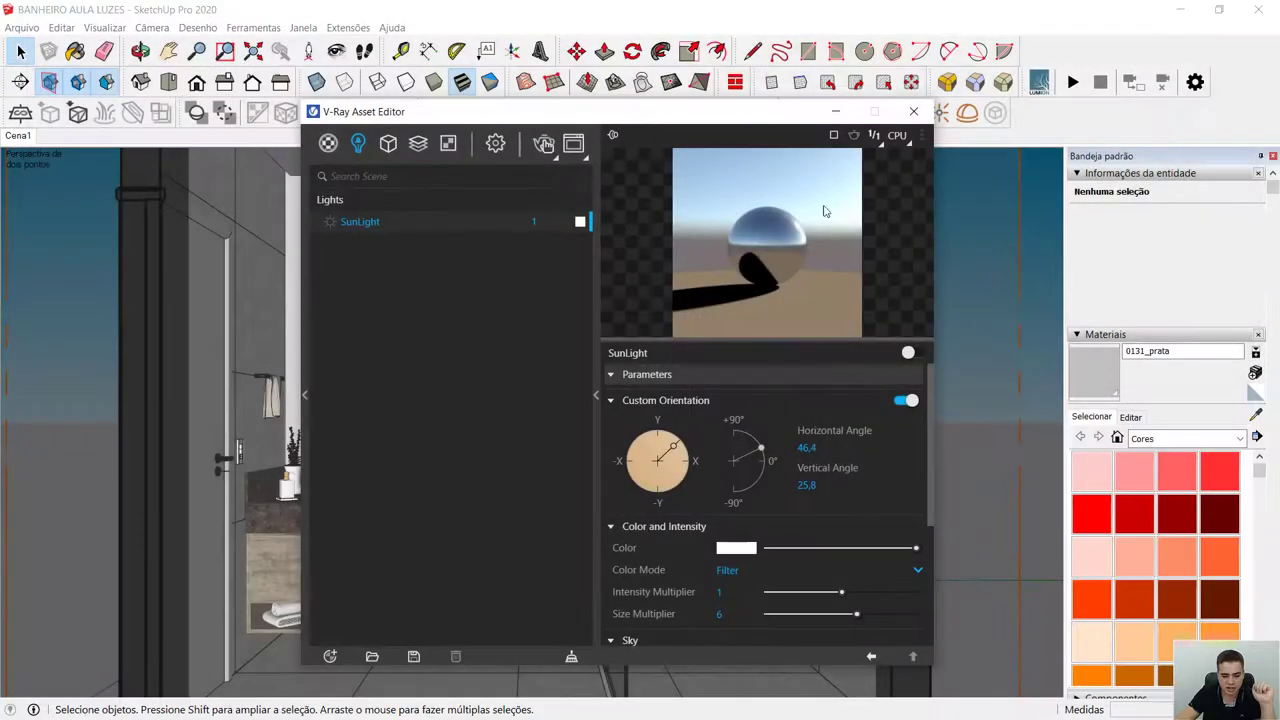
Turn off the environment background texture in the V-Ray render settings and check the result with an interactive render.
left_click(497, 144)
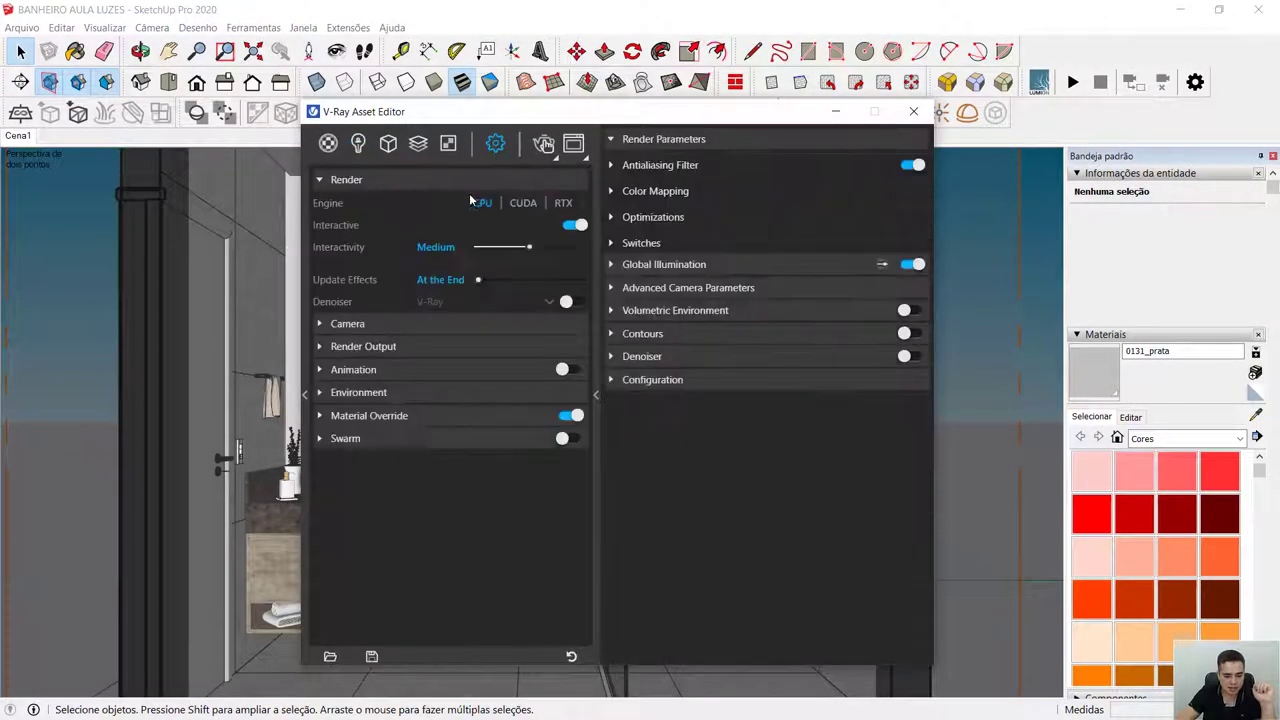
left_click(320, 393)
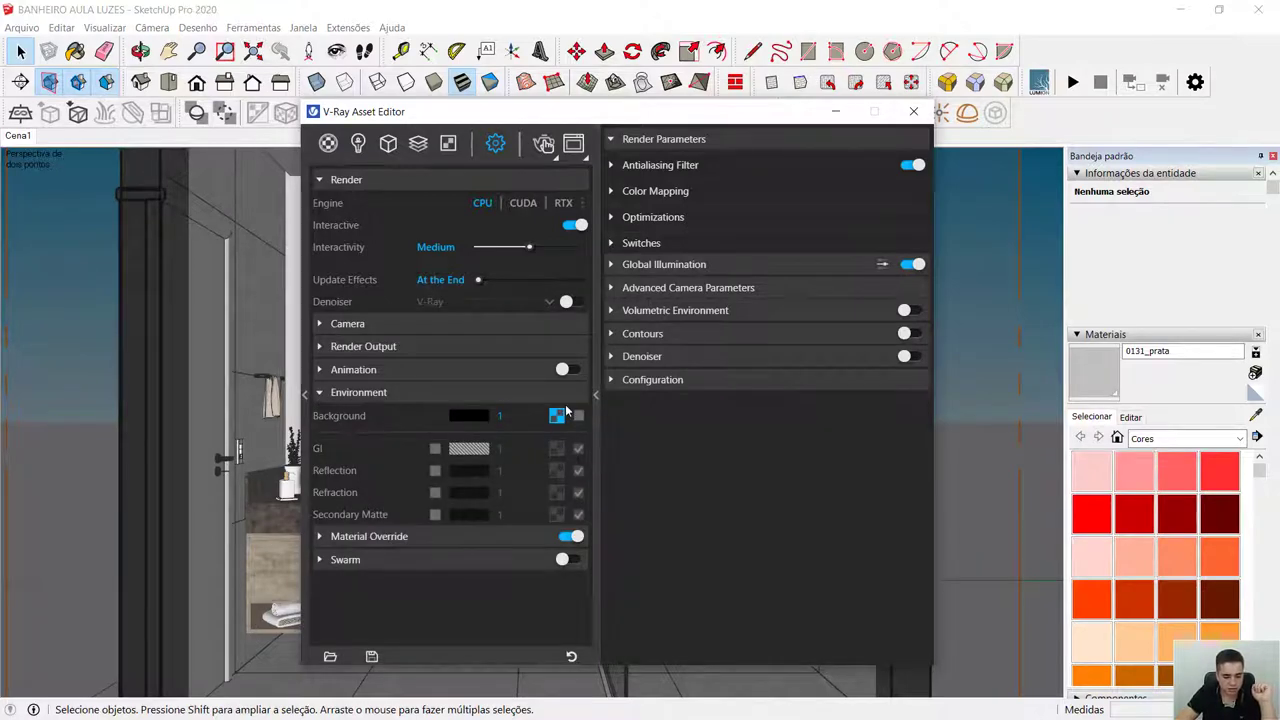
left_click(545, 145)
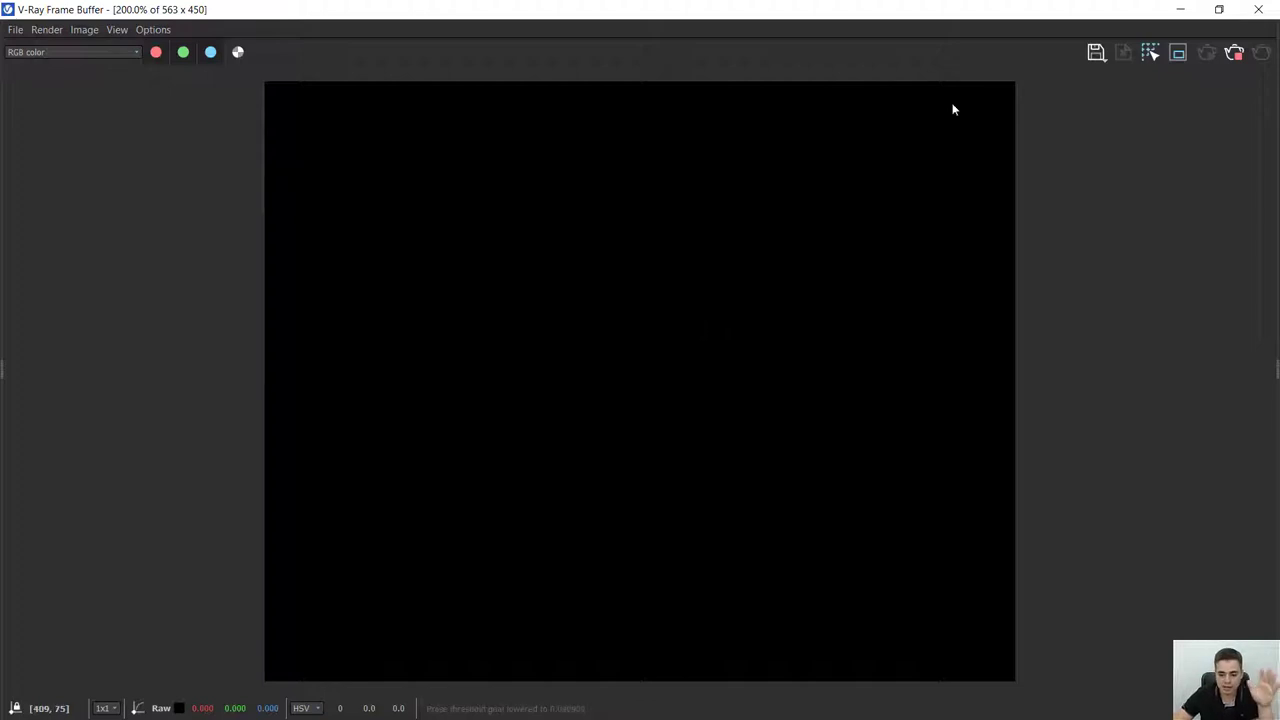
left_click(1234, 55)
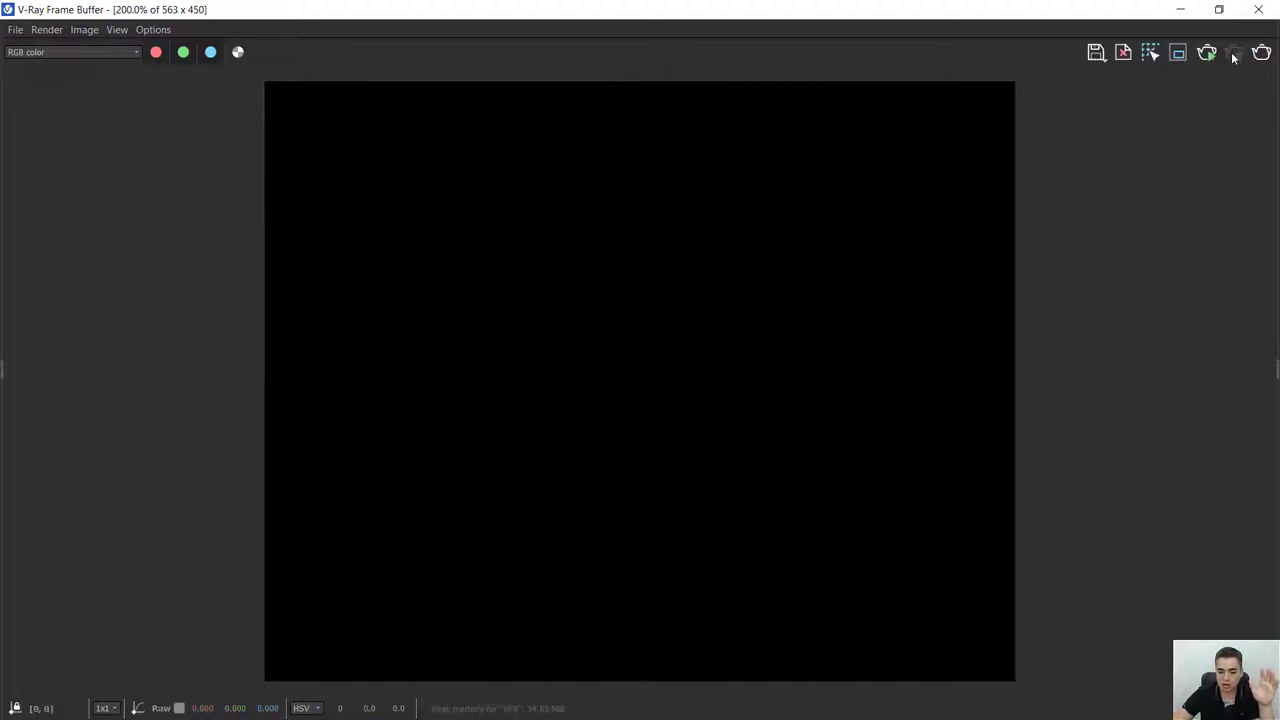
left_click(1258, 9)
Draw a V-Ray rectangle light corner to corner over the inner panel of the square ceiling fixture, facing down.
middle_click_drag(621, 277, 680, 280)
key("space")
scroll(667, 294, "up", 5)
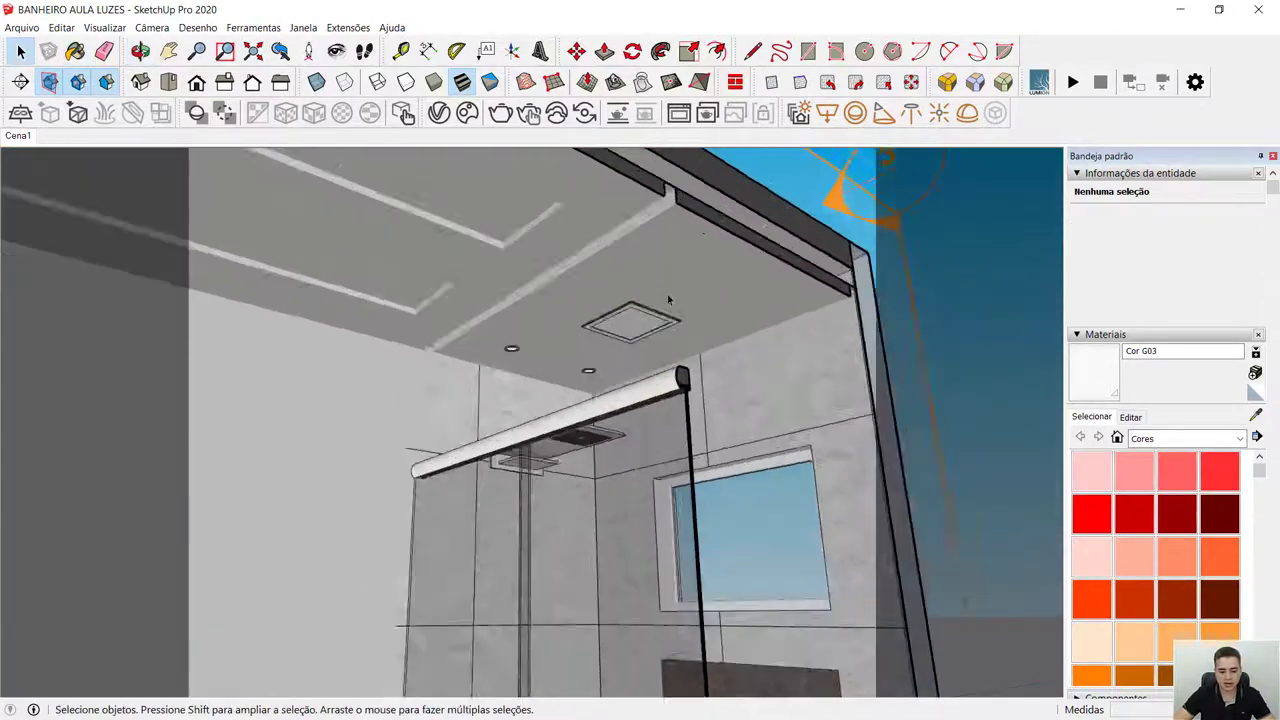
middle_click_drag(595, 355, 690, 325)
scroll(690, 330, "up", 5)
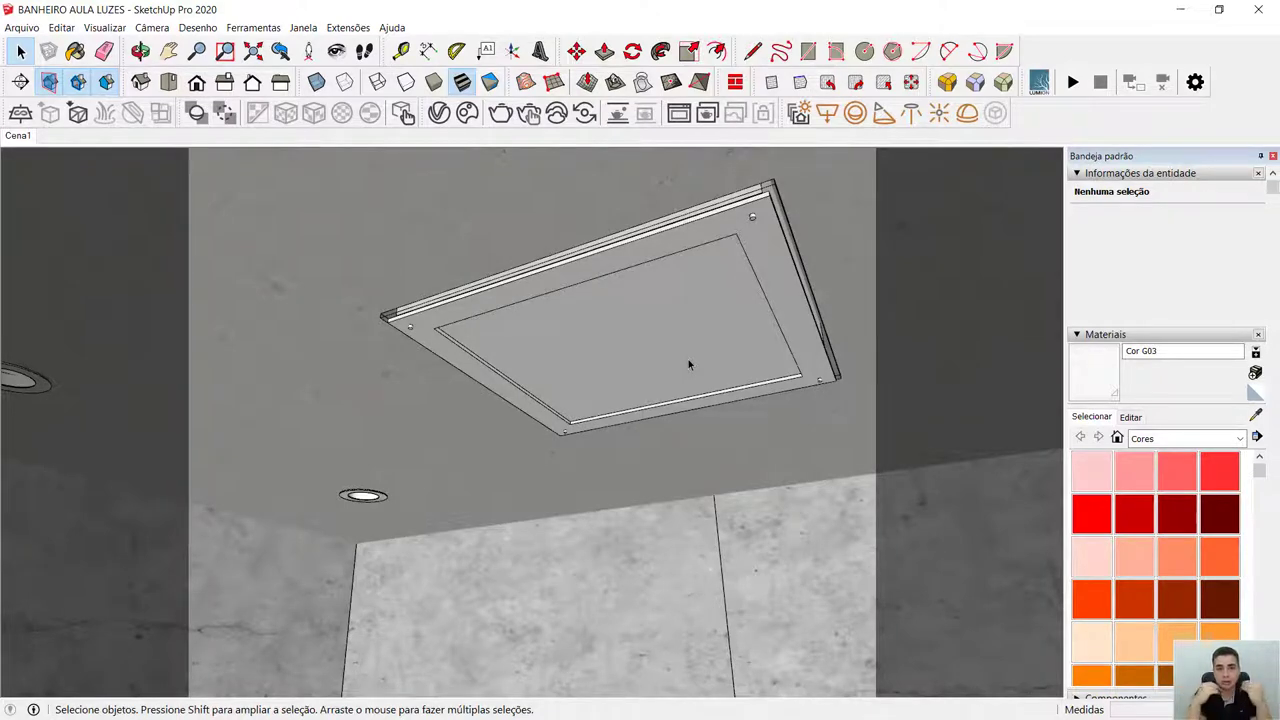
left_click(827, 113)
scroll(487, 343, "up", 2)
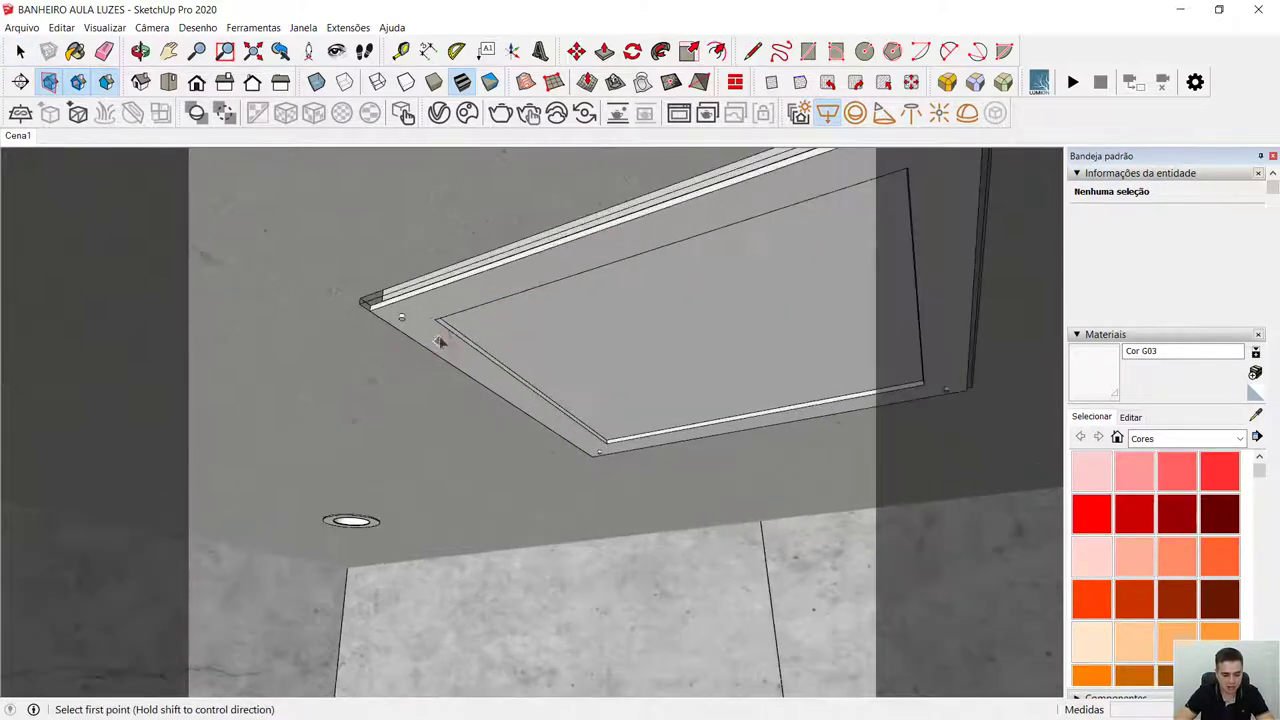
left_click(437, 319)
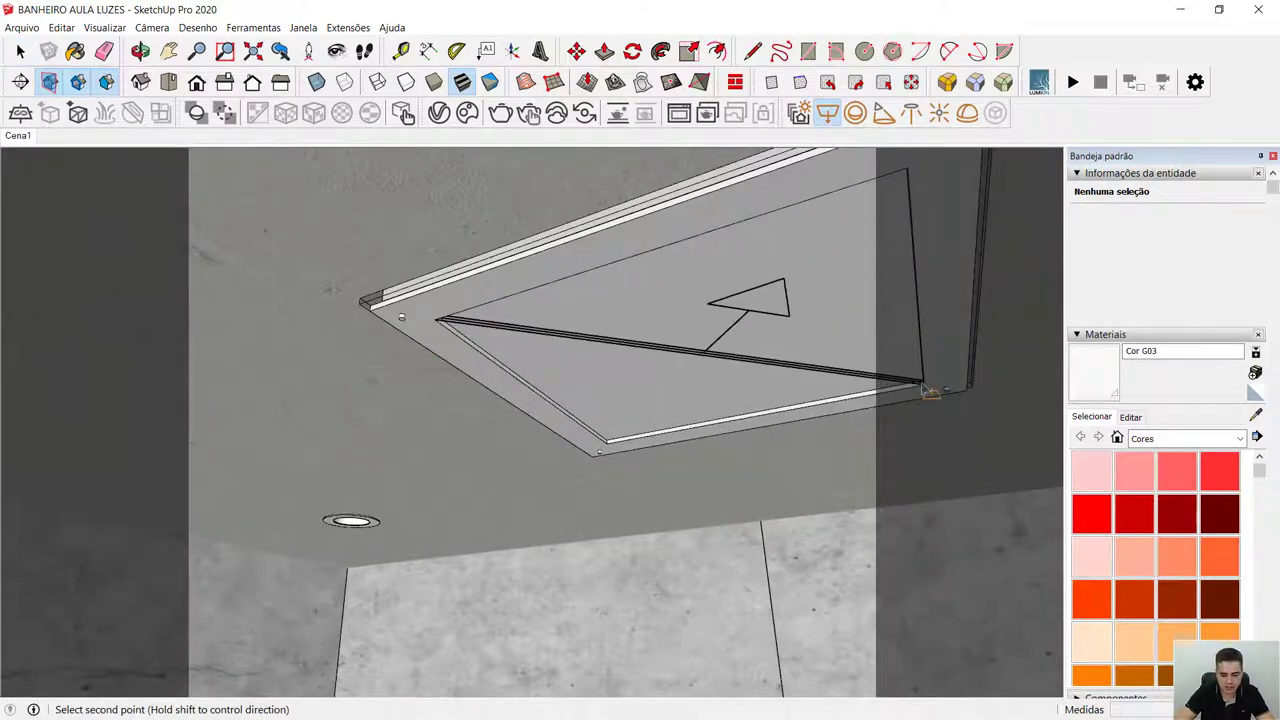
left_click(922, 385)
left_click(924, 385)
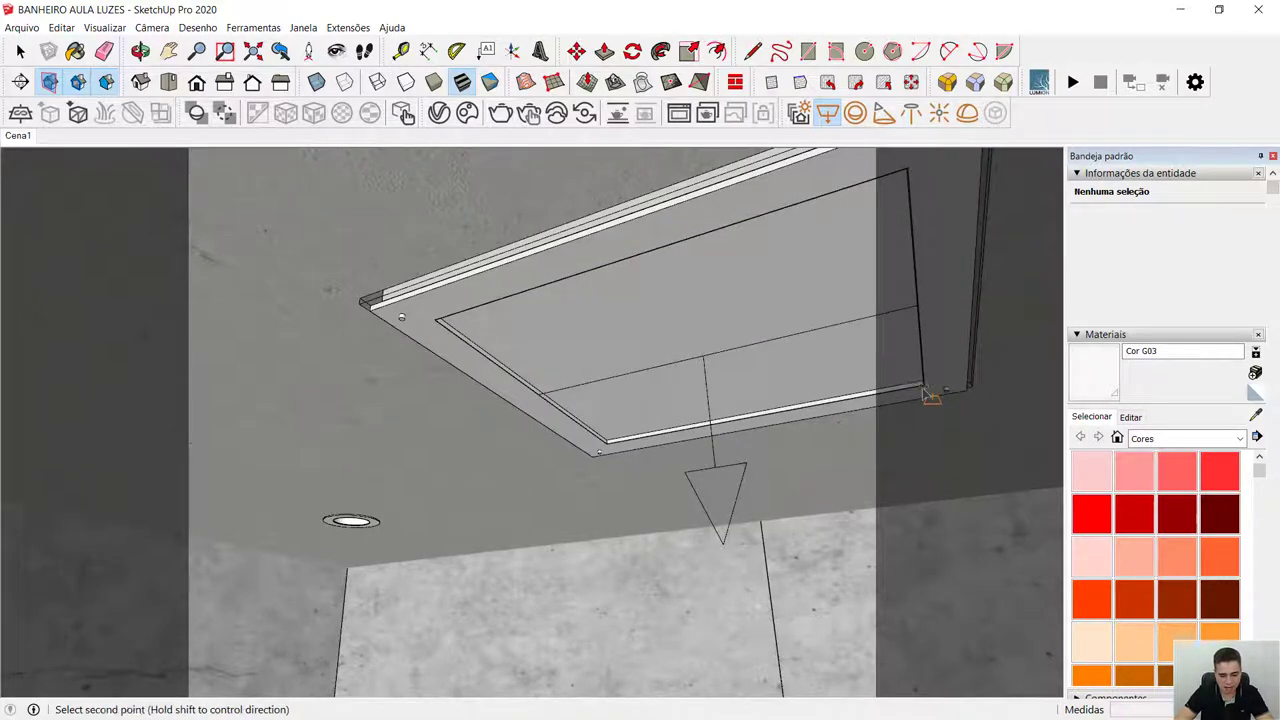
key("space")
Move the rectangle light straight down so it sits just below the square ceiling fixture.
scroll(643, 334, "down", 2)
middle_click_drag(643, 334, 684, 430)
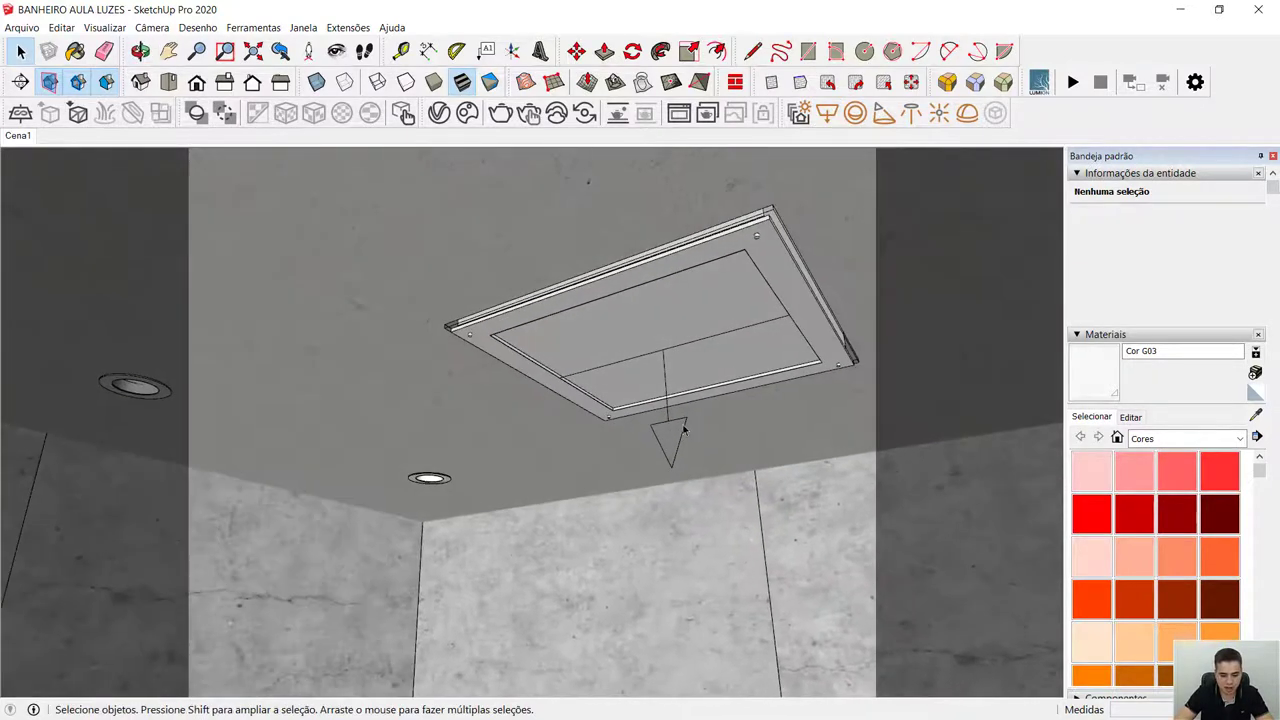
left_click(676, 427)
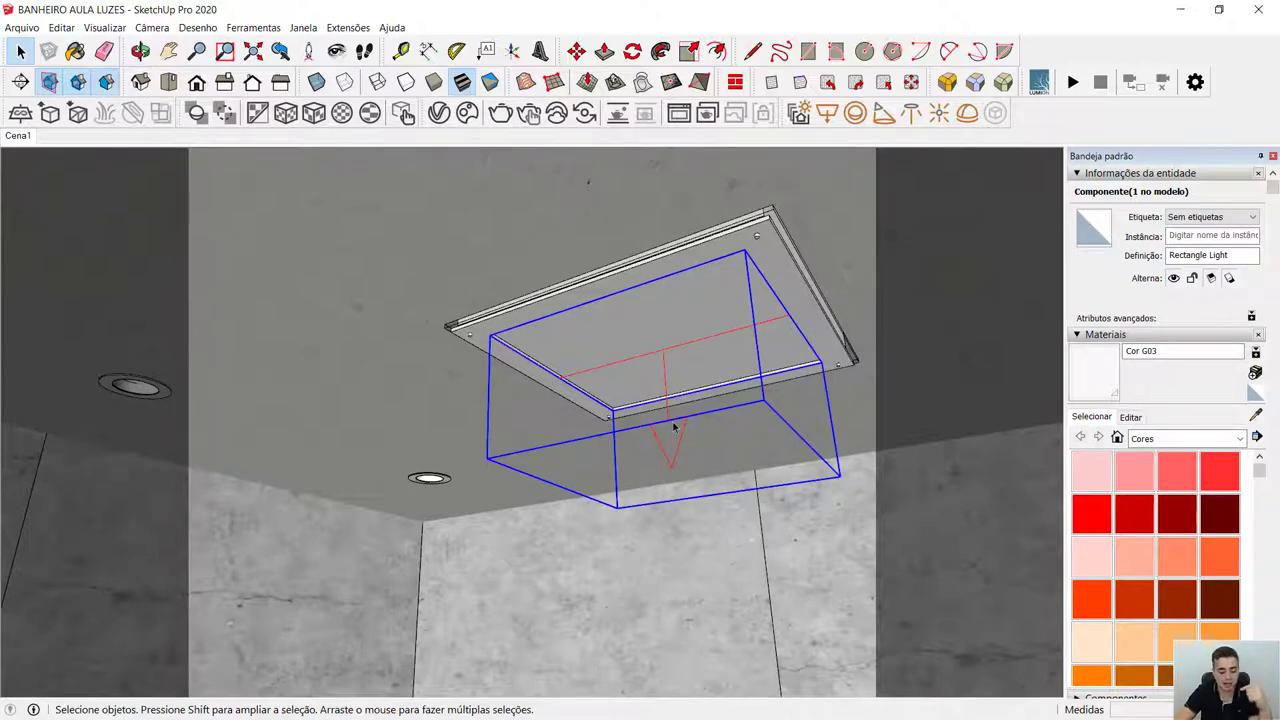
key("m")
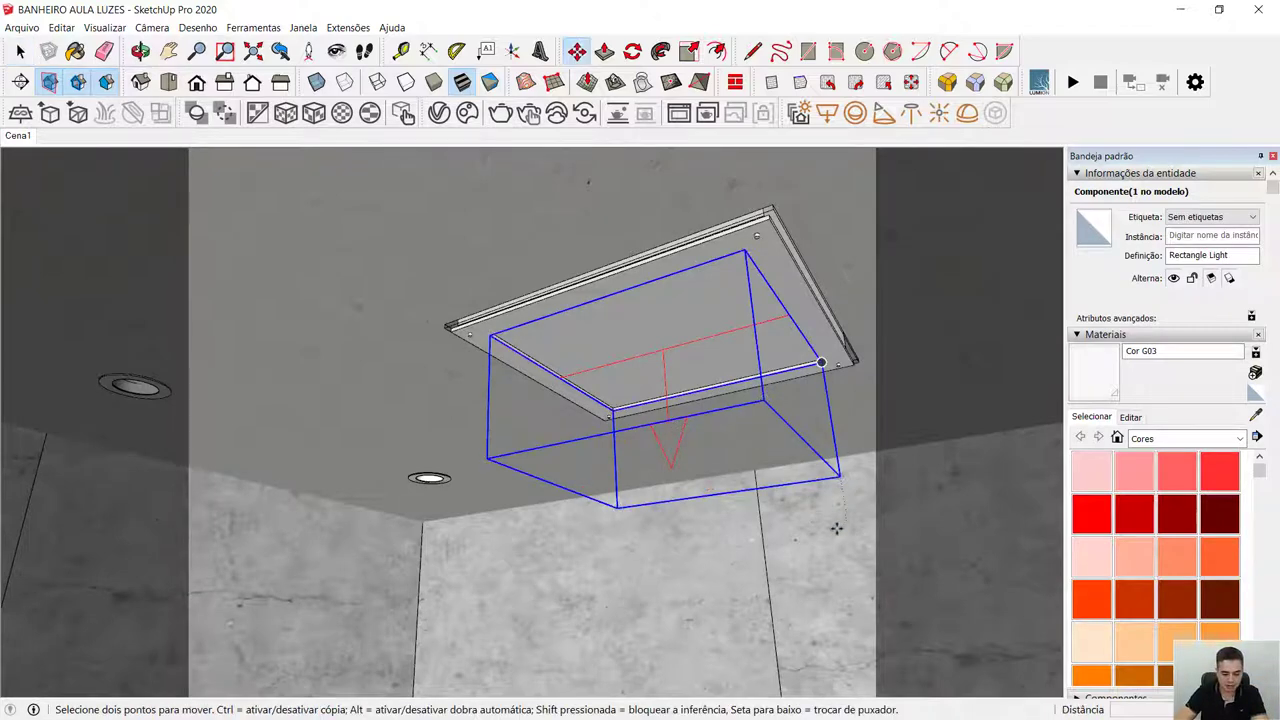
left_click(826, 528)
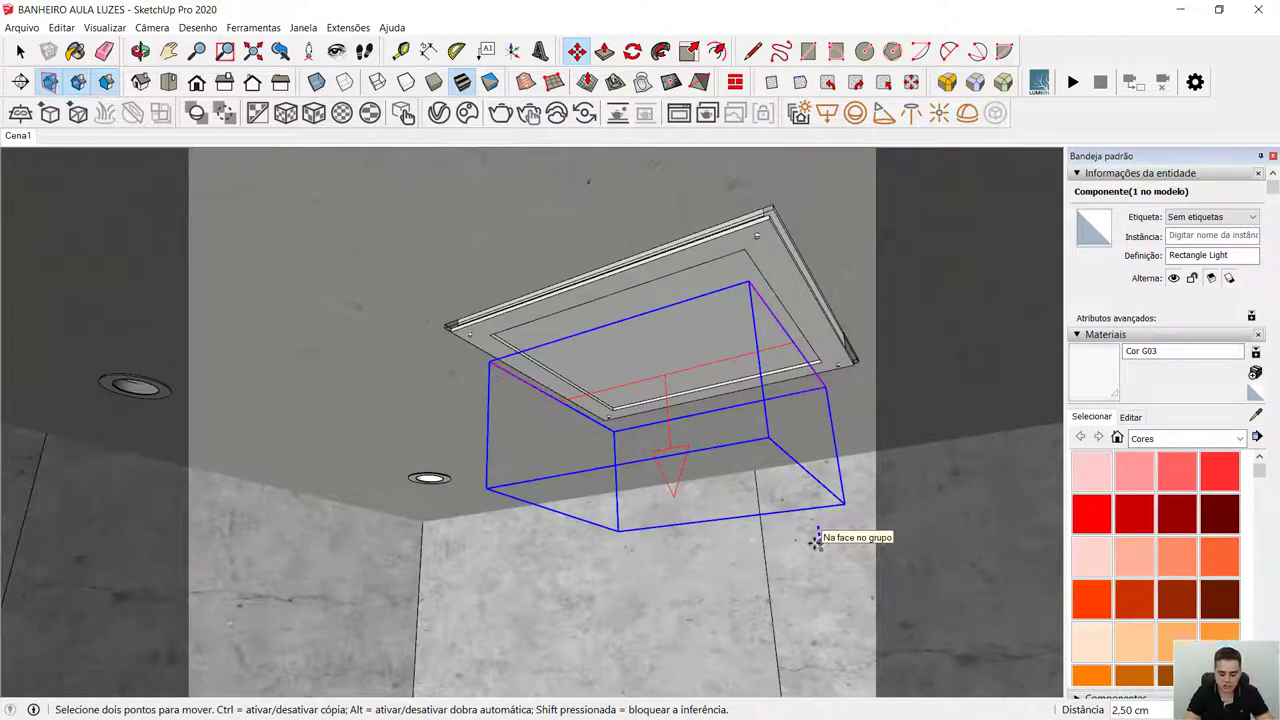
key("Return")
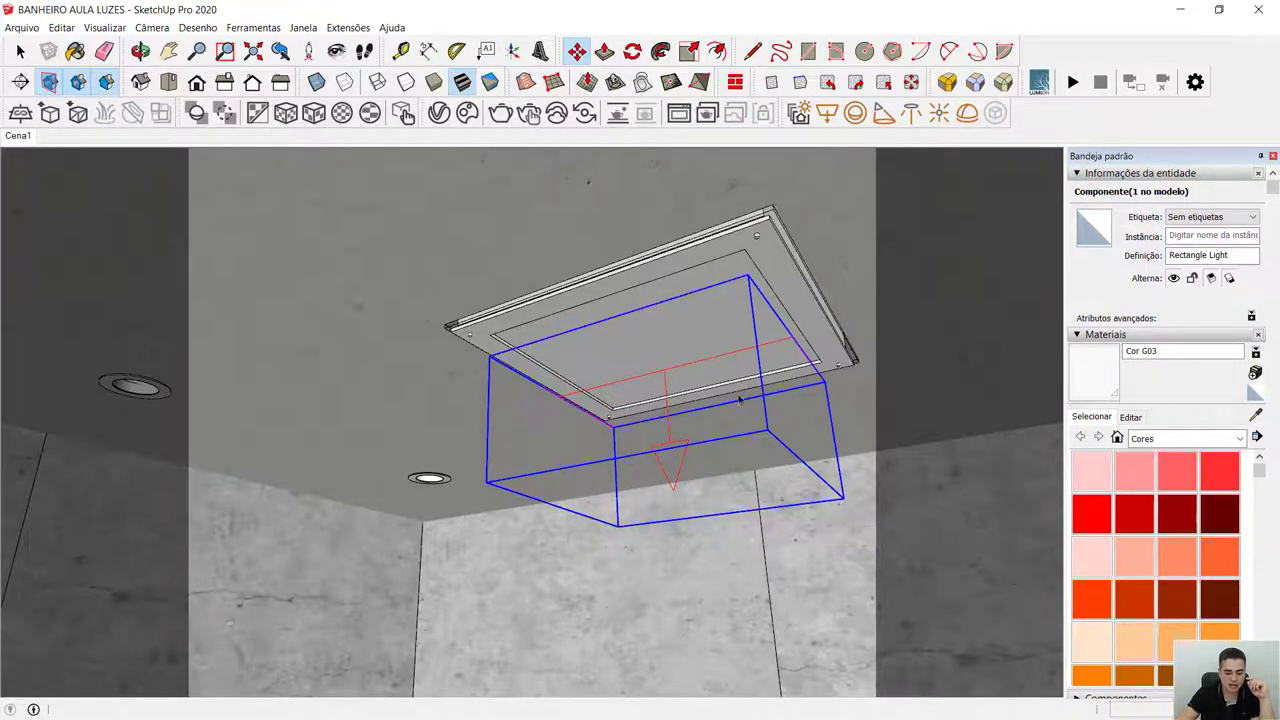
mouse_move(617, 407)
middle_mouse_down()
mouse_move(693, 310)
mouse_move(680, 415)
middle_mouse_up()
left_click(808, 345)
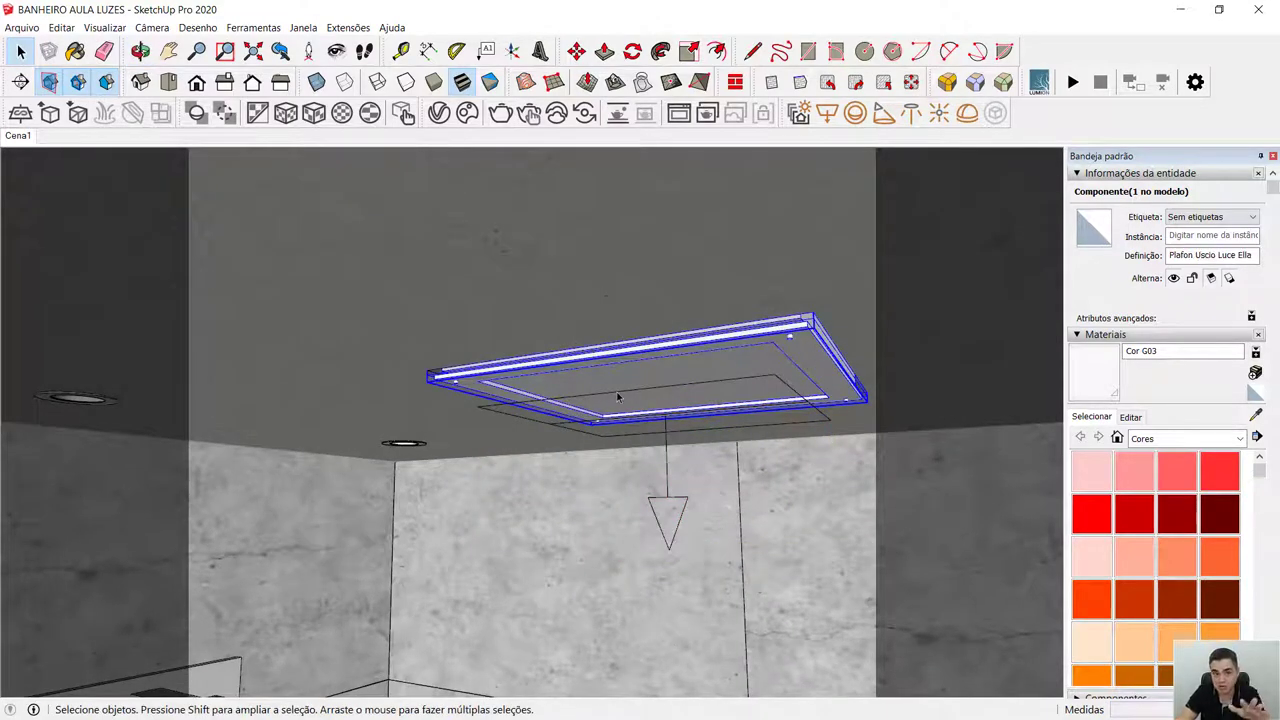
Return to scene Cena1 and run an interactive render to examine the rectangle light's effect in the shower area.
left_click(21, 139)
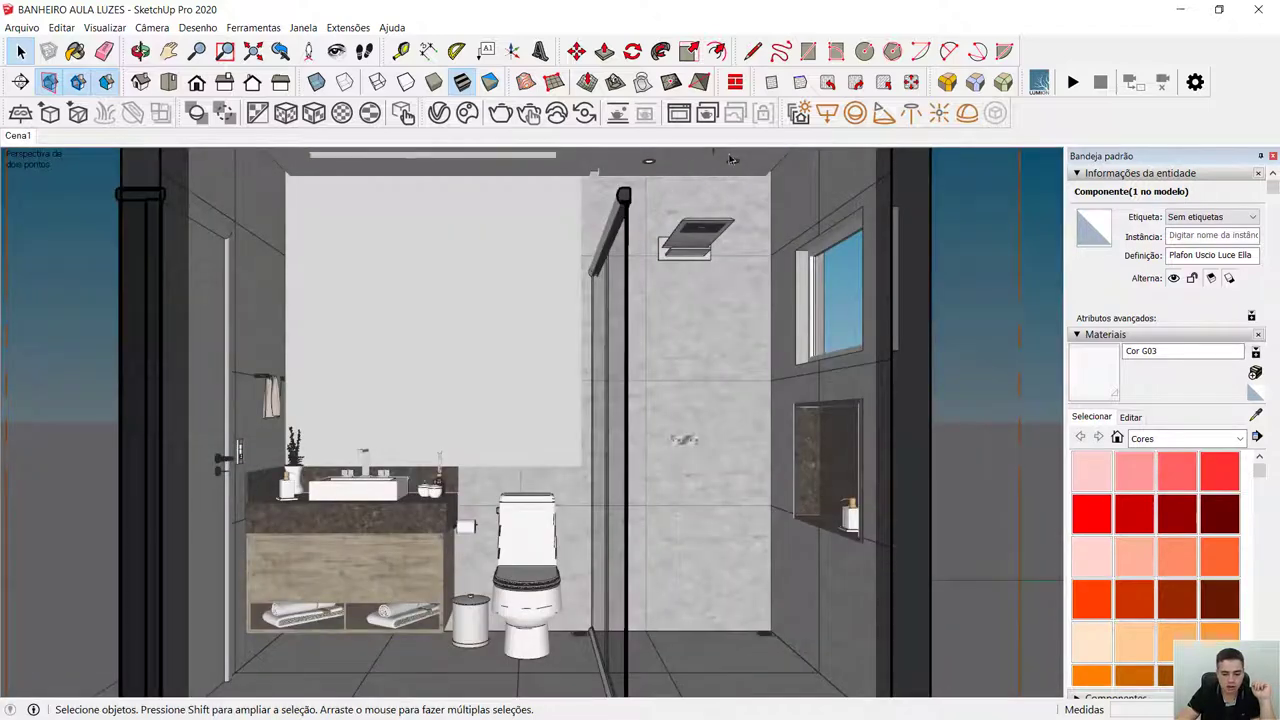
left_click(529, 114)
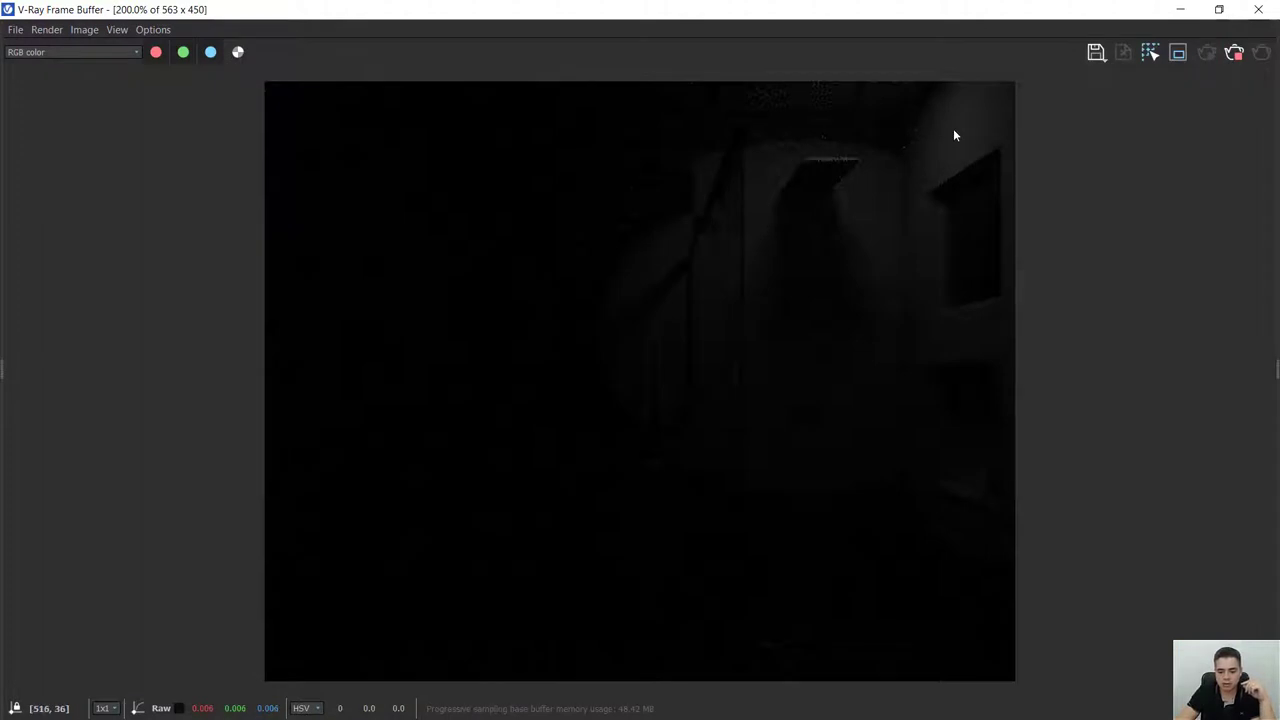
scroll(894, 157, "up", 1)
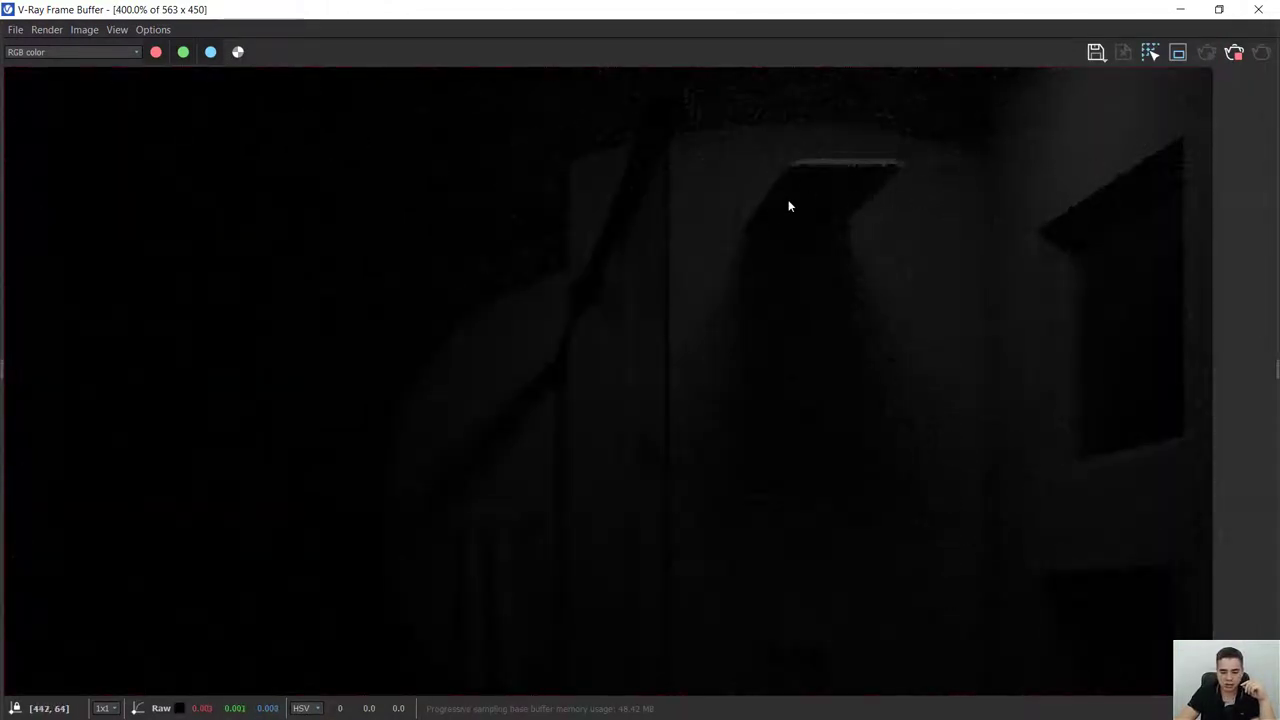
left_click(1234, 52)
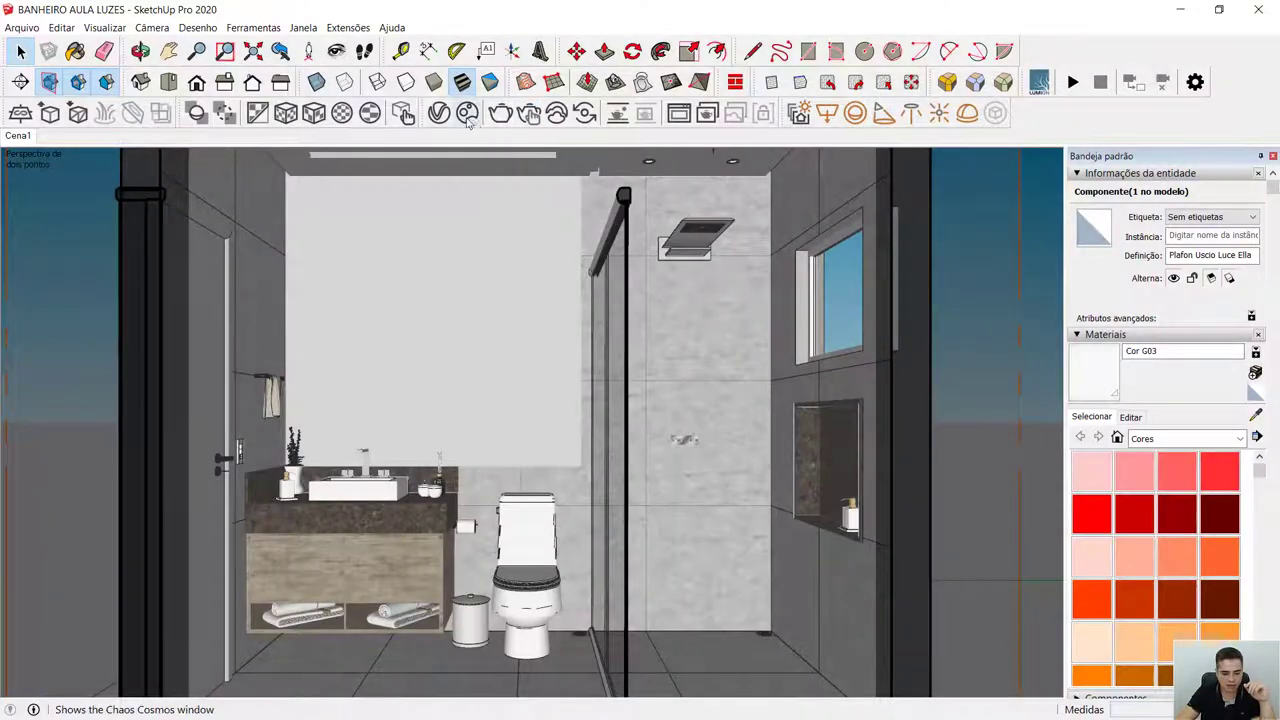
Rename the rectangle light to RETÂNGULO CHUVEIRO in the V-Ray light list.
left_click(439, 113)
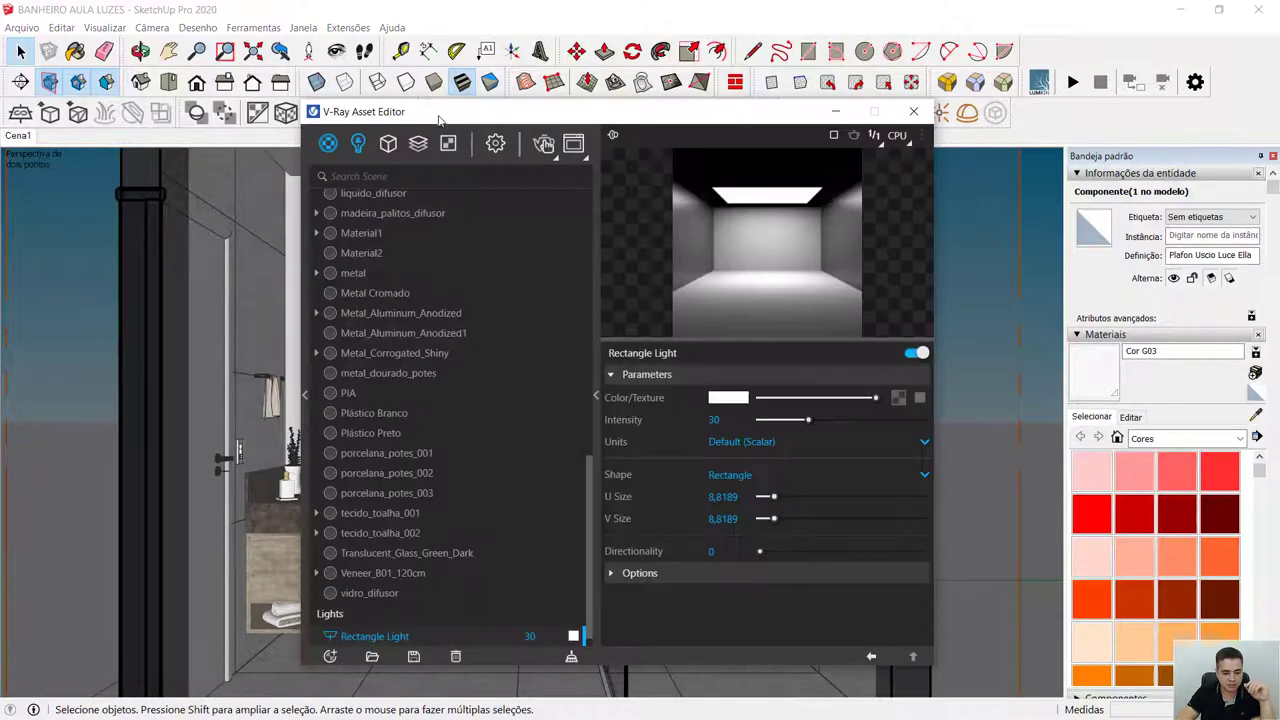
left_click(358, 143)
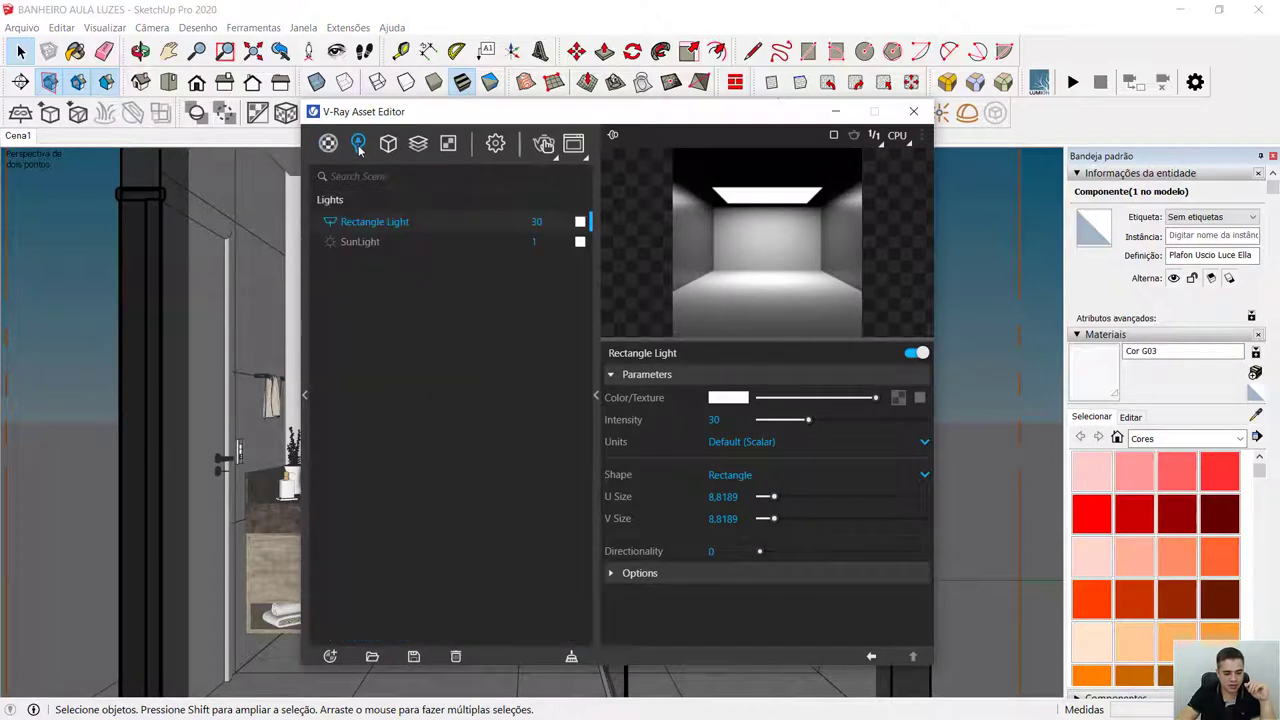
double_click(398, 223)
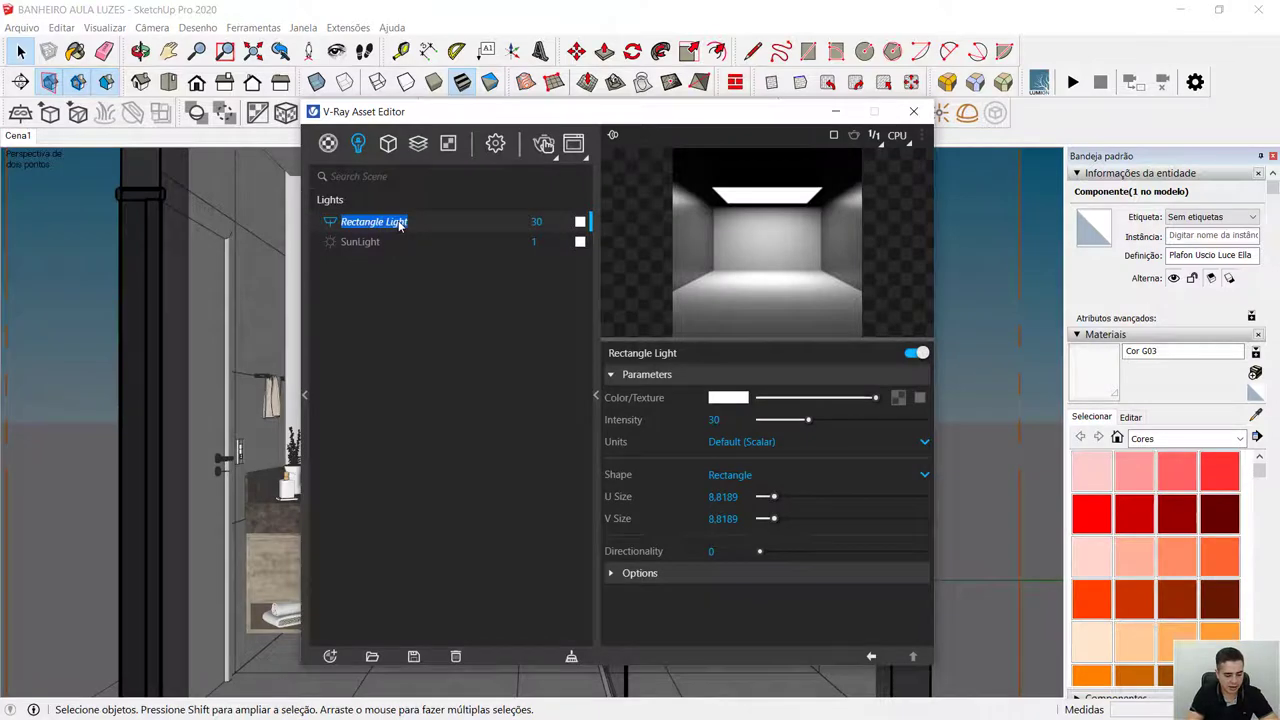
type("RET")
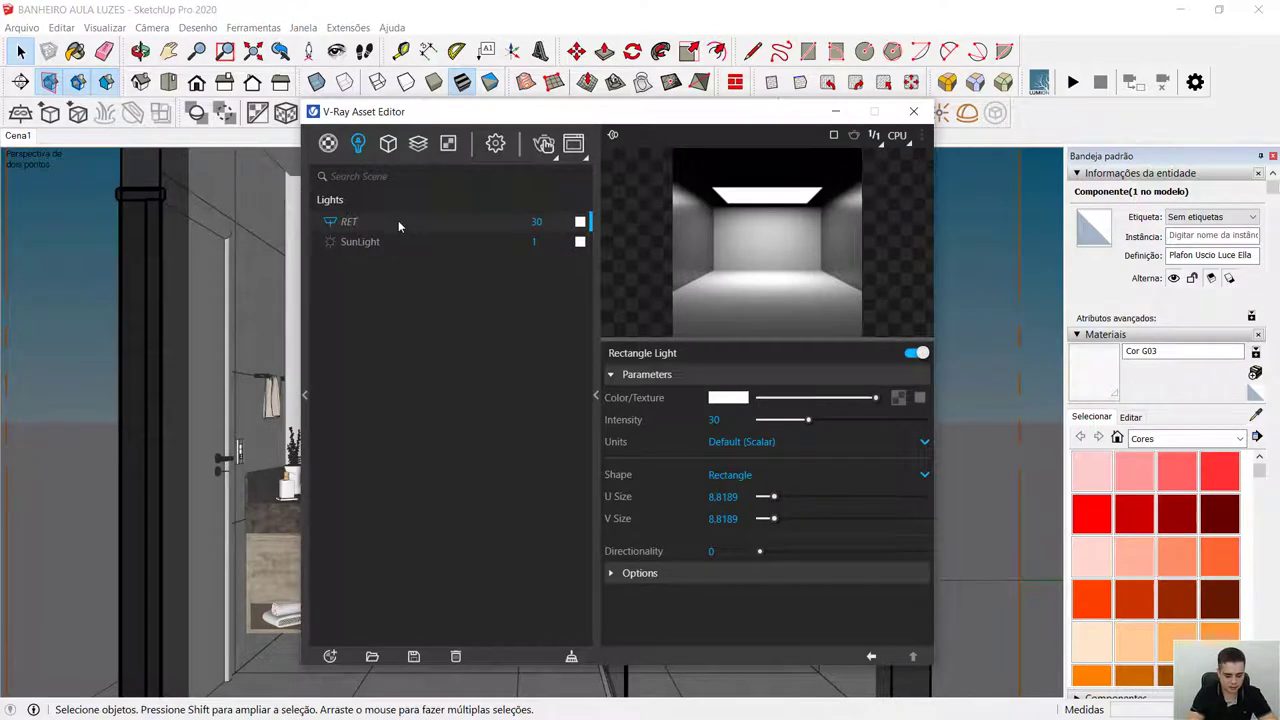
type("ÂNGULO CHUVEIRO")
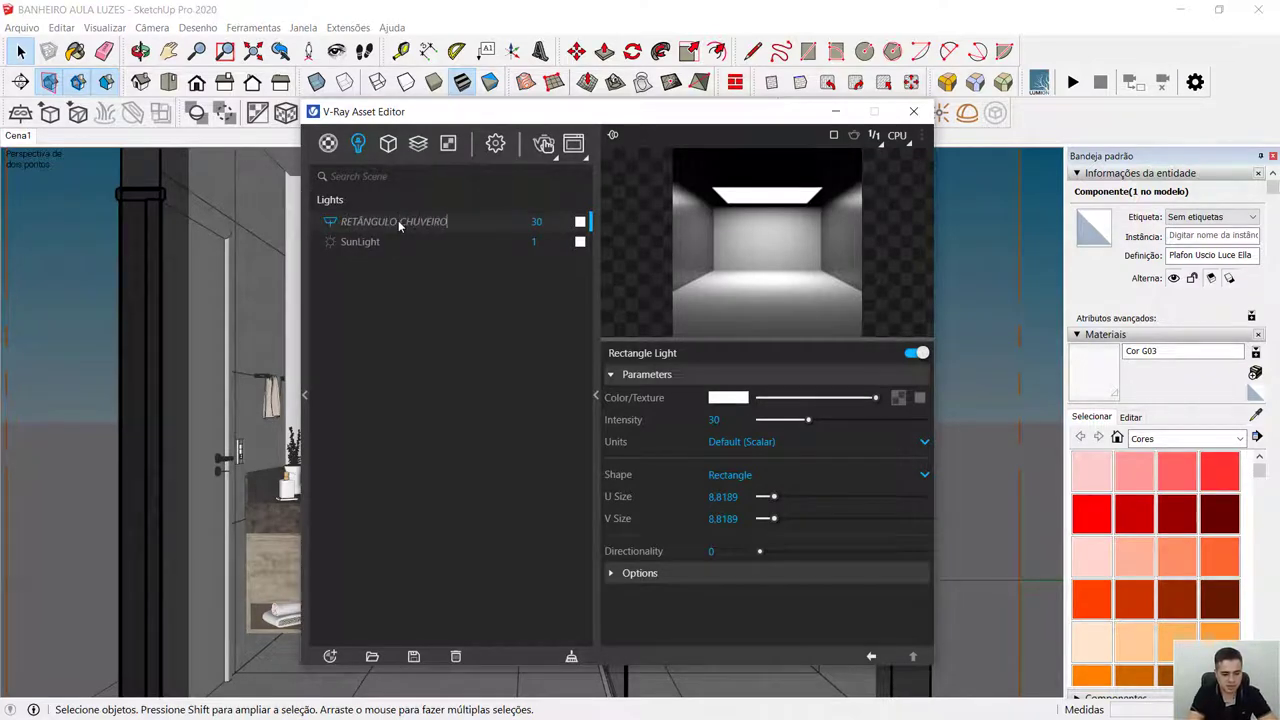
key("Return")
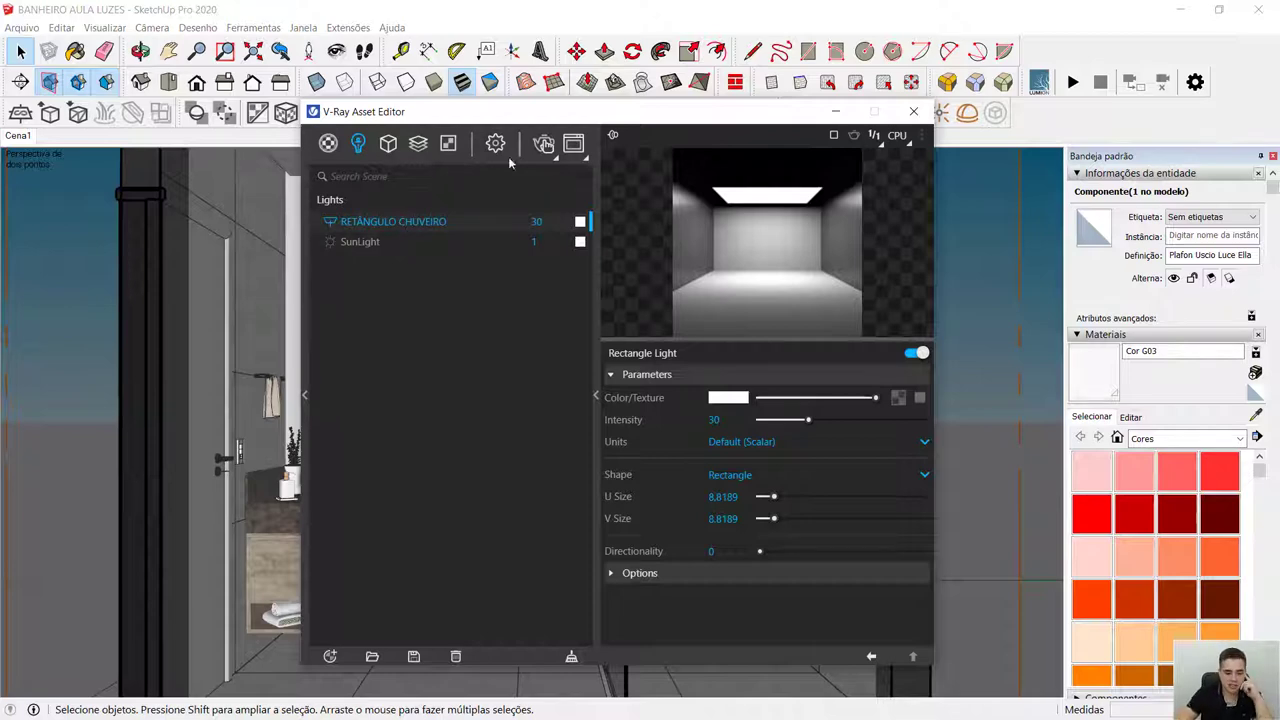
Select the RETÂNGULO CHUVEIRO light's object in the scene from its entry in the V-Ray light list.
left_click(125, 247)
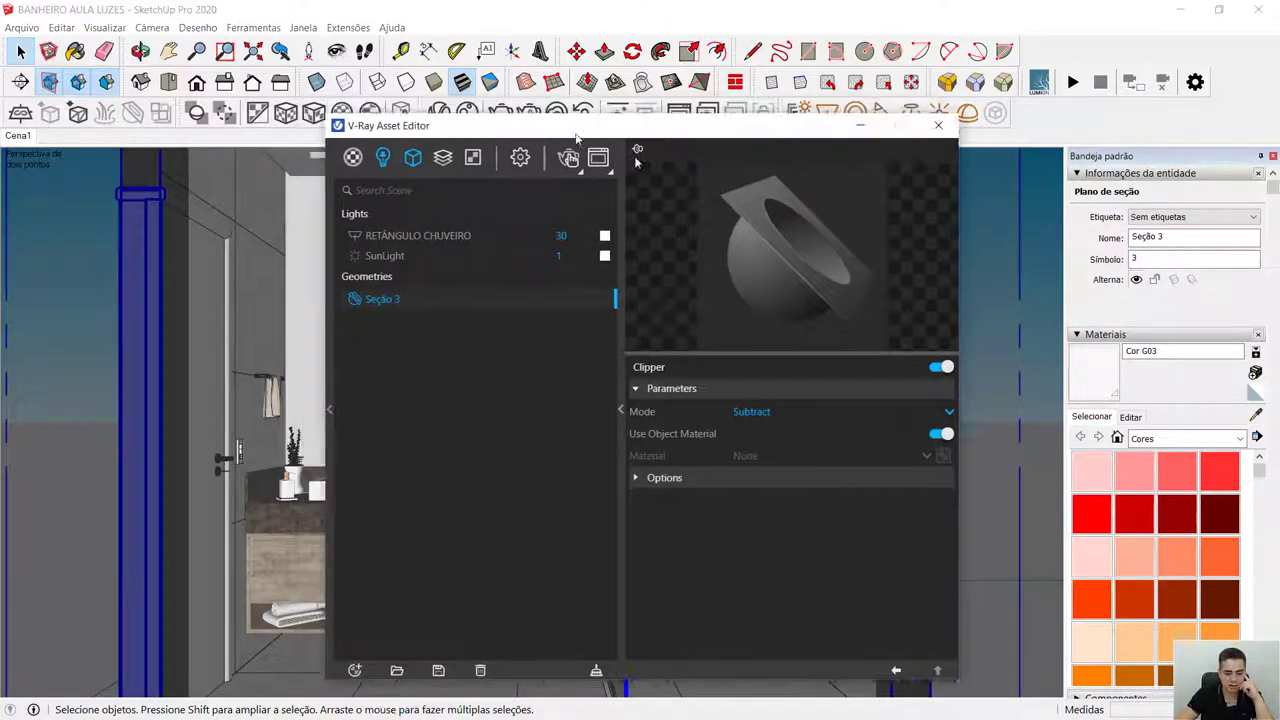
left_click_drag(530, 112, 1063, 187)
left_click(892, 224)
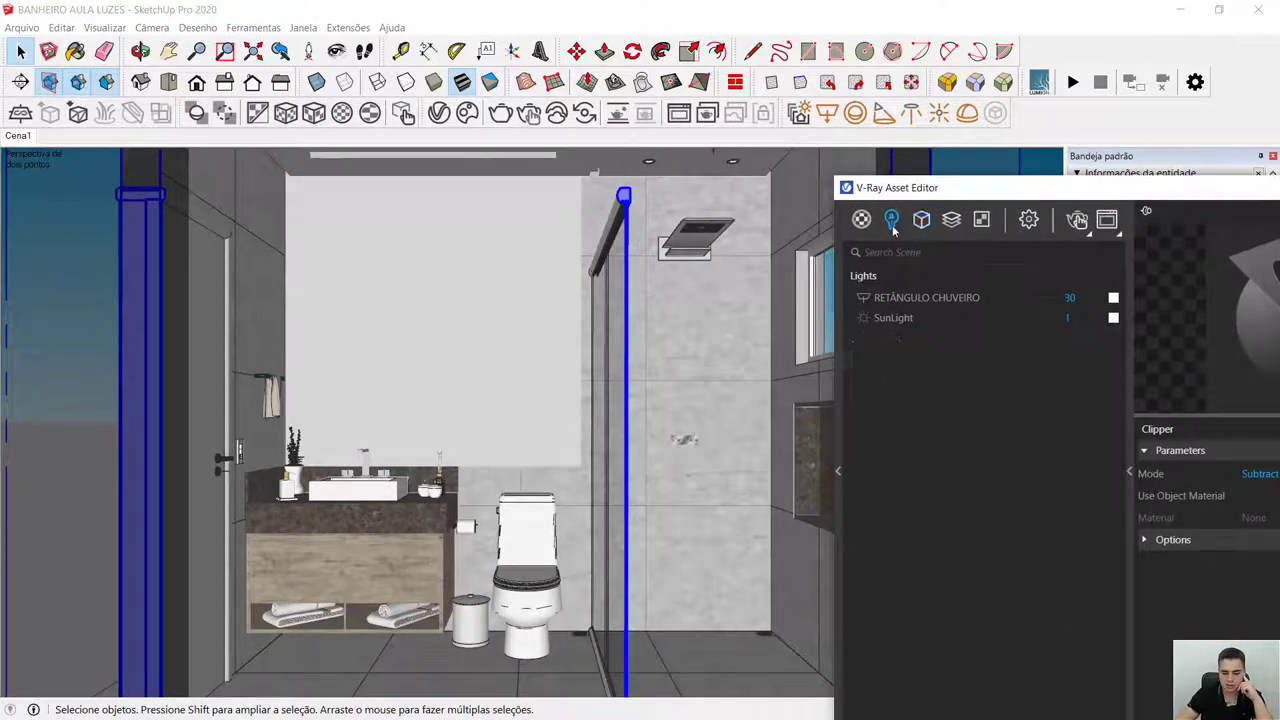
mouse_move(800, 330)
middle_mouse_down()
mouse_move(735, 362)
mouse_move(760, 360)
middle_mouse_up()
scroll(780, 355, "up", 3)
left_click(920, 298)
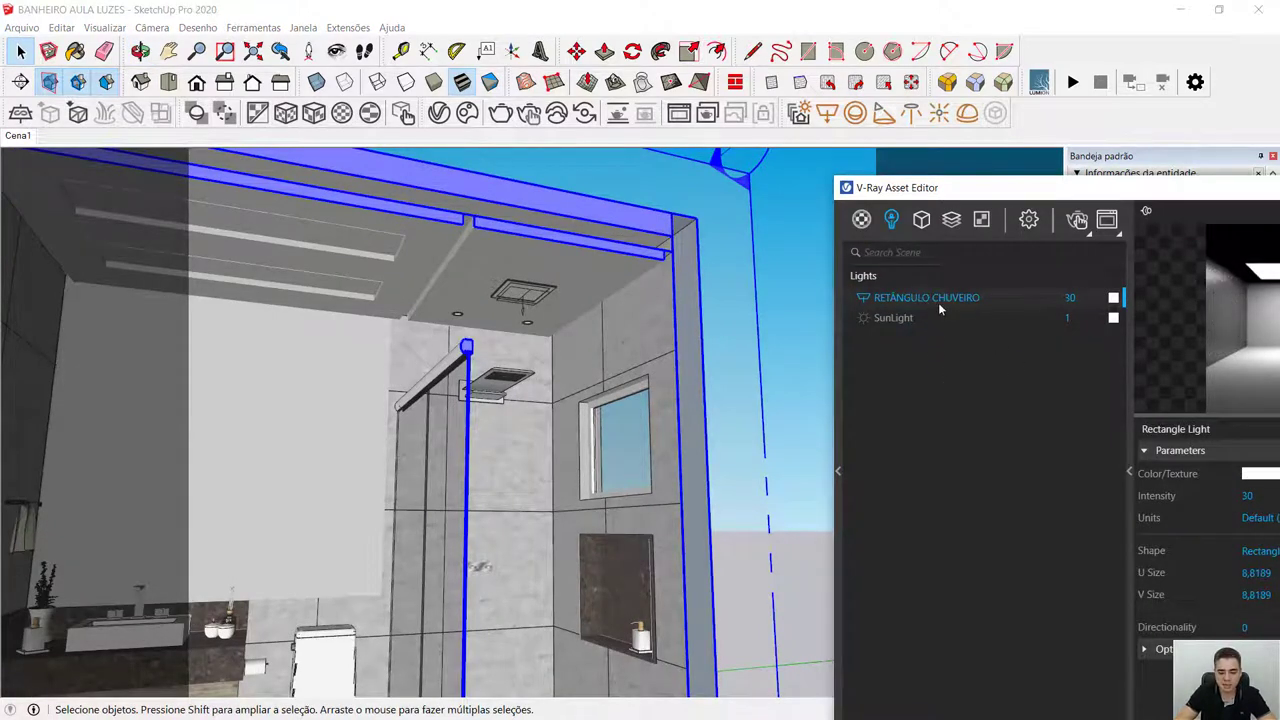
right_click(938, 302)
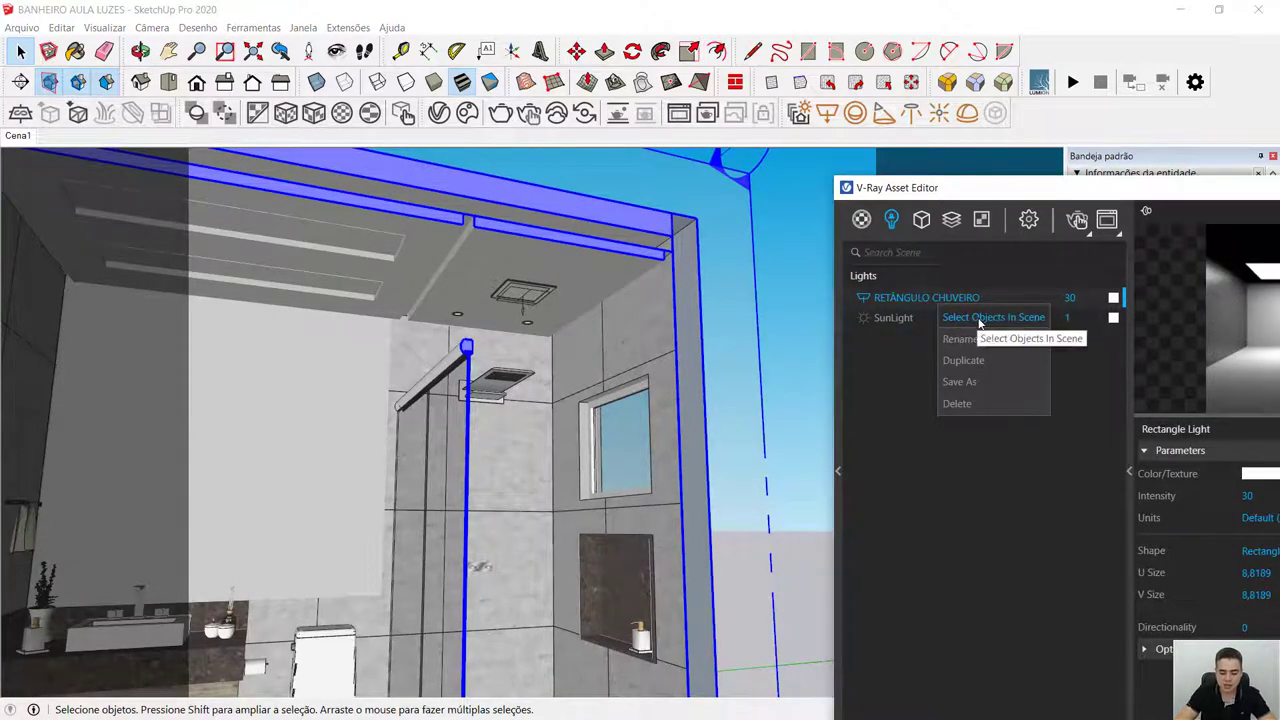
left_click(980, 318)
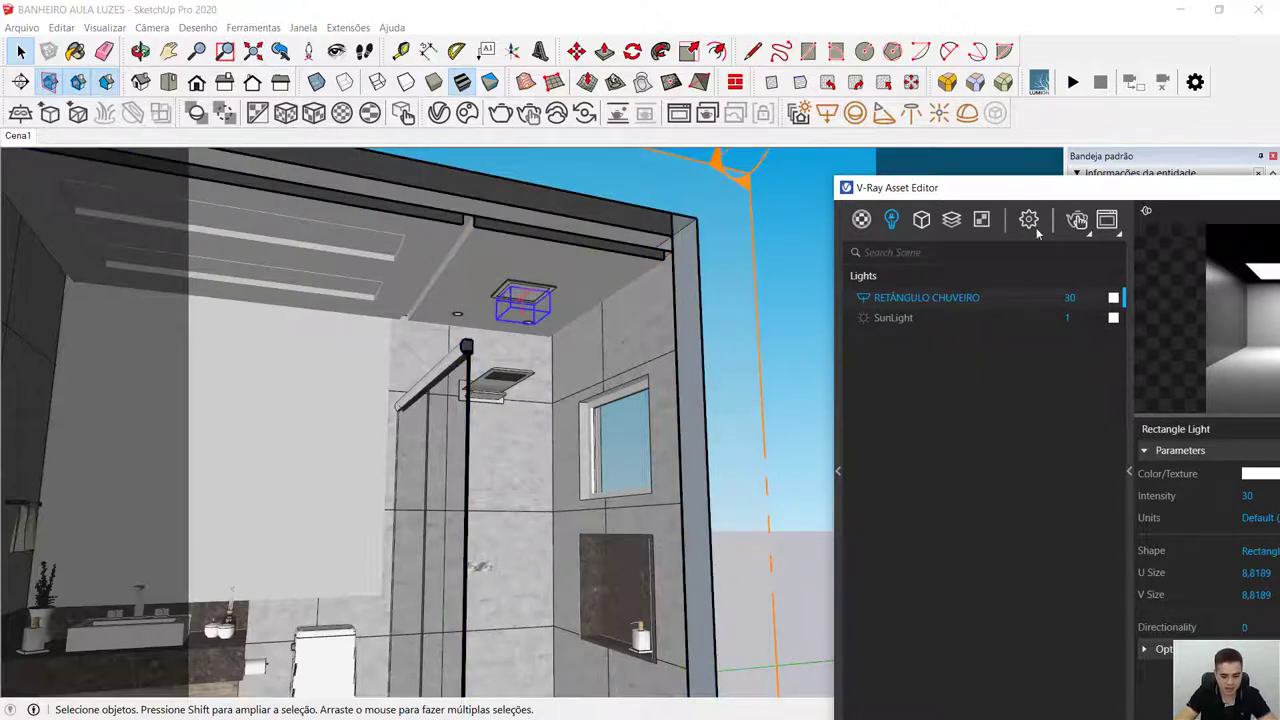
Set the RETÂNGULO CHUVEIRO light's intensity to 500, return to scene Cena1 and start an interactive render.
left_click_drag(1038, 187, 707, 89)
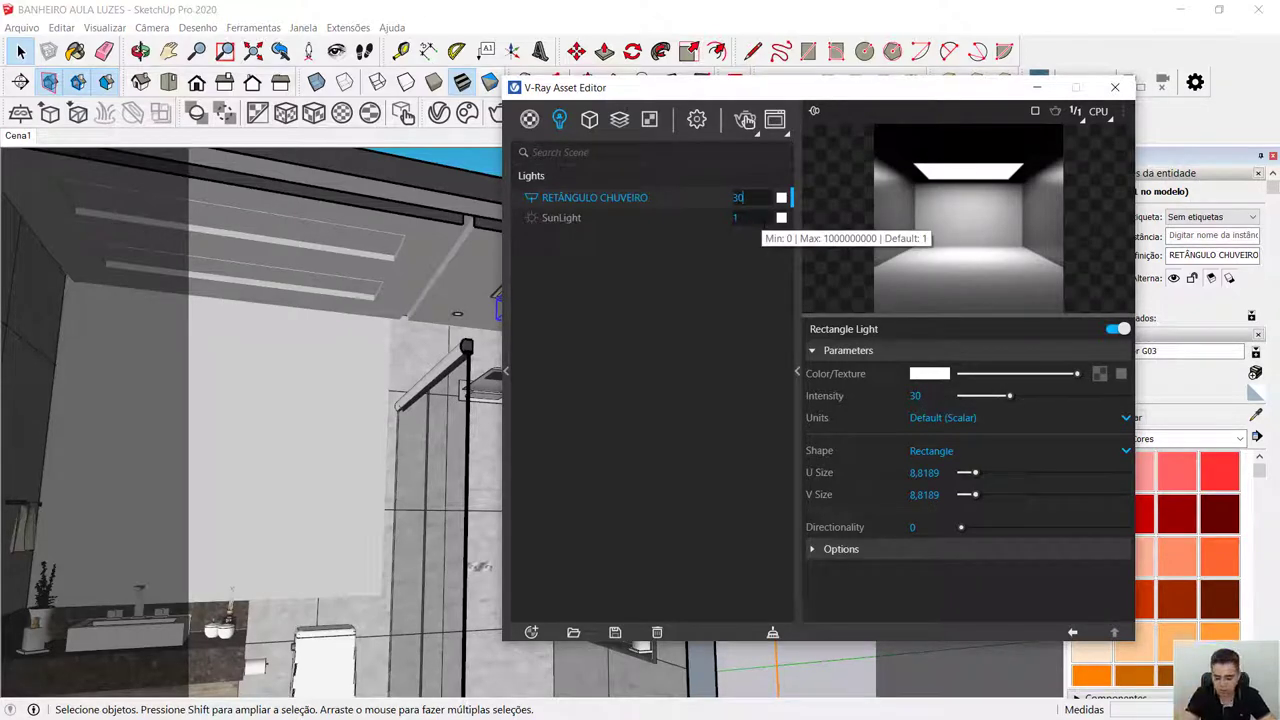
key("BackSpace")
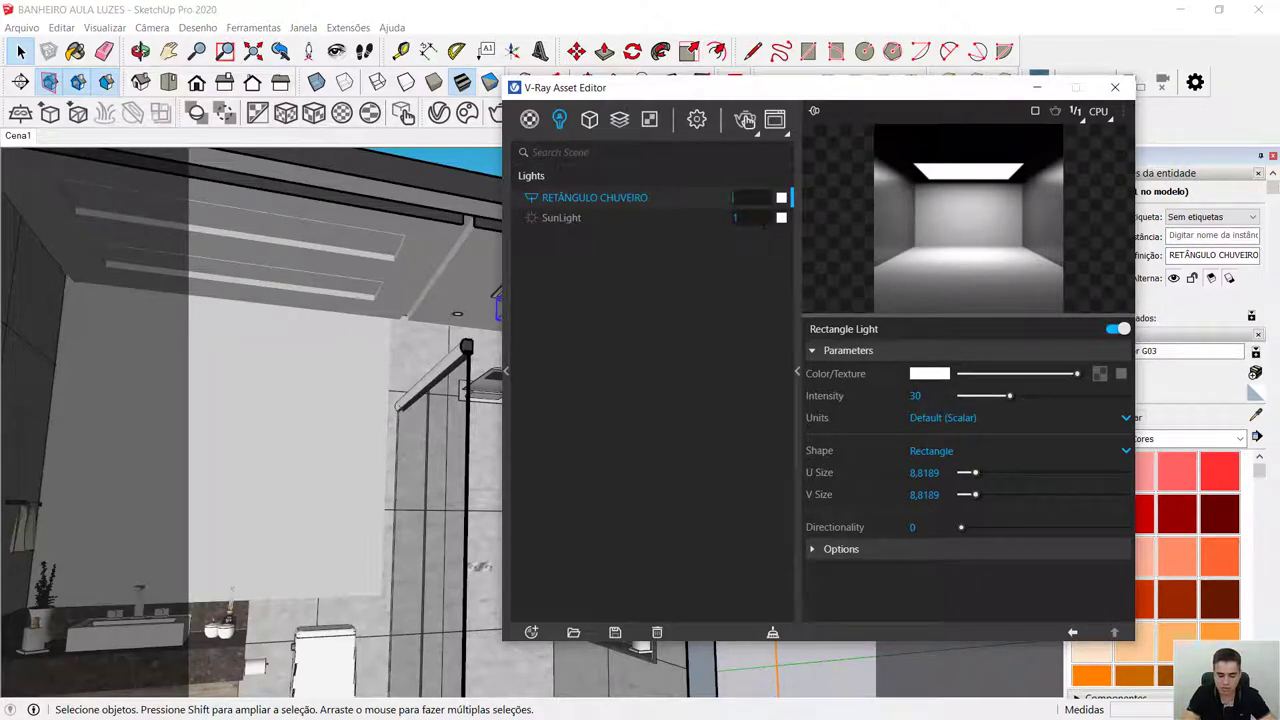
key("Return")
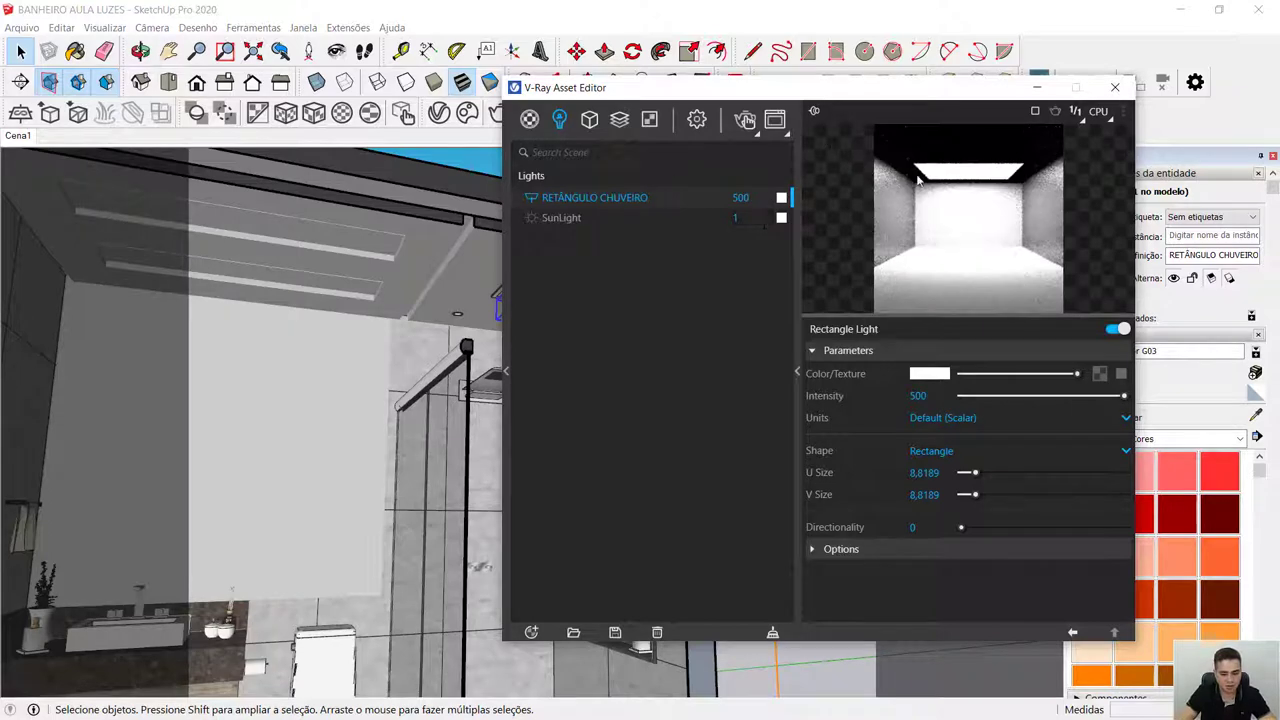
left_click(26, 136)
left_click(746, 121)
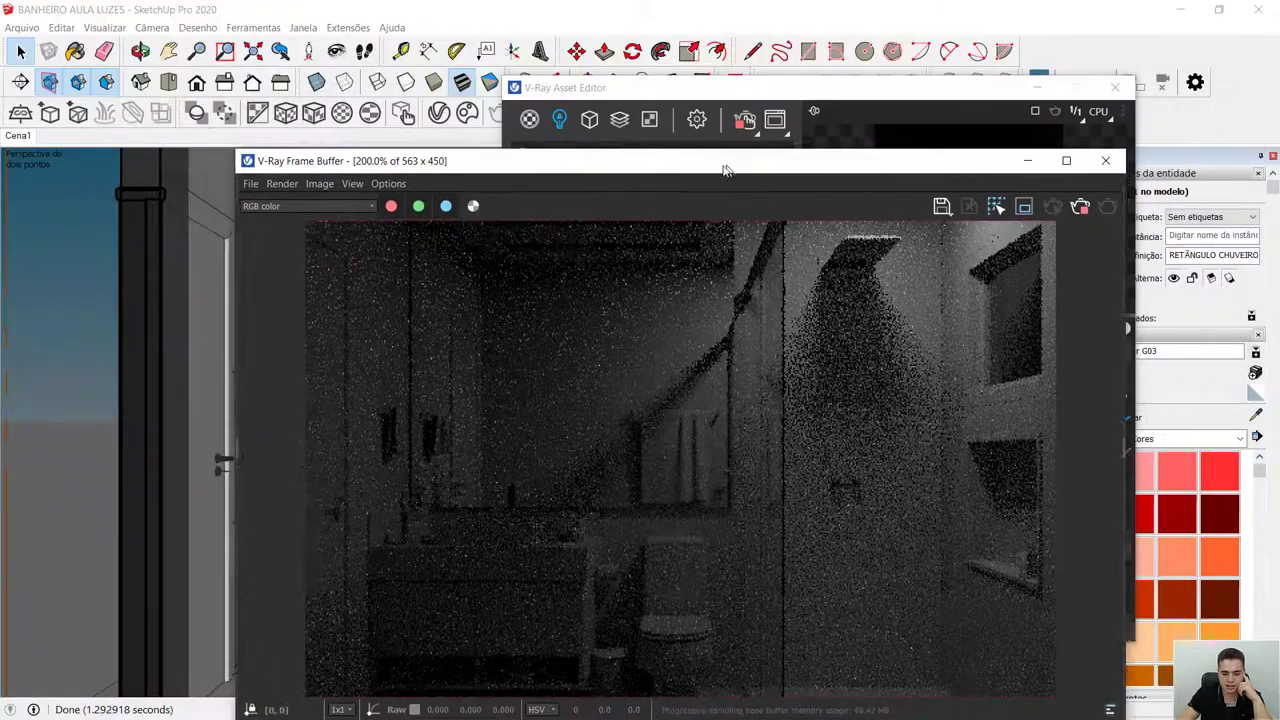
Raise the shower rectangle light's intensity to 1500 and check the brightness in the interactive render.
double_click(885, 12)
left_click_drag(950, 88, 1009, 74)
left_click(977, 381)
key("BackSpace")
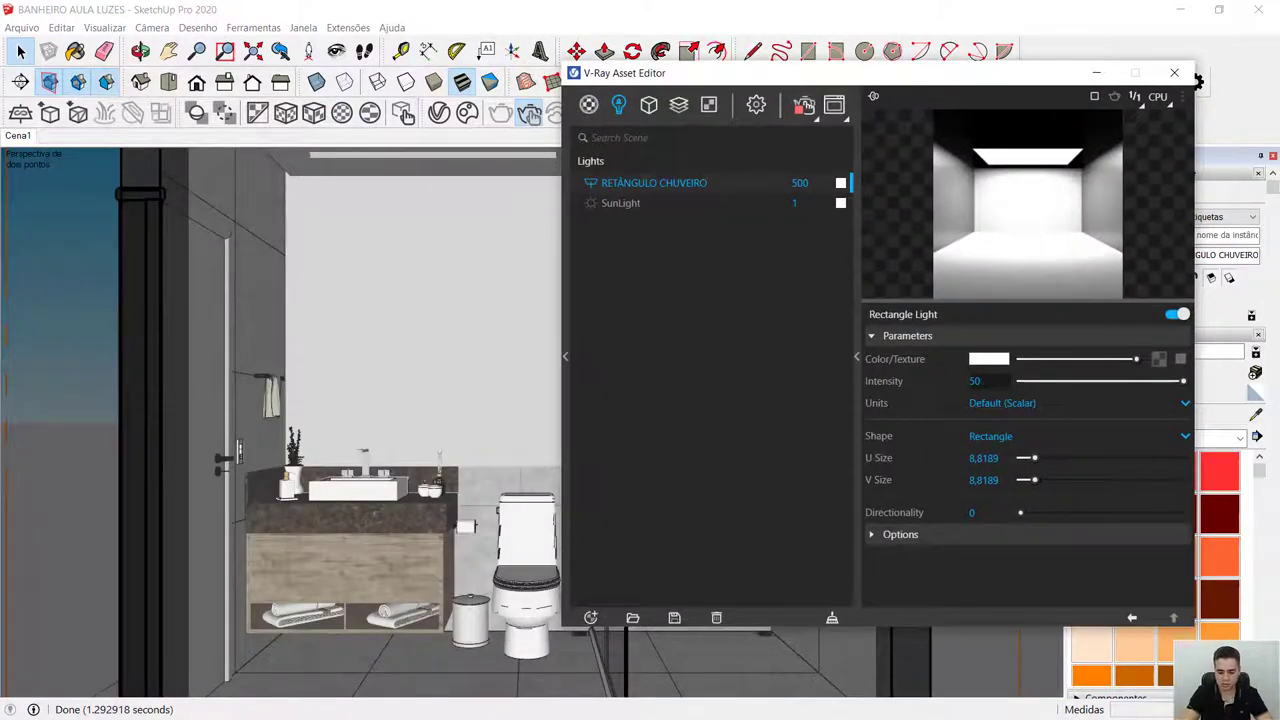
type("1500")
key("Return")
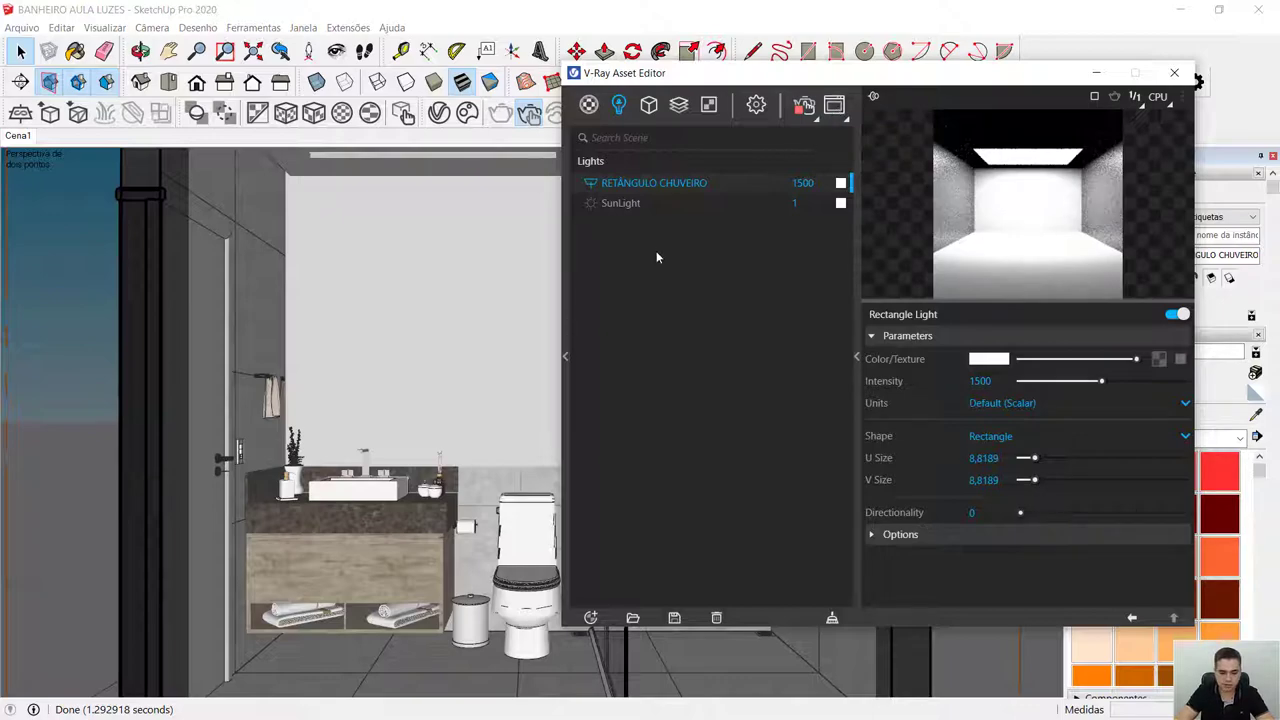
left_click(604, 52)
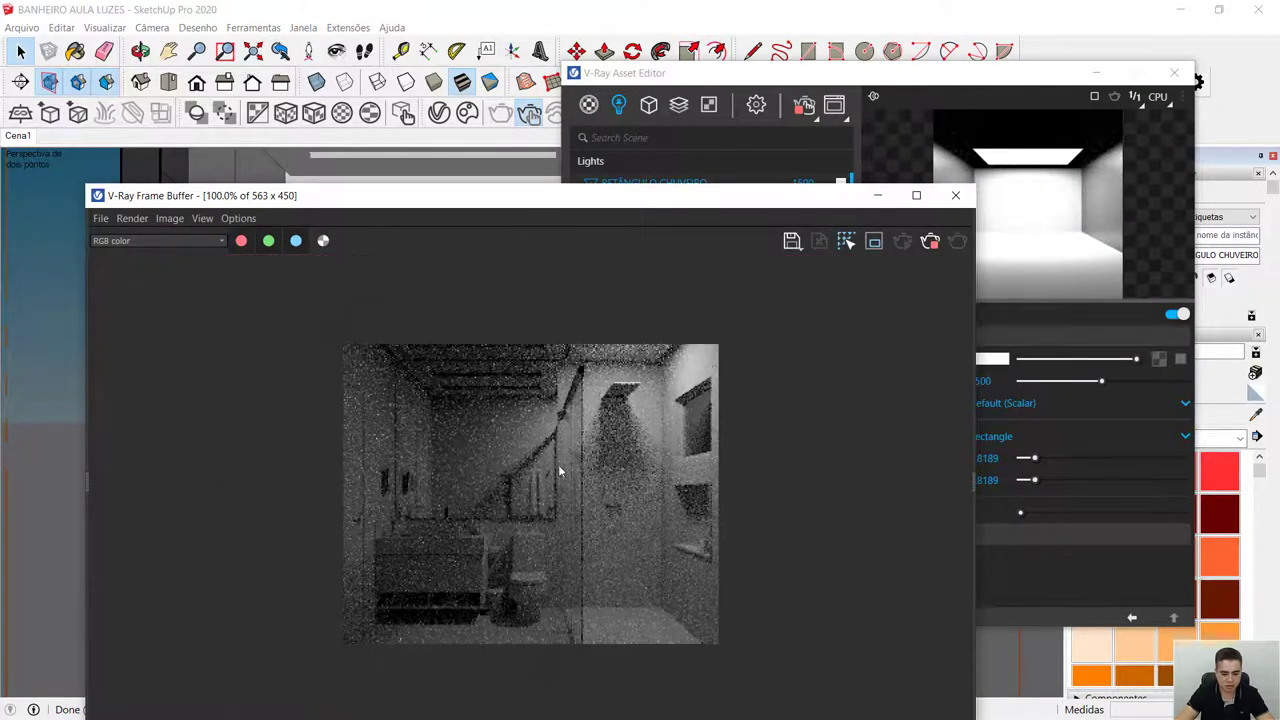
Set the shower rectangle light's intensity to 3000 and examine the shower area in the interactive render.
left_click(988, 381)
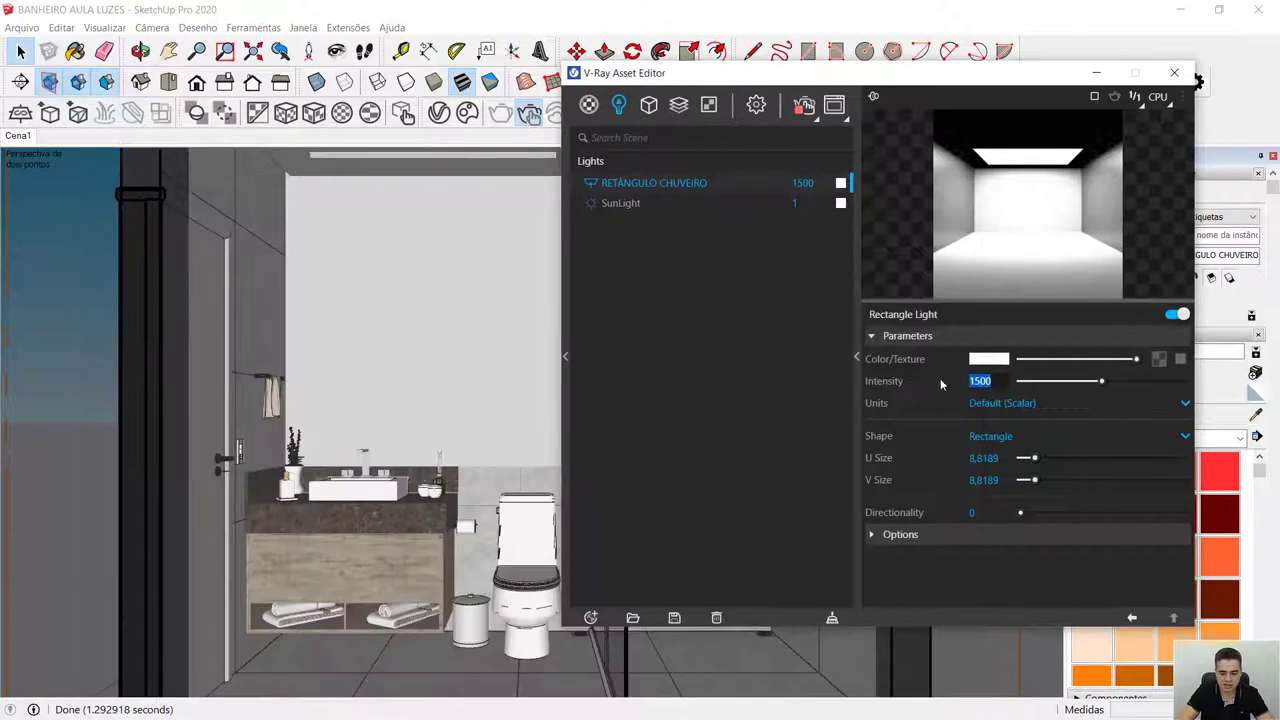
type("3000")
key("Return")
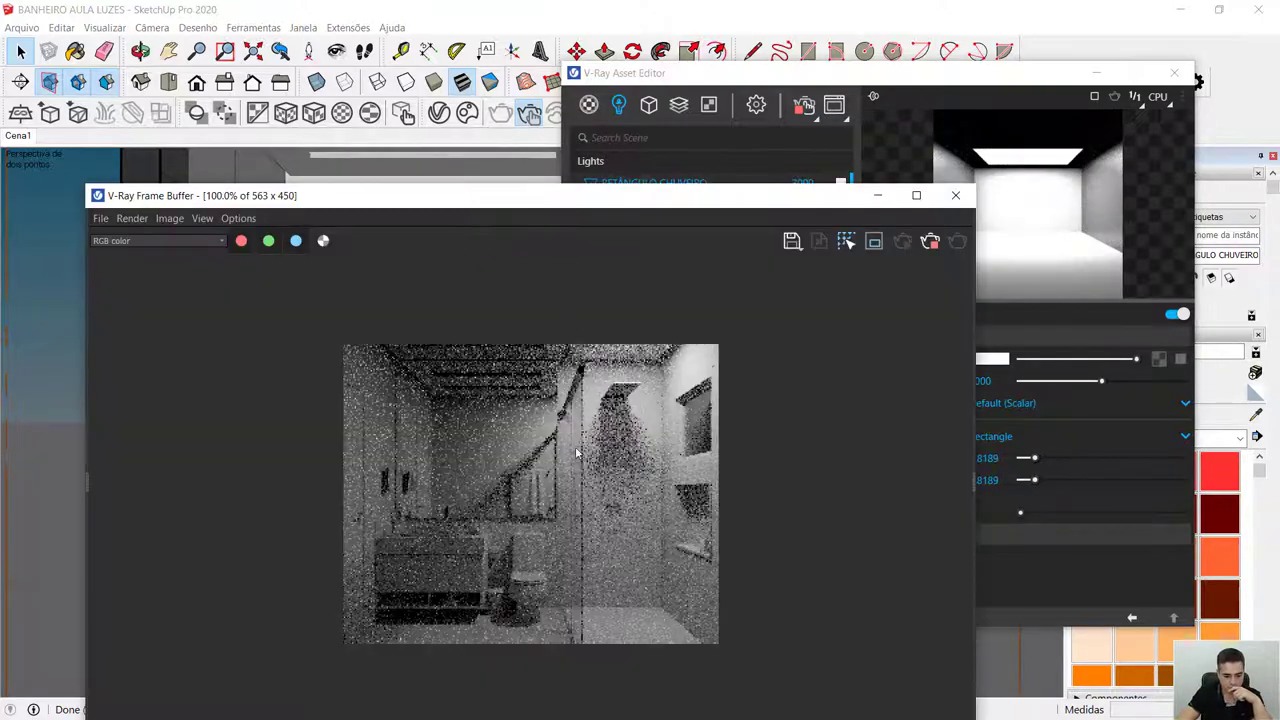
left_click_drag(654, 205, 516, 108)
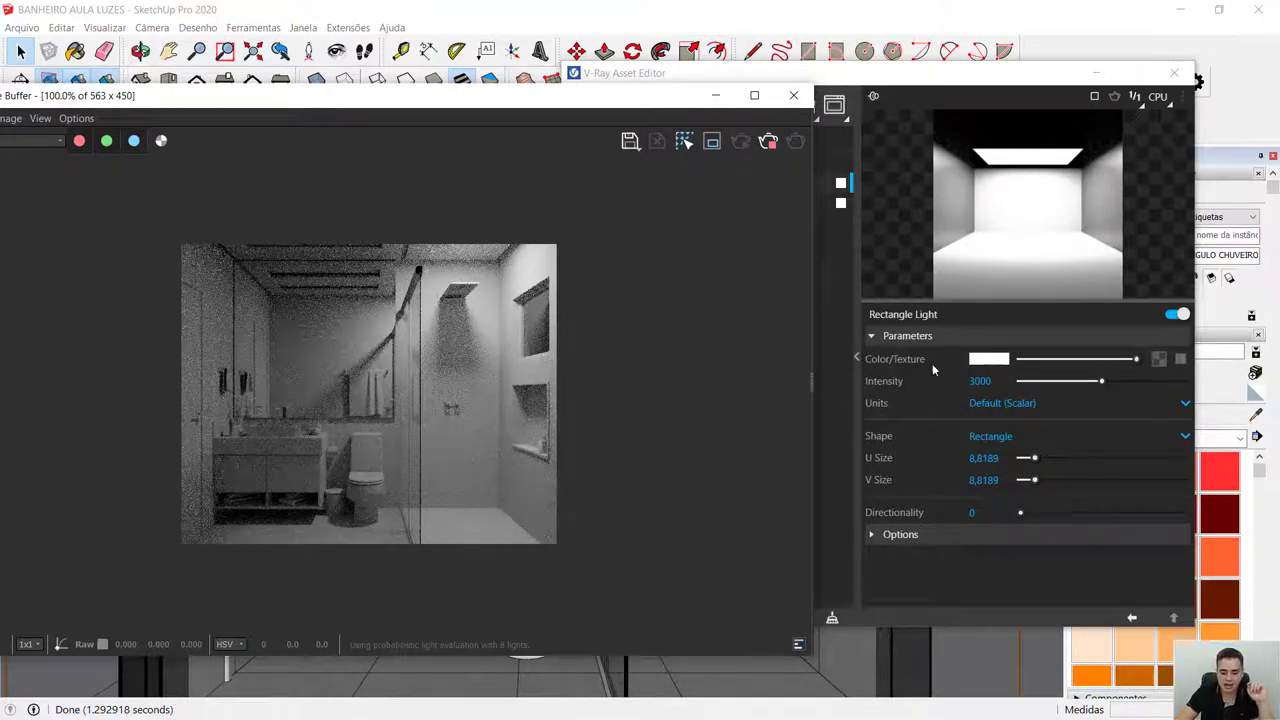
Set the shower rectangle light's color temperature to 3500 K and check the warmer tone in the render.
key("alt+Tab")
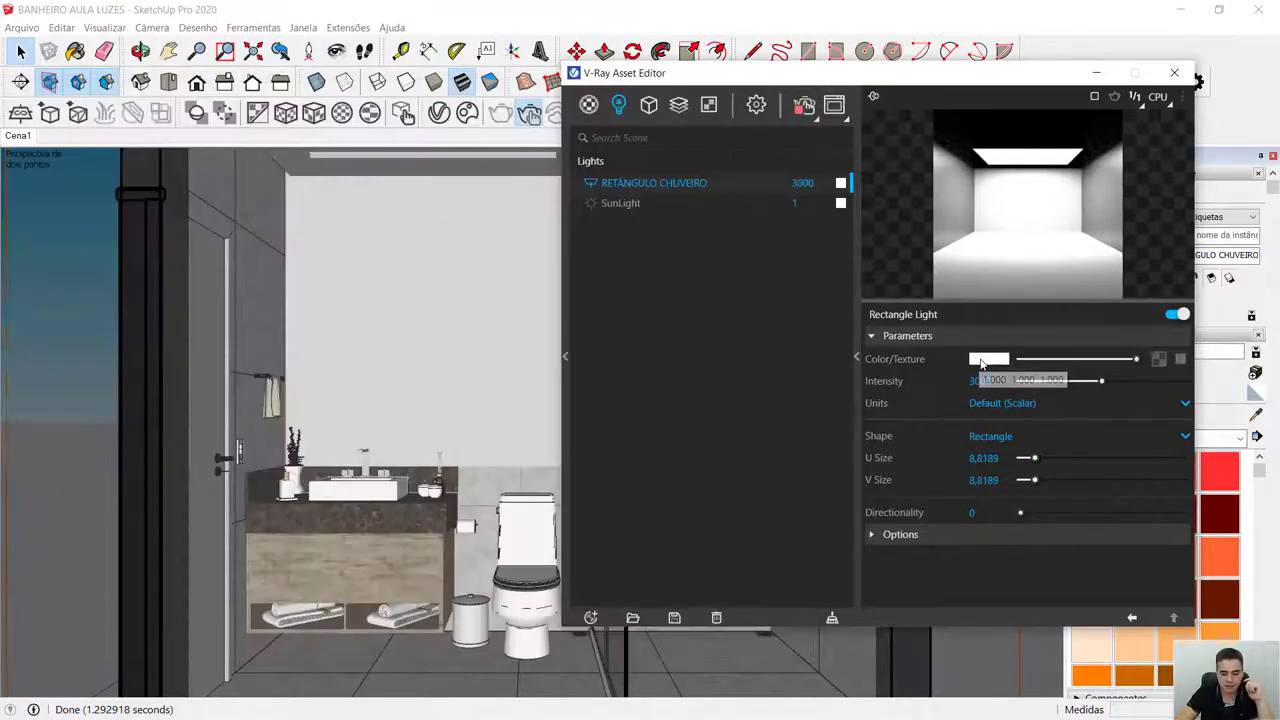
left_click(989, 358)
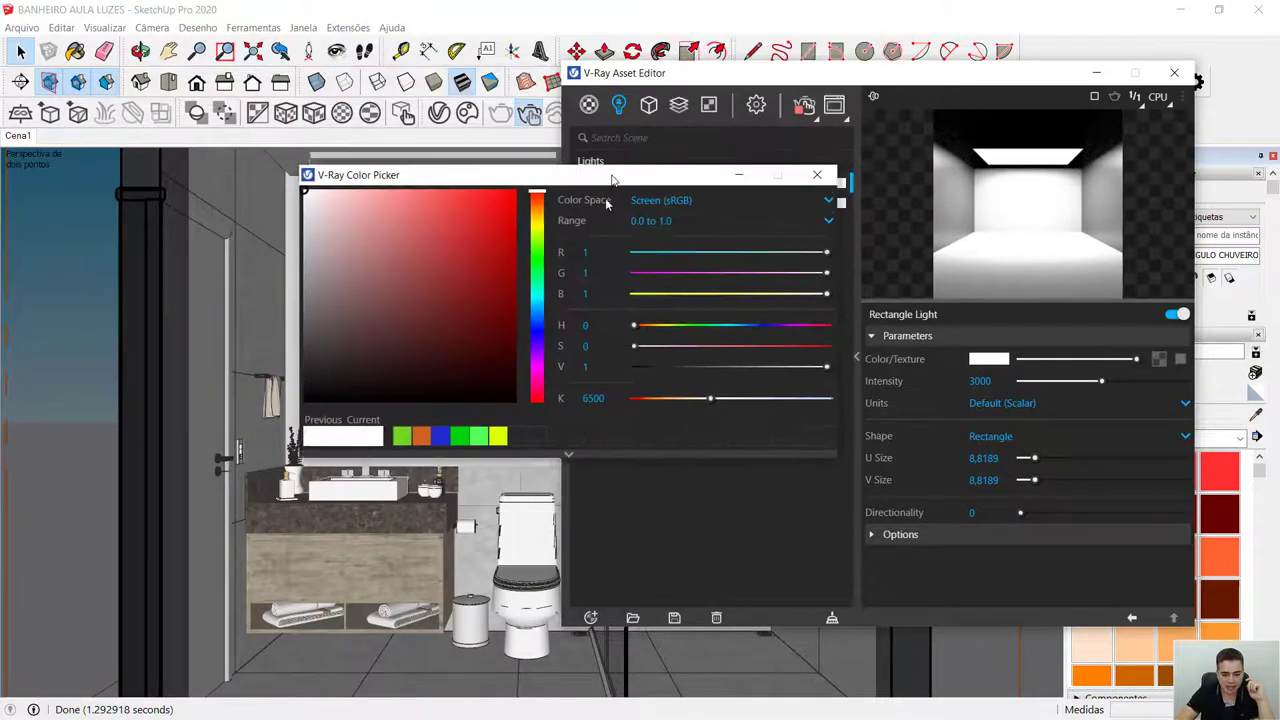
mouse_move(551, 461)
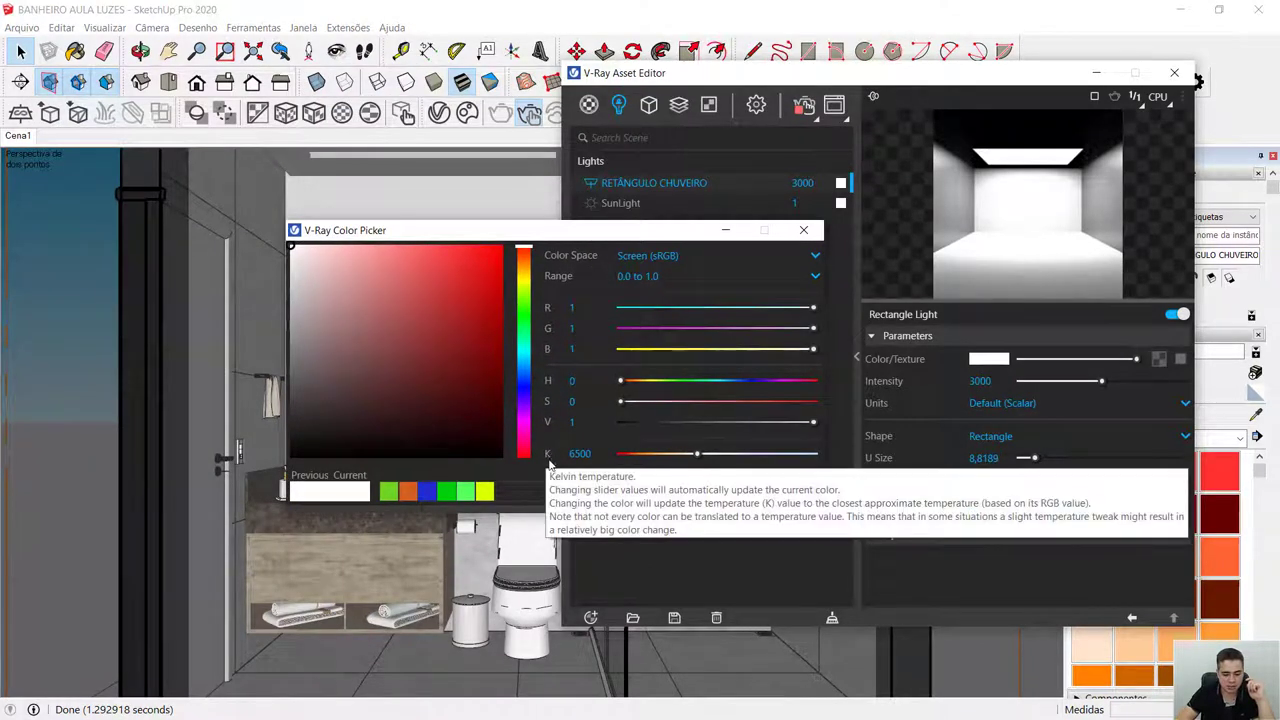
left_click_drag(592, 454, 555, 455)
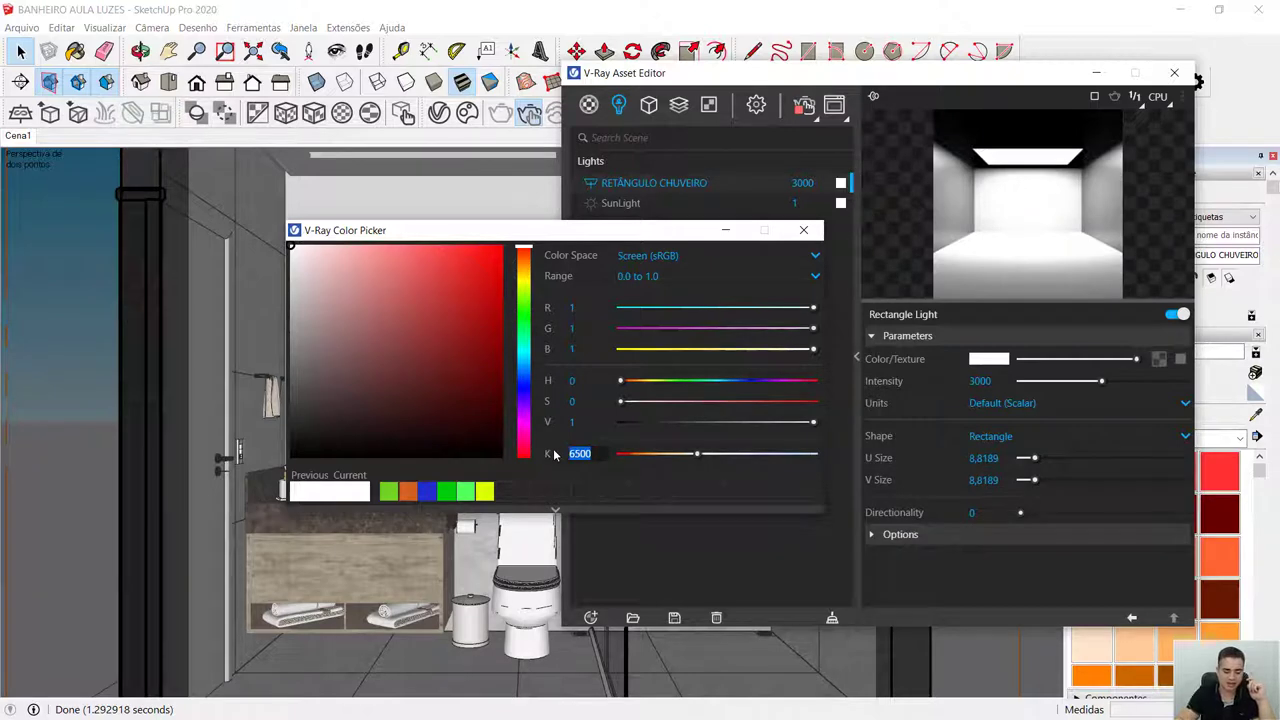
mouse_move(555, 454)
type("3500")
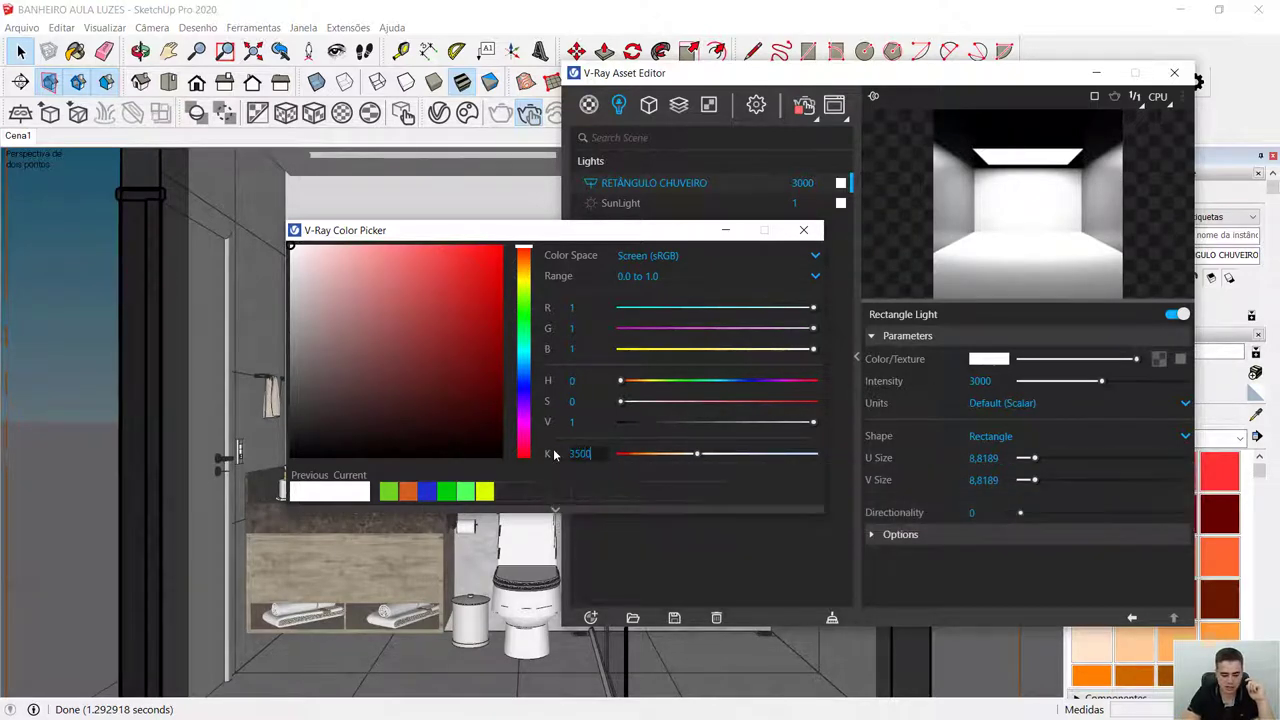
key("Return")
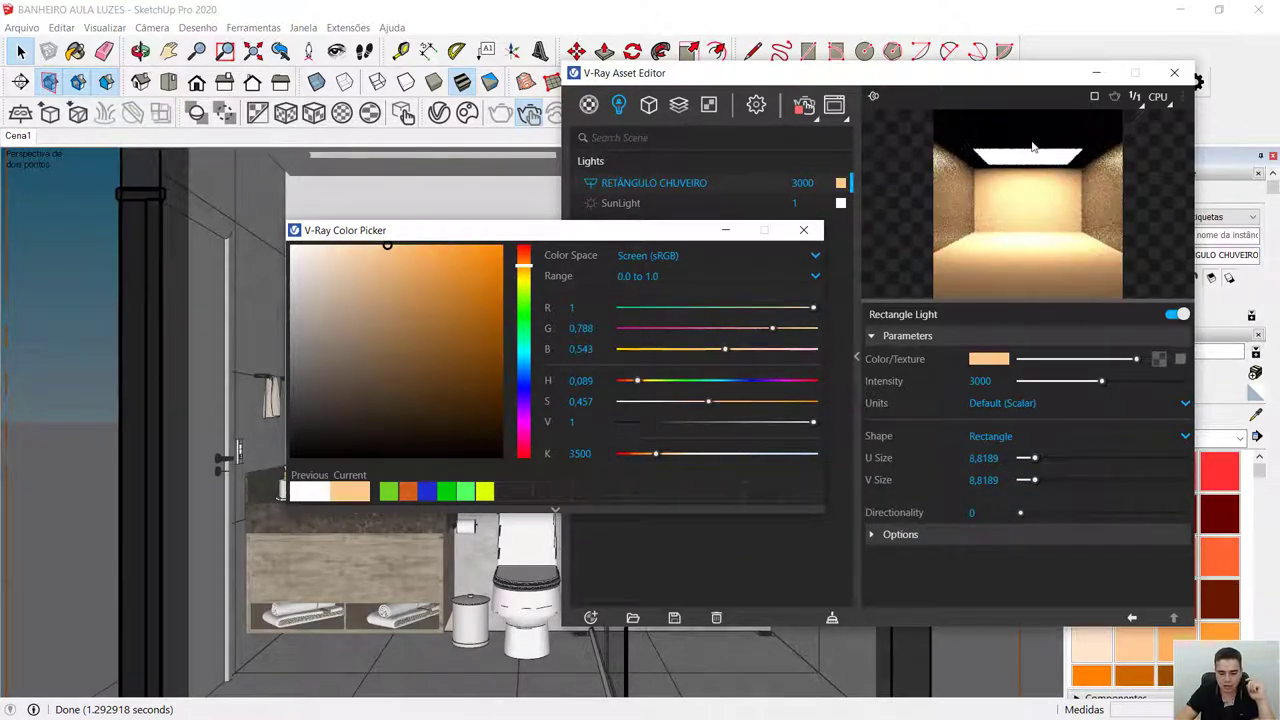
left_click(836, 108)
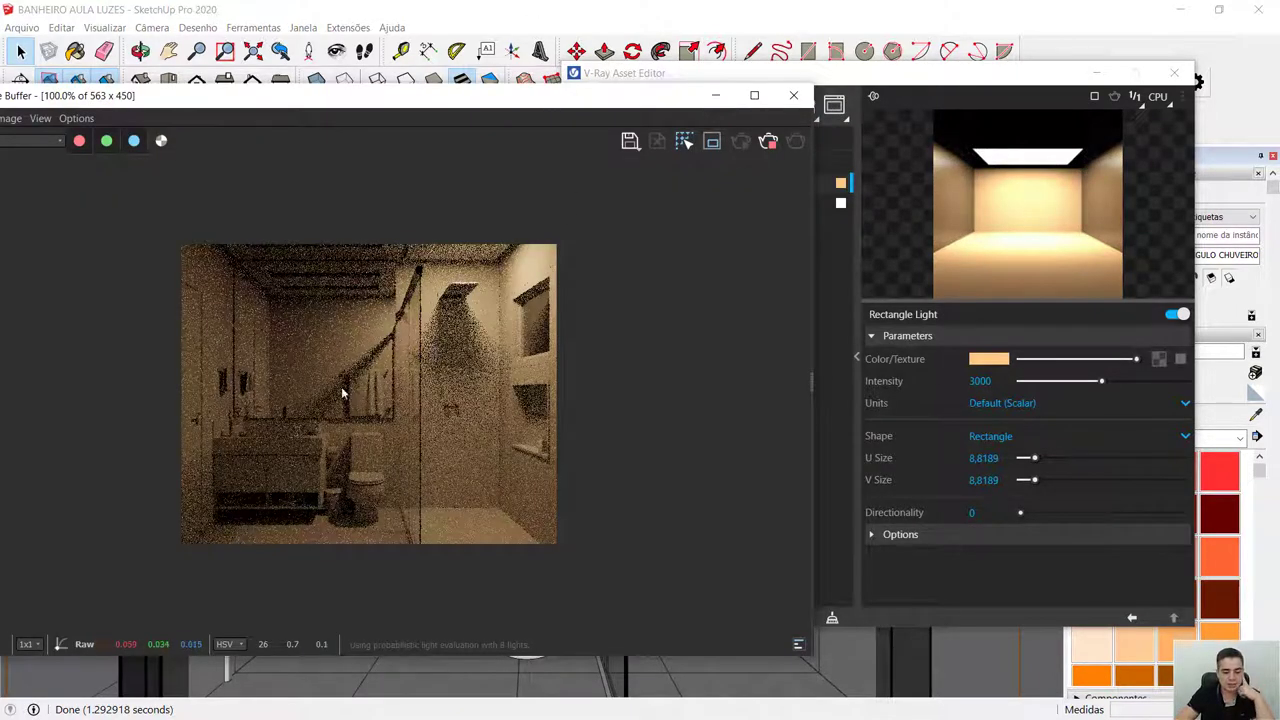
Set the shower rectangle light's intensity to 8000 and check the brightness in the interactive render.
left_click(979, 381)
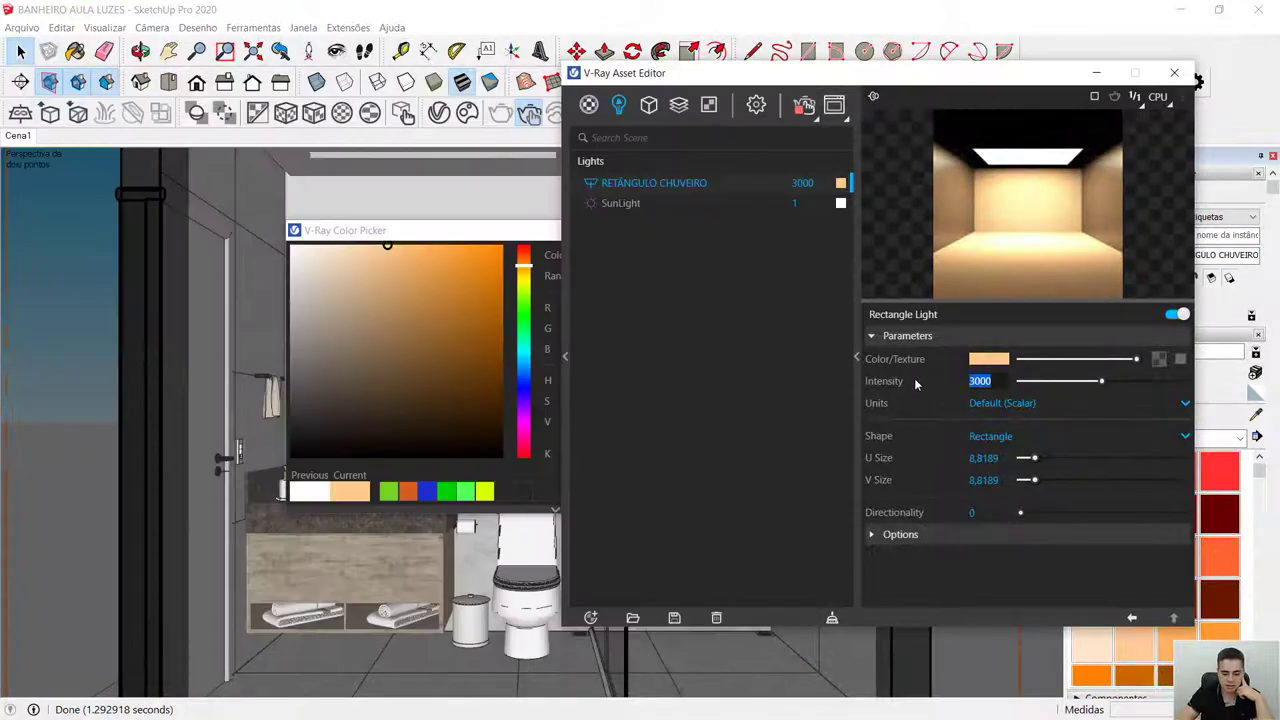
type("8000")
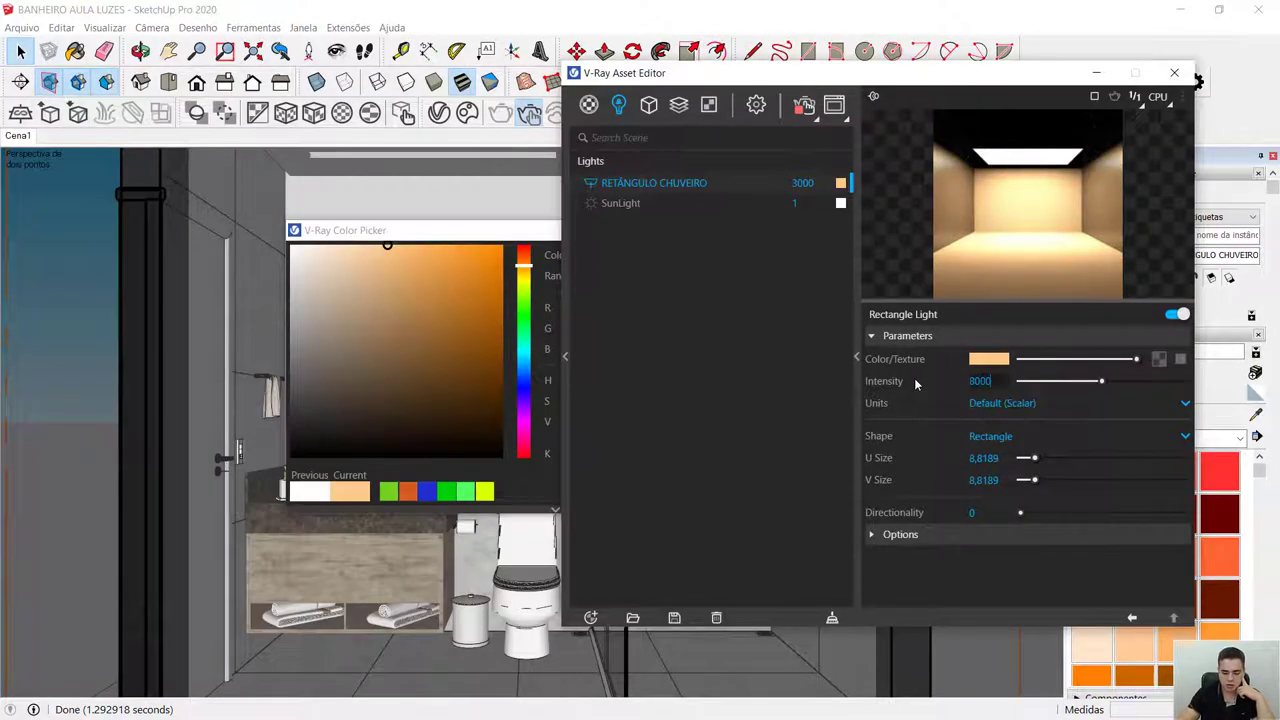
key("Return")
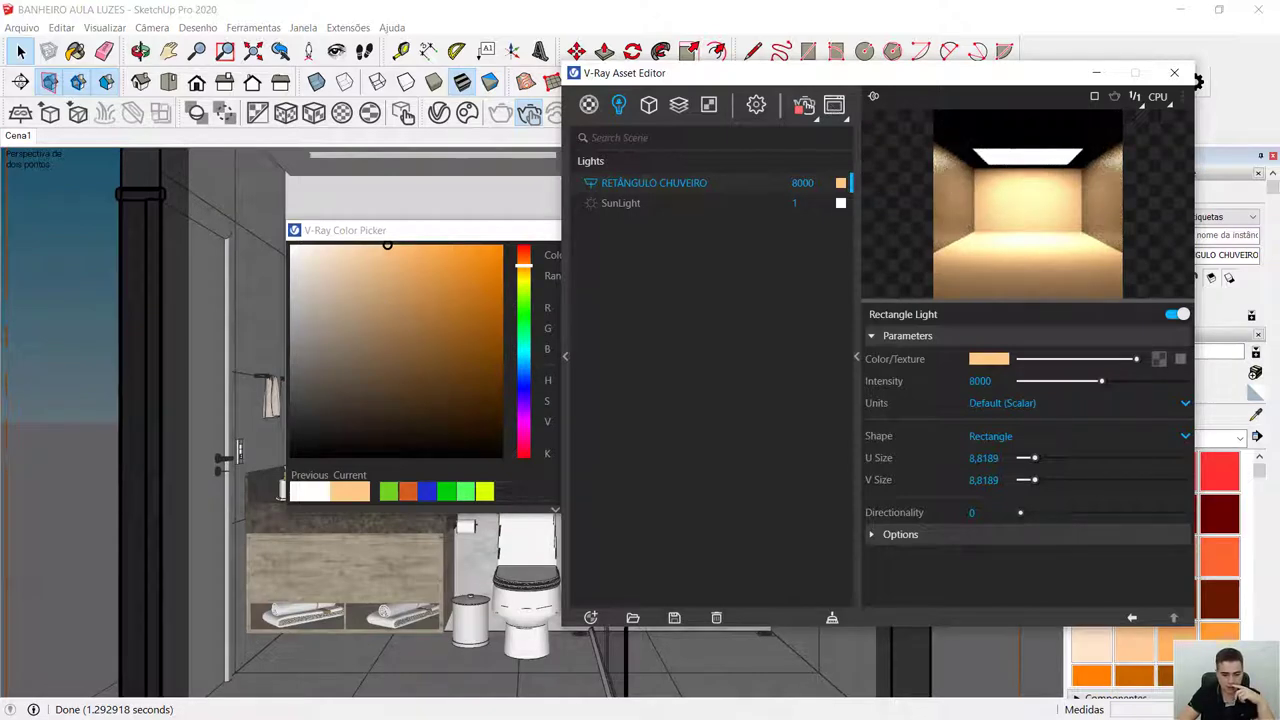
left_click(834, 105)
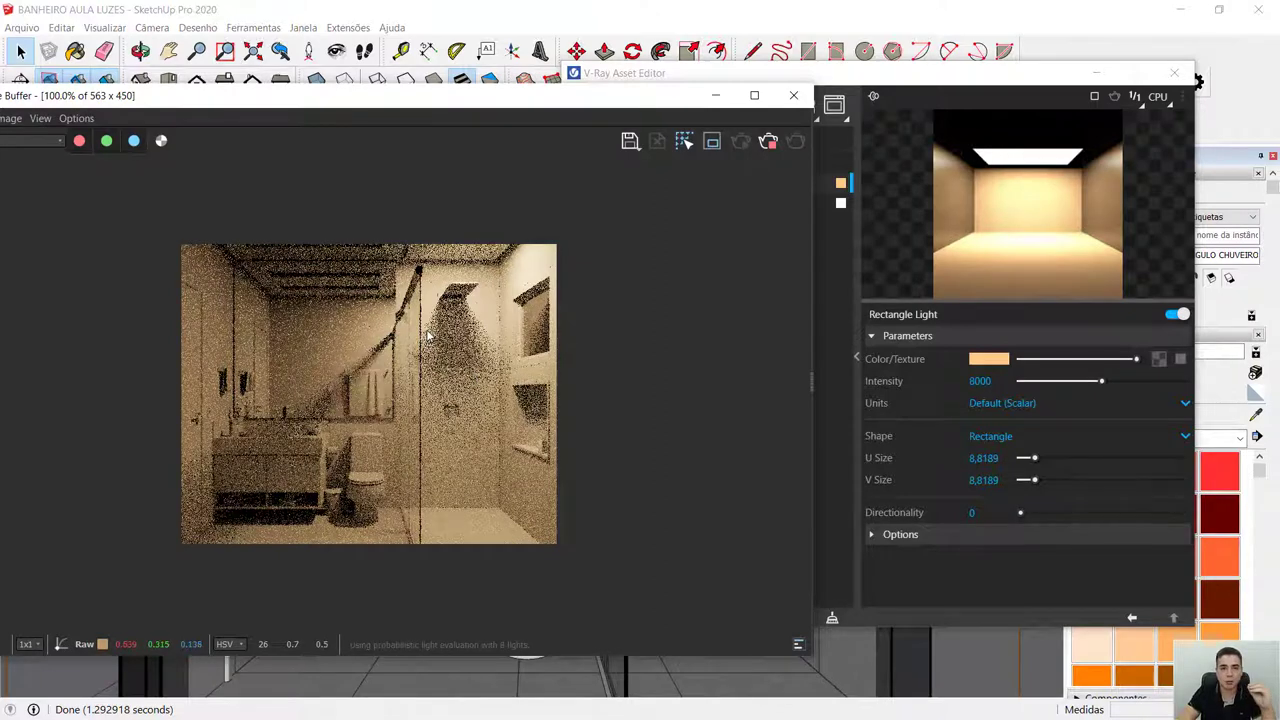
Set the shower rectangle light's color temperature to 4500 K.
left_click(991, 362)
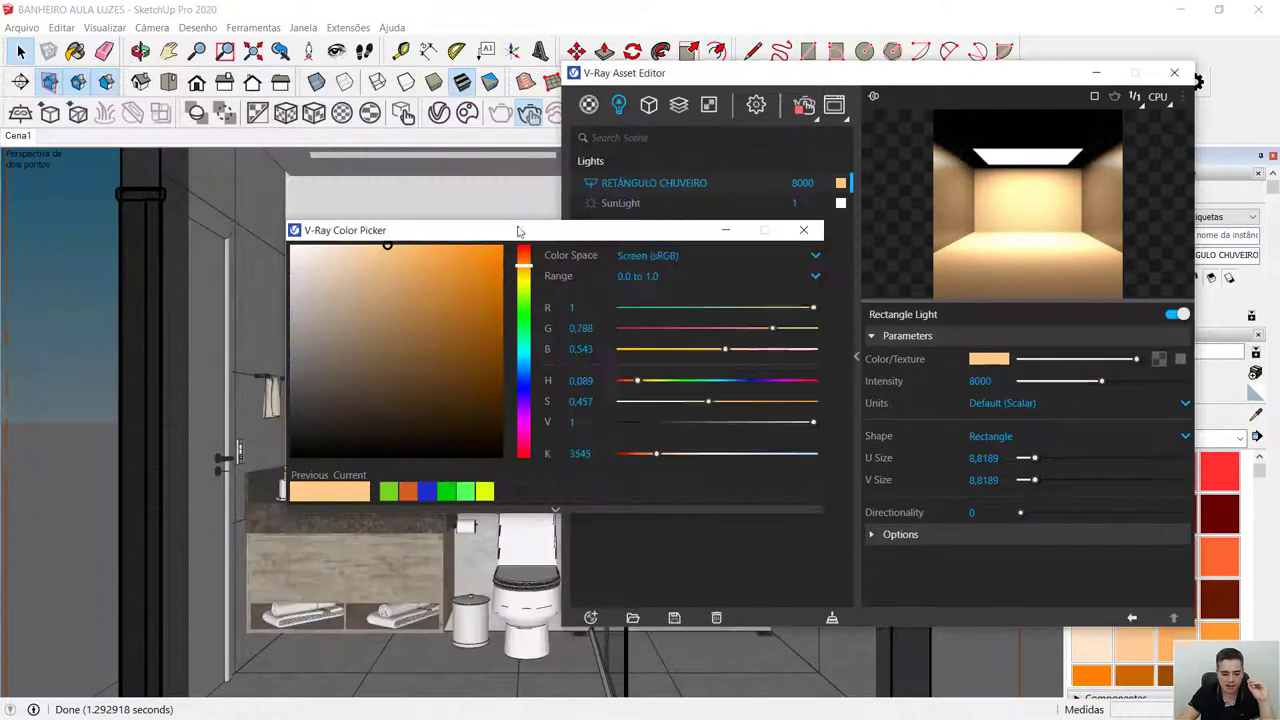
double_click(585, 453)
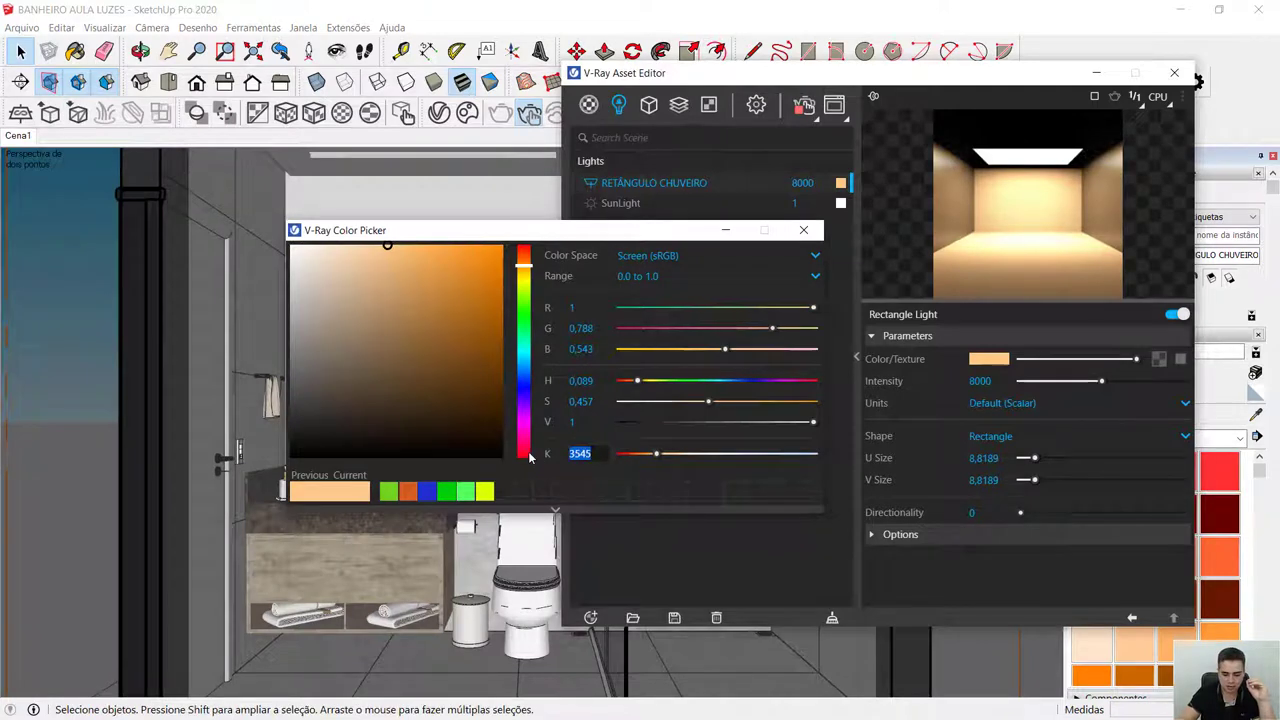
type("4")
key("Return")
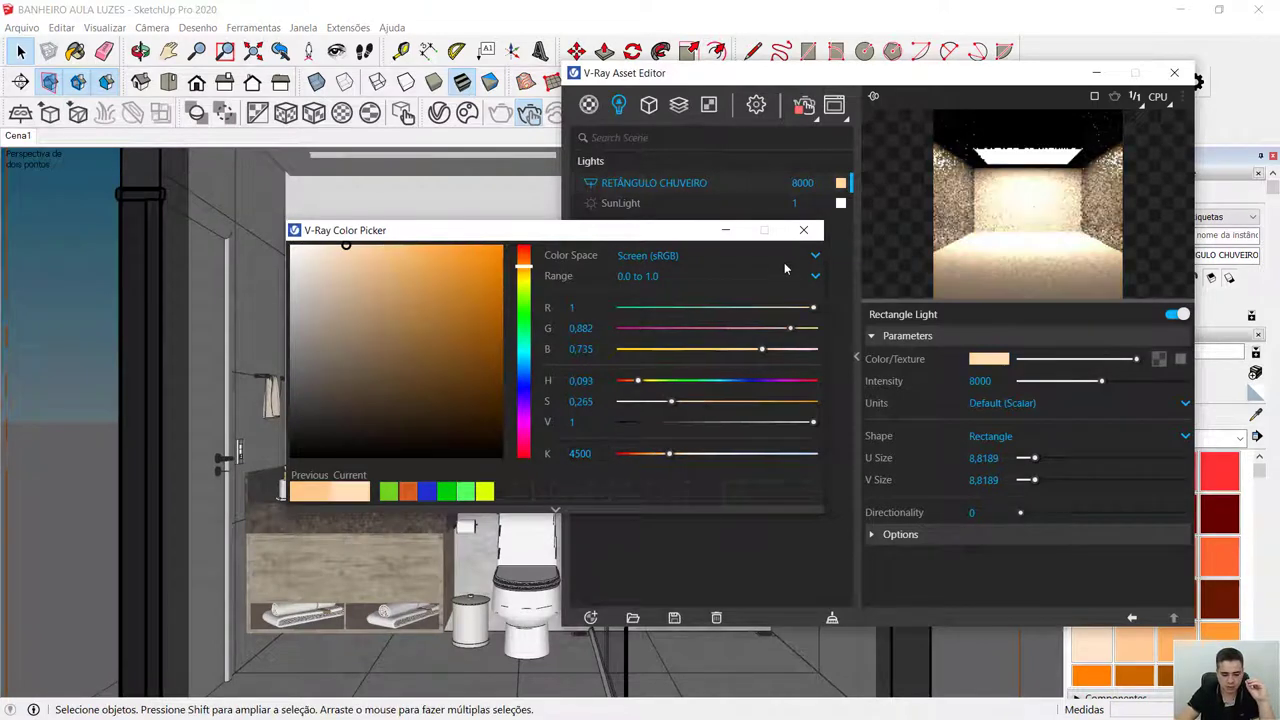
Close the color picker and inspect the shower's ceiling light up close in the interactive render.
left_click(803, 230)
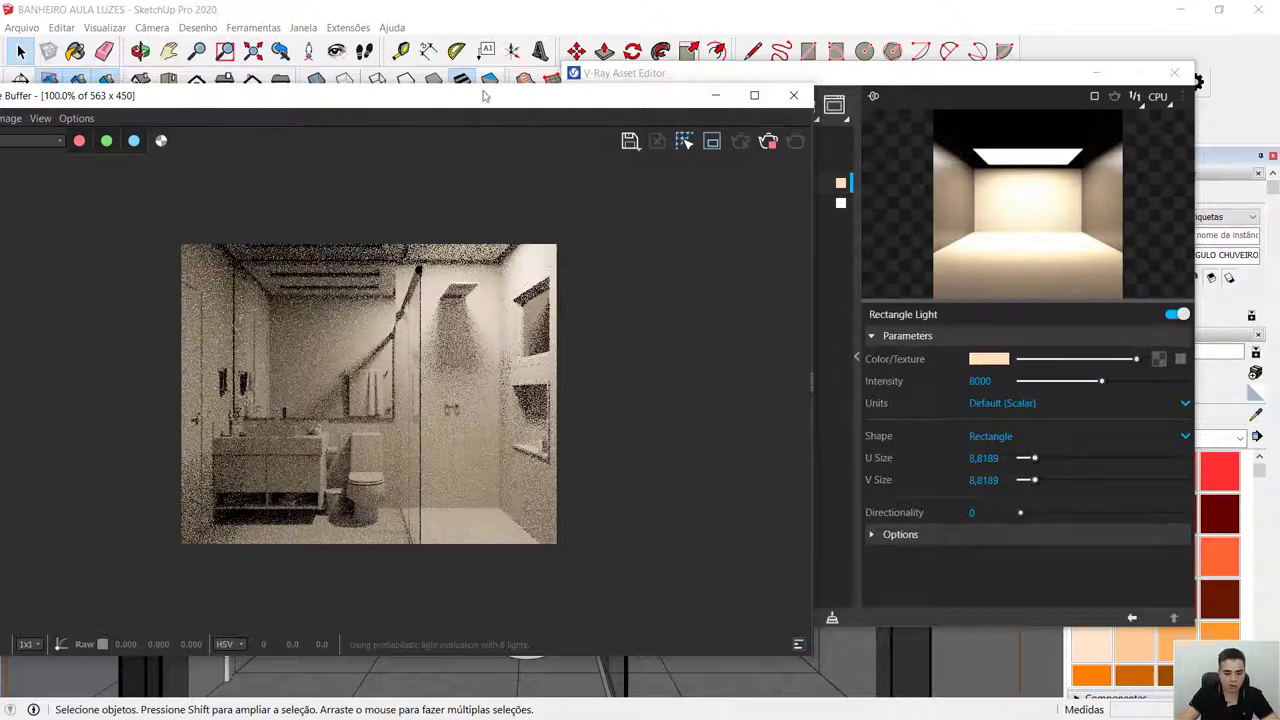
mouse_move(478, 105)
left_mouse_down()
mouse_move(592, 167)
mouse_move(1077, 617)
left_mouse_up()
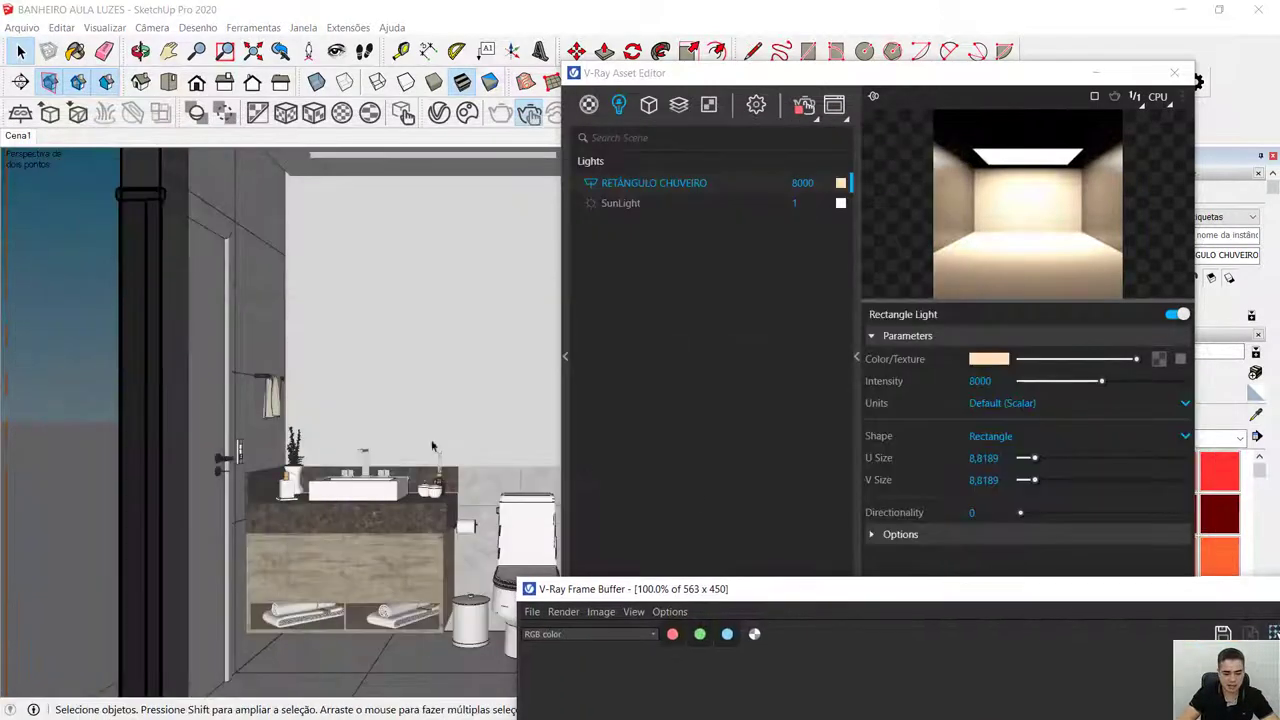
mouse_move(490, 413)
middle_mouse_down()
mouse_move(570, 300)
mouse_move(650, 230)
mouse_move(776, 160)
middle_mouse_up()
left_click(835, 106)
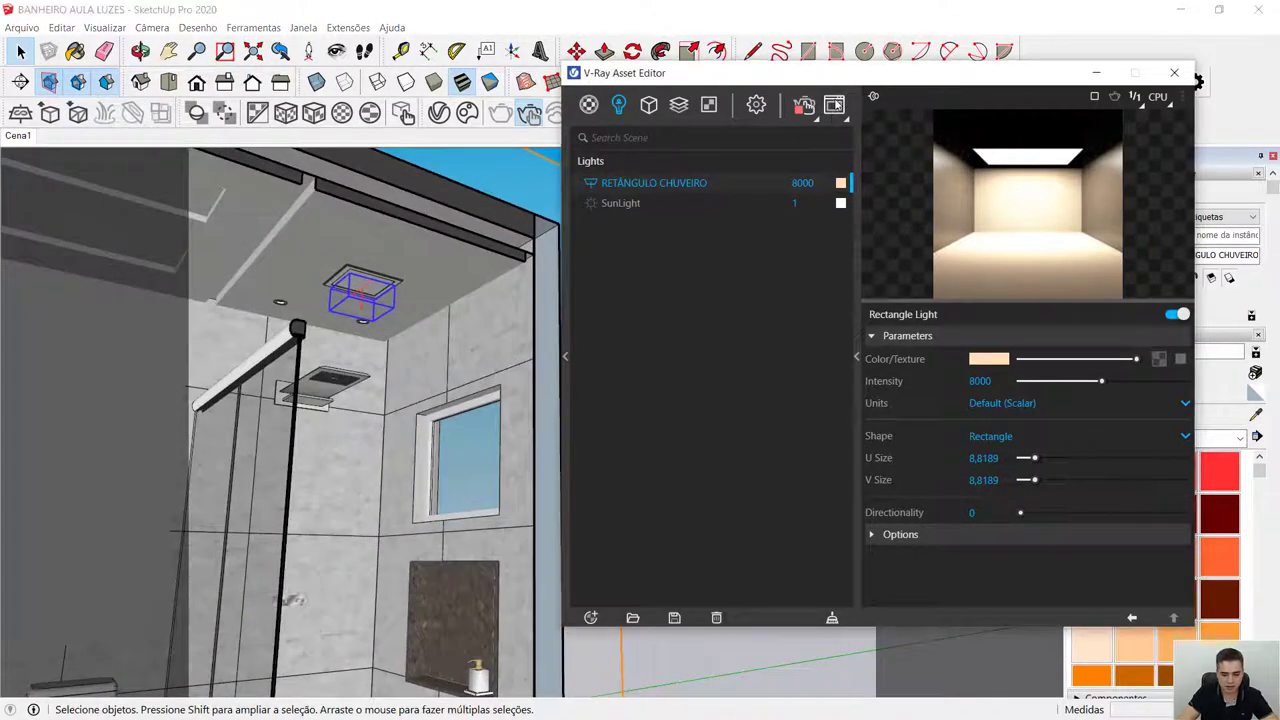
left_click(835, 106)
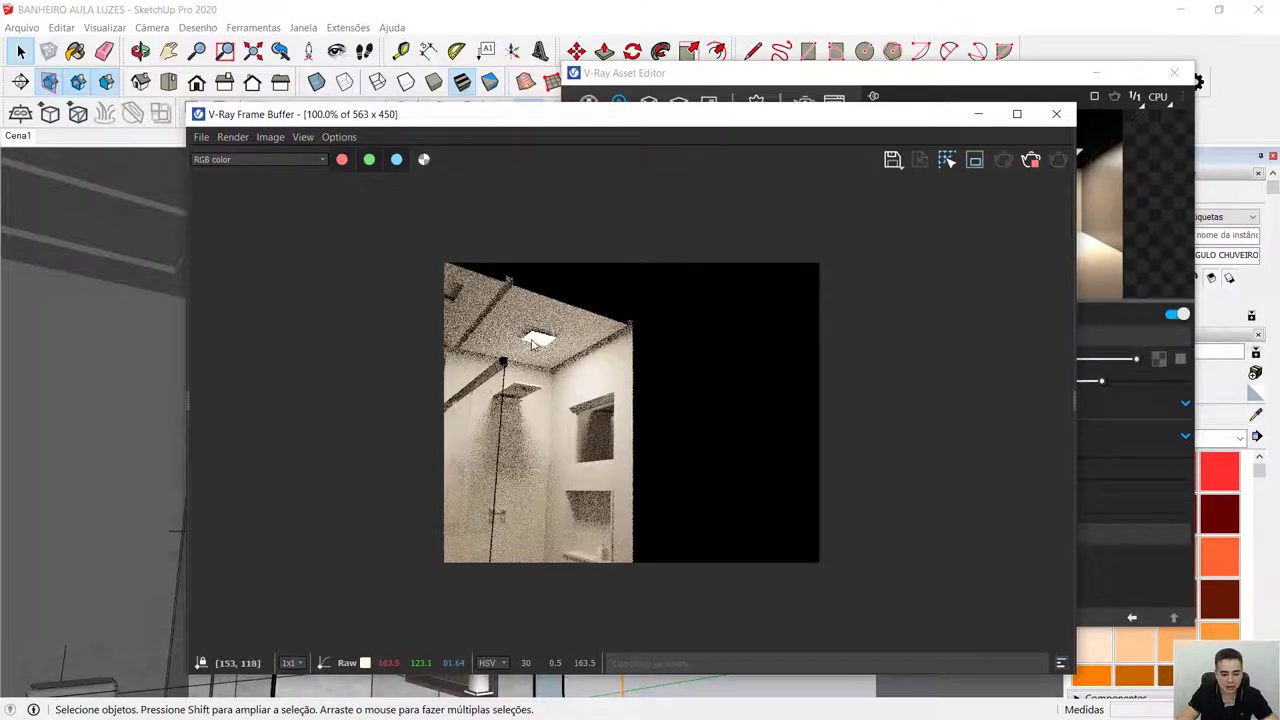
left_click(864, 82)
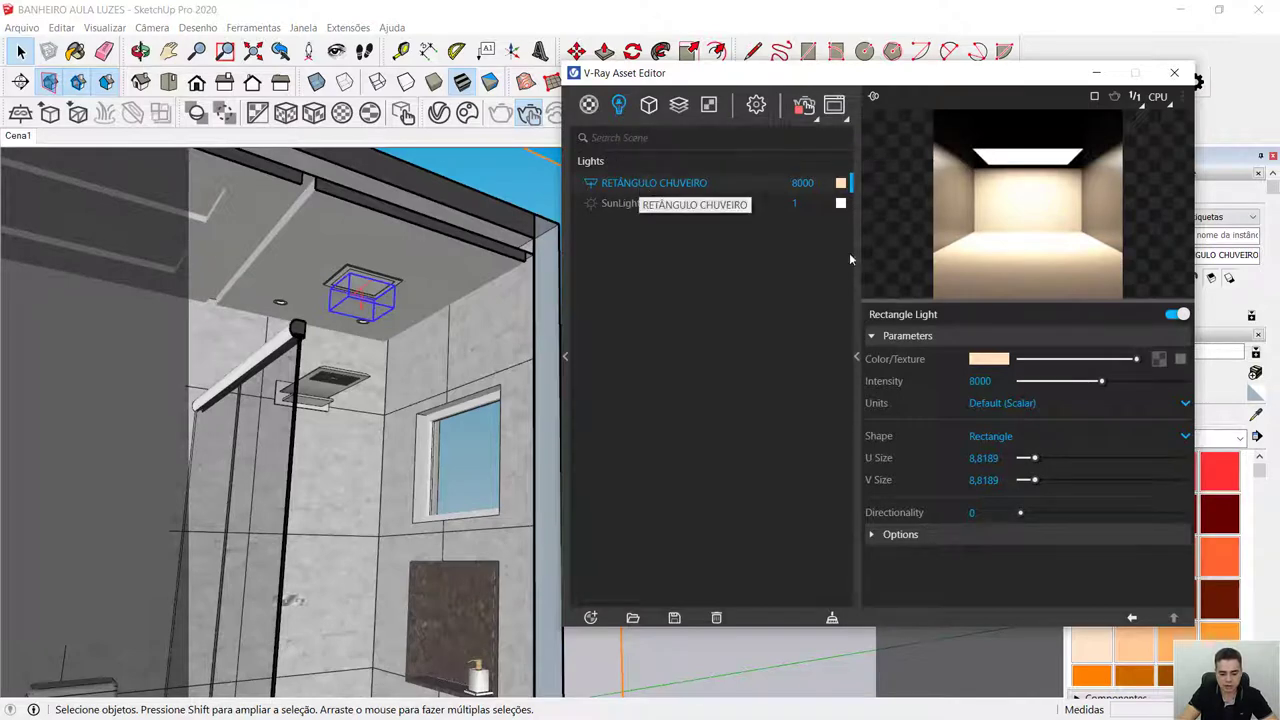
Make the shower rectangle light invisible in its options and check the ceiling panel in the render.
left_click(871, 535)
scroll(975, 450, "down", 2)
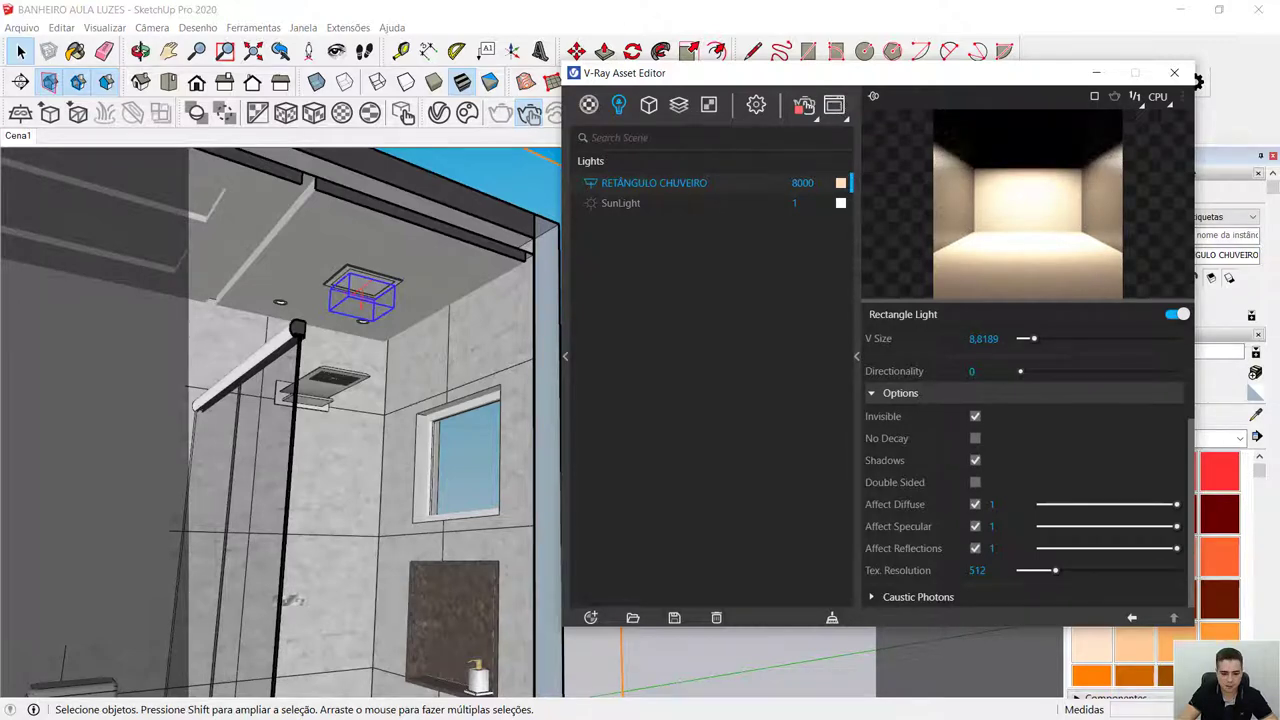
left_click(529, 113)
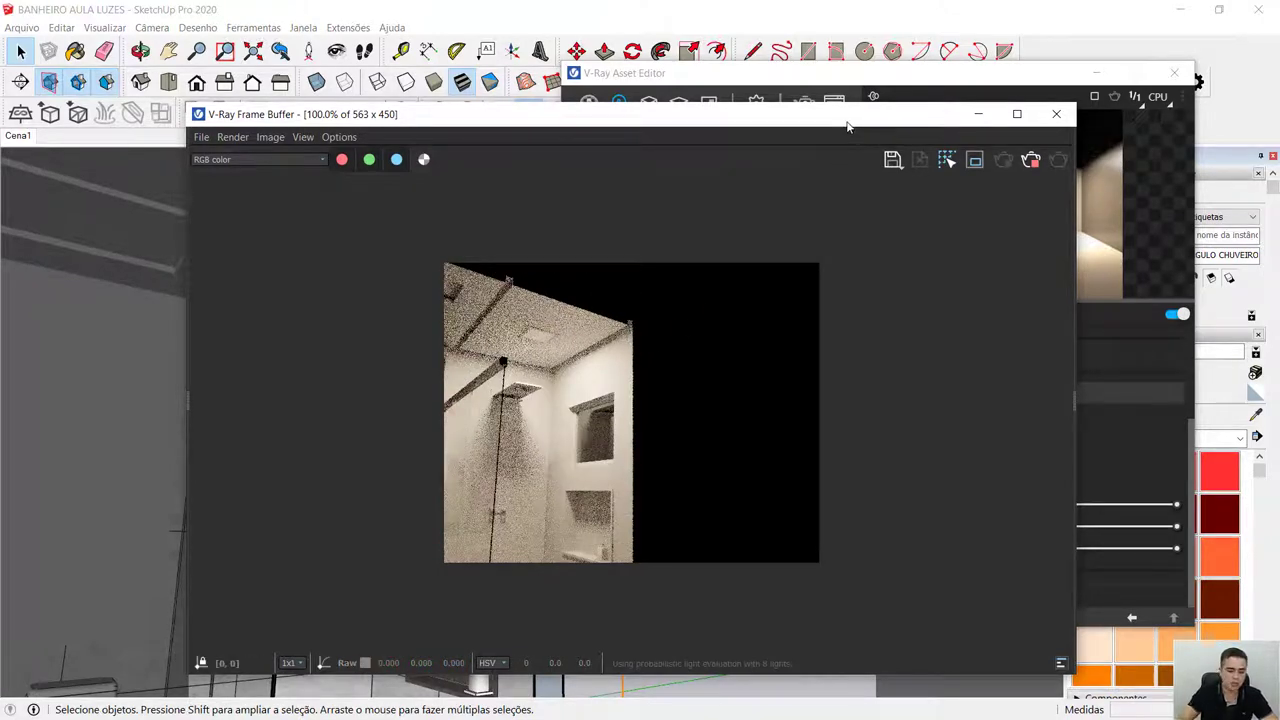
left_click_drag(846, 122, 581, 87)
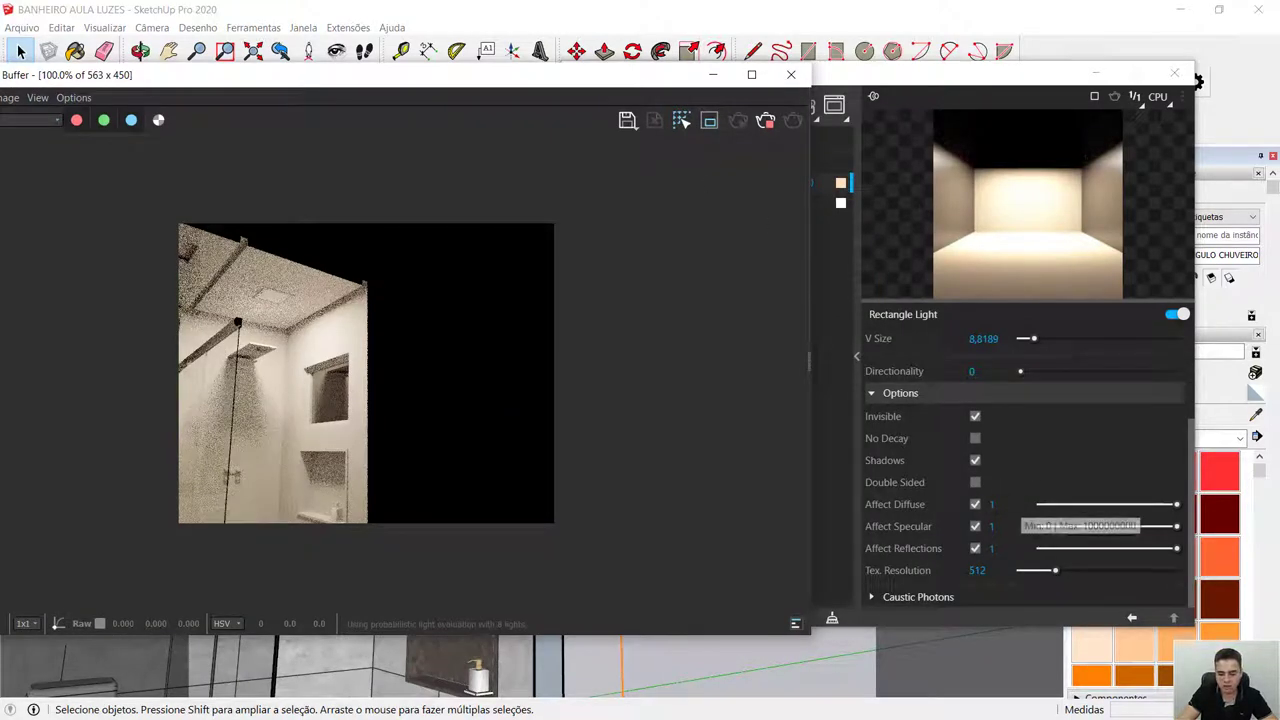
scroll(1032, 466, "up", 3)
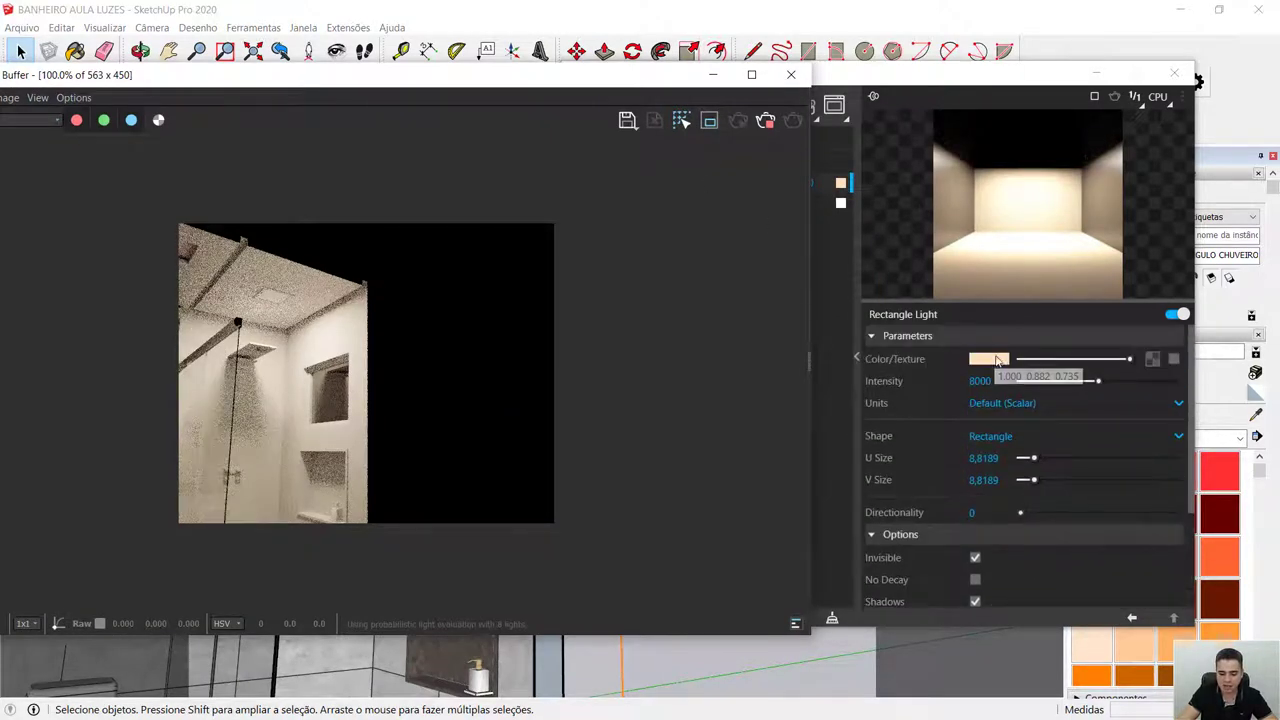
scroll(1013, 415, "down", 3)
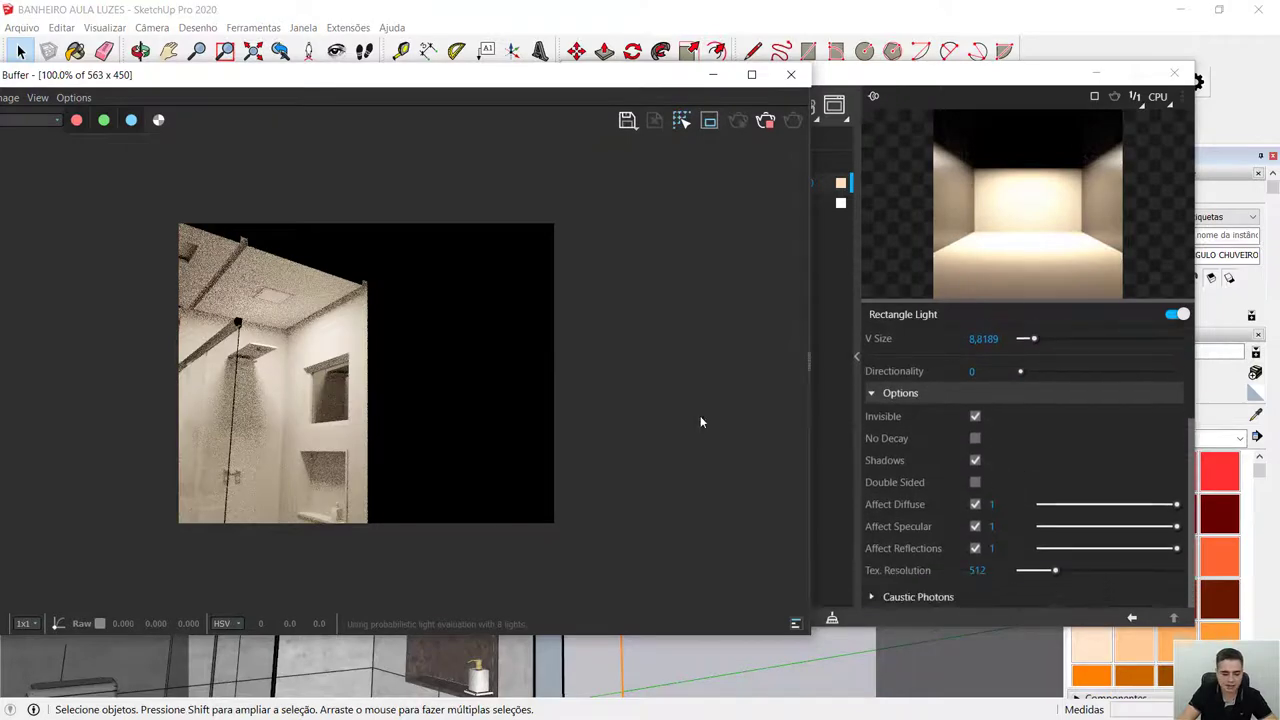
Return to the Cena1 scene view and check the whole bathroom in the interactive render.
left_click_drag(277, 76, 588, 123)
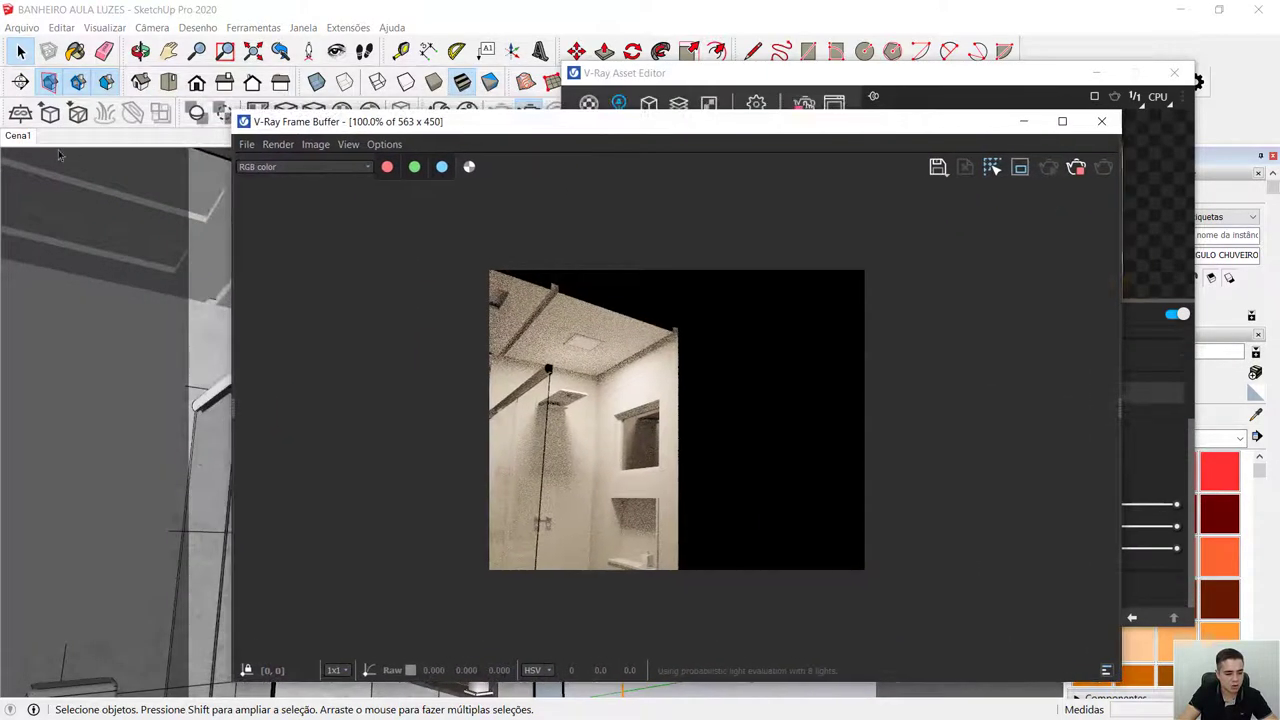
left_click(20, 136)
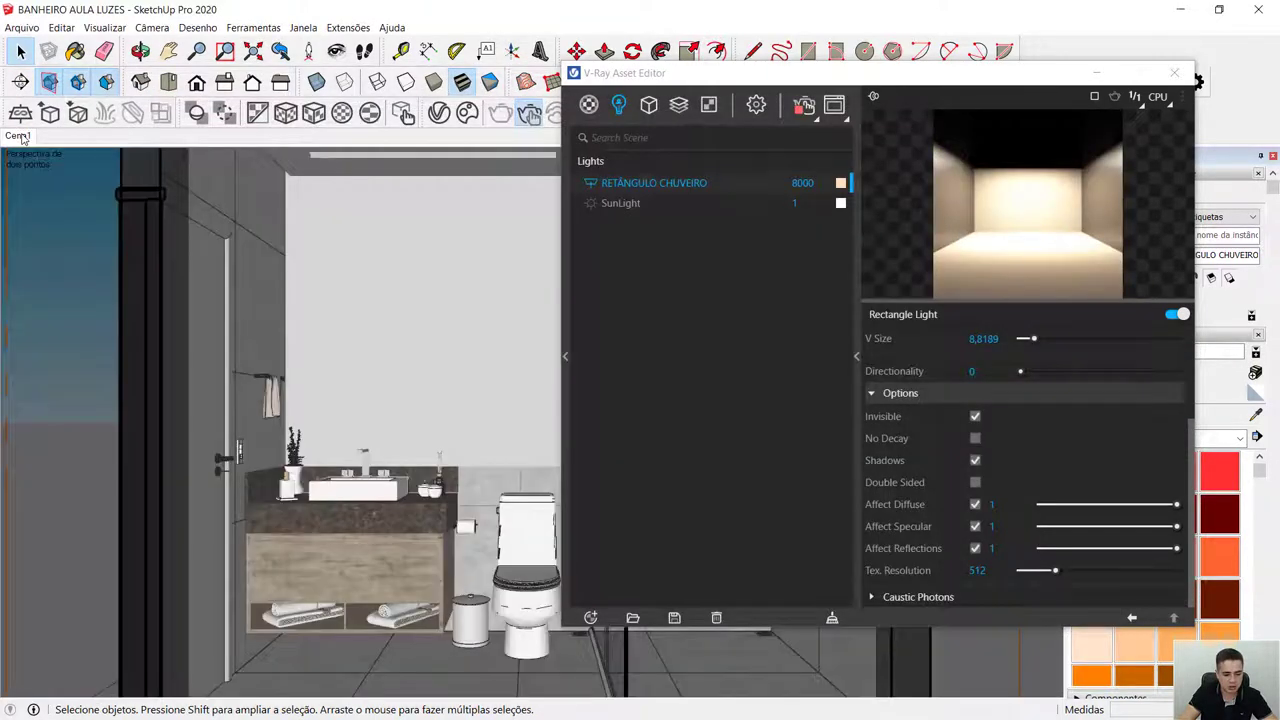
left_click(834, 105)
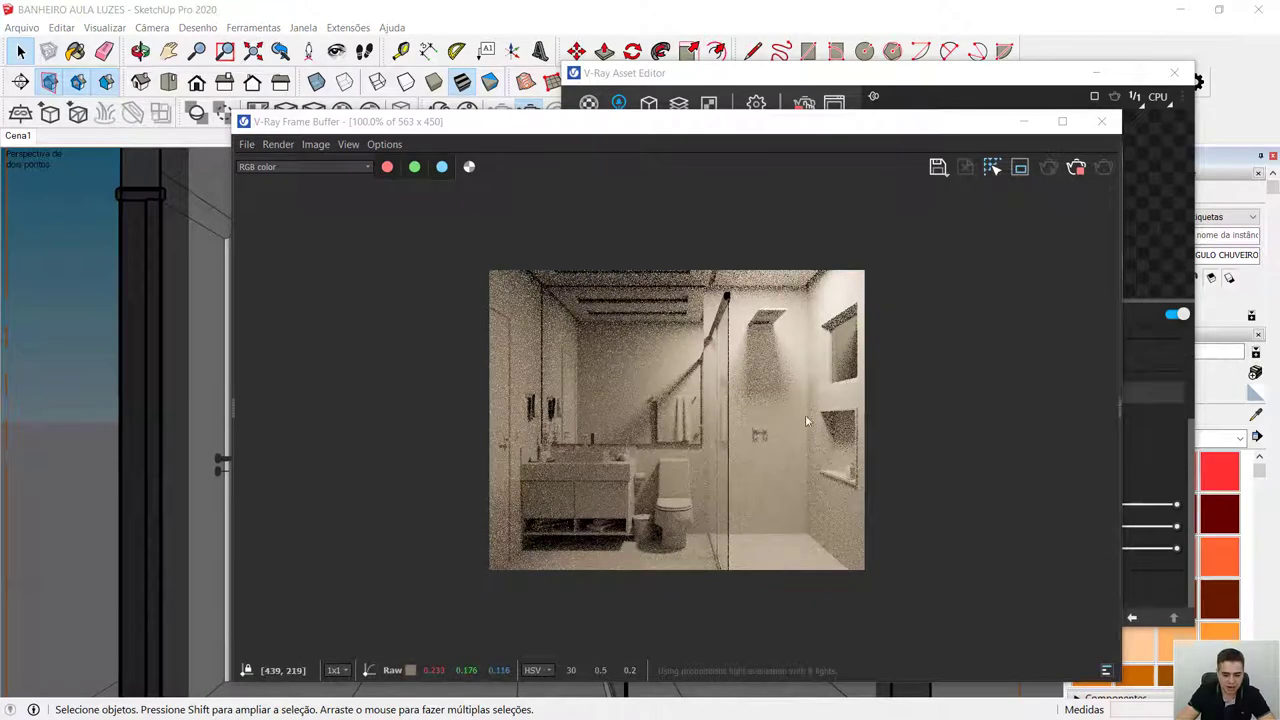
Stop the interactive render and close the frame buffer and the Asset Editor.
left_click(1076, 168)
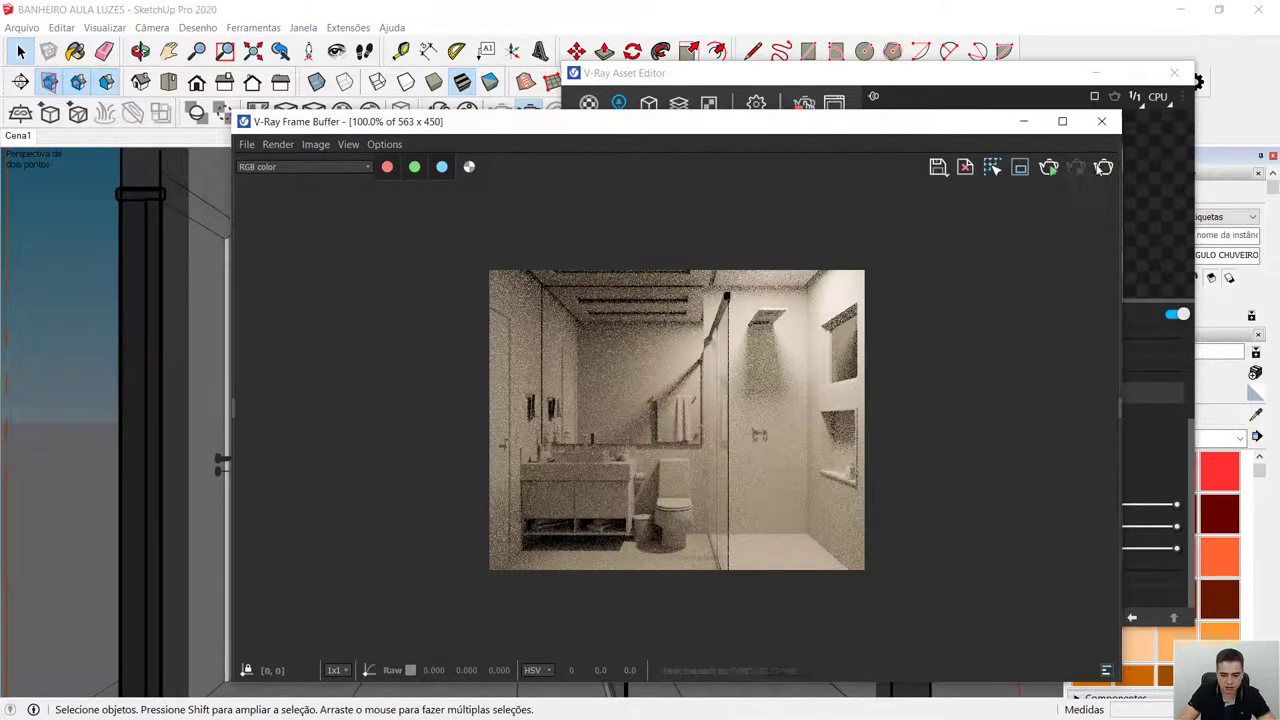
left_click(1101, 121)
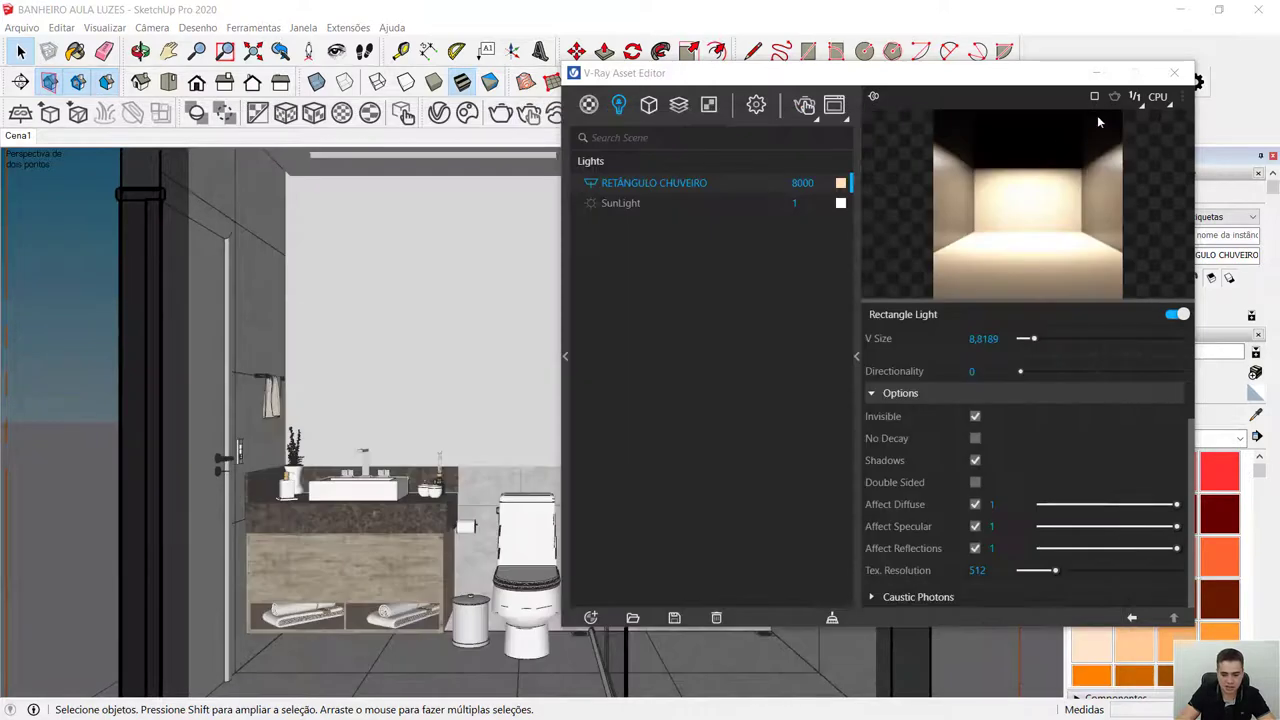
left_click(1174, 73)
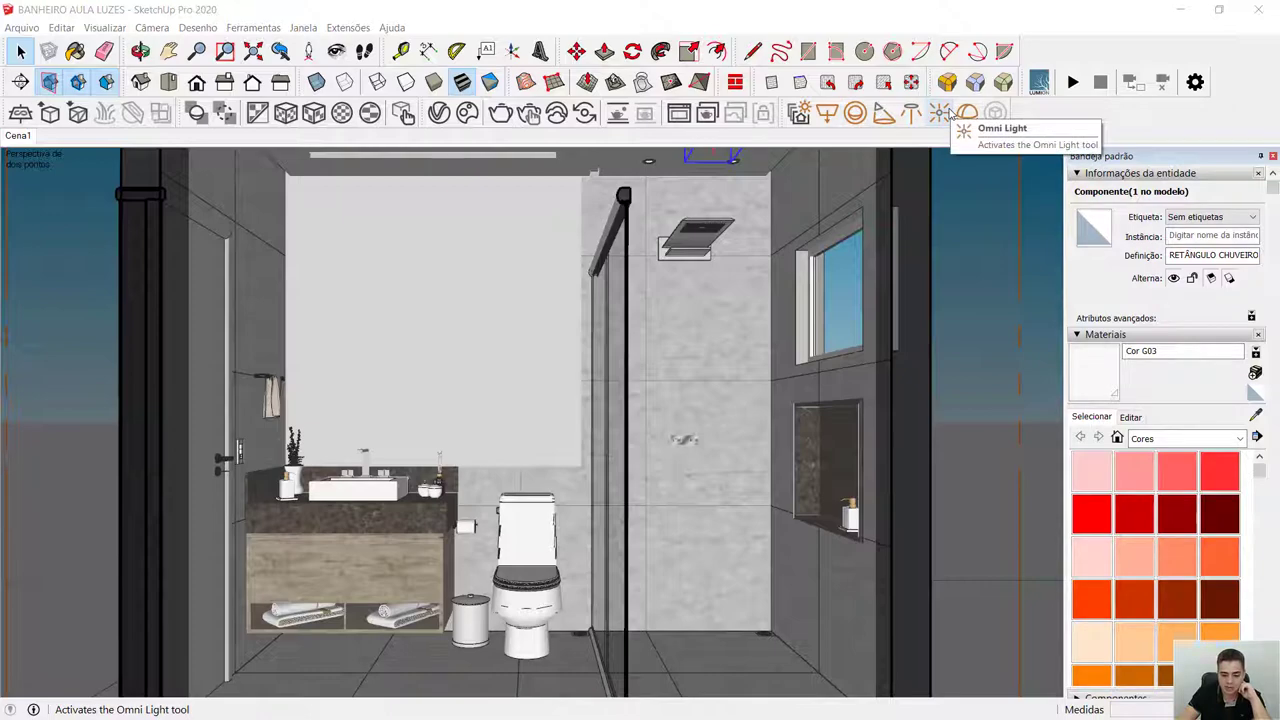
Place a V-Ray sphere light with a size of about 1.9 on the dark countertop beside the sink, near the white jars.
left_click(855, 113)
scroll(630, 372, "down", 1)
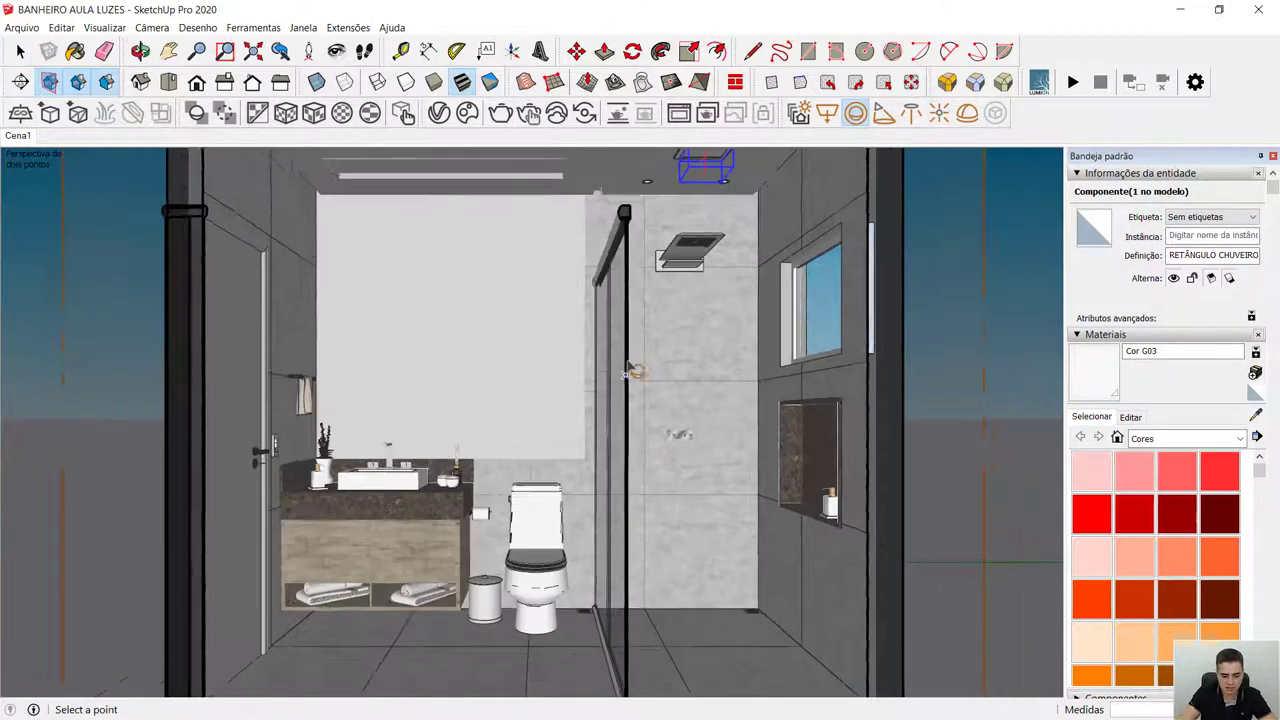
middle_click_drag(630, 372, 748, 553)
mouse_move(643, 508)
middle_mouse_down()
mouse_move(645, 480)
mouse_move(640, 507)
middle_mouse_up()
scroll(614, 429, "up", 8)
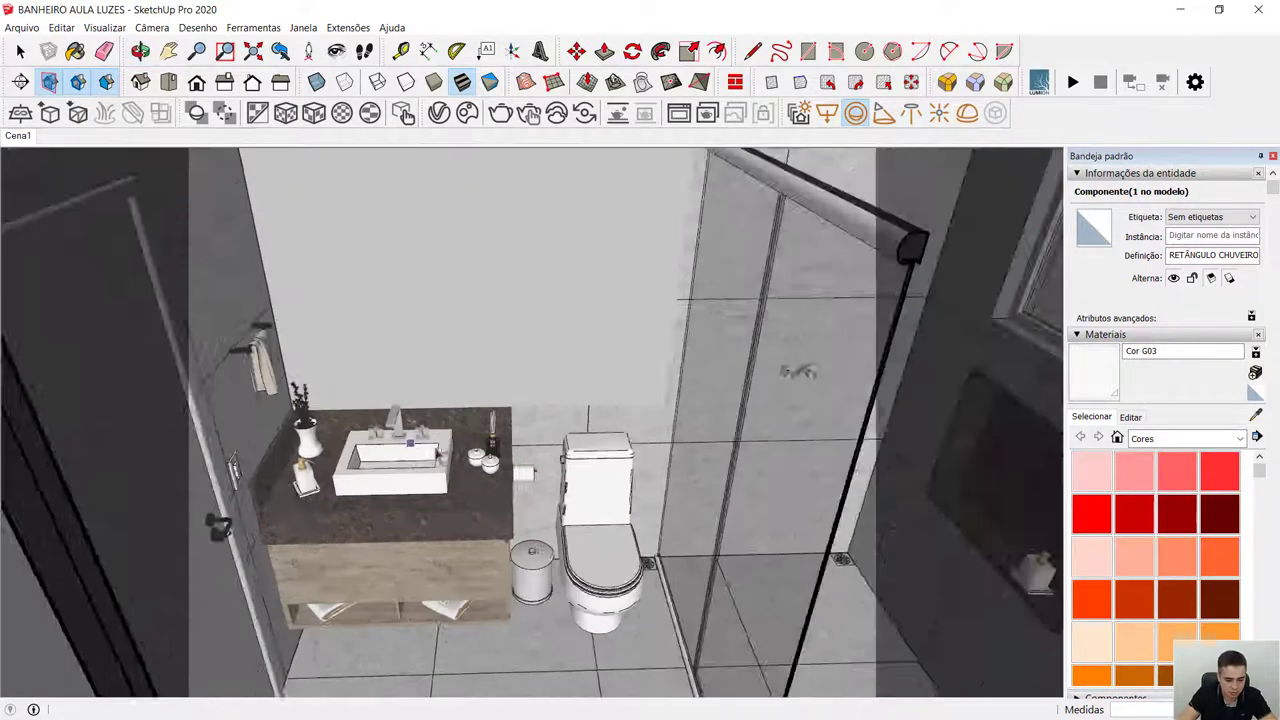
scroll(415, 470, "down", 5)
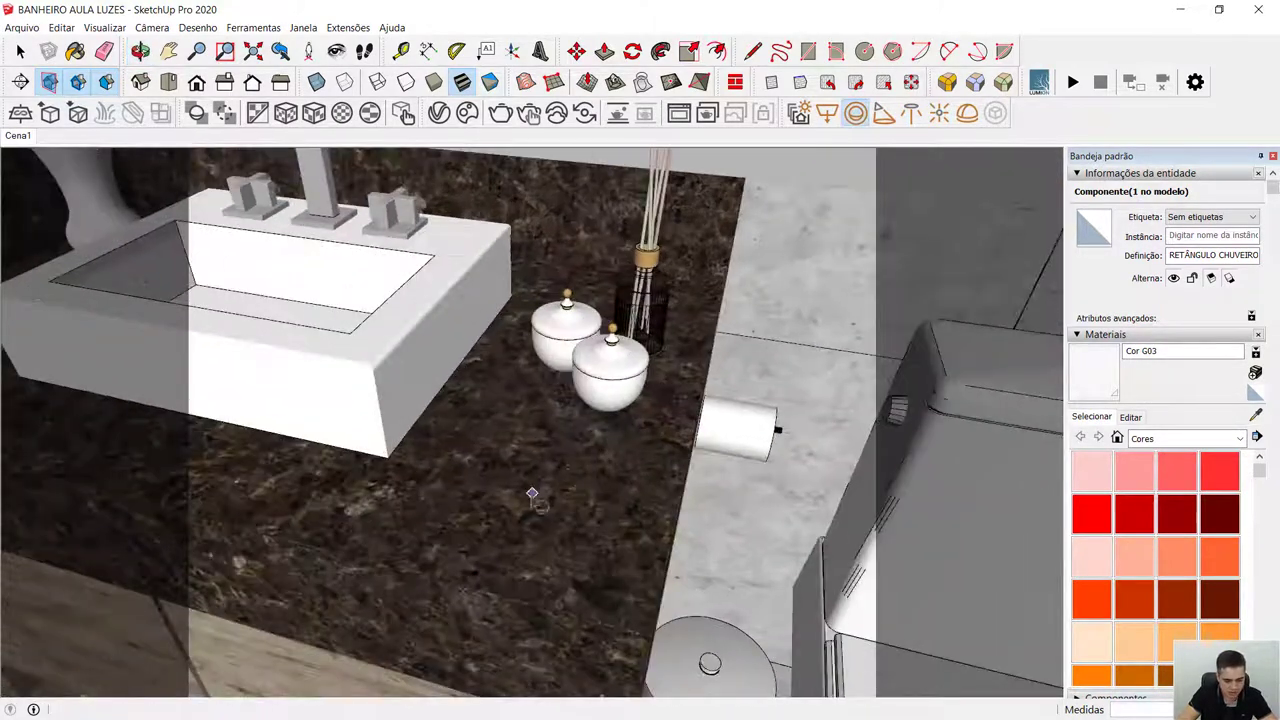
key("c")
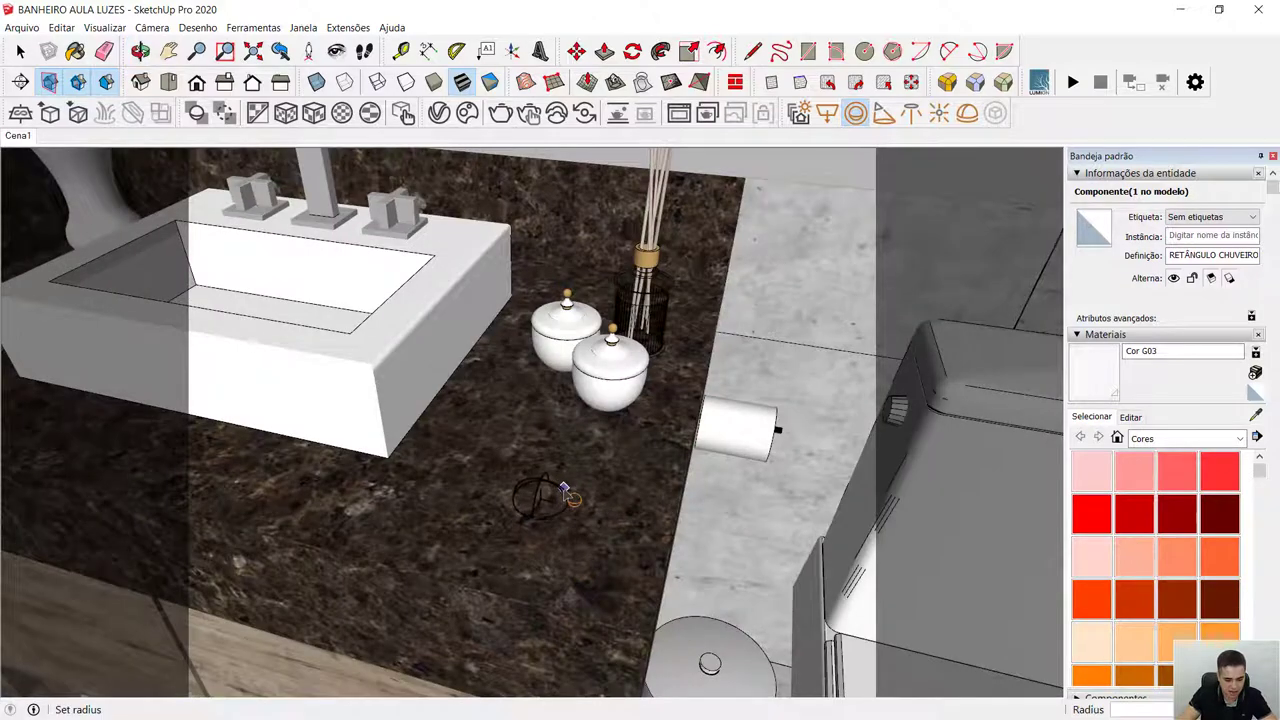
middle_click_drag(563, 489, 695, 398)
Move the sphere light straight up about 9 cm so that it floats above the countertop.
key("space")
left_click(584, 459)
key("m")
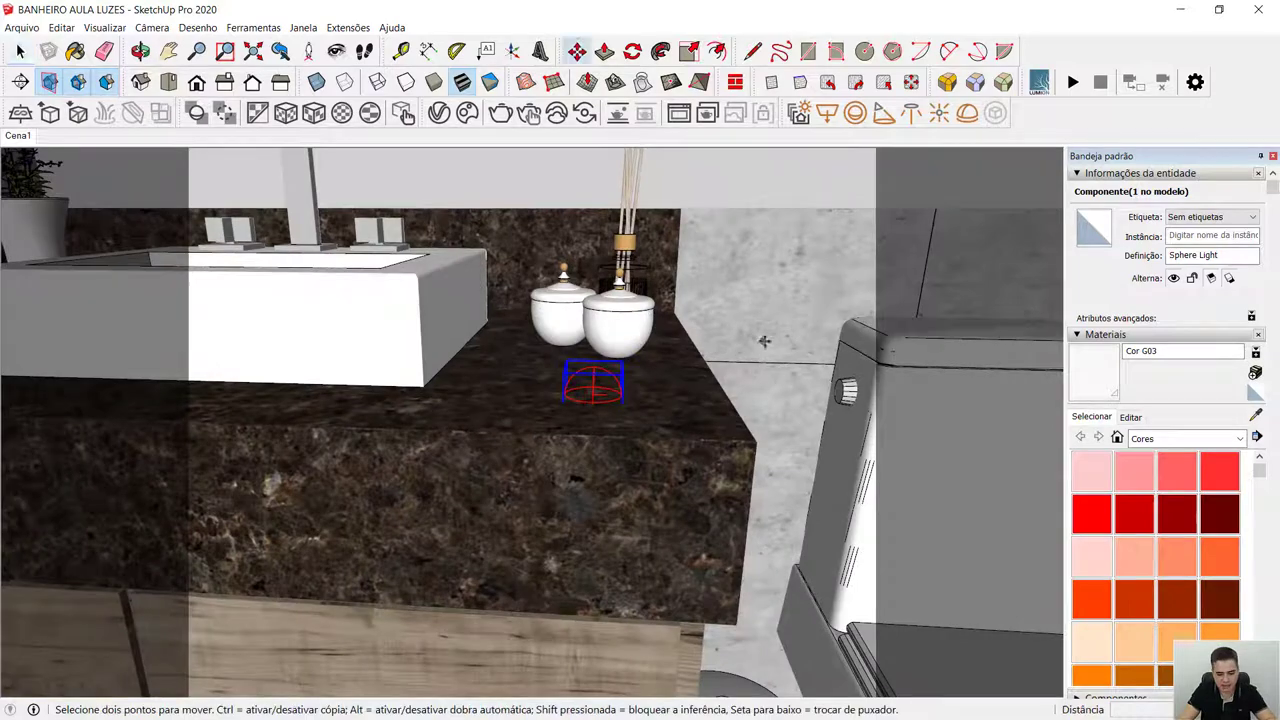
left_click(776, 322)
left_click(778, 261)
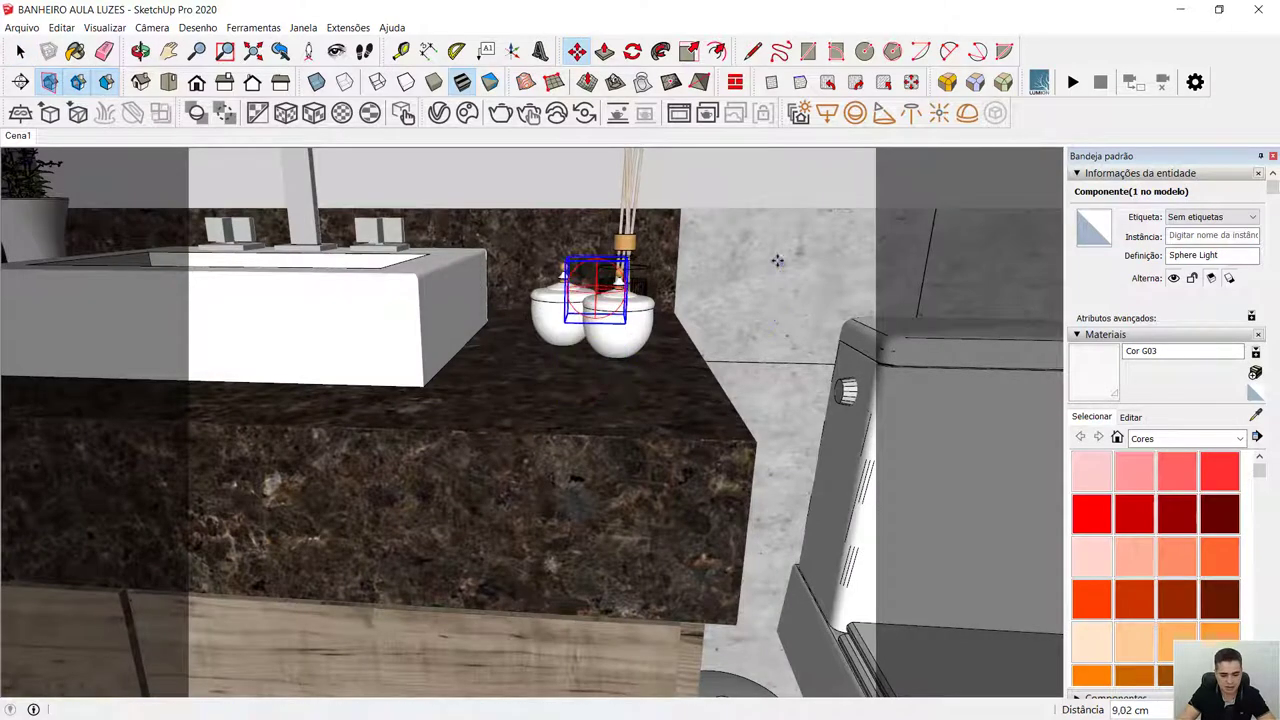
middle_click_drag(778, 261, 390, 440)
key("space")
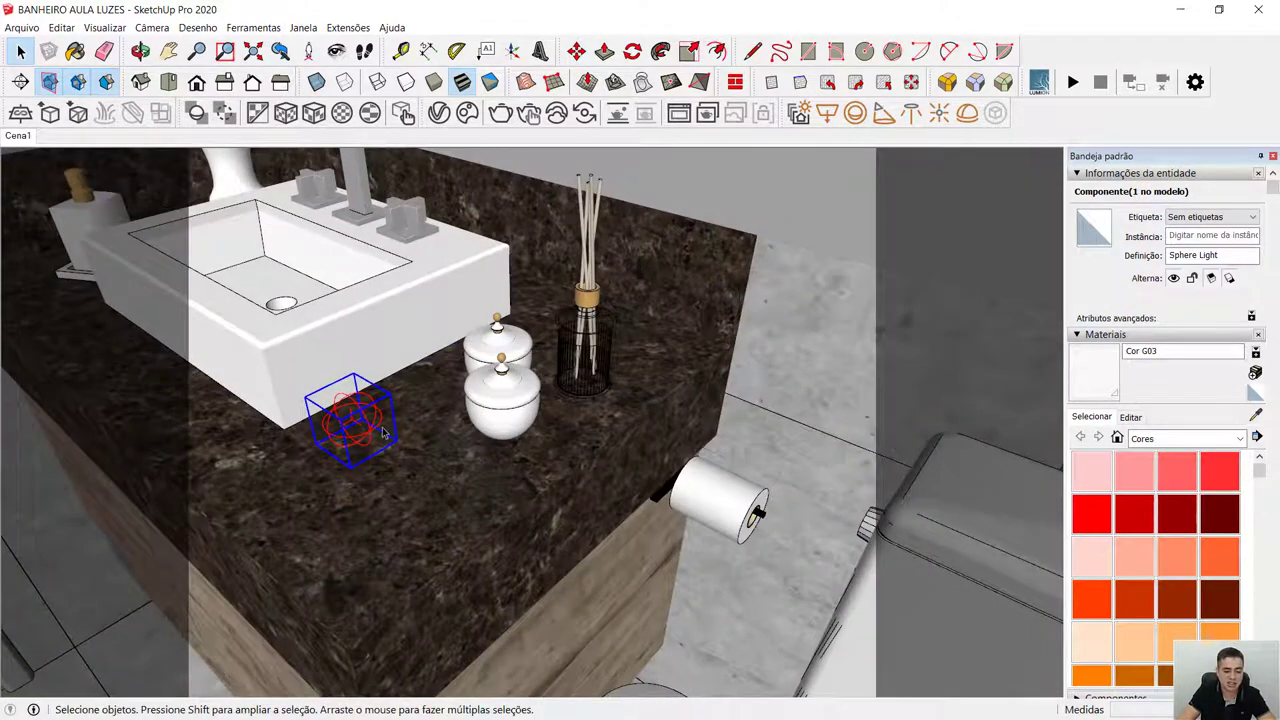
middle_click_drag(407, 528, 535, 330)
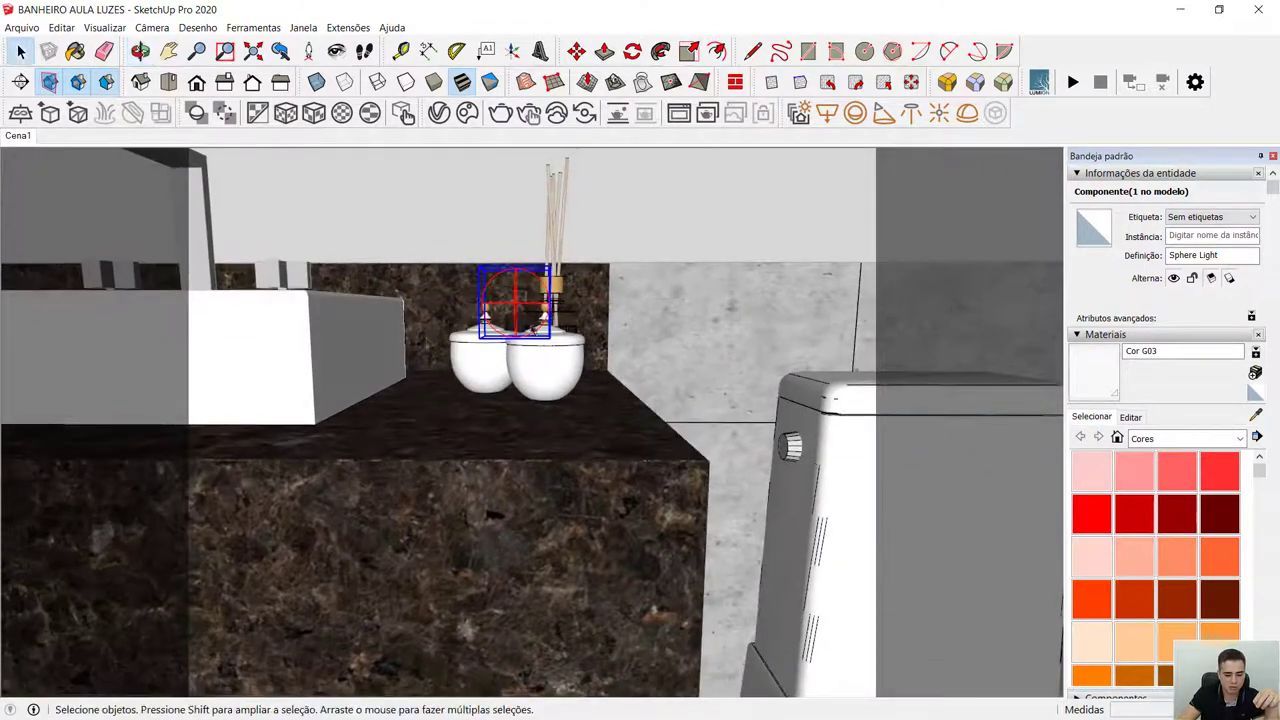
Return to the Cena1 scene, start the interactive render and turn off the shower rectangle light.
left_click(19, 136)
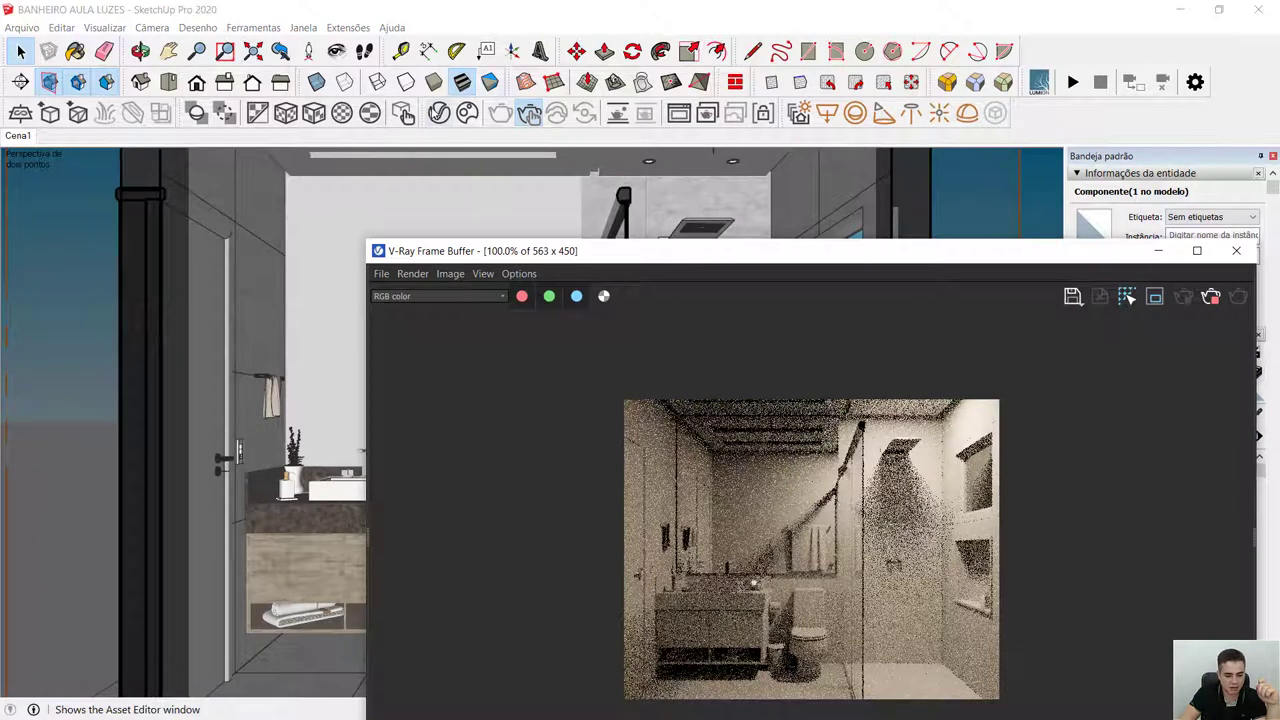
left_click(440, 113)
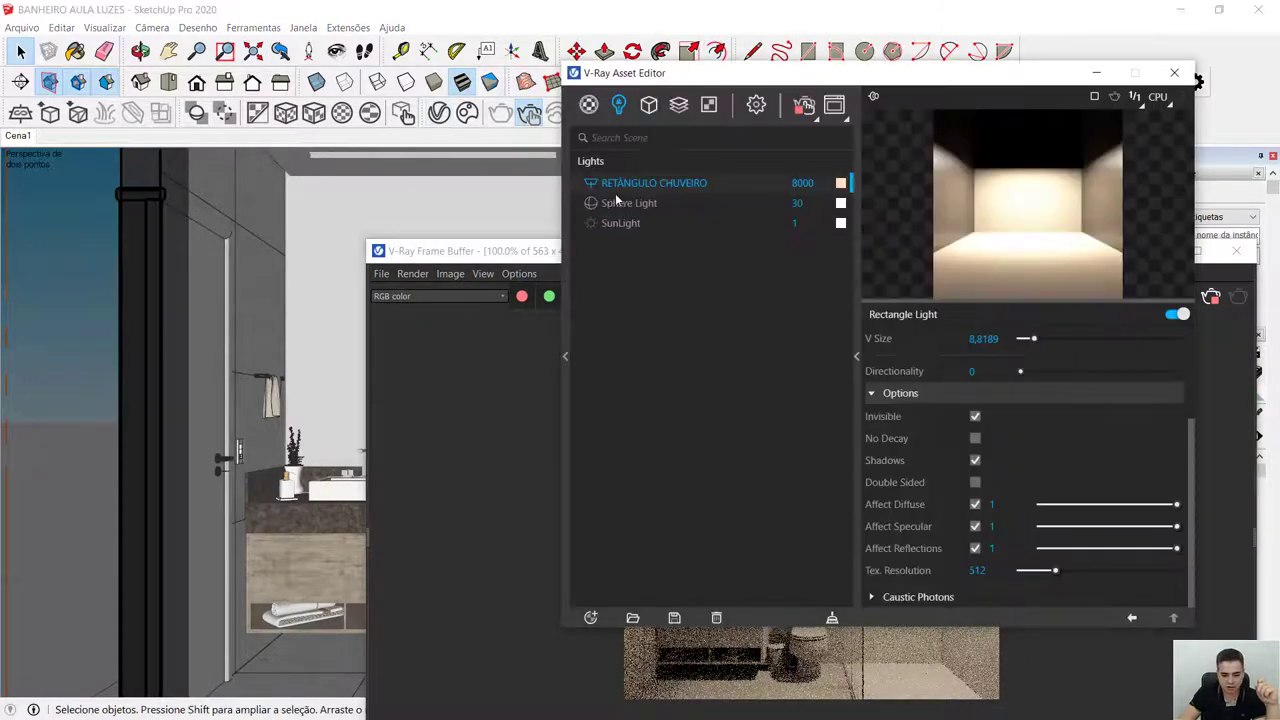
left_click(594, 184)
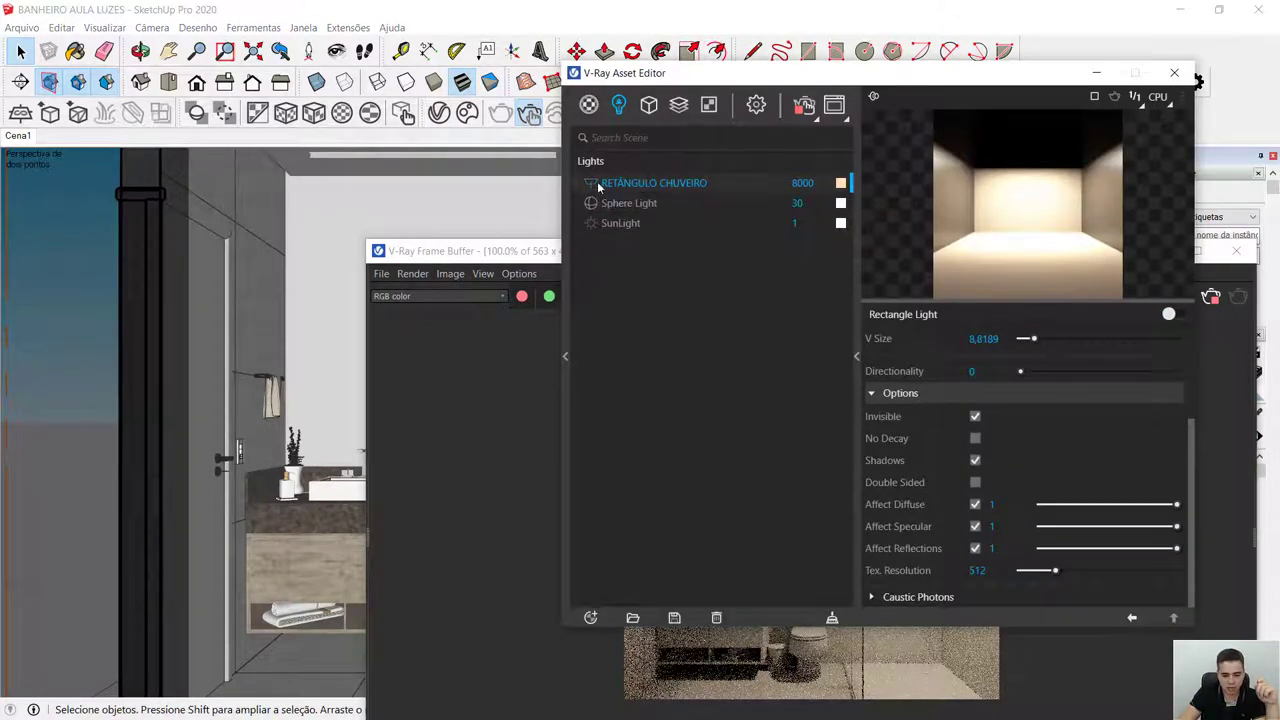
left_click_drag(744, 80, 203, 50)
Set the sphere light's intensity to 3000 and check its glow in the interactive render.
left_click(265, 174)
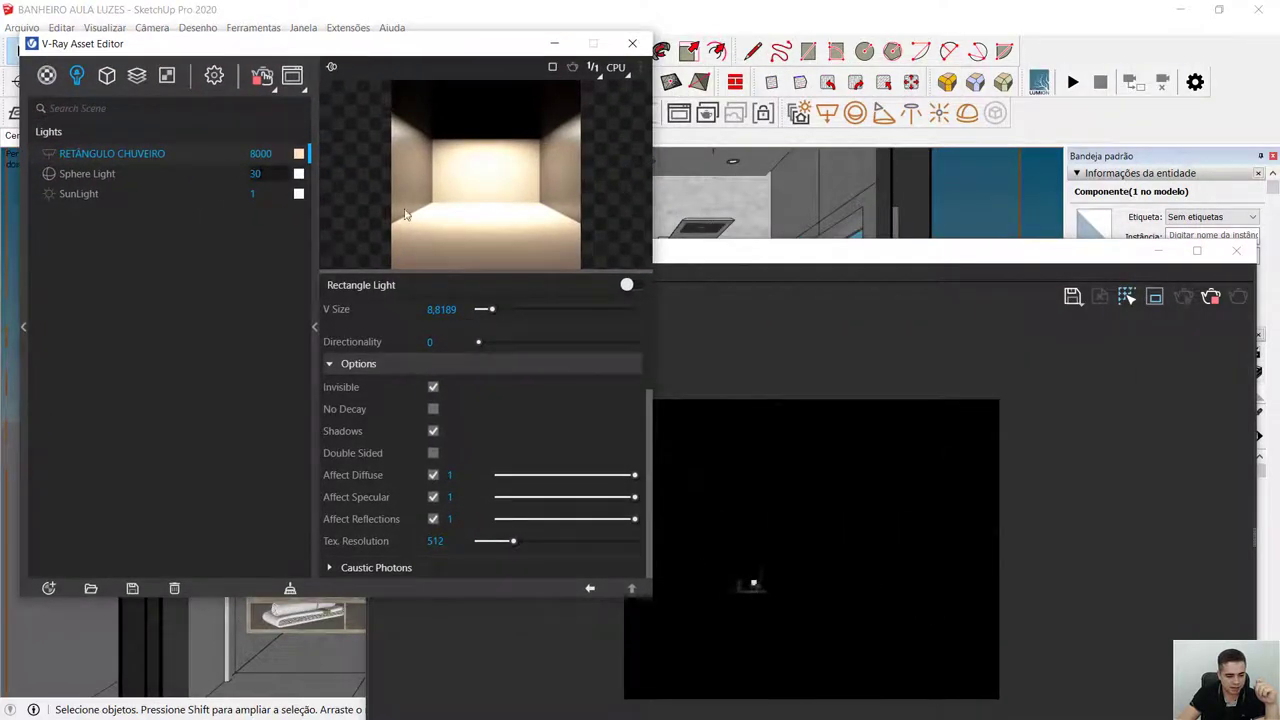
type("00")
key("Return")
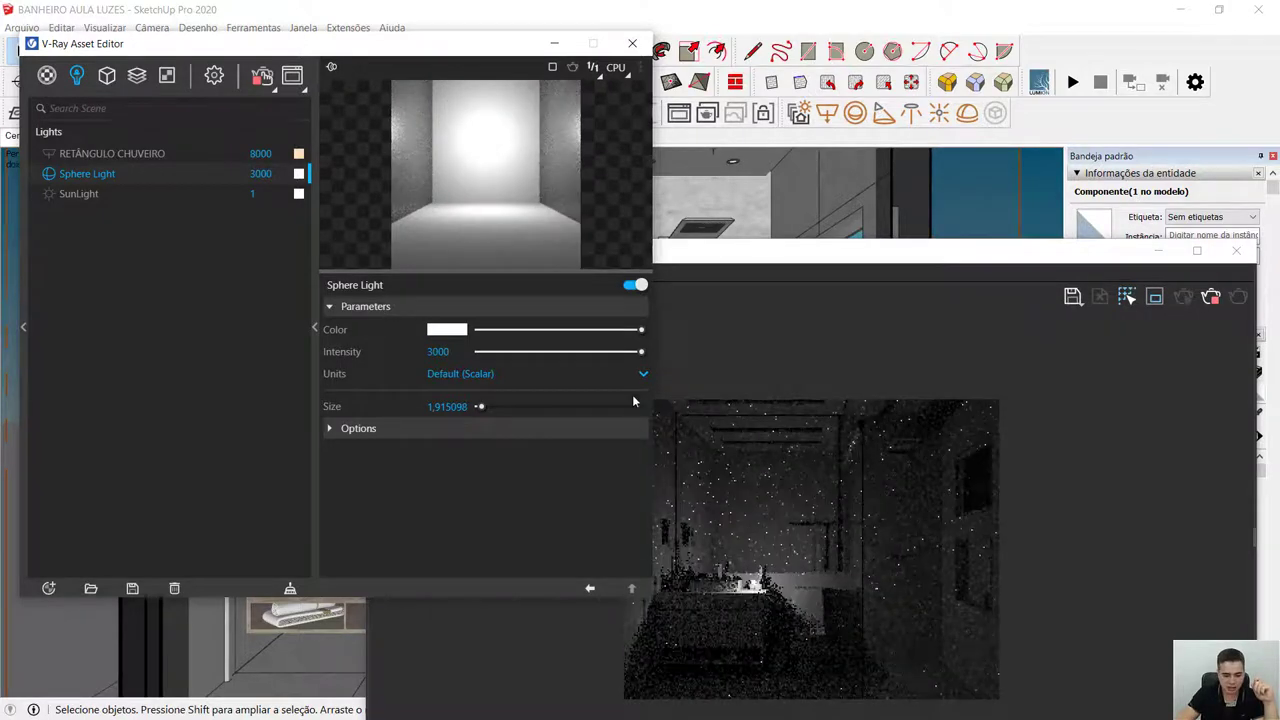
Set the sphere light's color temperature to 12000 K.
left_click(450, 330)
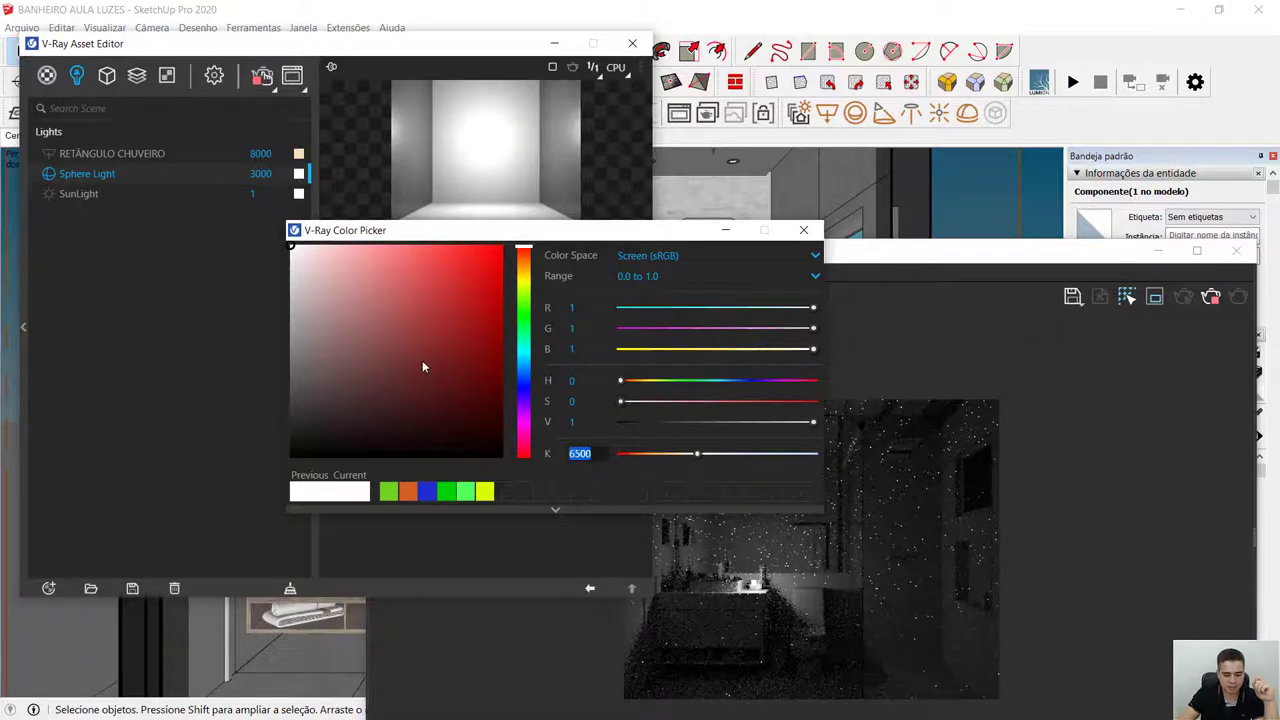
type("12000")
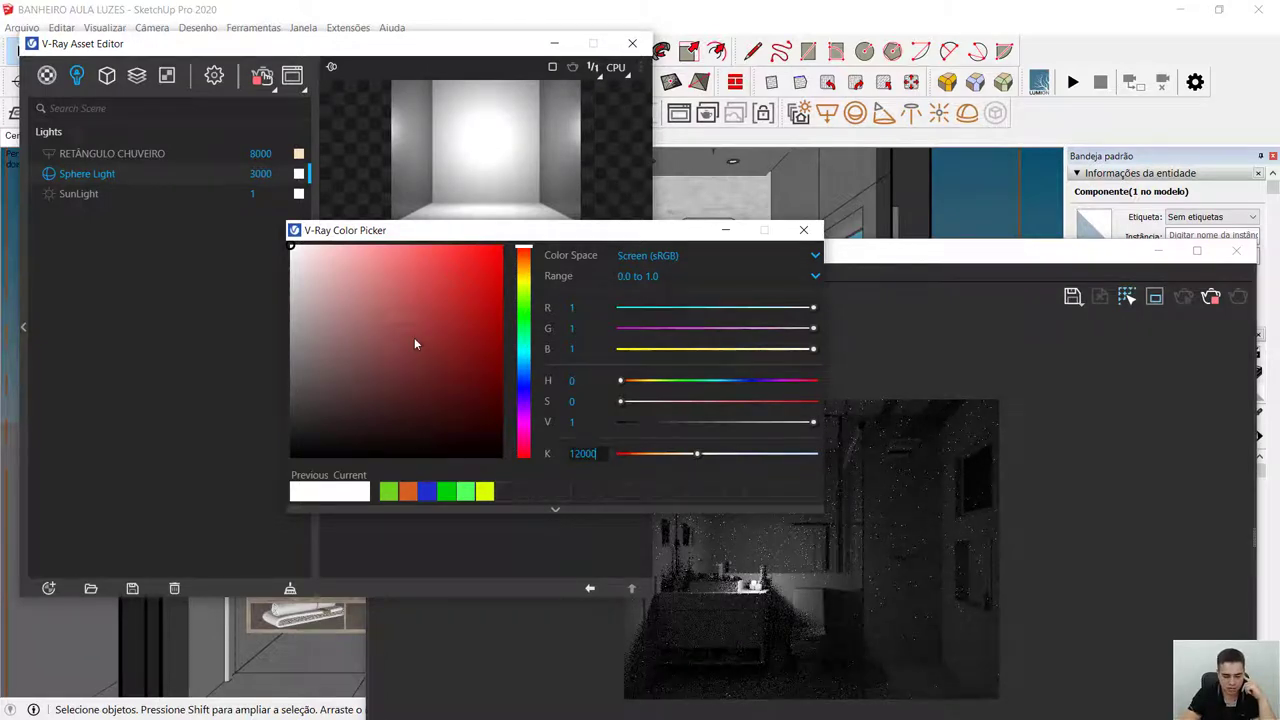
key("Return")
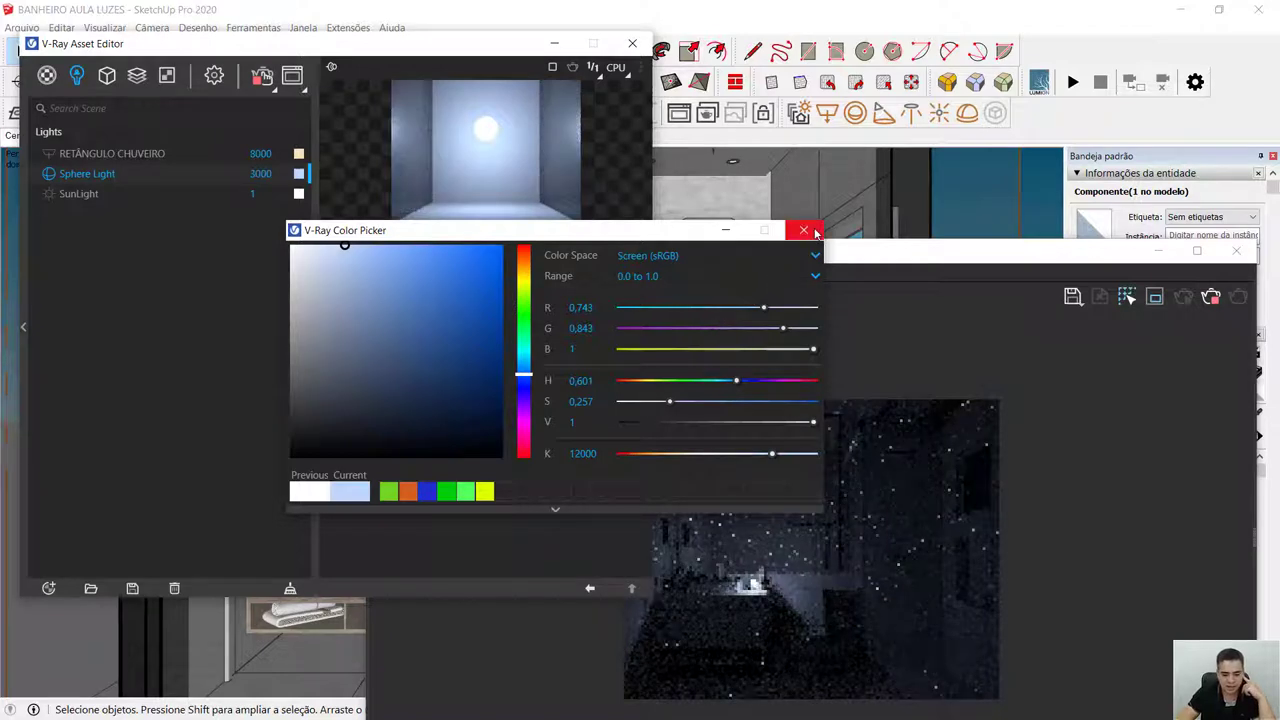
left_click(803, 230)
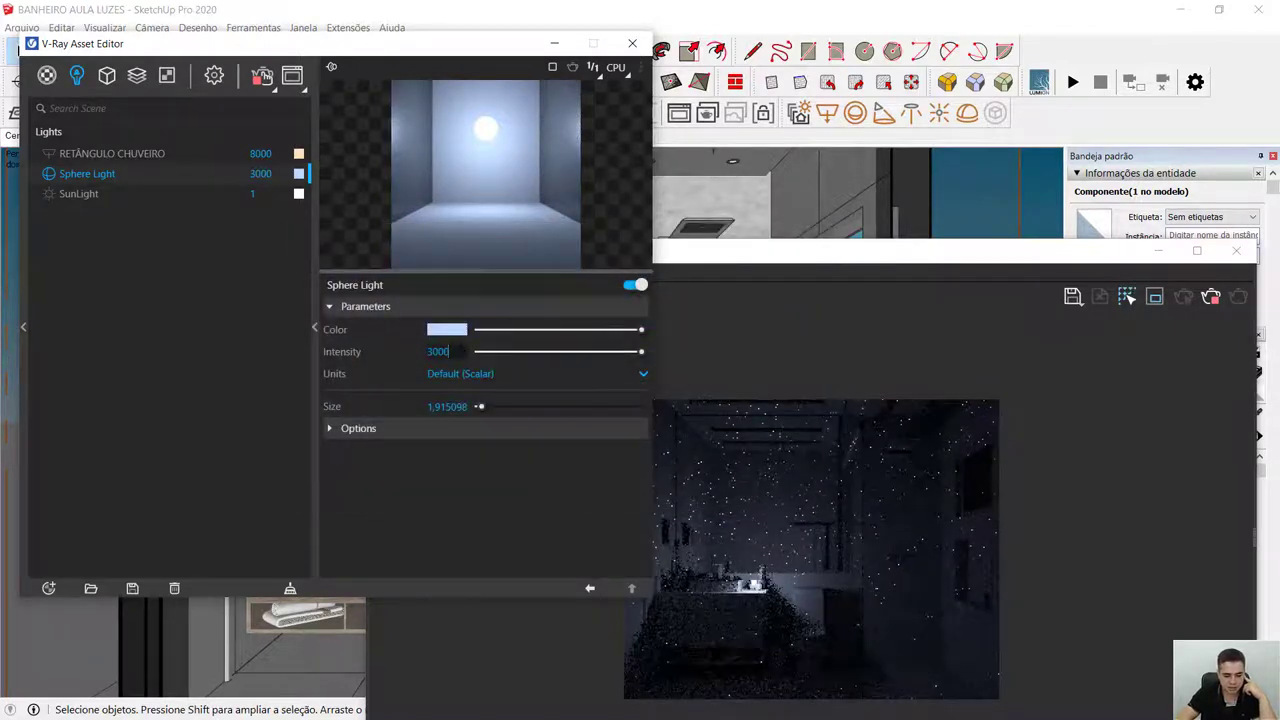
Set the sphere light's intensity to 30000 and enlarge its size to 5.
key("Return")
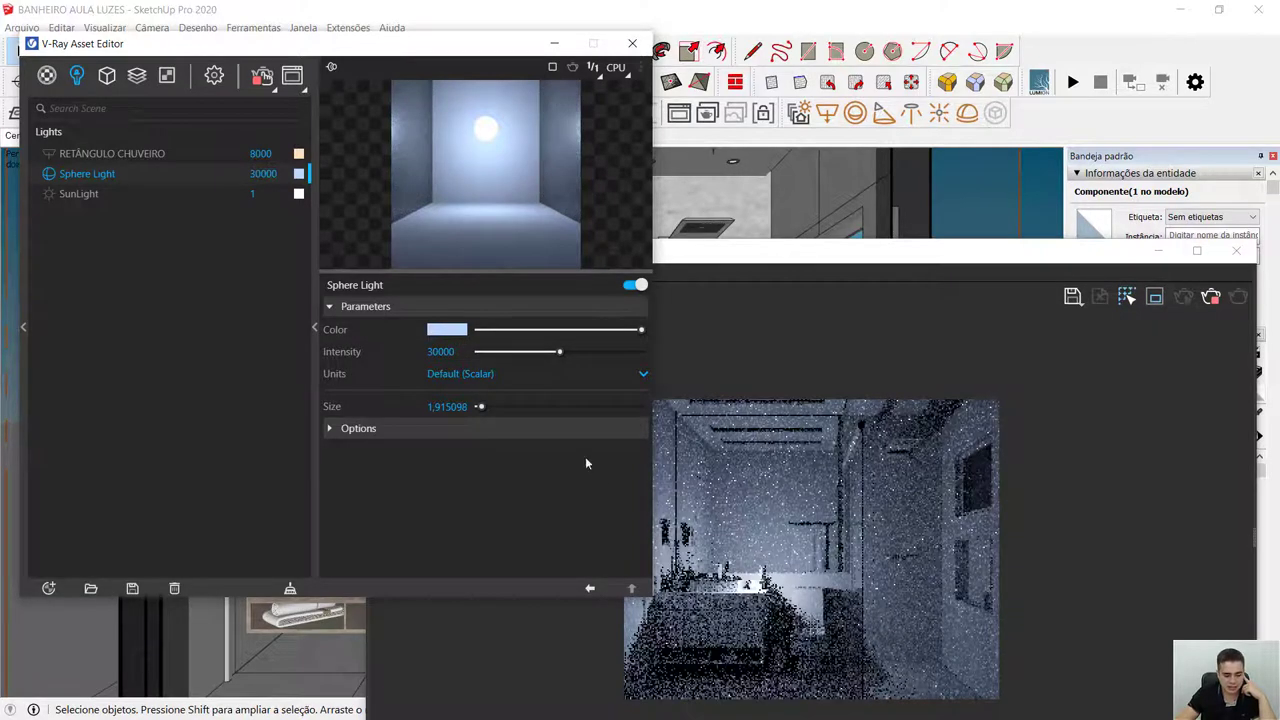
left_click_drag(478, 410, 487, 410)
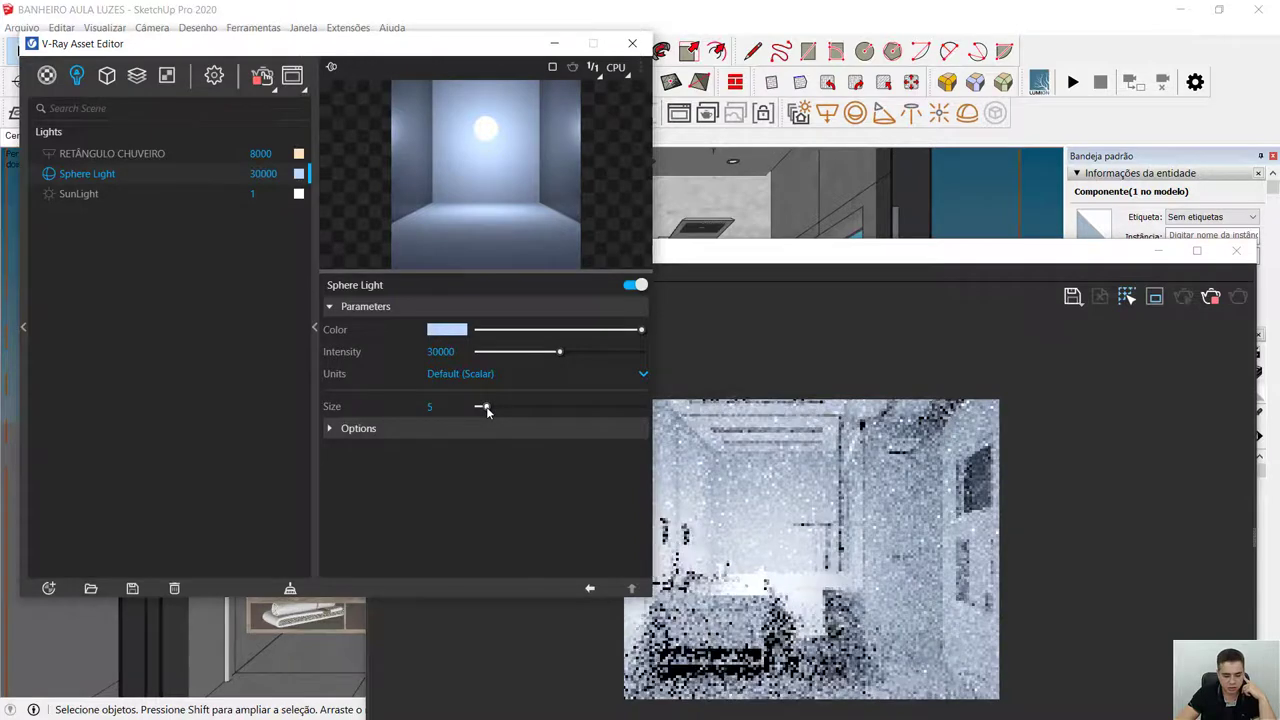
Test the sphere light's Invisible option by enabling it and switching it back off.
left_click(329, 428)
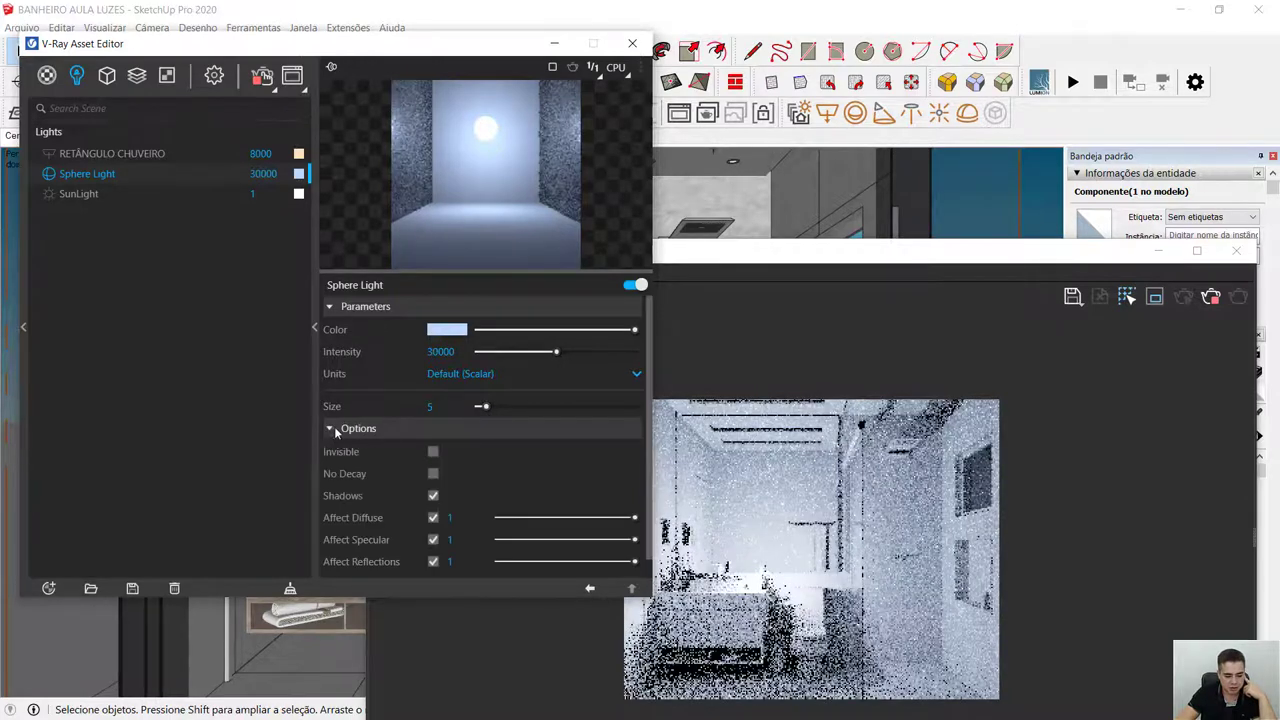
scroll(457, 458, "down", 1)
left_click(433, 432)
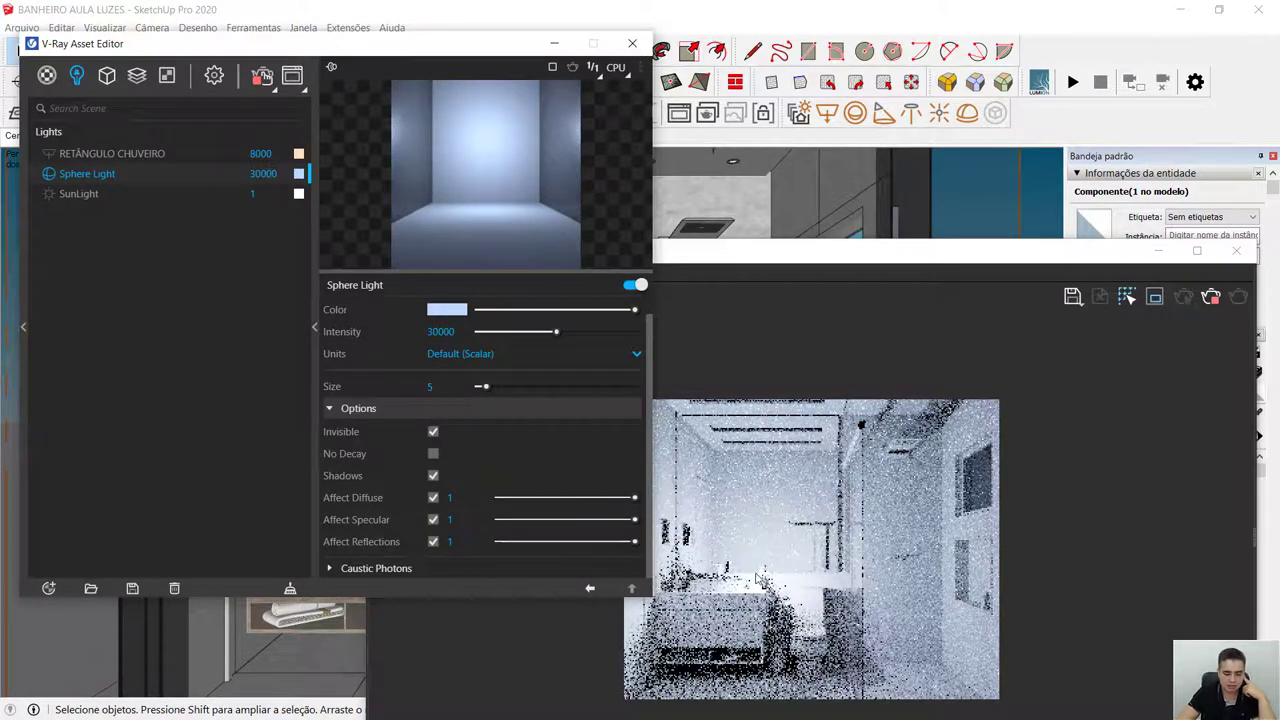
left_click(433, 432)
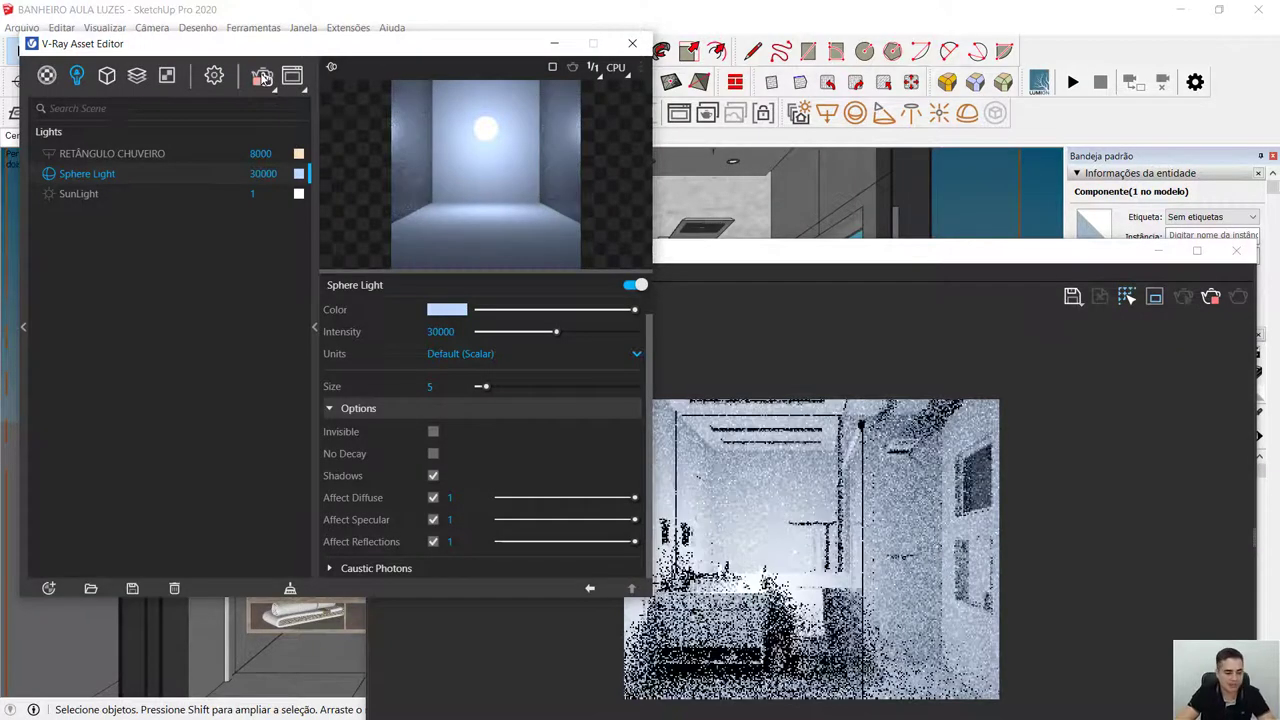
Stop the interactive render, close the V-Ray windows and remove the sphere light from the countertop.
left_click(262, 76)
left_click(640, 45)
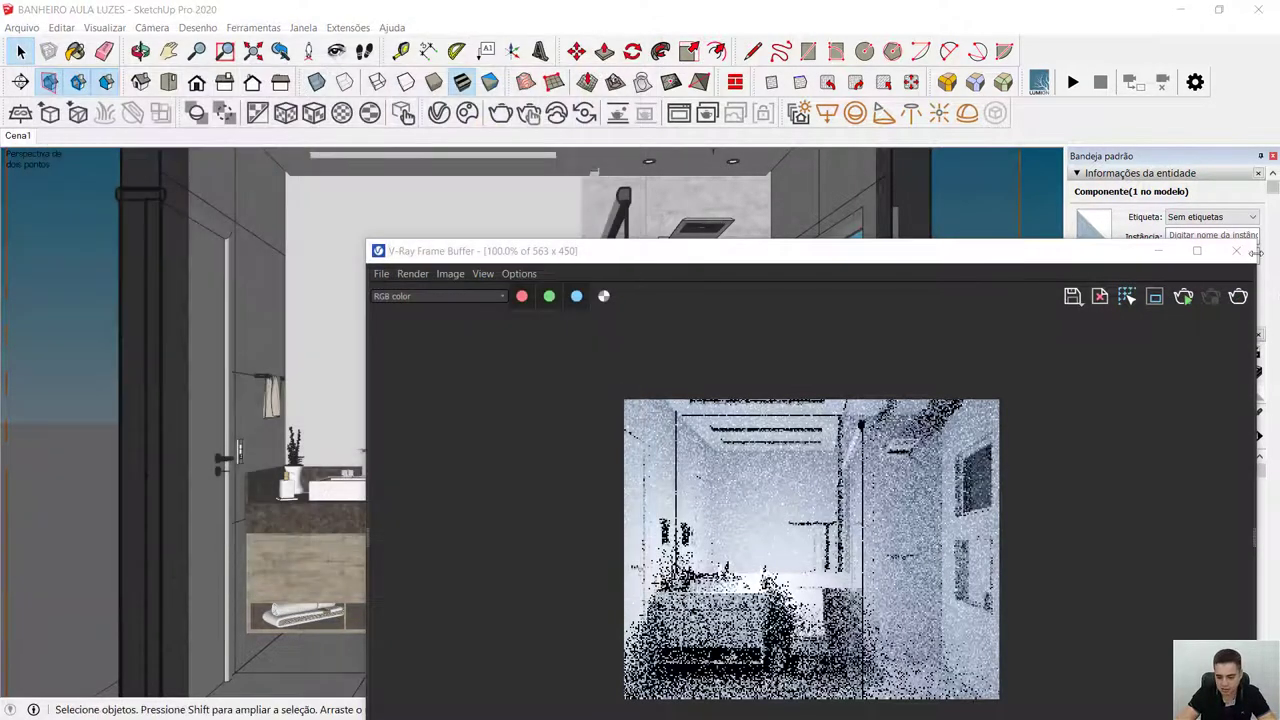
left_click(1236, 250)
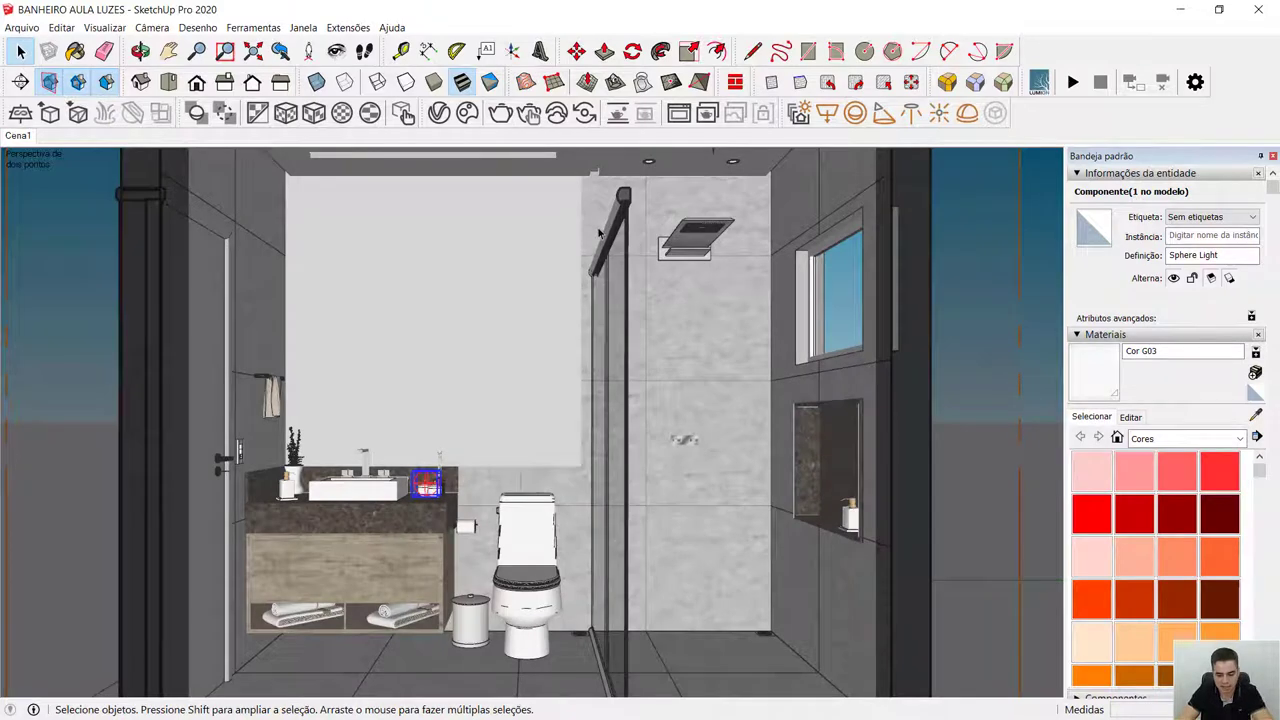
key("ctrl+t")
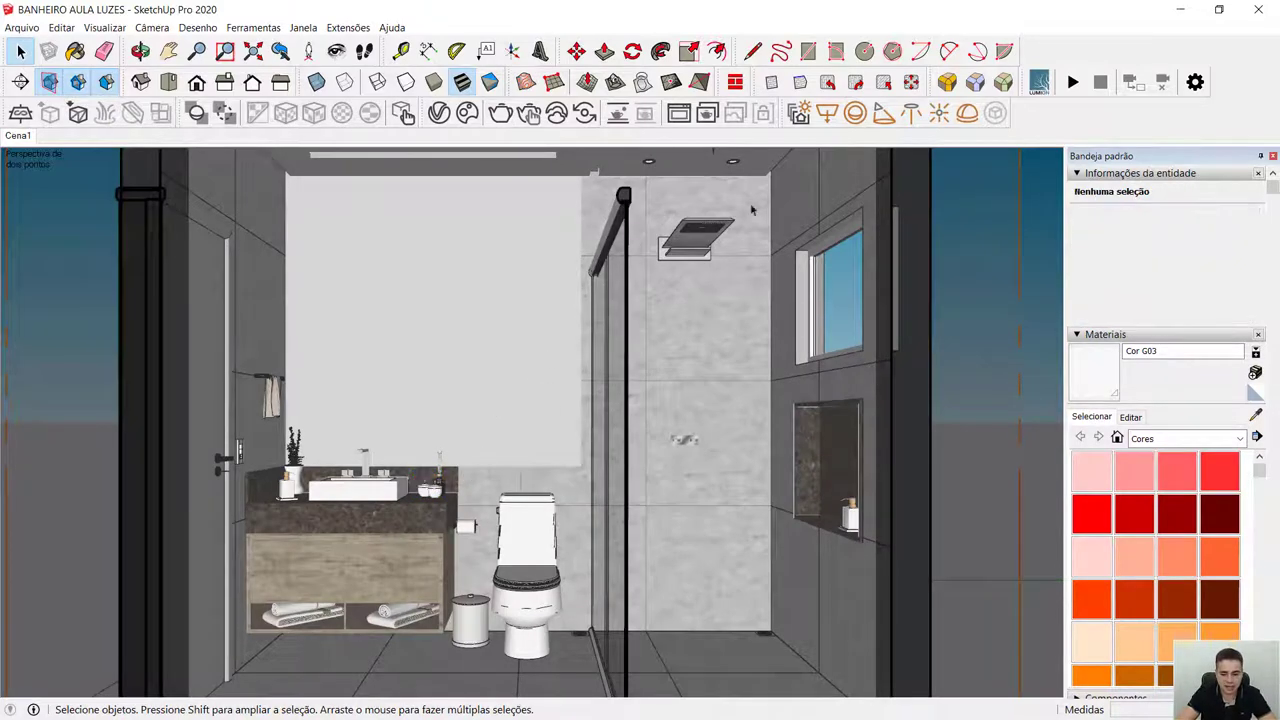
Place a V-Ray omni light on the dark stone countertop in front of the two white lidded pots.
left_click(939, 113)
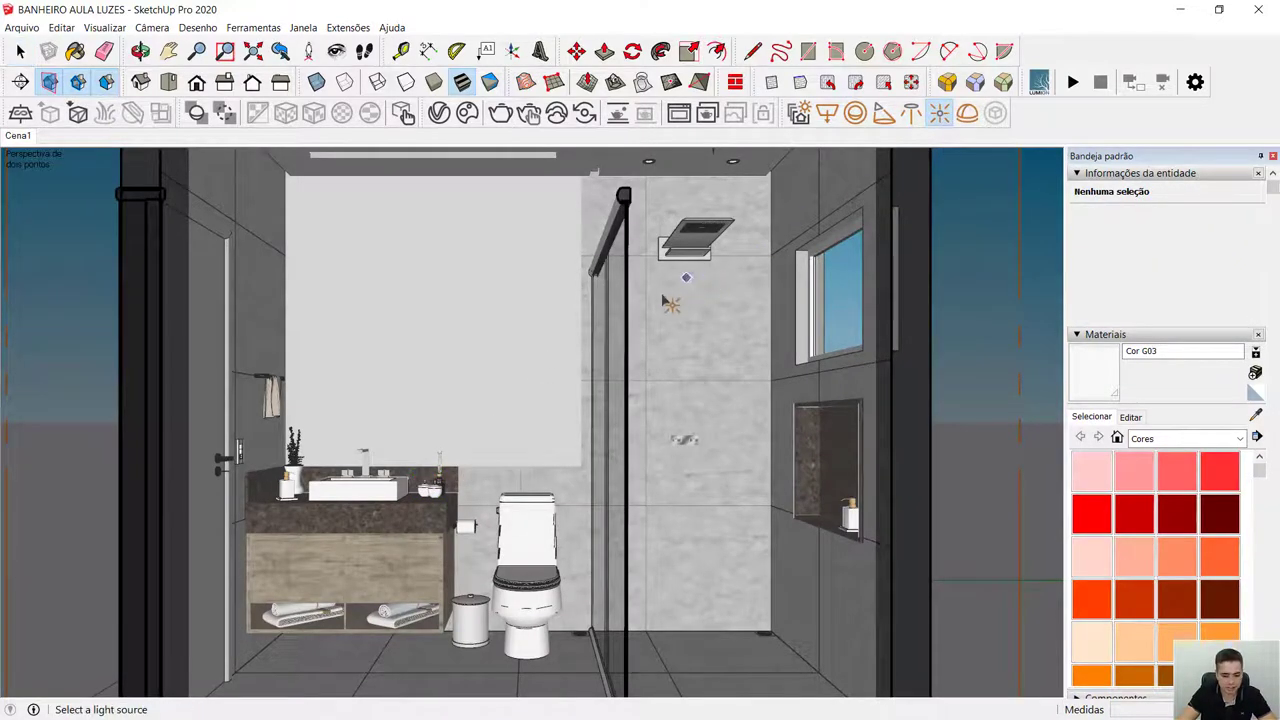
middle_click_drag(700, 330, 444, 456)
scroll(415, 480, "up", 8)
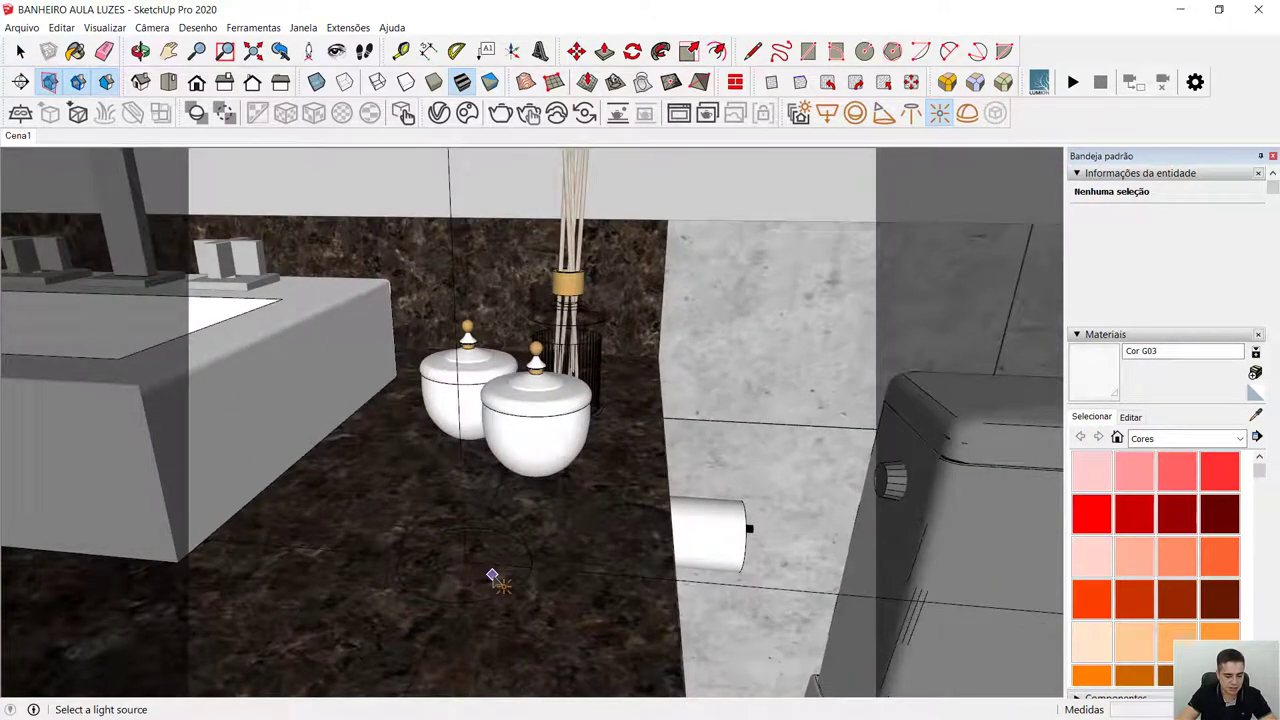
key("space")
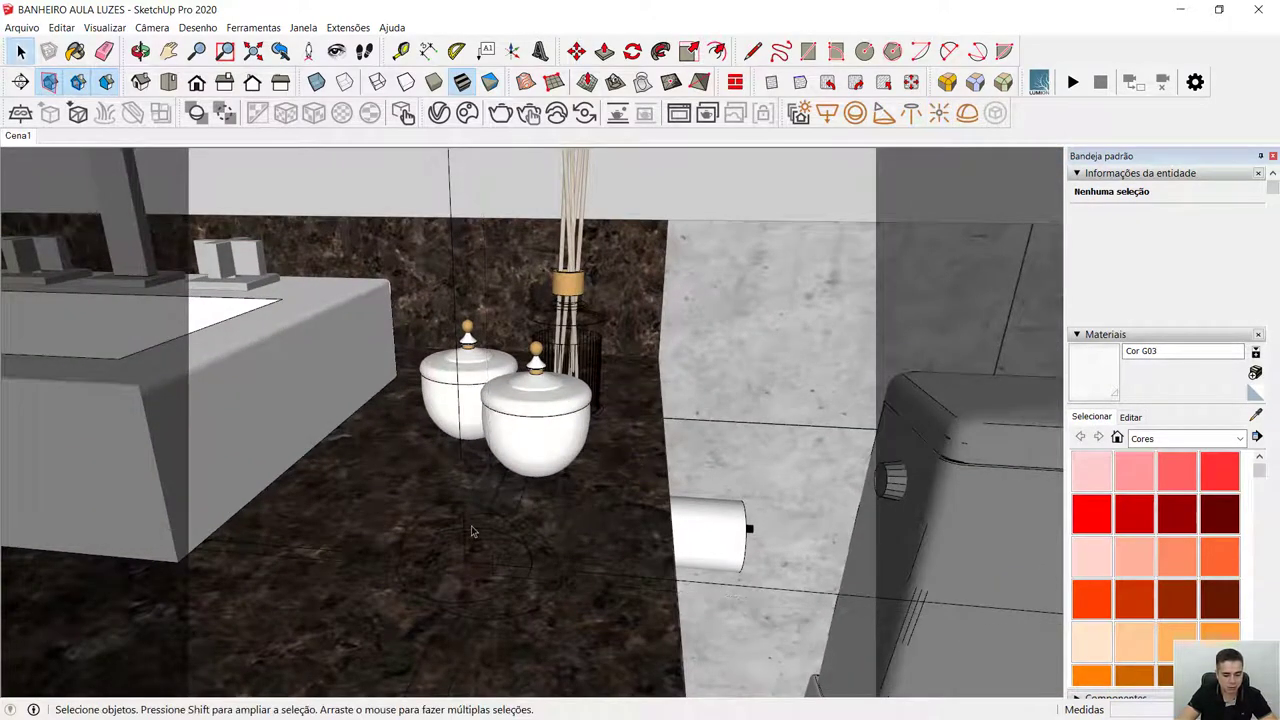
Move the omni light vertically up about 24 cm above the countertop.
left_click(480, 531)
scroll(684, 441, "down", 5)
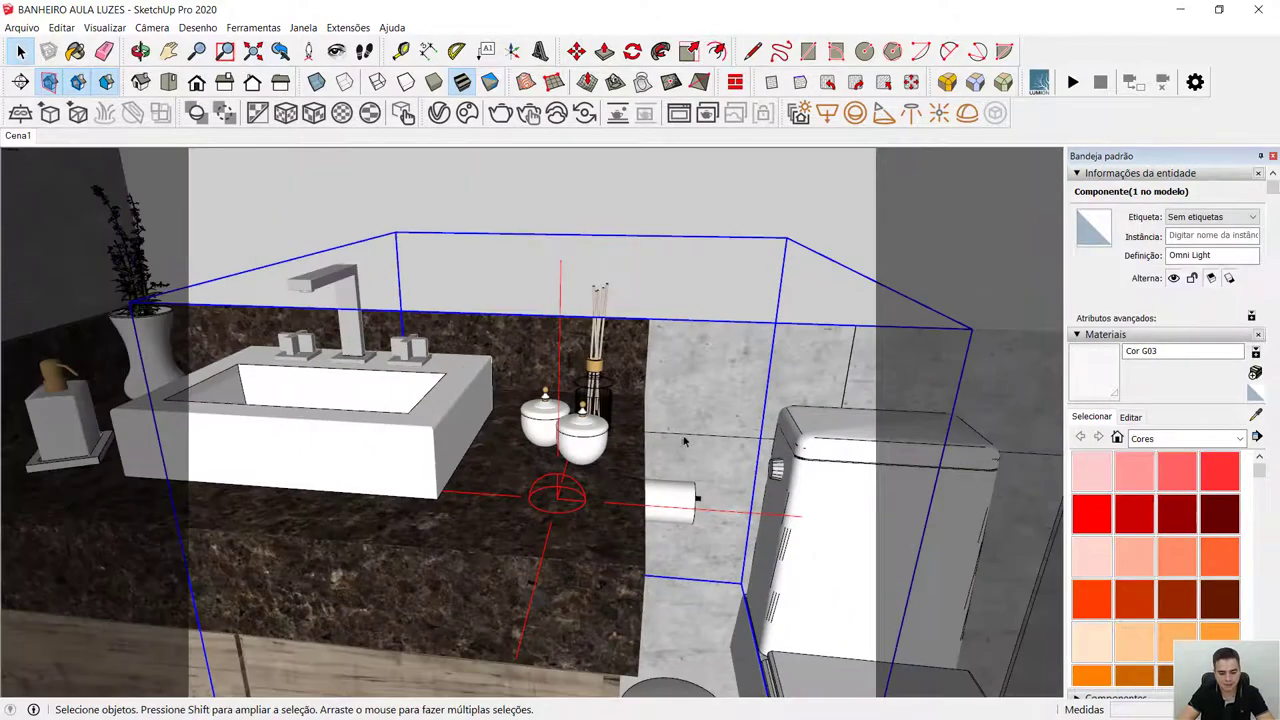
scroll(684, 441, "down", 3)
key("m")
scroll(703, 418, "up", 5)
left_click(703, 425)
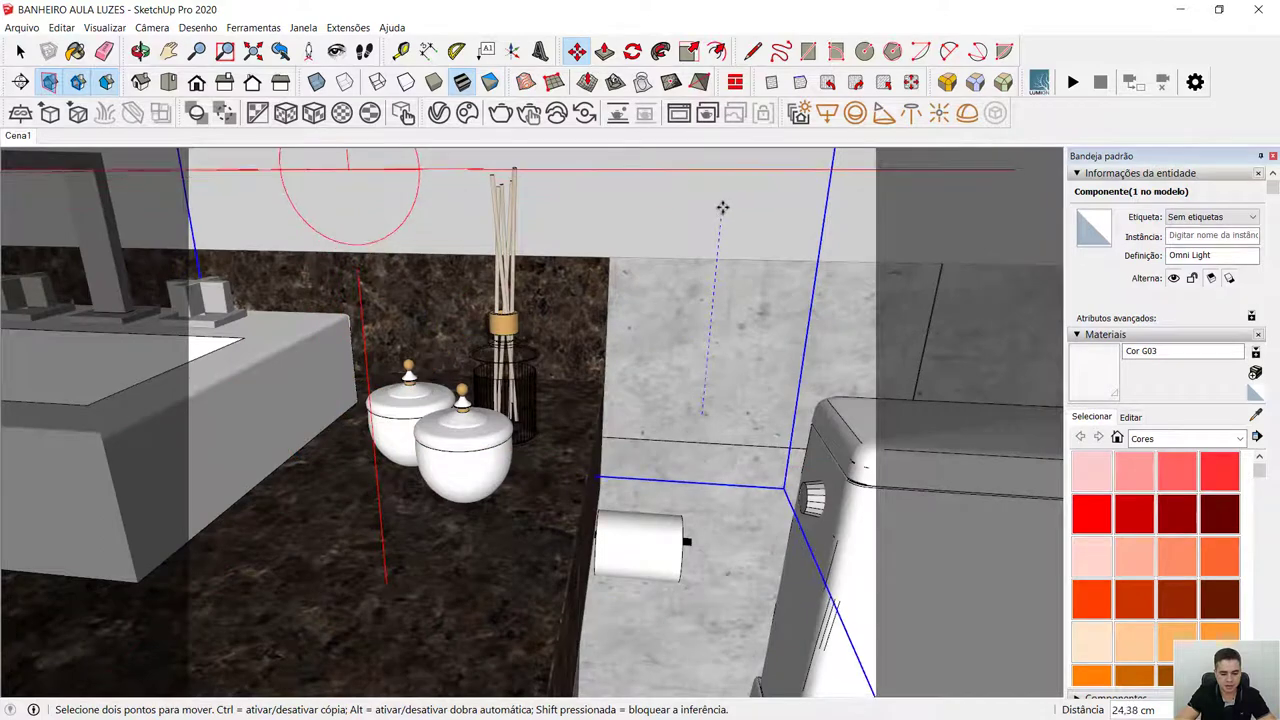
left_click(720, 206)
key("space")
Return to the Cena1 scene, start the interactive render and open the omni light's settings.
left_click(18, 135)
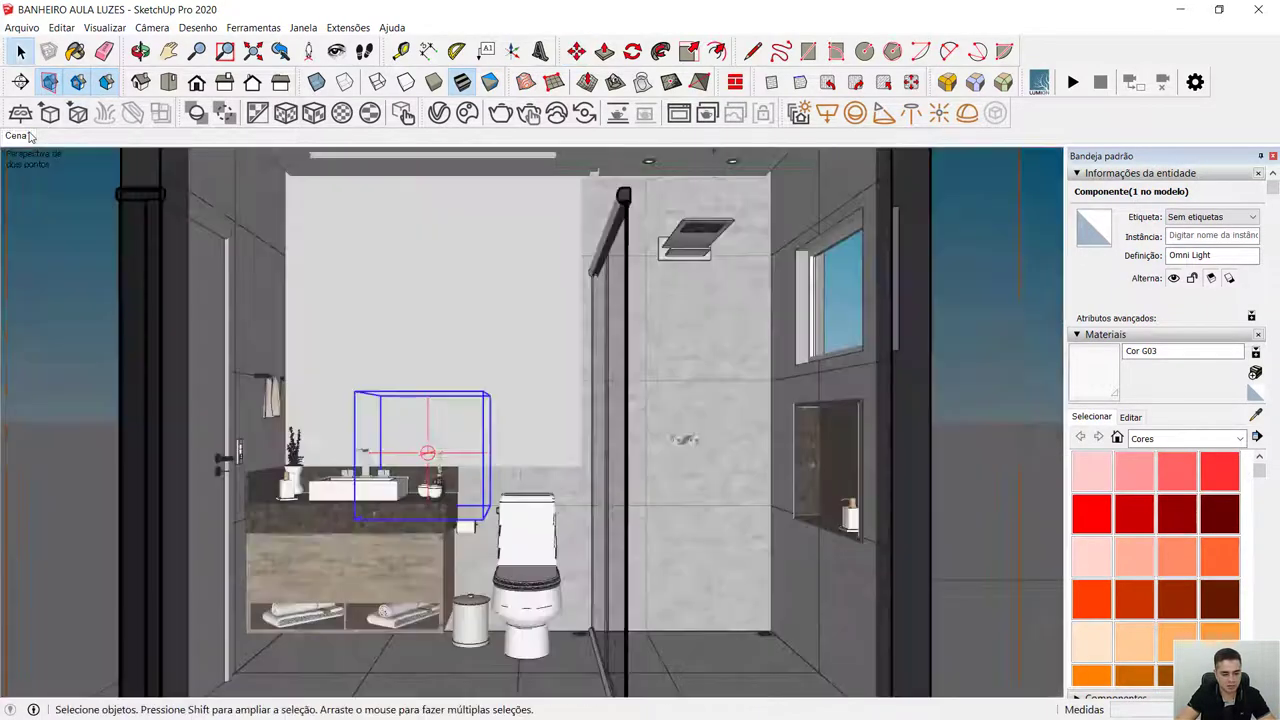
left_click(529, 113)
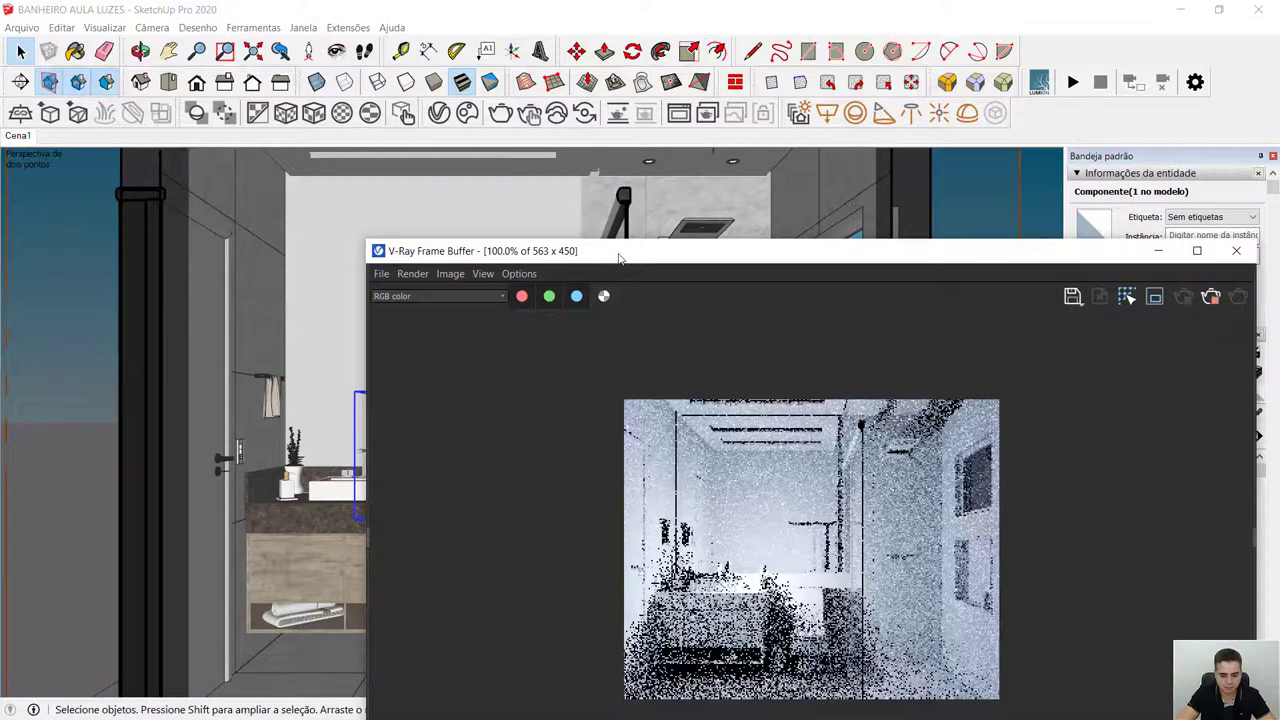
left_click_drag(622, 252, 668, 162)
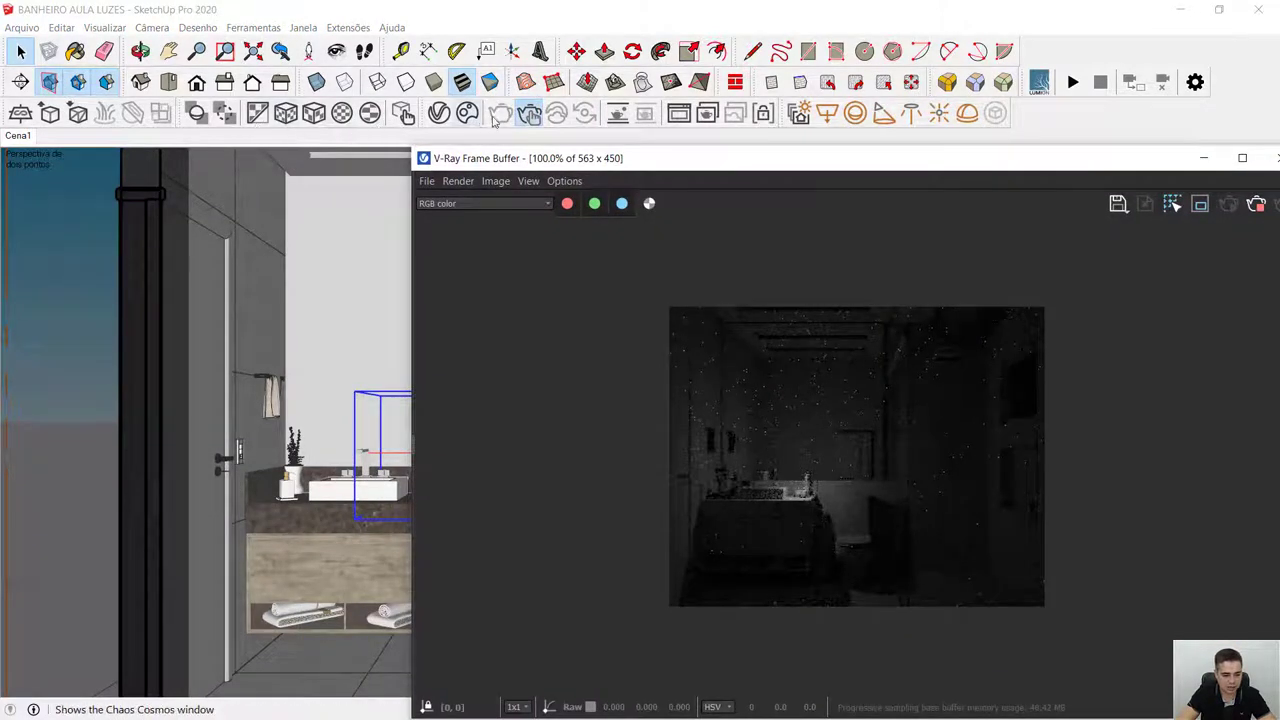
left_click(437, 113)
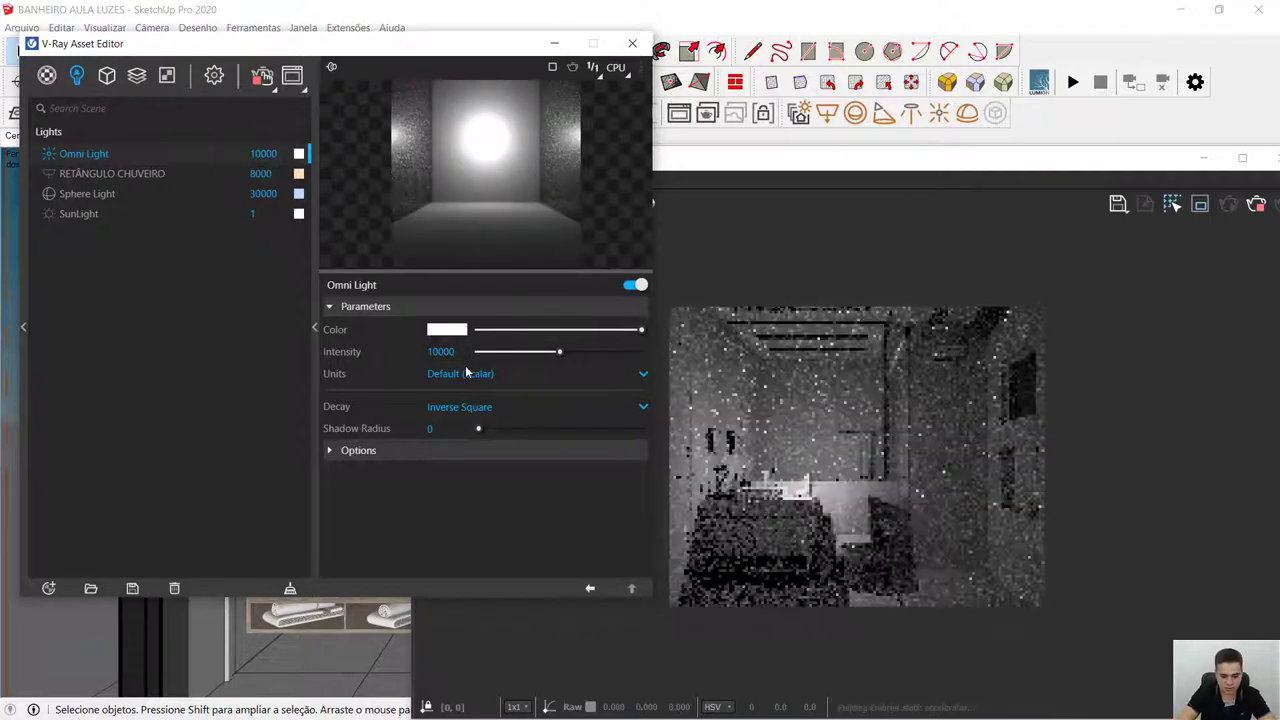
Set the omni light's color temperature to 2700 K.
left_click(446, 329)
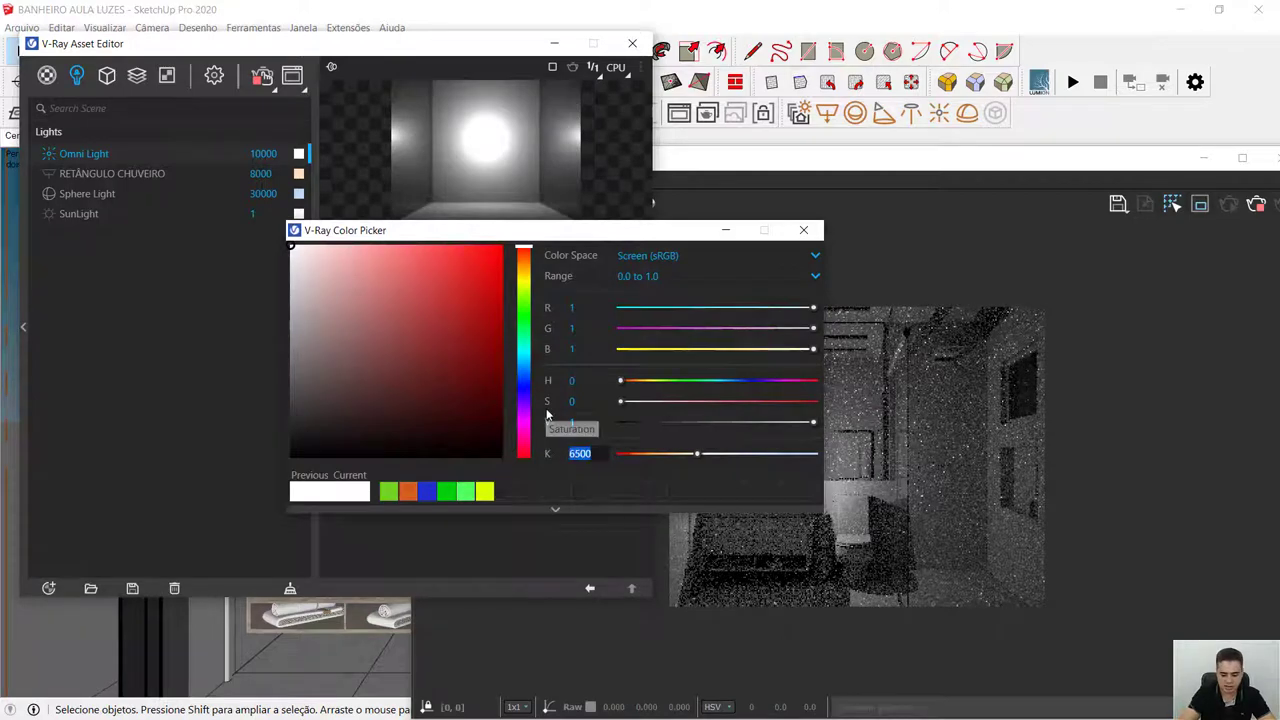
type("2700")
key("Return")
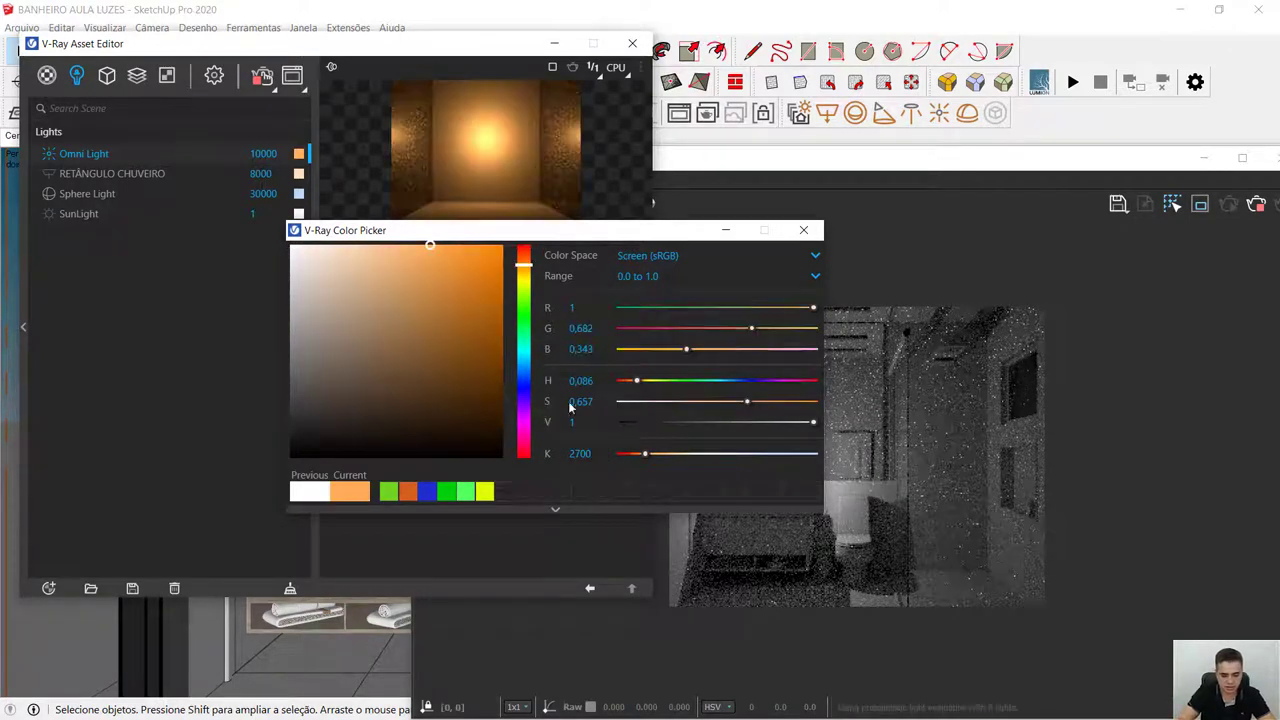
left_click(803, 230)
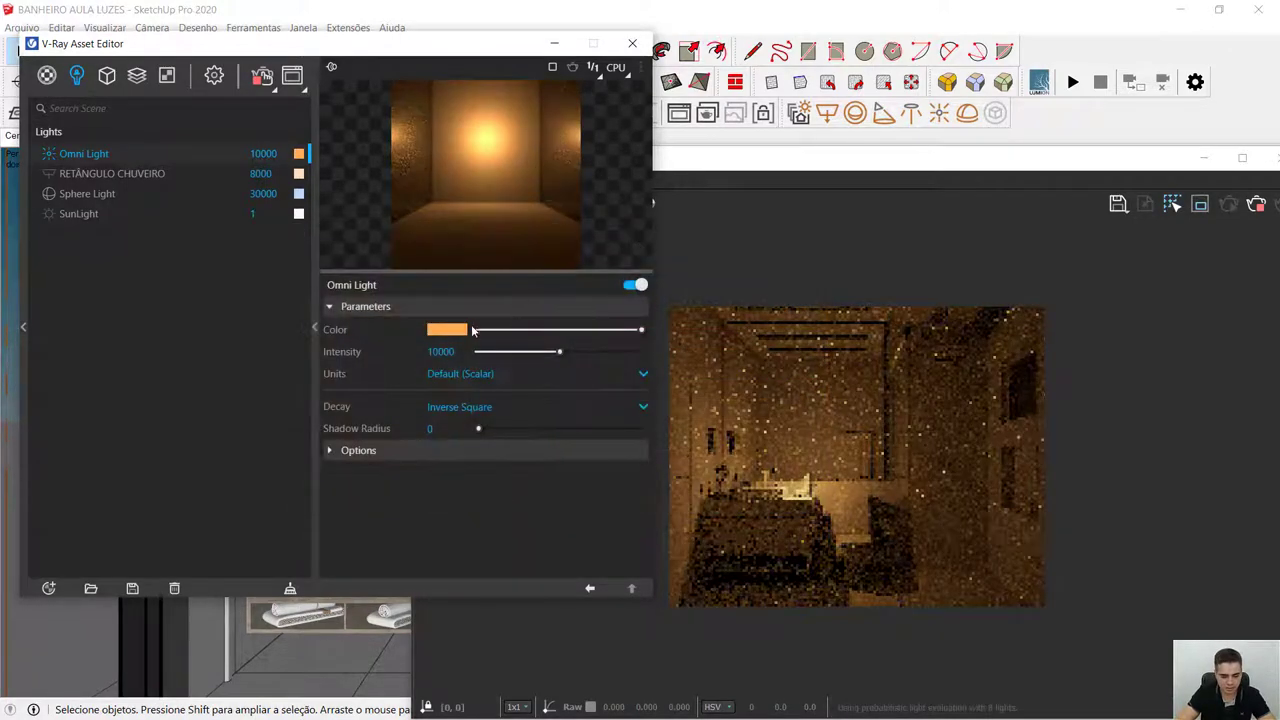
Set the omni light's intensity to 60000.
left_click(441, 351)
key("BackSpace")
key("BackSpace")
key("BackSpace")
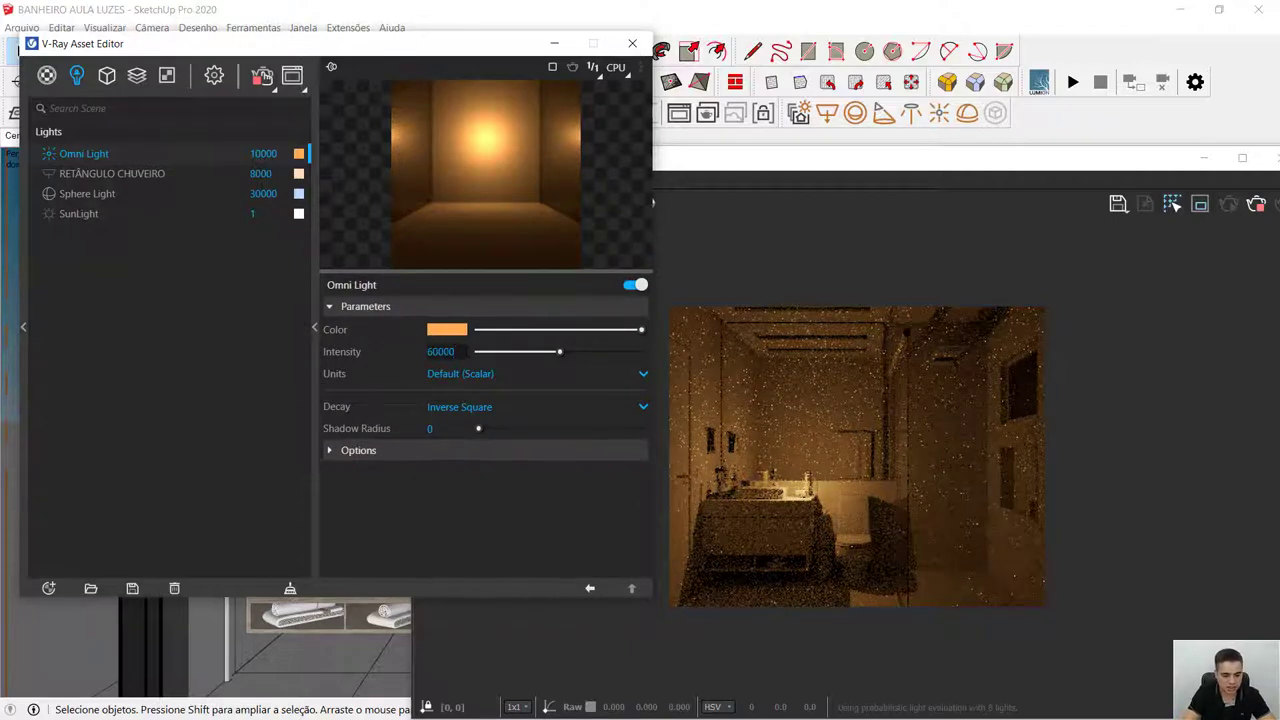
type("60000")
key("Return")
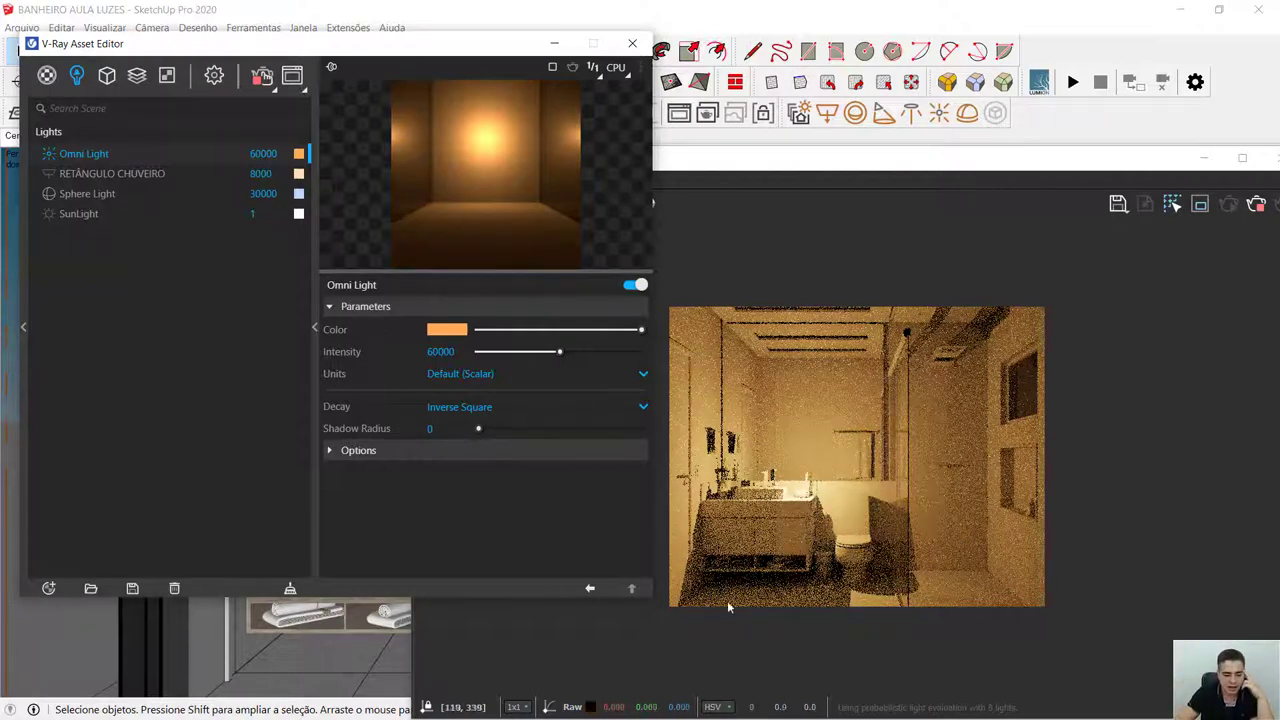
Review the omni light's intensity and decay parameters and show its shadow, diffuse and specular options.
left_click(441, 352)
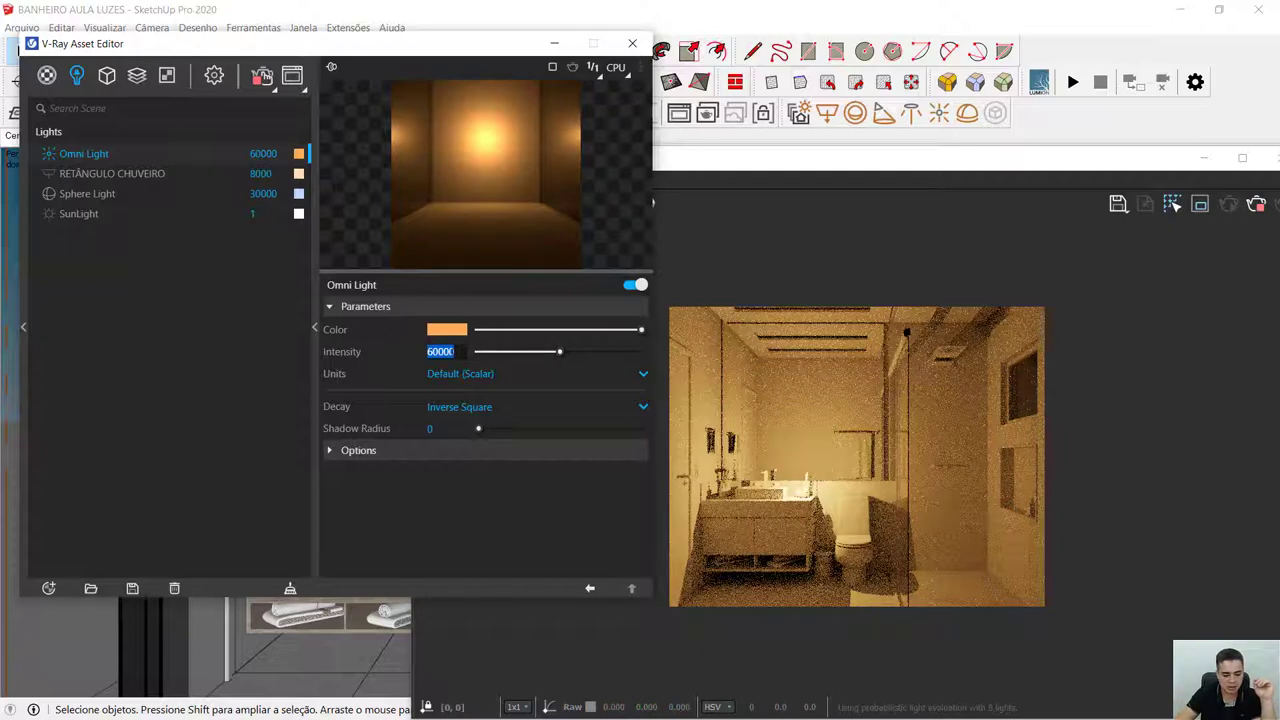
key("Return")
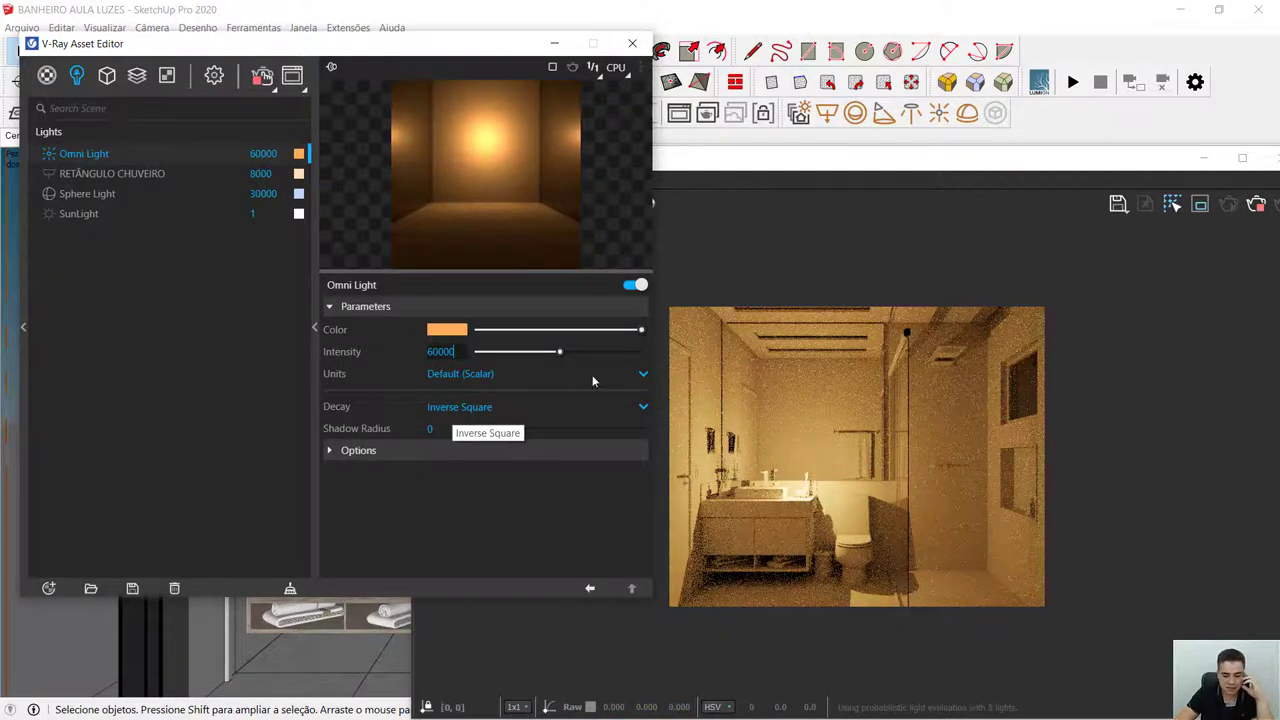
left_click(330, 451)
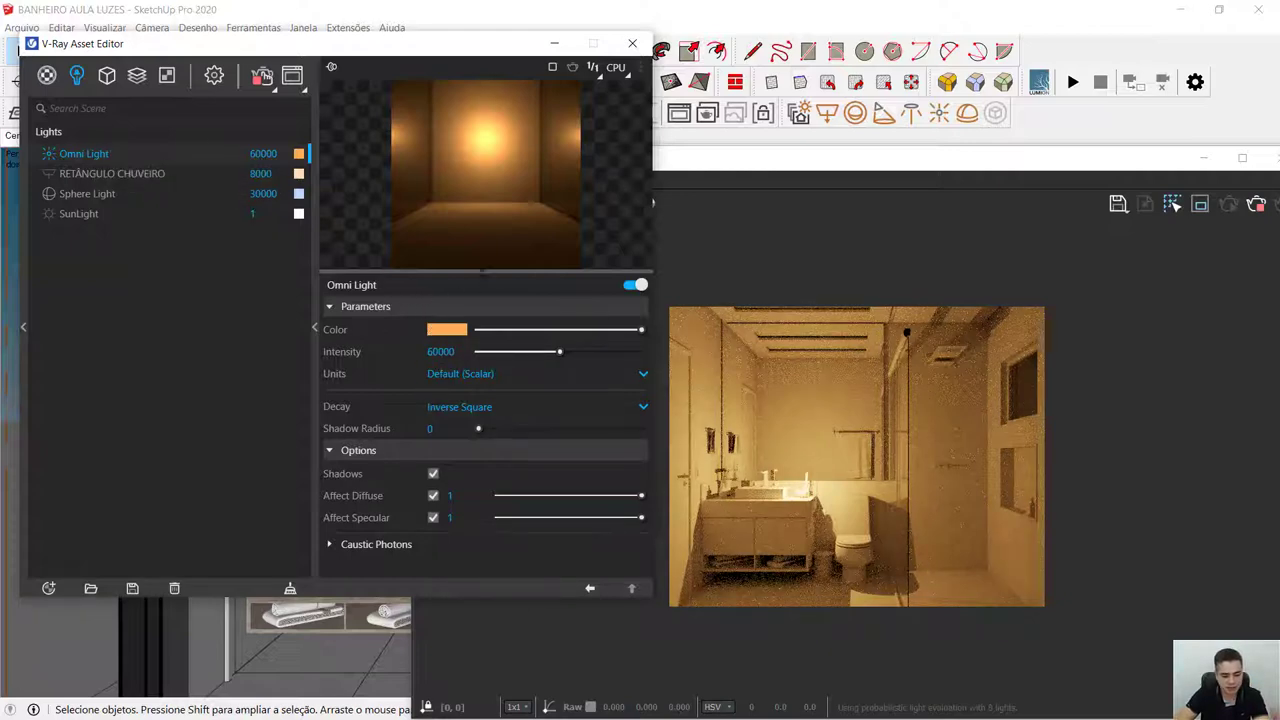
Turn off the omni light and delete it from the scene's light list.
left_click(632, 286)
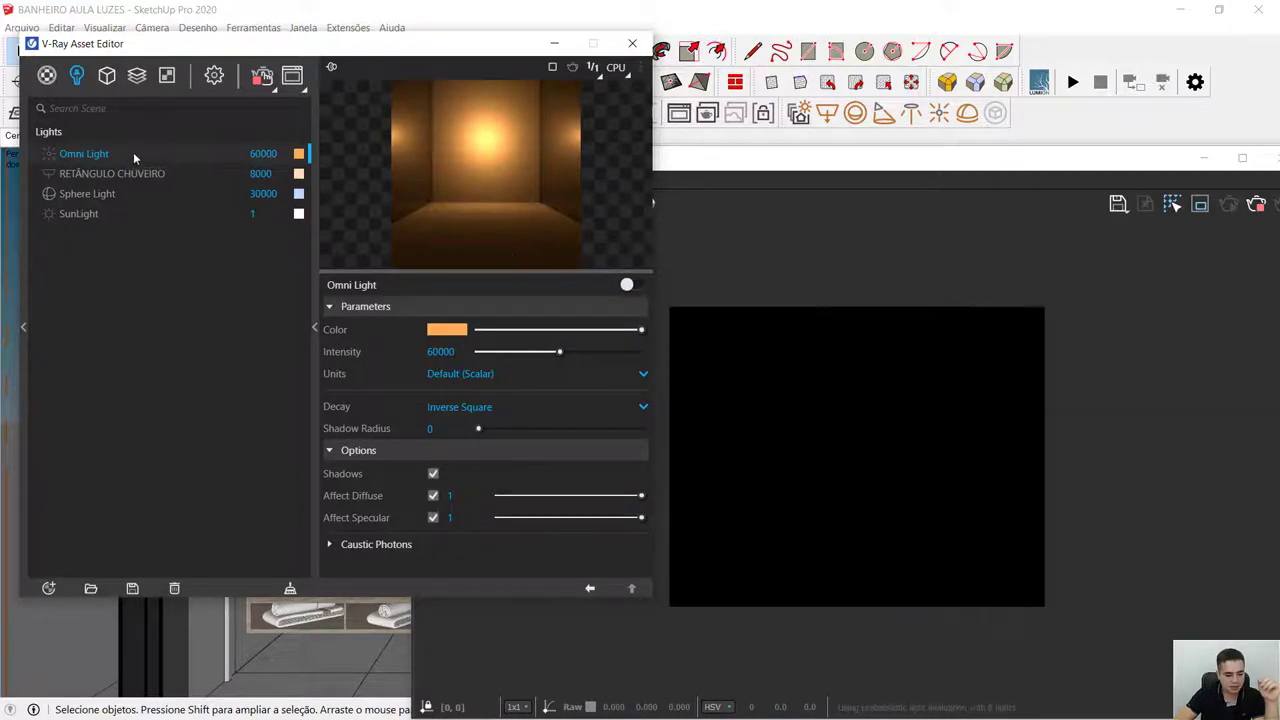
right_click(130, 153)
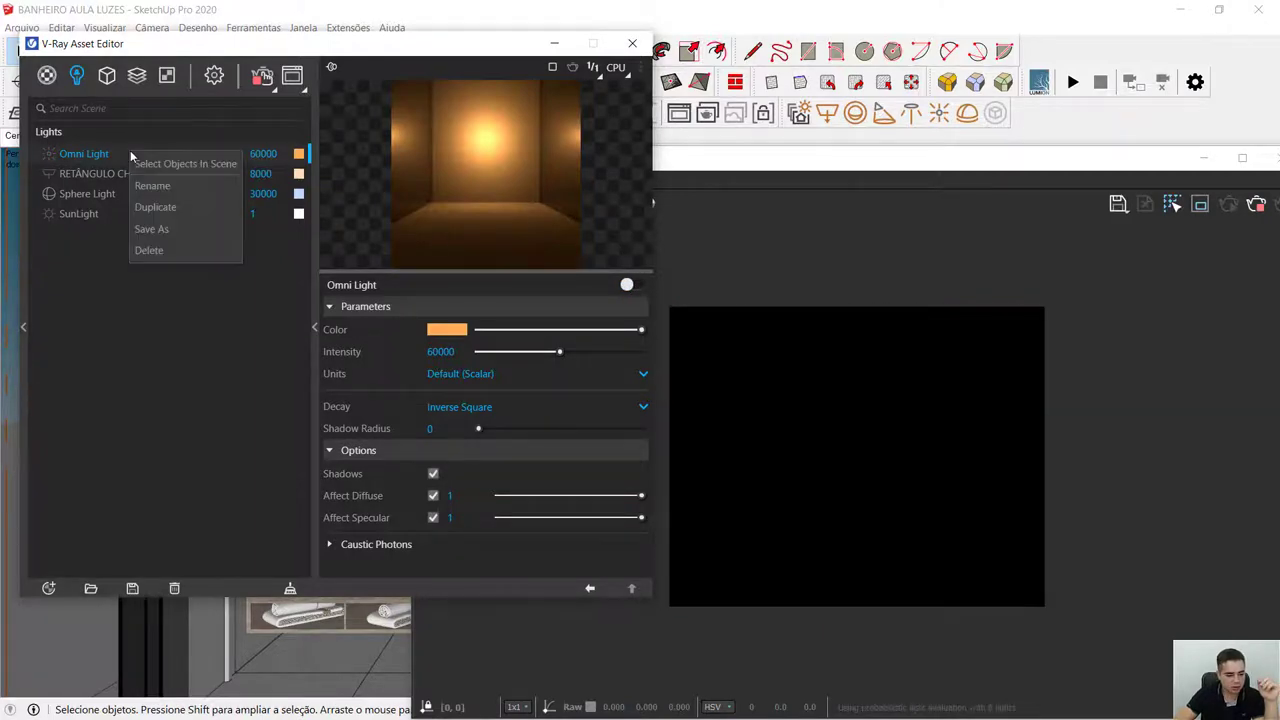
left_click(168, 249)
left_click(686, 369)
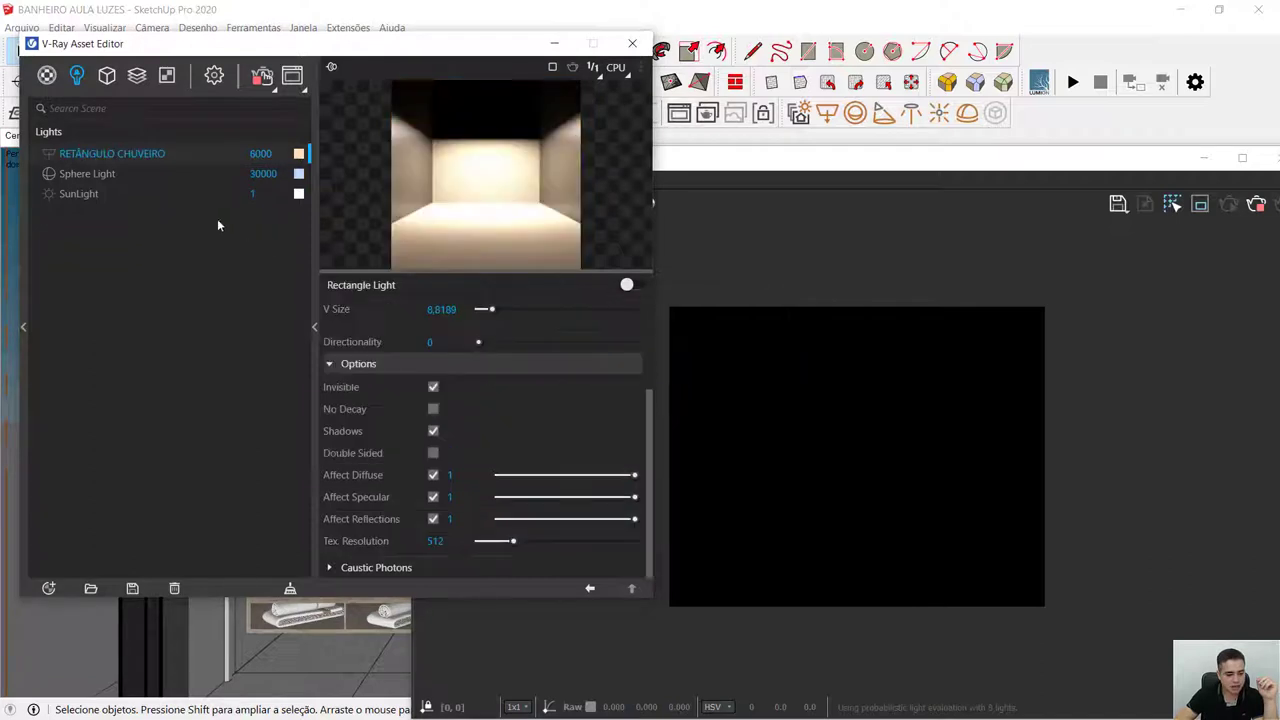
Delete the sphere light from the scene's light list, then stop the render and close the V-Ray windows.
left_click(107, 174)
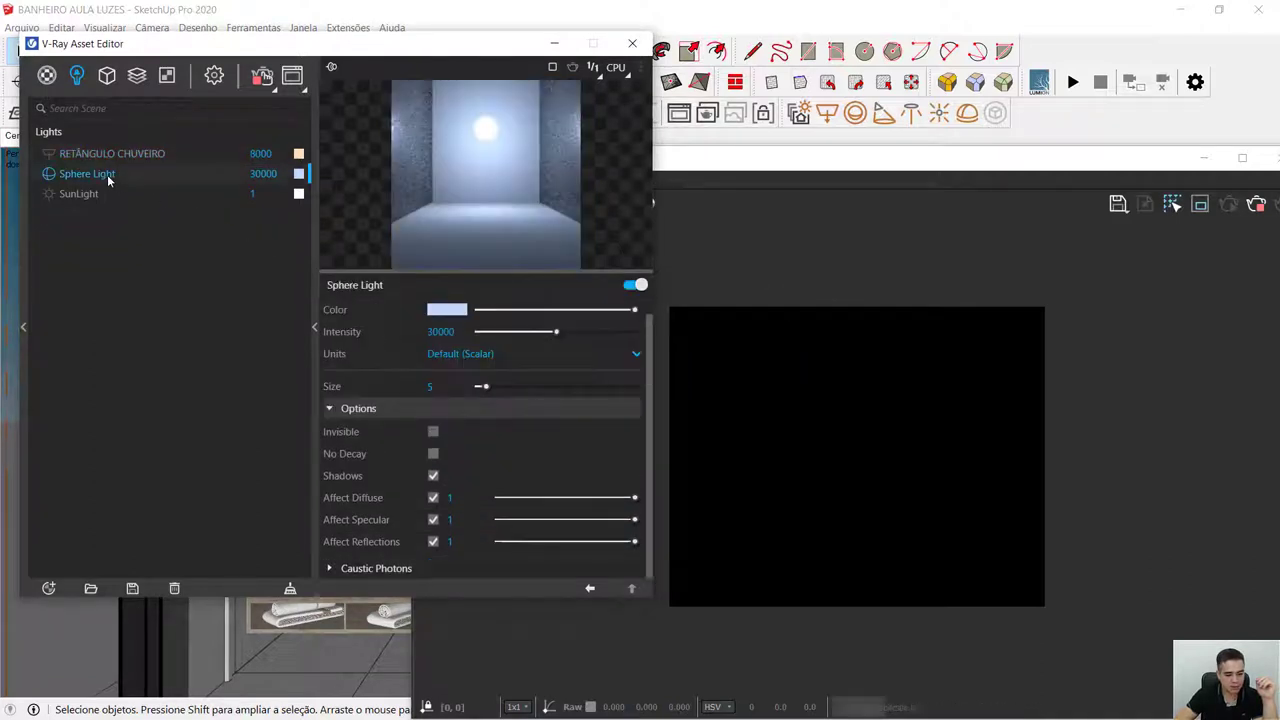
right_click(108, 175)
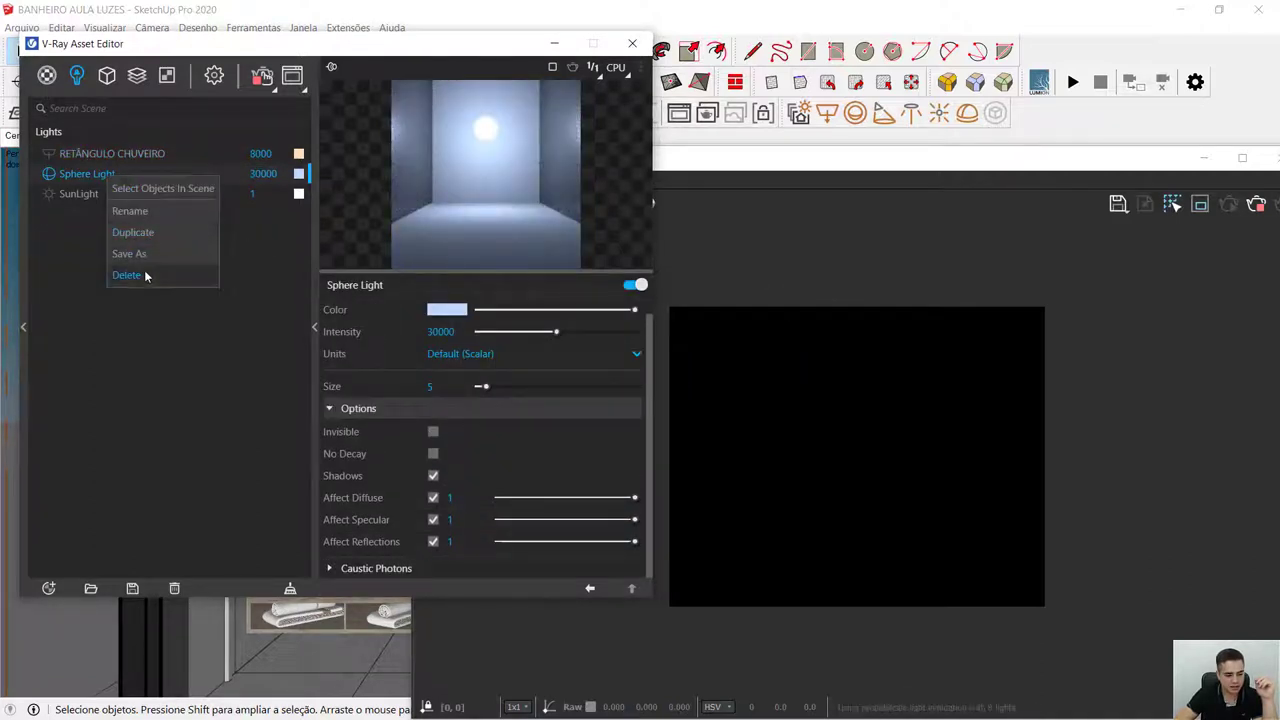
left_click(150, 273)
left_click(687, 370)
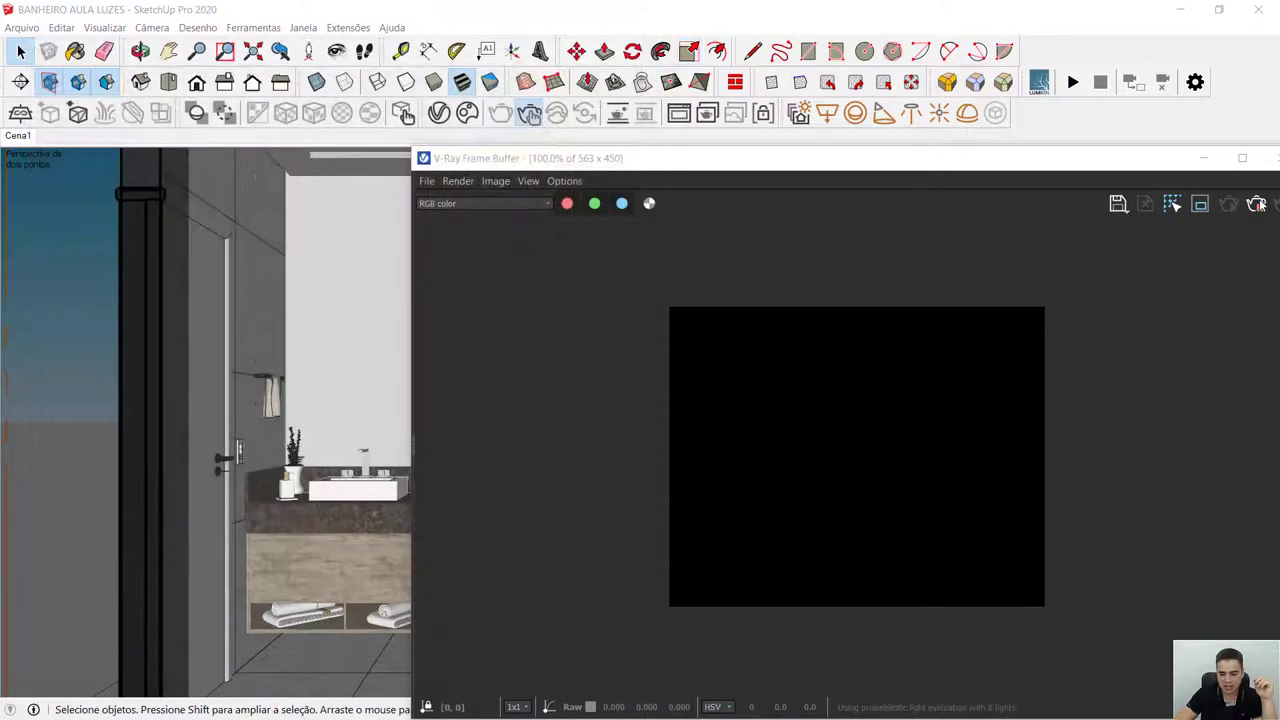
double_click(1131, 160)
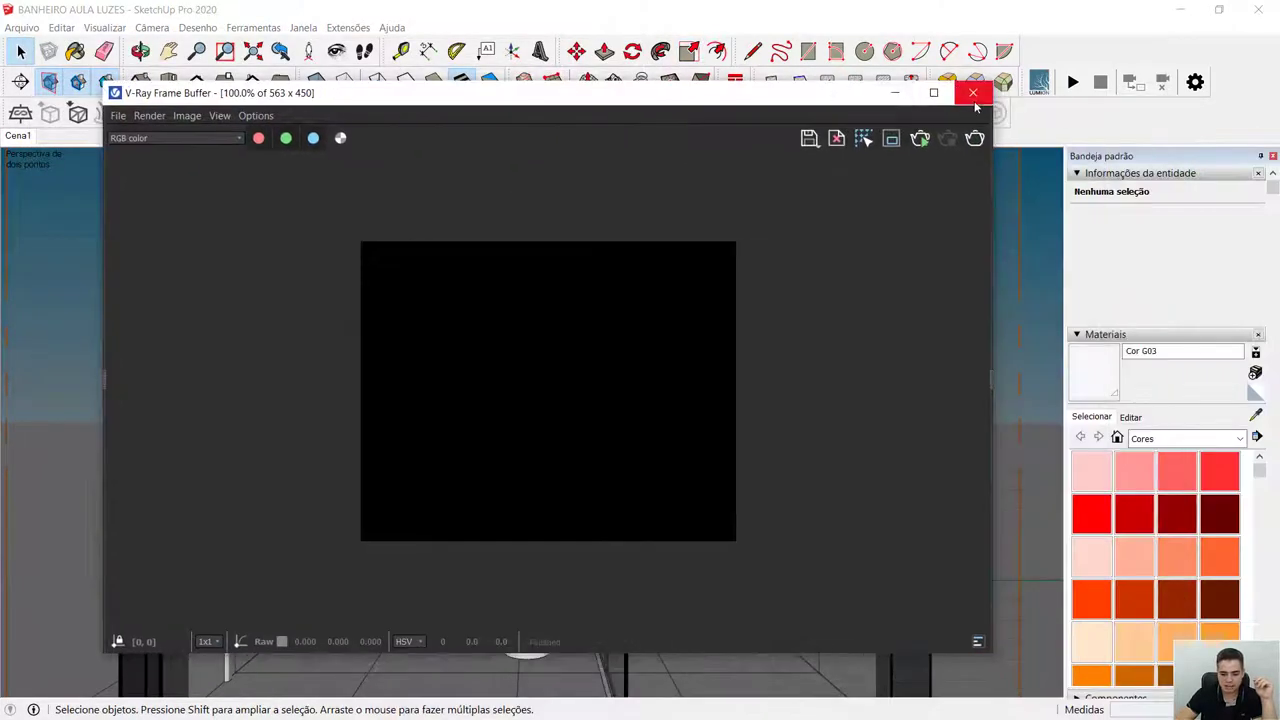
left_click(973, 92)
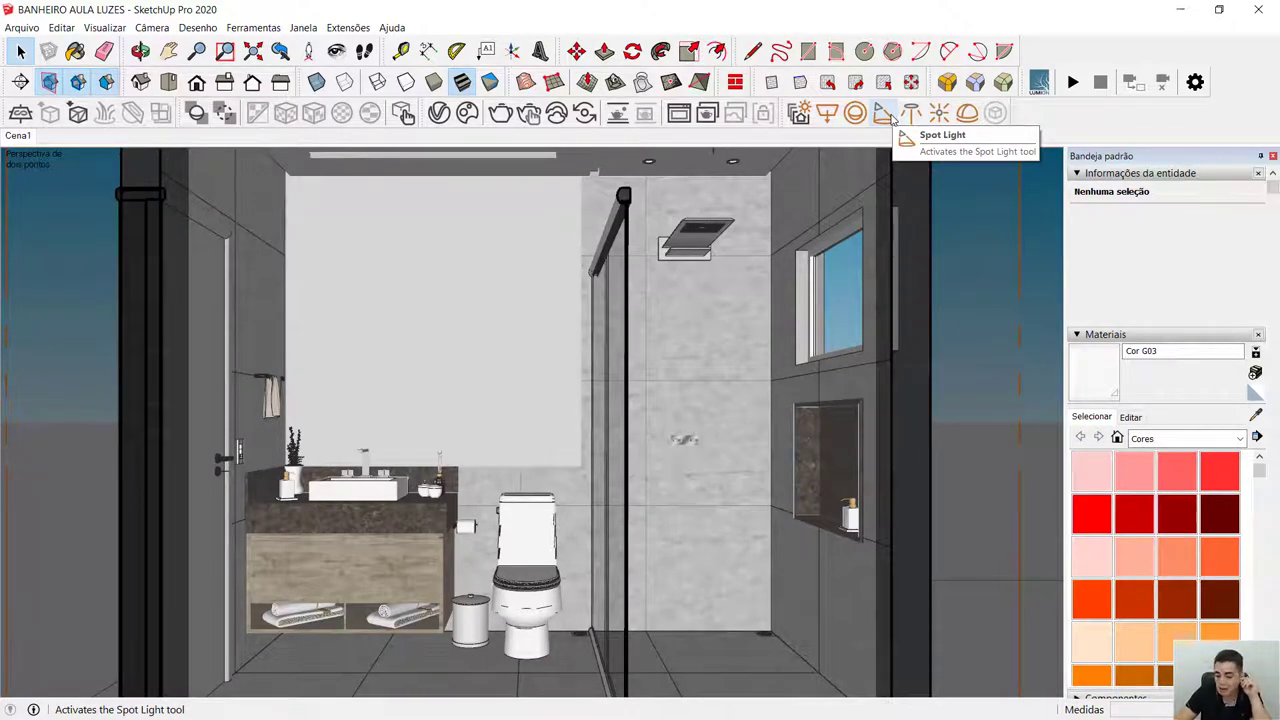
Place a V-Ray spot light inside the recessed ceiling downlight above the shower, nearest the window wall.
left_click(889, 116)
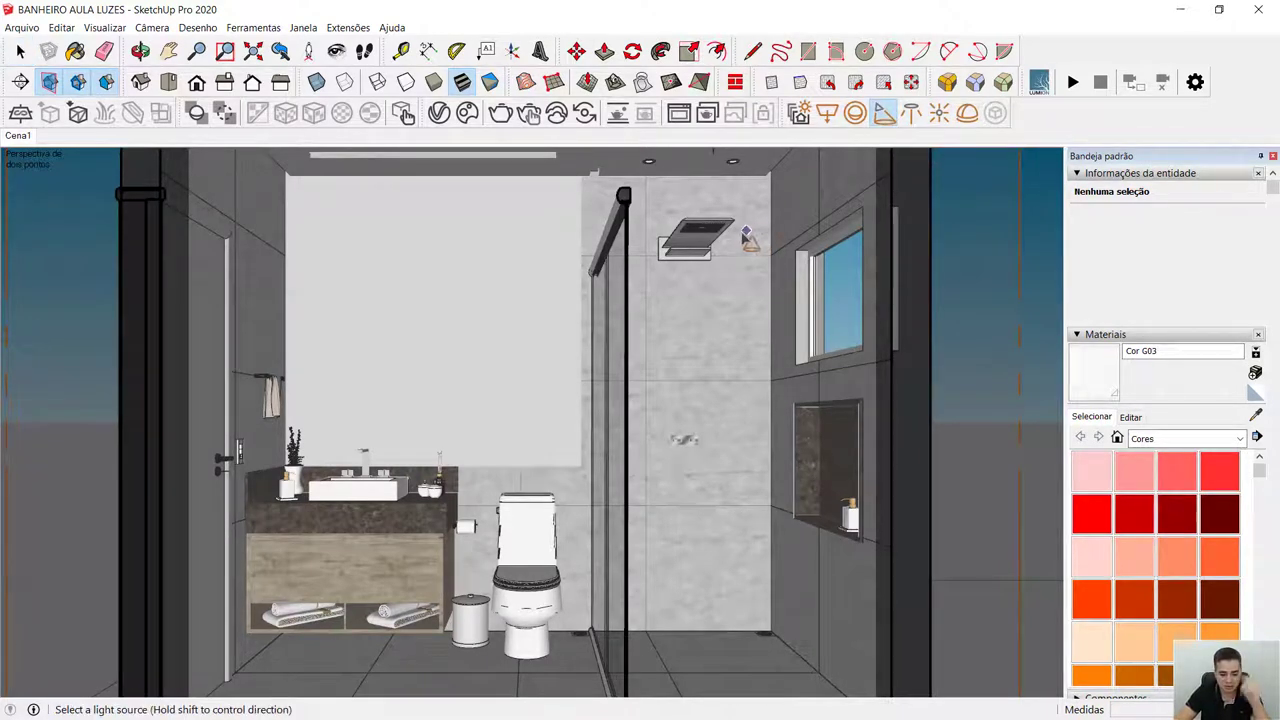
middle_click_drag(732, 260, 713, 298)
scroll(690, 305, "up", 10)
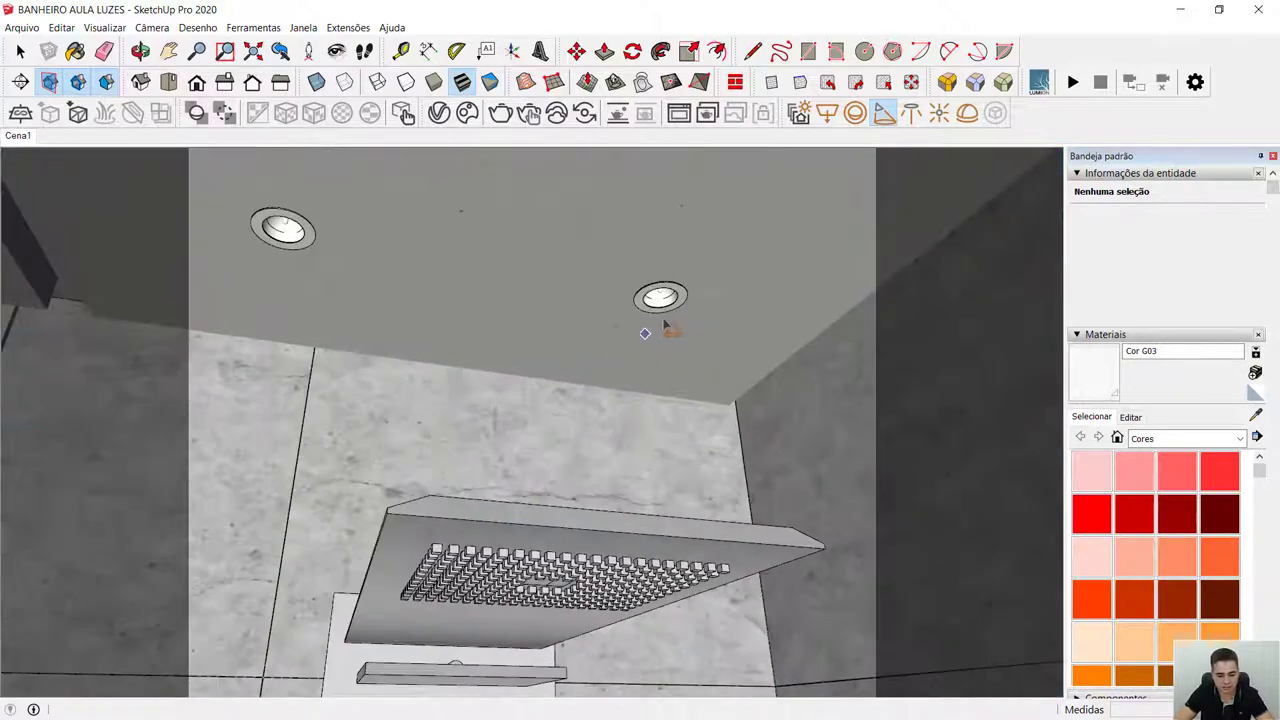
scroll(660, 268, "up", 2)
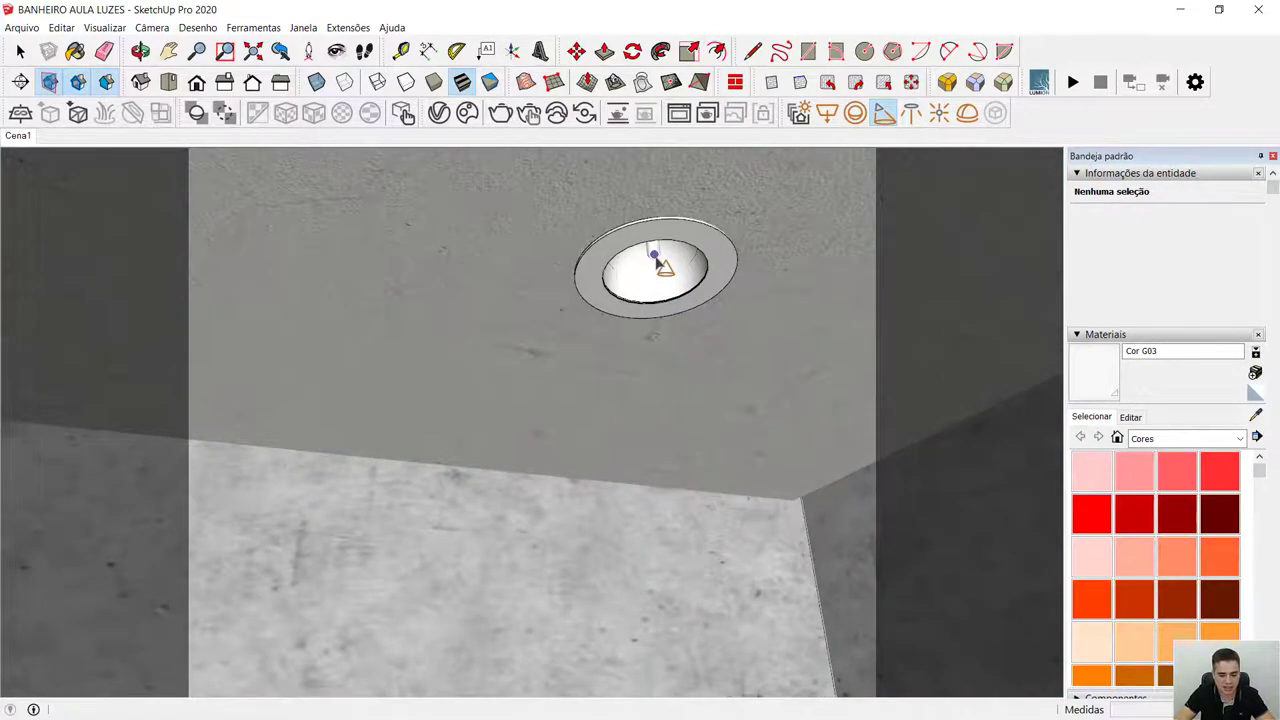
key("space")
scroll(657, 262, "down", 3)
middle_click_drag(650, 275, 561, 240)
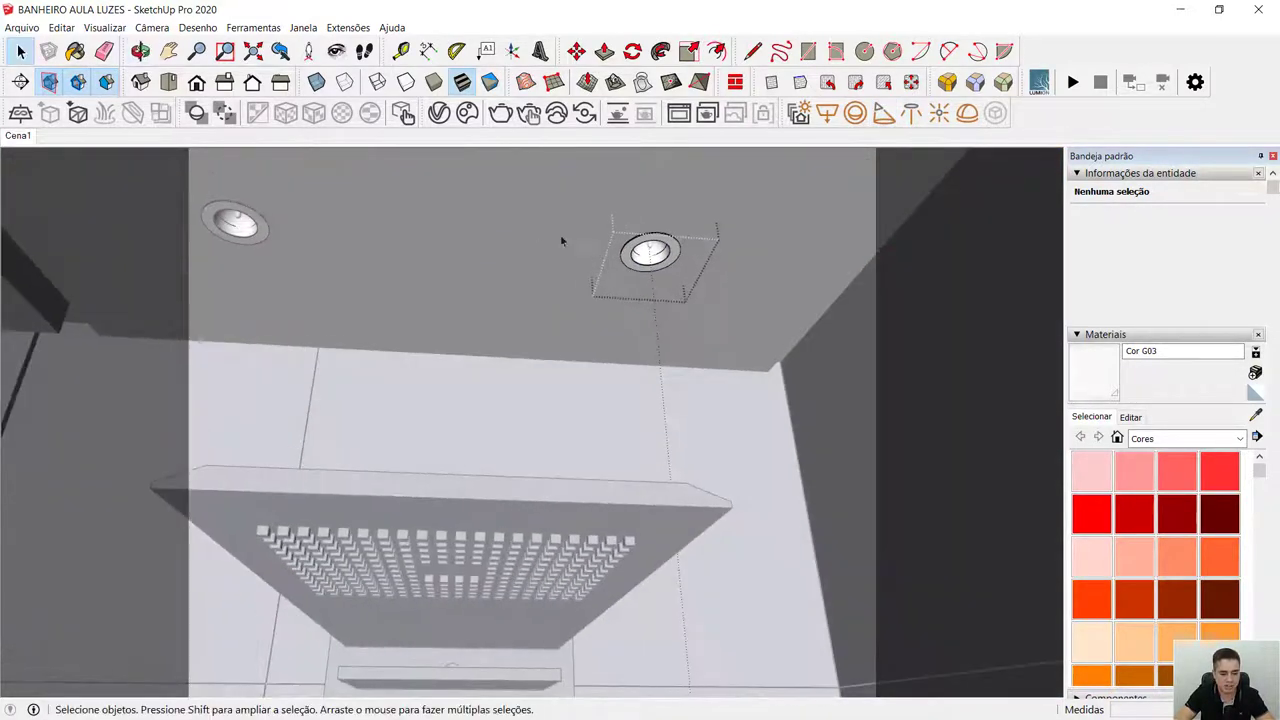
Place a V-Ray spot light at the lamp inside the open downlight component above the shower.
left_click(884, 113)
scroll(645, 250, "up", 6)
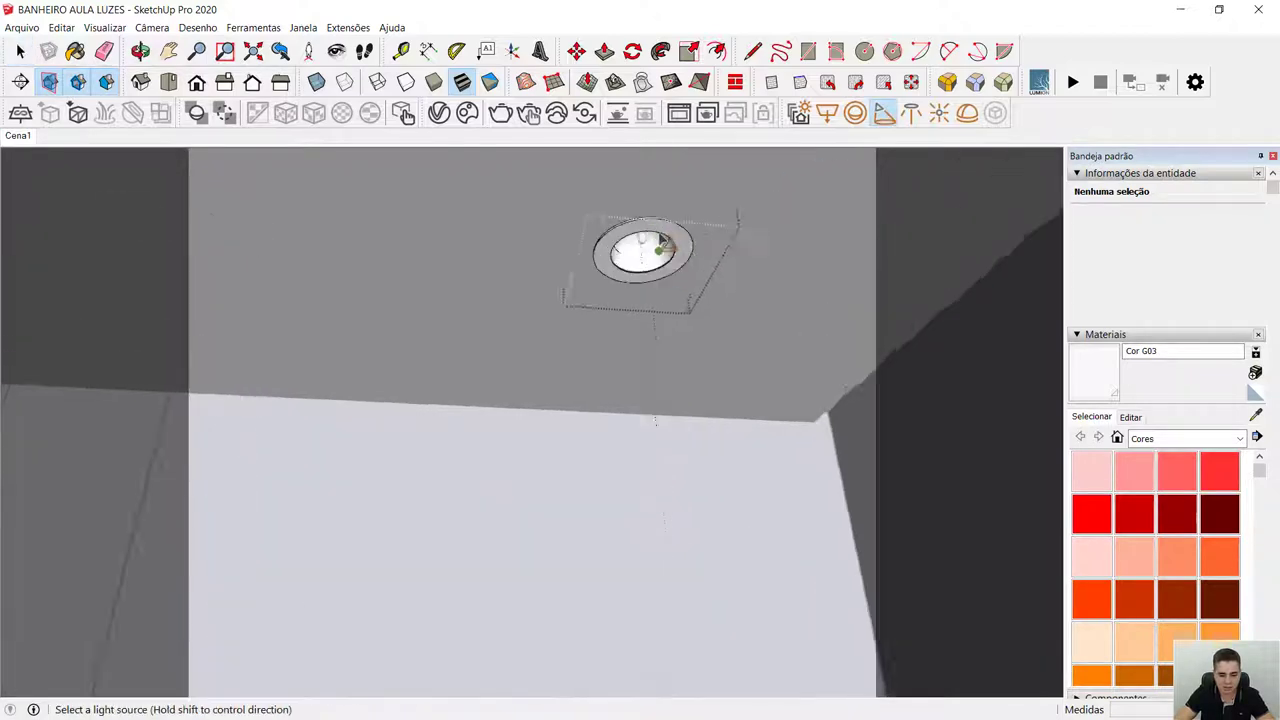
scroll(645, 250, "up", 2)
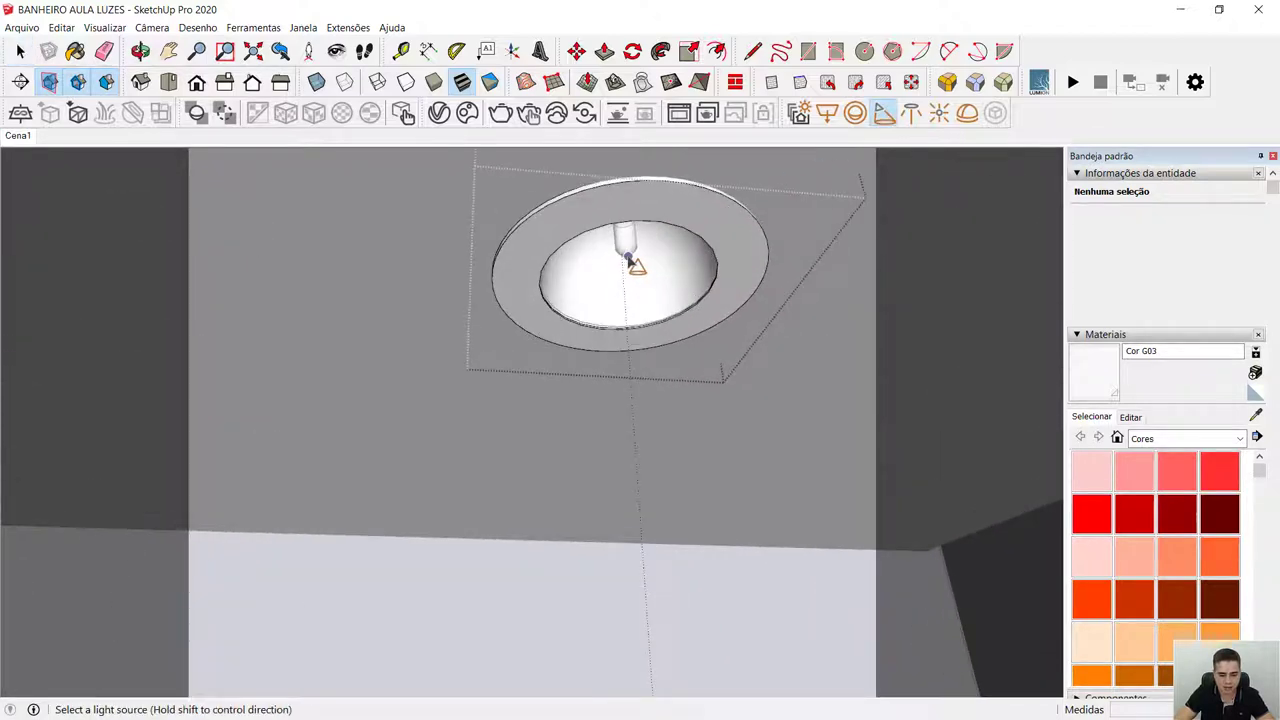
left_click(629, 261)
scroll(595, 355, "down", 5)
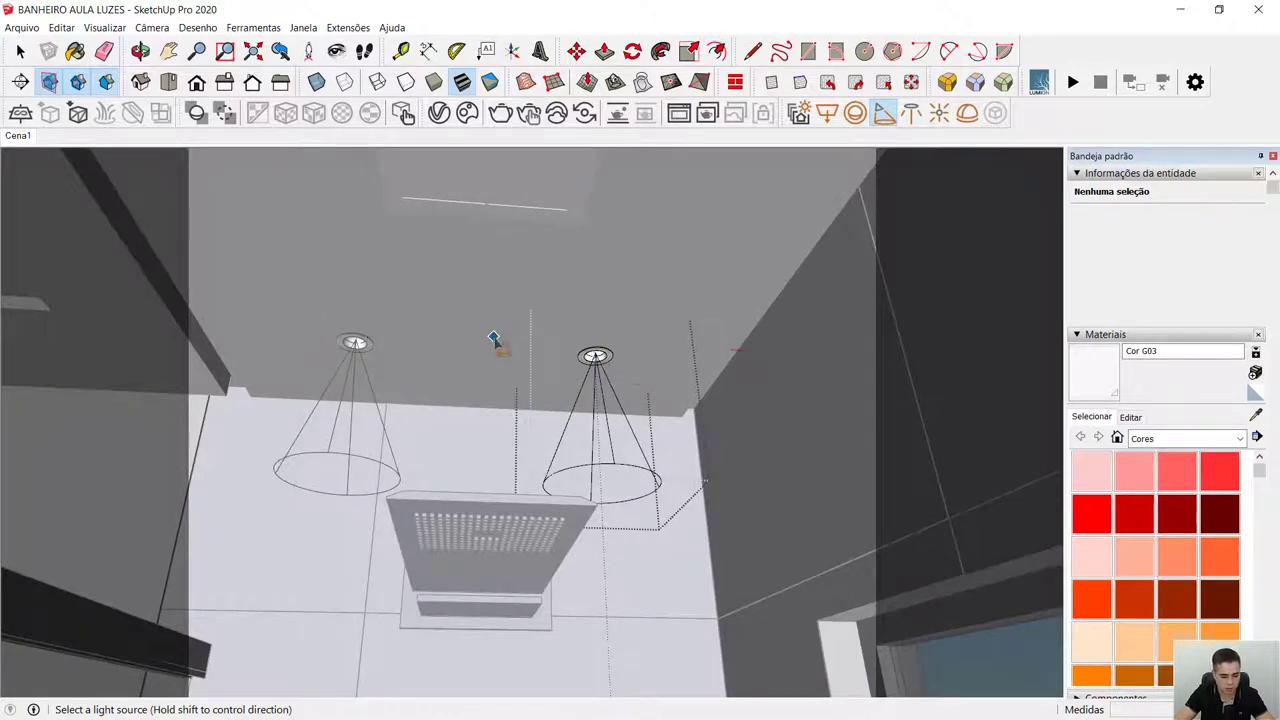
key("space")
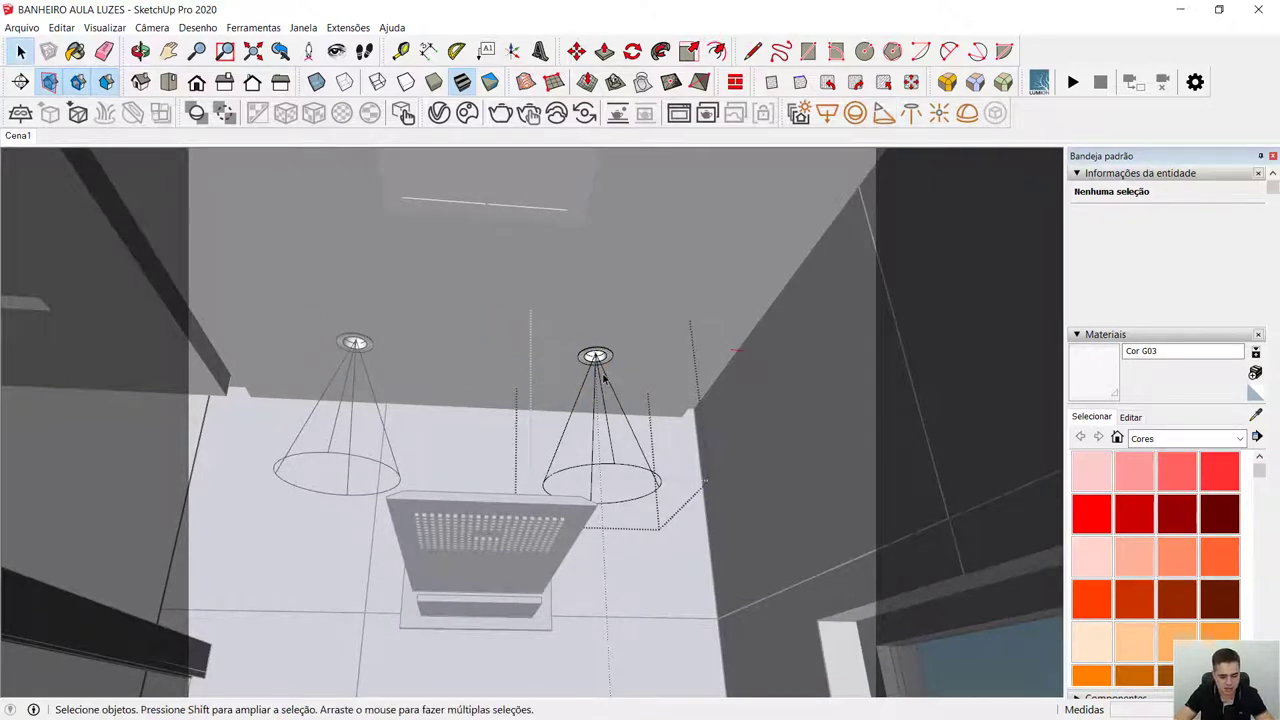
Move the spot light 2 cm straight down from the lamp inside the downlight component.
left_click(603, 375)
key("m")
left_click(640, 525)
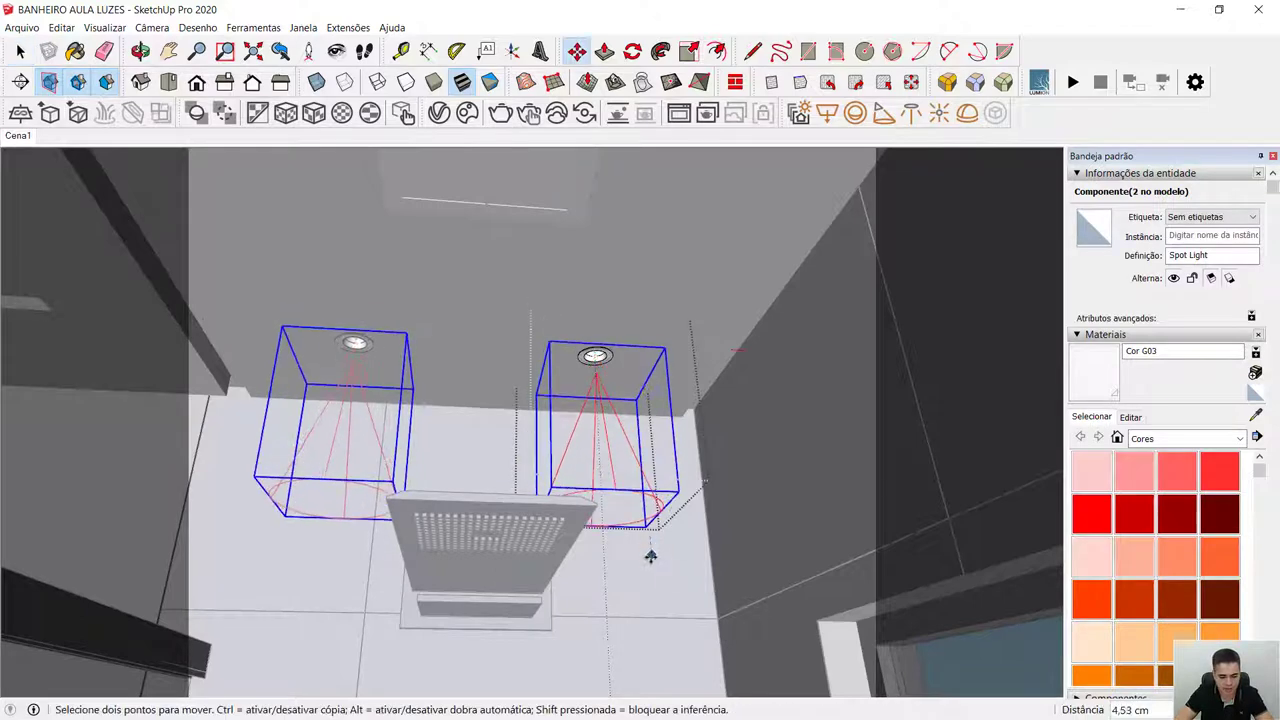
type("2")
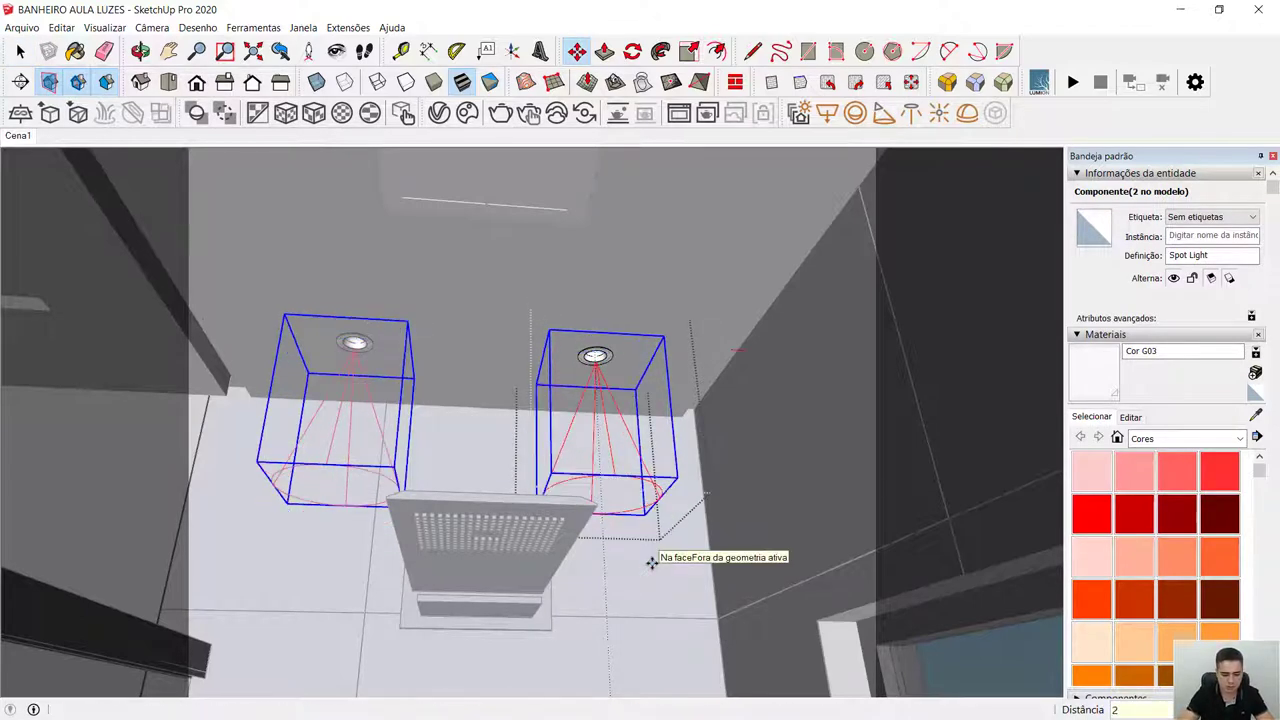
key("Return")
key("space")
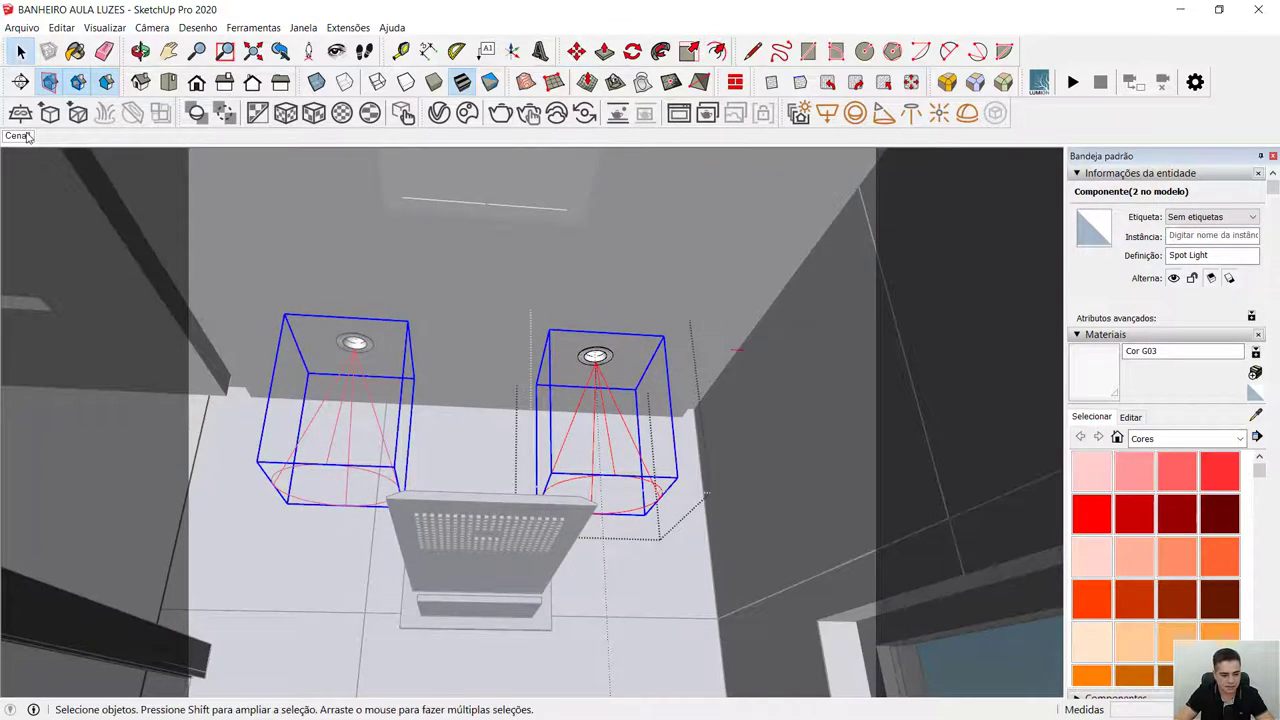
Return to the Cena1 scene view and start an interactive V-Ray render, moving the frame buffer clear of the vanity view.
left_click(24, 135)
left_click(529, 118)
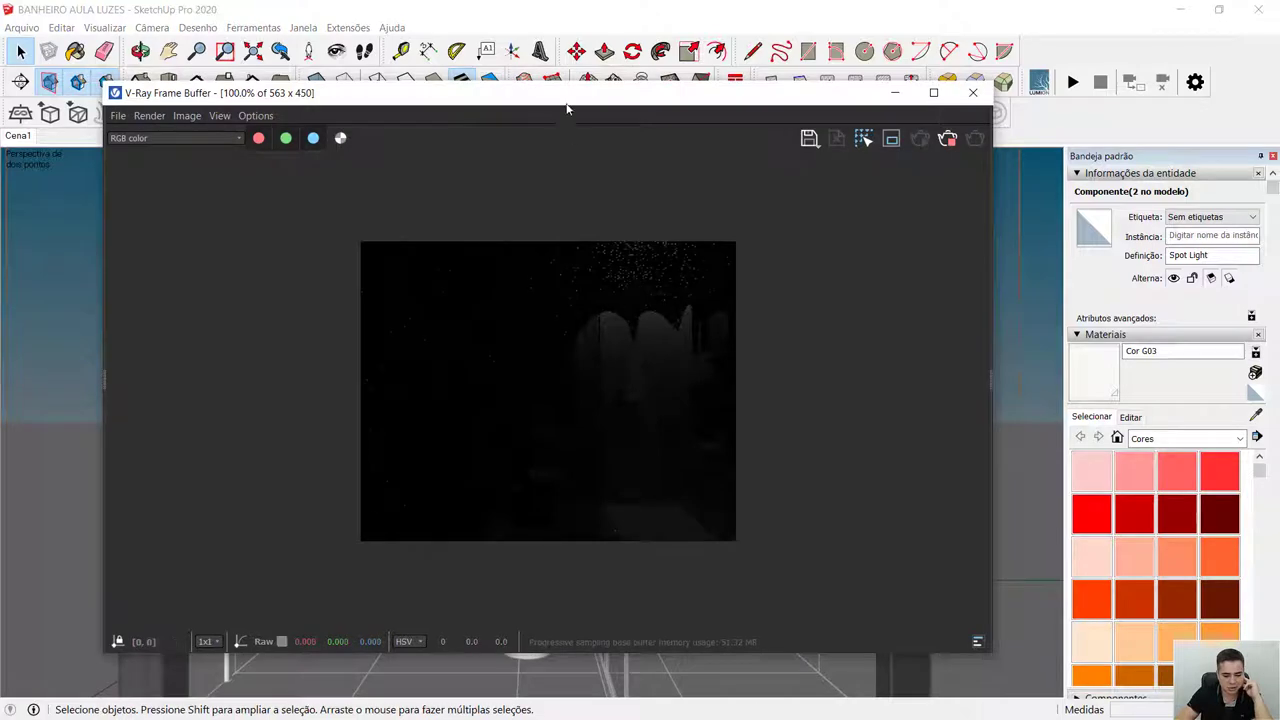
left_click_drag(570, 93, 882, 114)
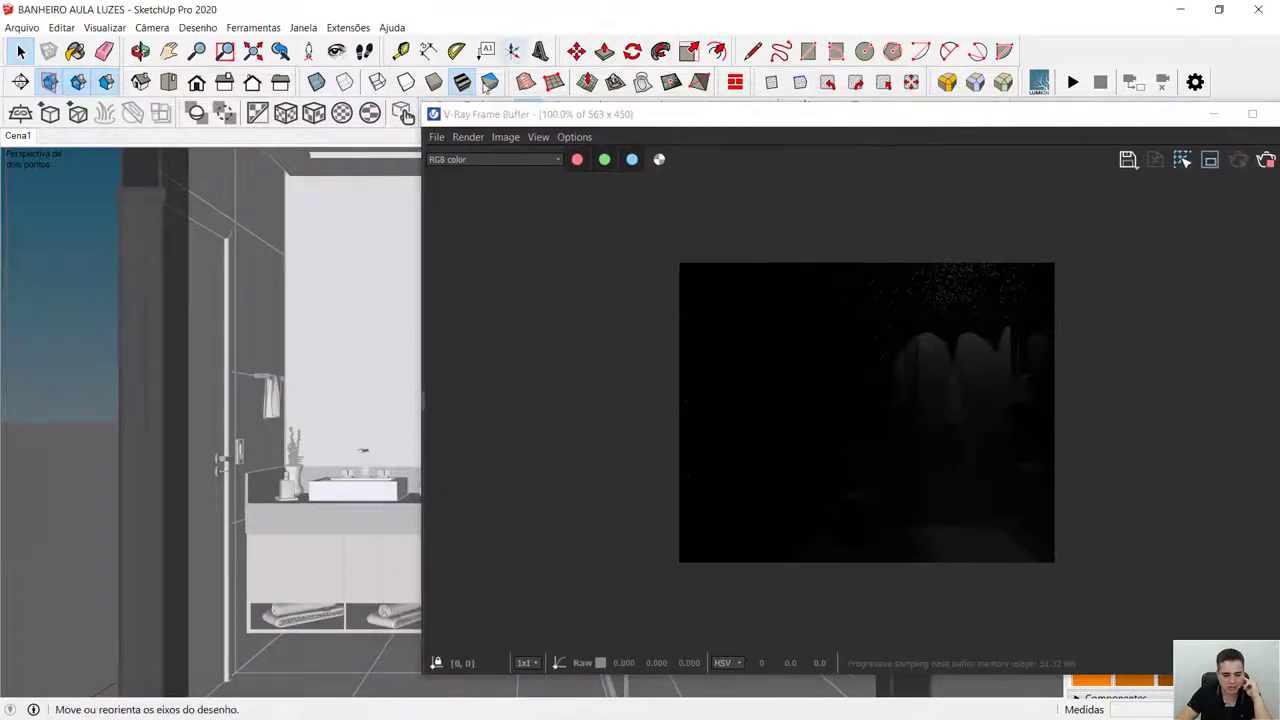
left_click_drag(458, 121, 517, 150)
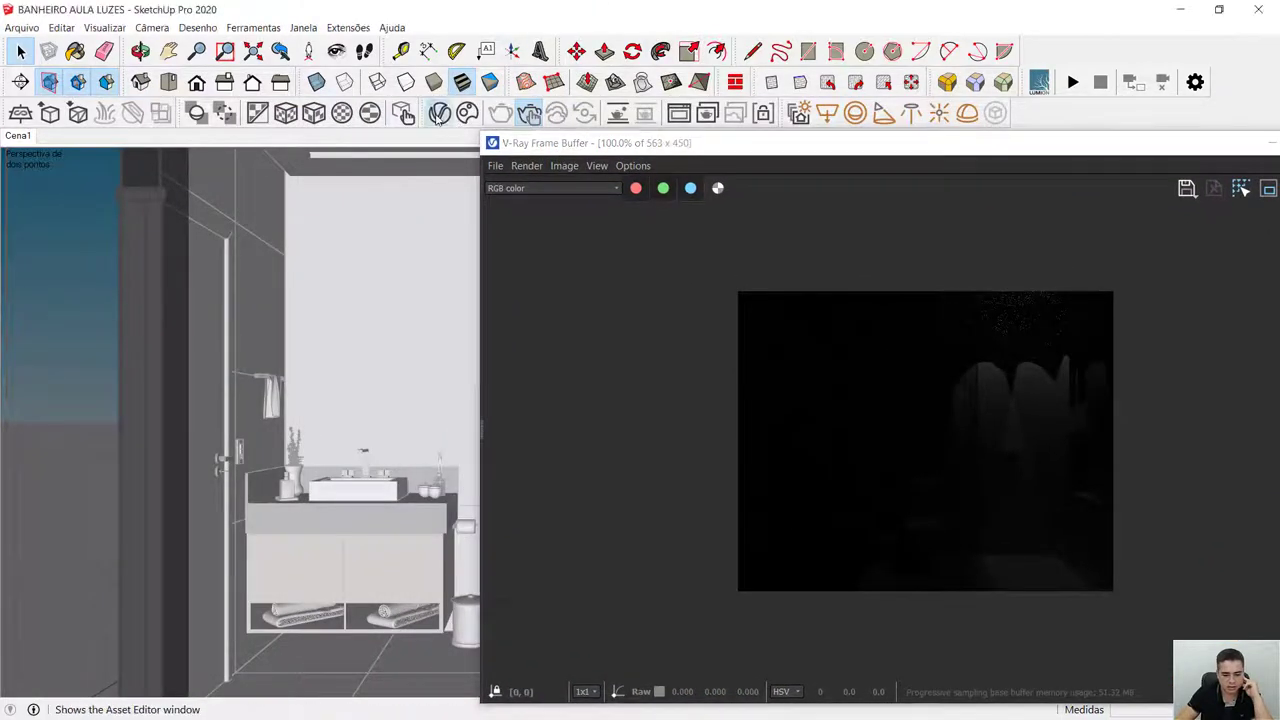
Open the V-Ray Asset Editor and try spot light intensities of 10000 and 3000 before settling on 30000.
left_click(439, 112)
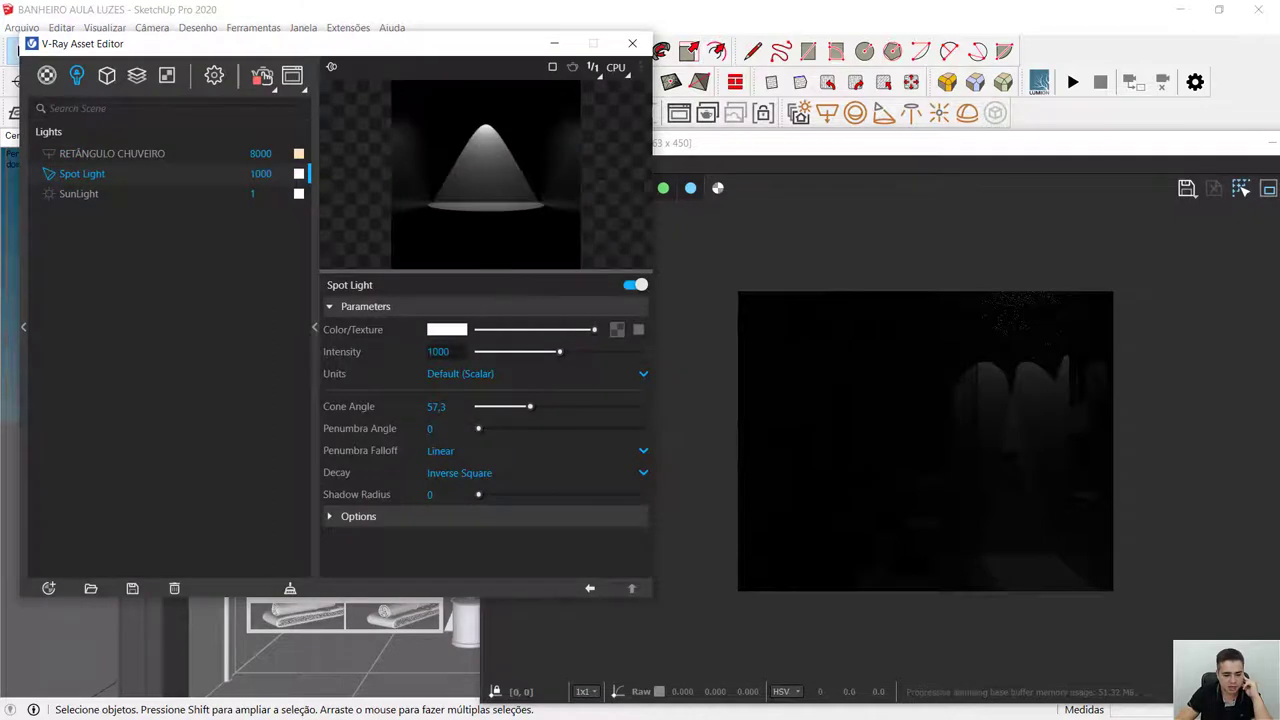
key("Return")
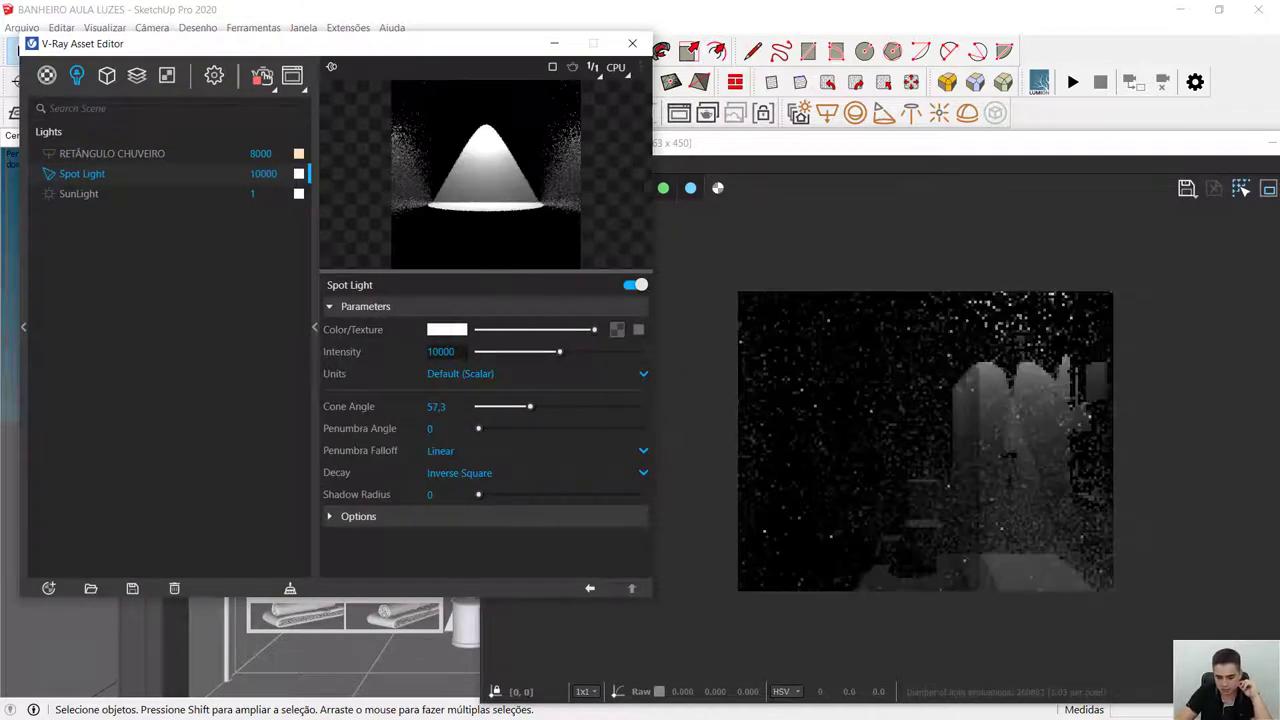
type("3000")
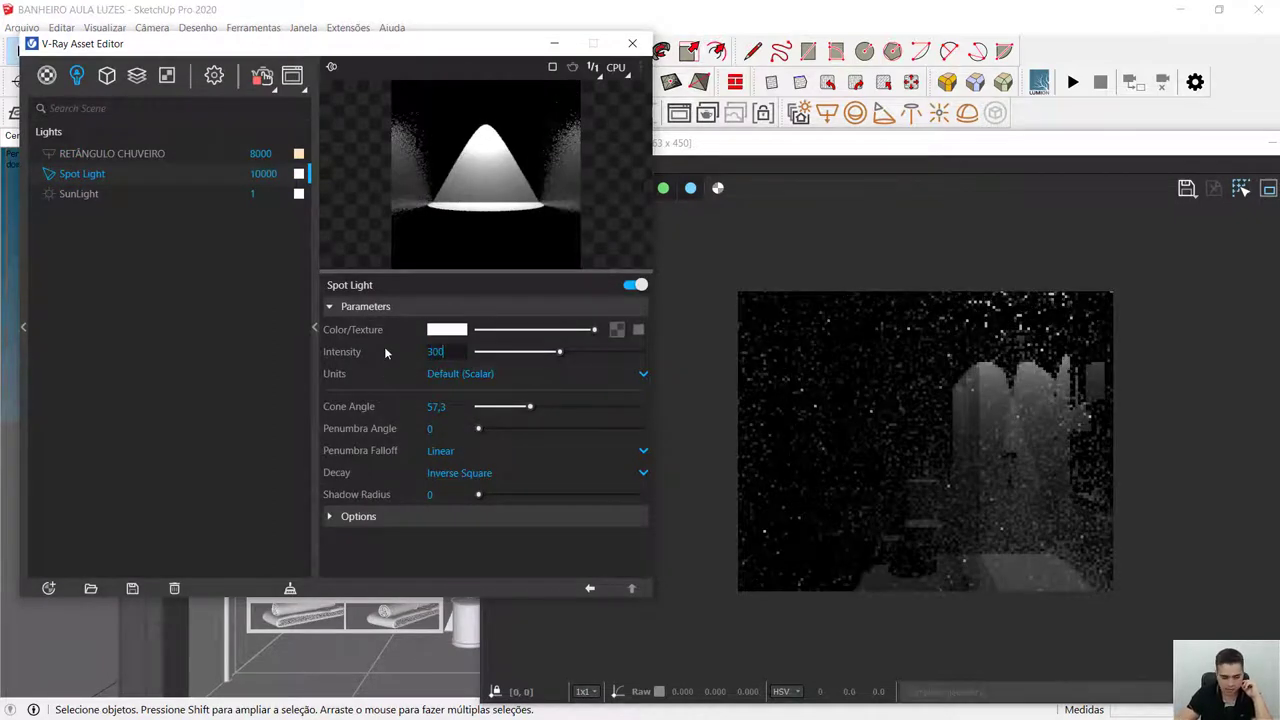
key("Return")
left_click(450, 351)
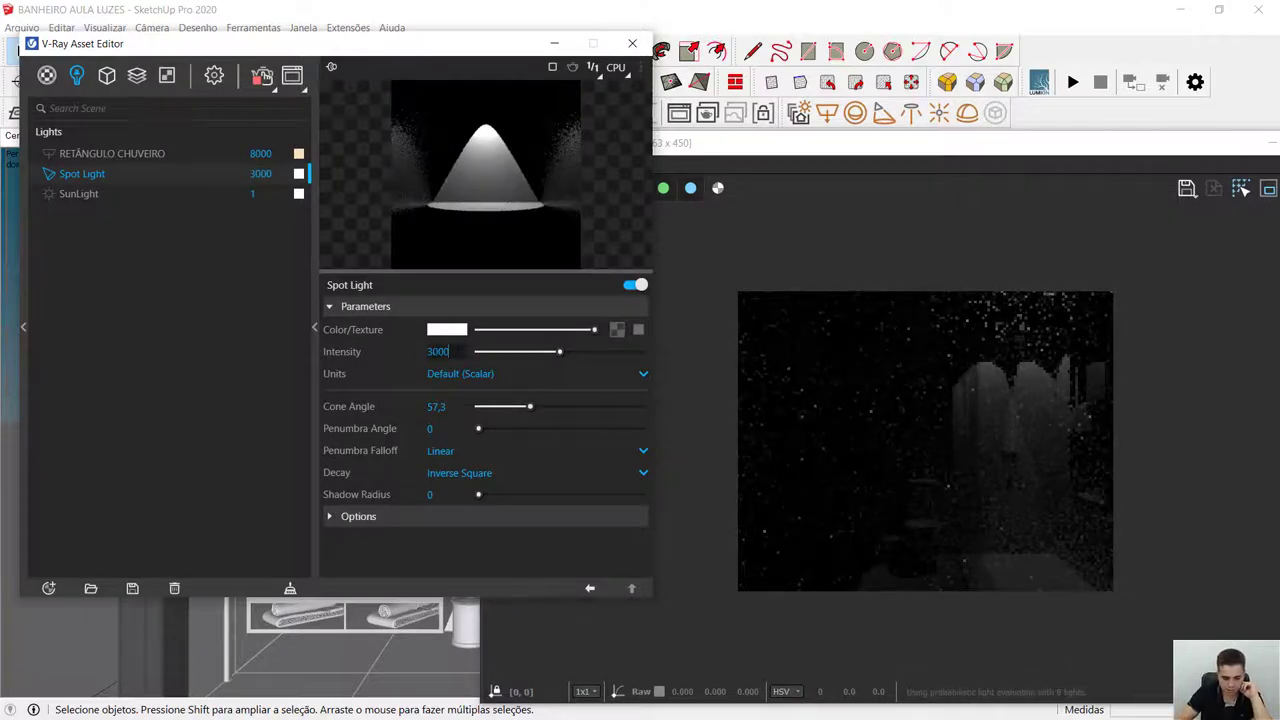
type("0")
key("Return")
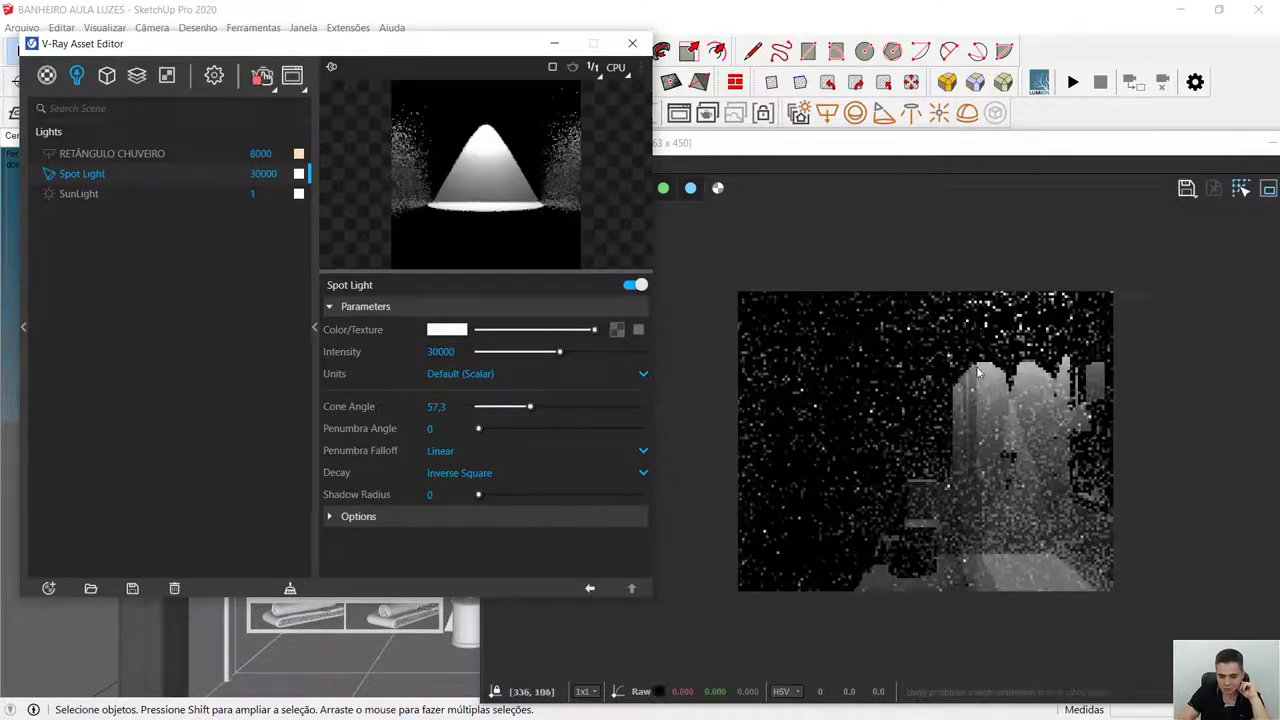
Set the spot light's colour temperature to 4500 K and close the colour picker.
left_click(447, 329)
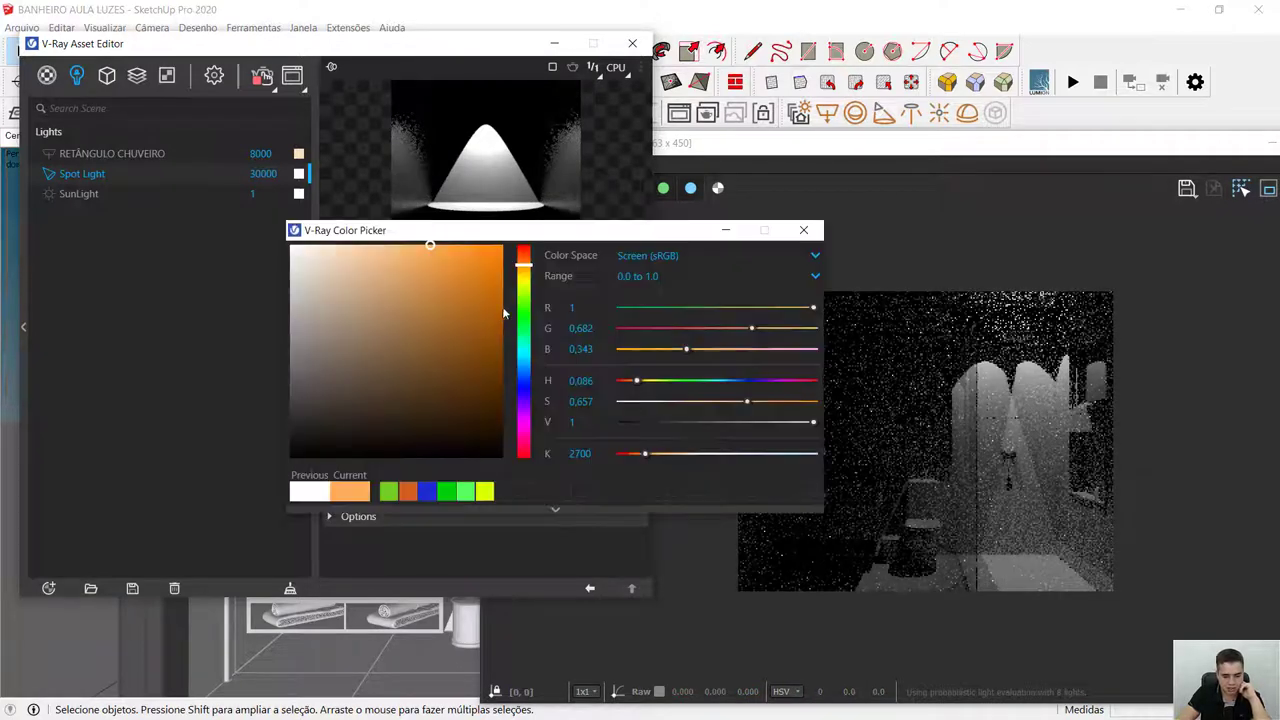
double_click(578, 454)
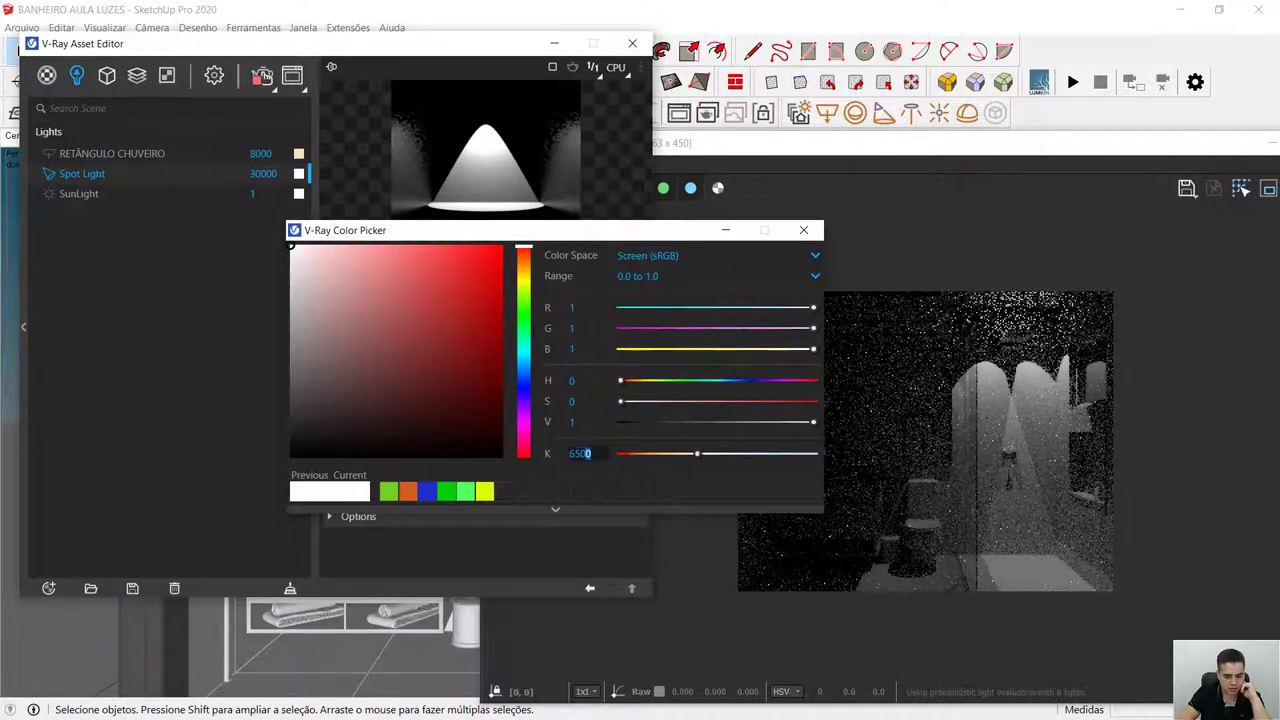
type("4500")
key("Return")
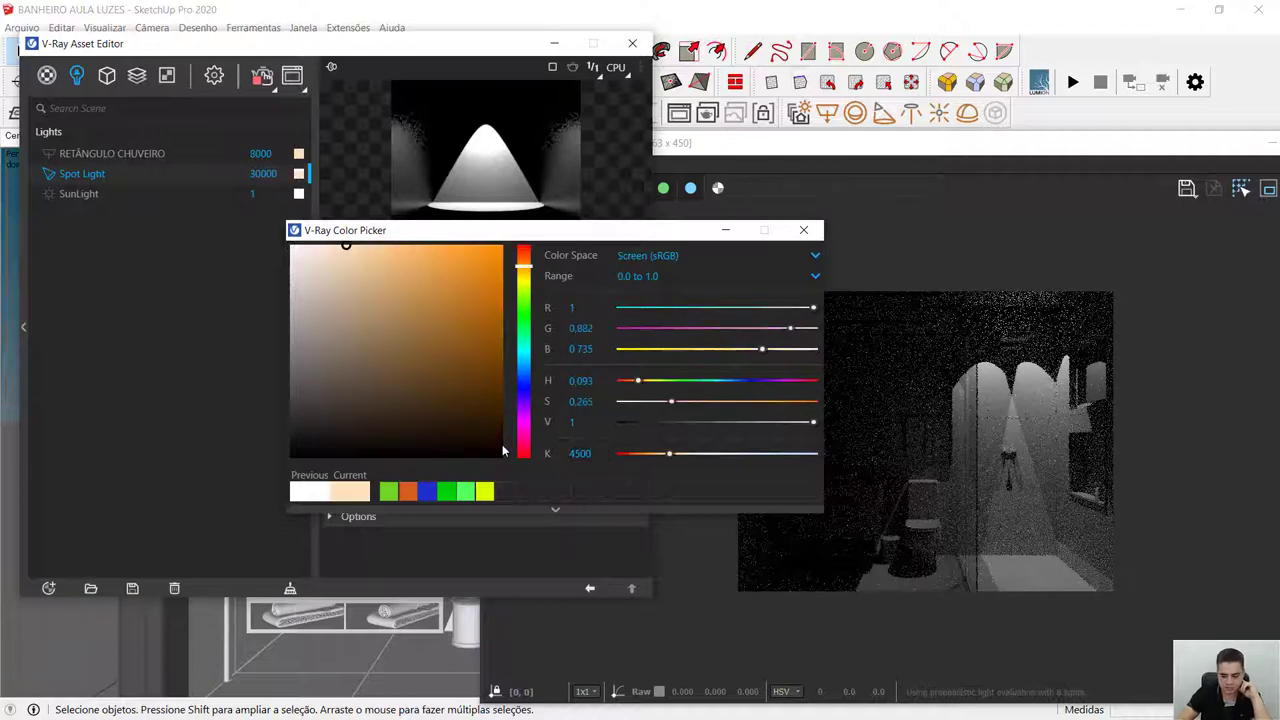
left_click(803, 230)
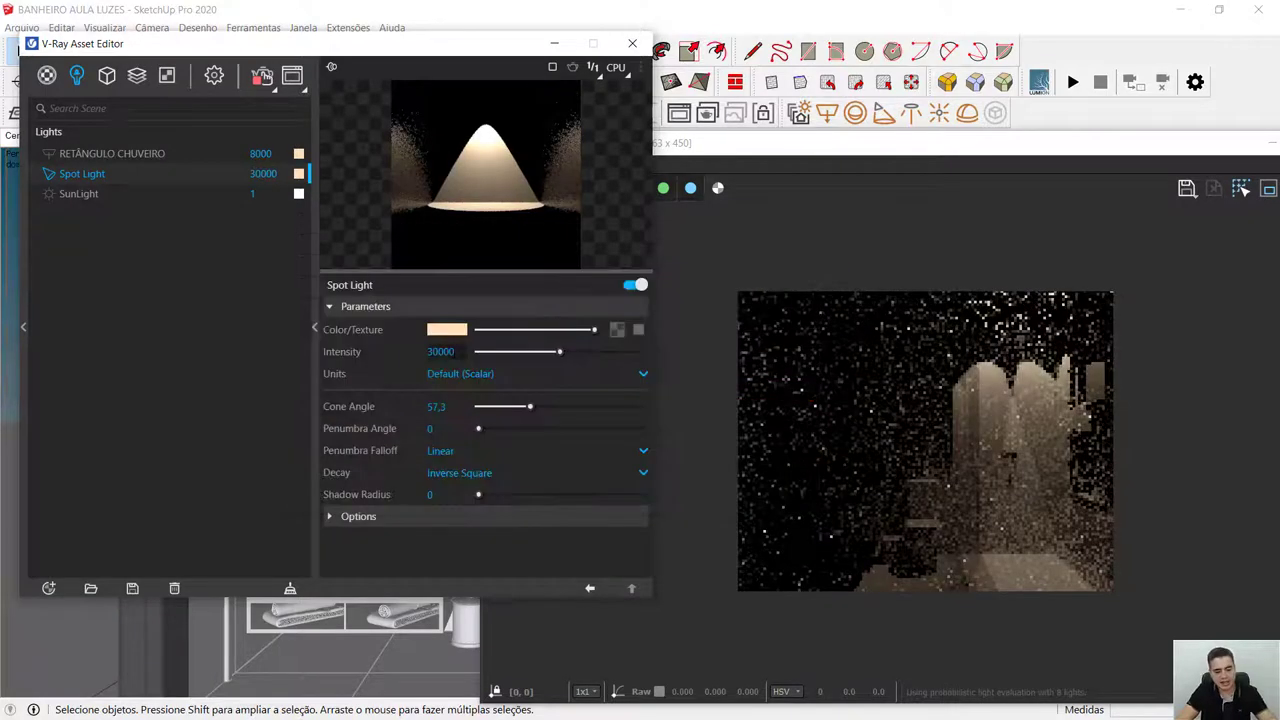
Test the spot light's cone angle at 20.81 and 126.79, leaving it at 114.29.
left_click(497, 409)
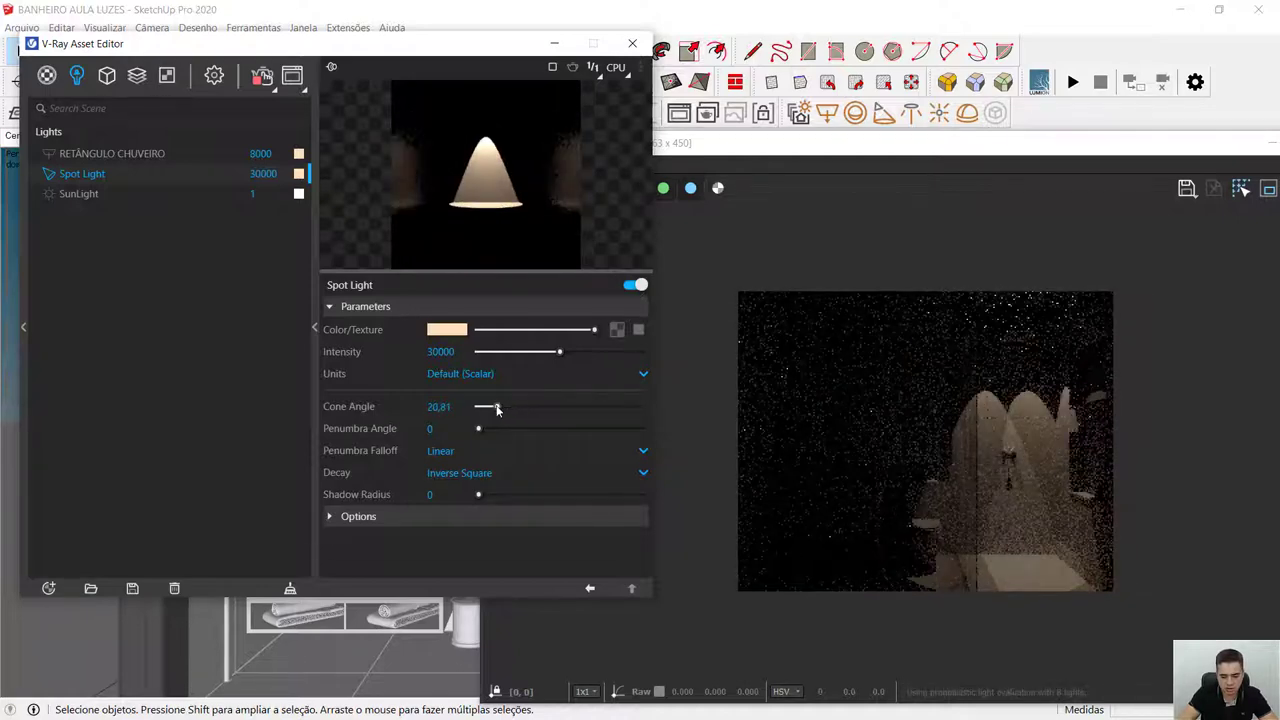
left_click(594, 410)
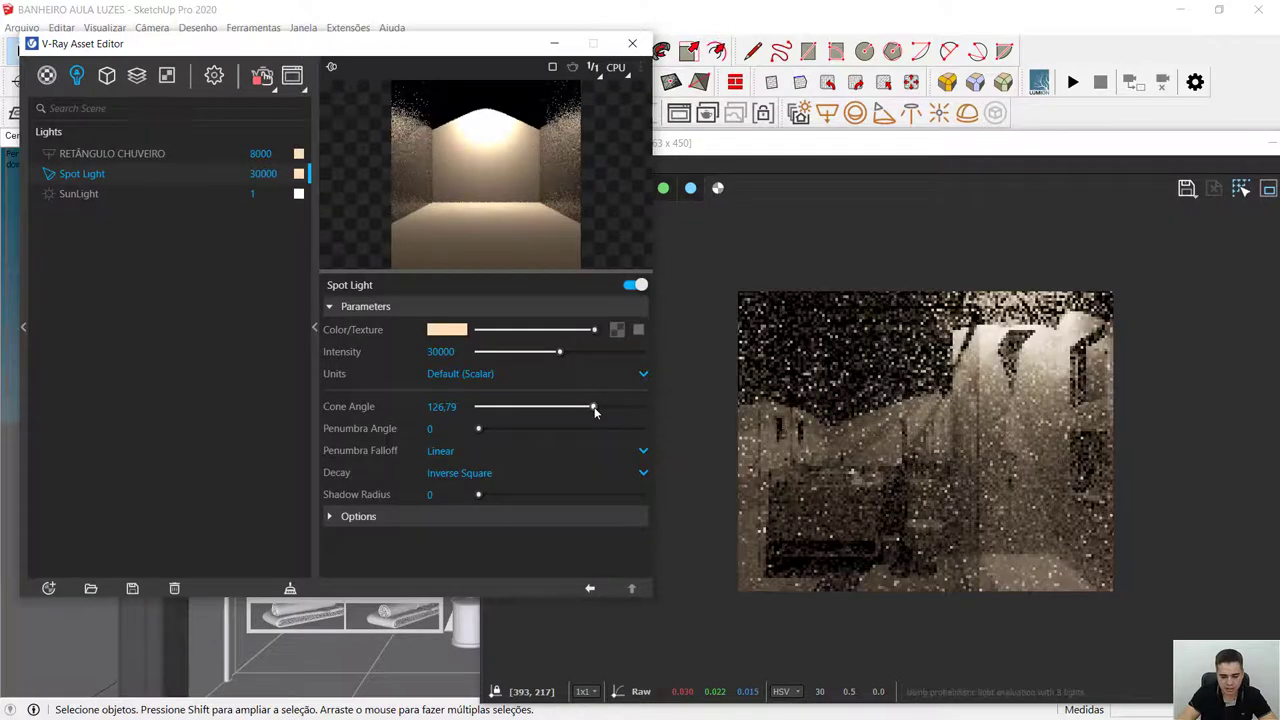
left_click_drag(594, 410, 583, 409)
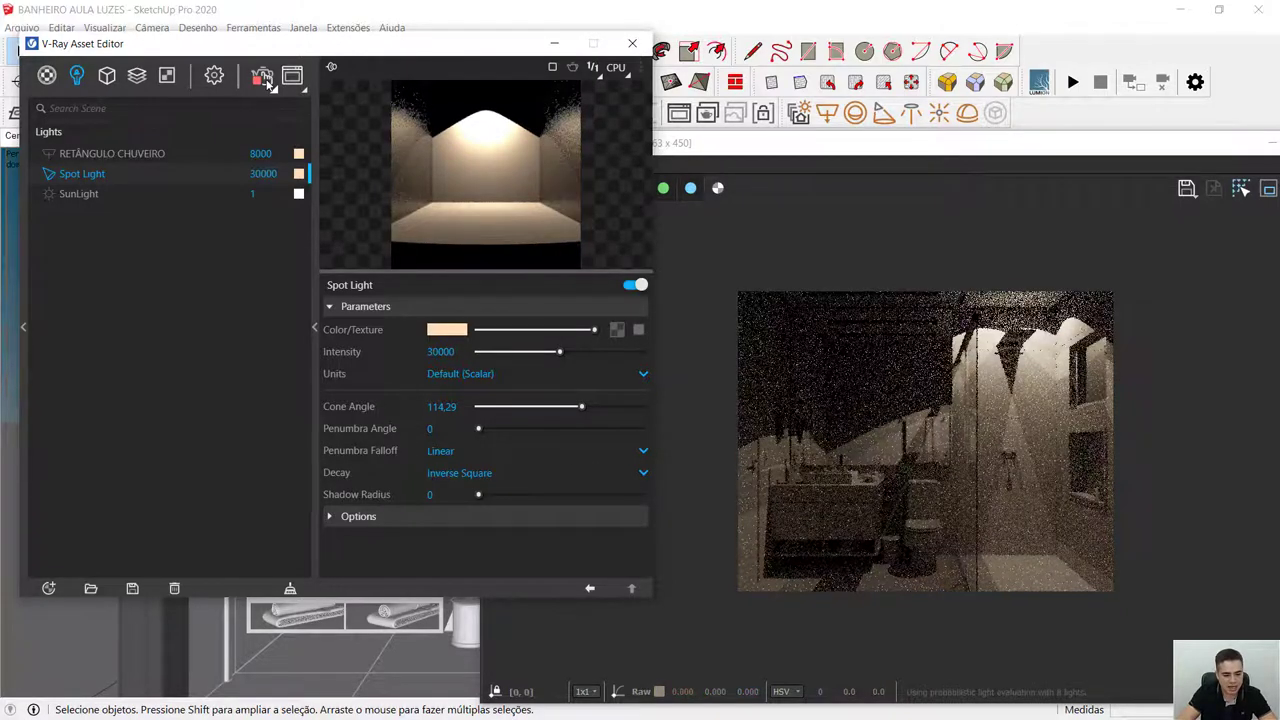
Stop the interactive render and close the V-Ray Frame Buffer and Asset Editor.
left_click_drag(1168, 146, 916, 117)
left_click(1098, 124)
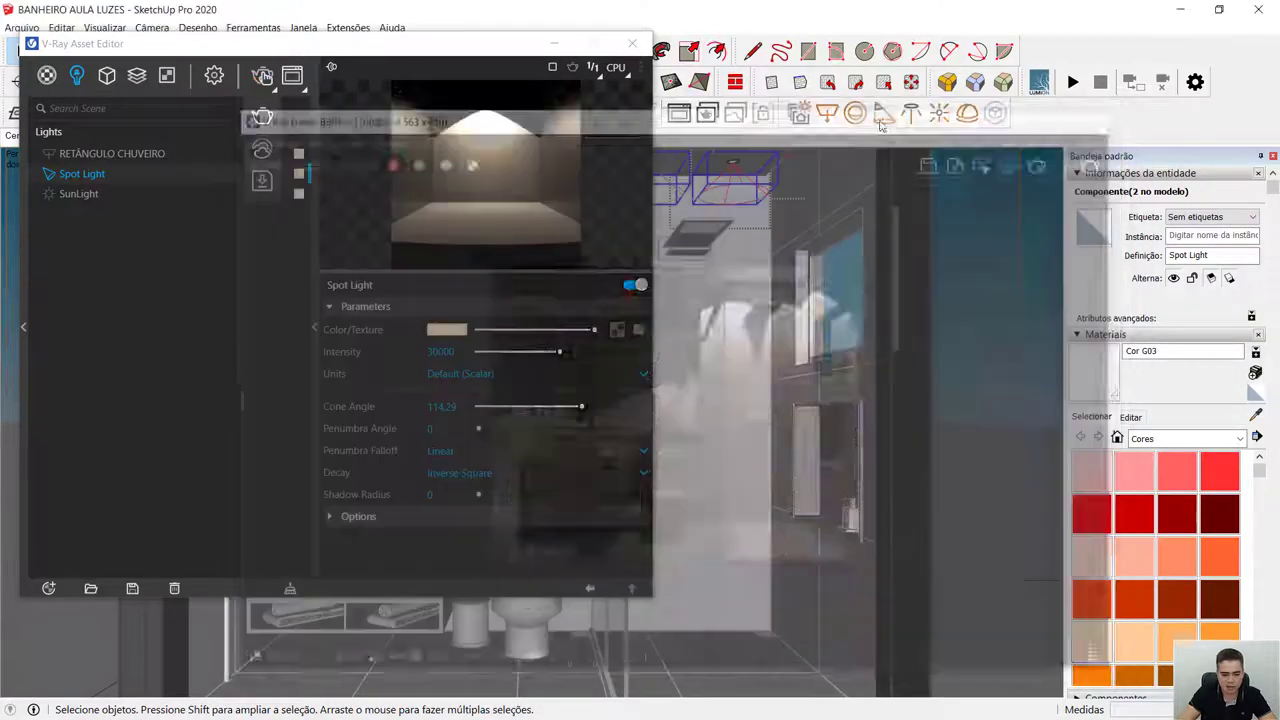
left_click(632, 43)
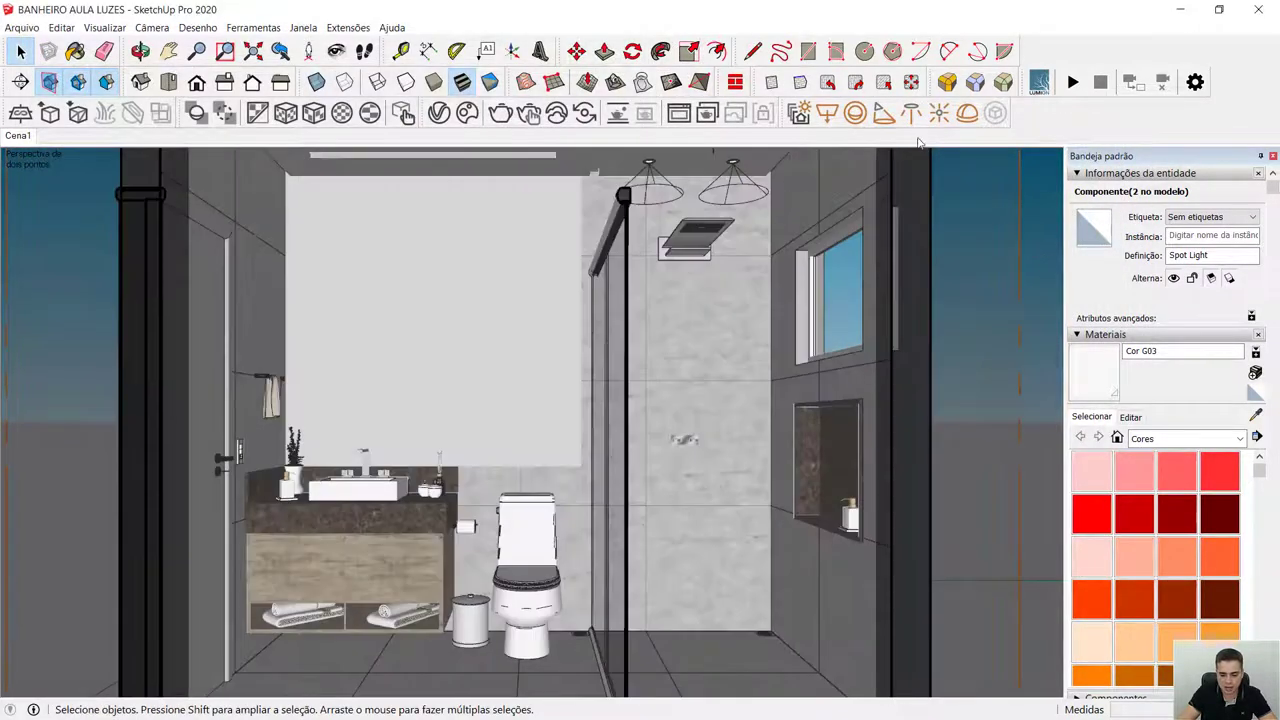
Delete the spot light from inside the shower downlight component nearest the window wall.
left_click(1042, 256)
scroll(734, 265, "down", 3)
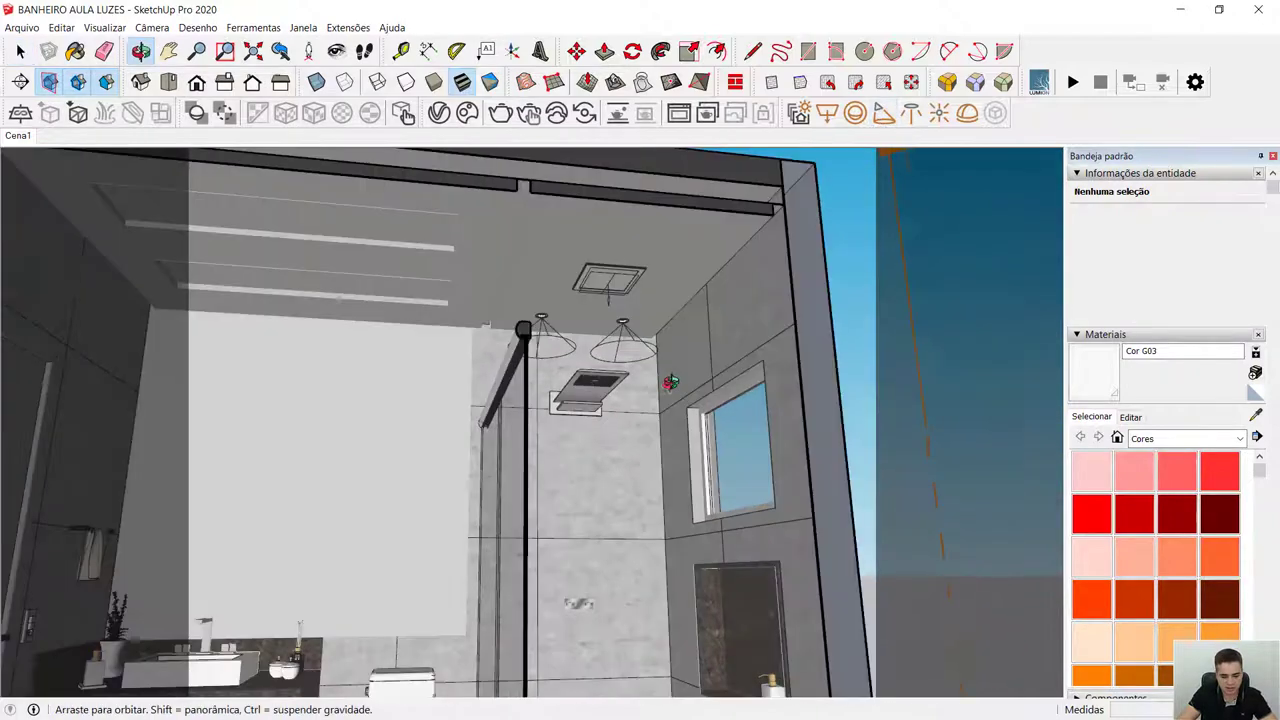
middle_click_drag(734, 265, 560, 290)
scroll(548, 278, "down", 4)
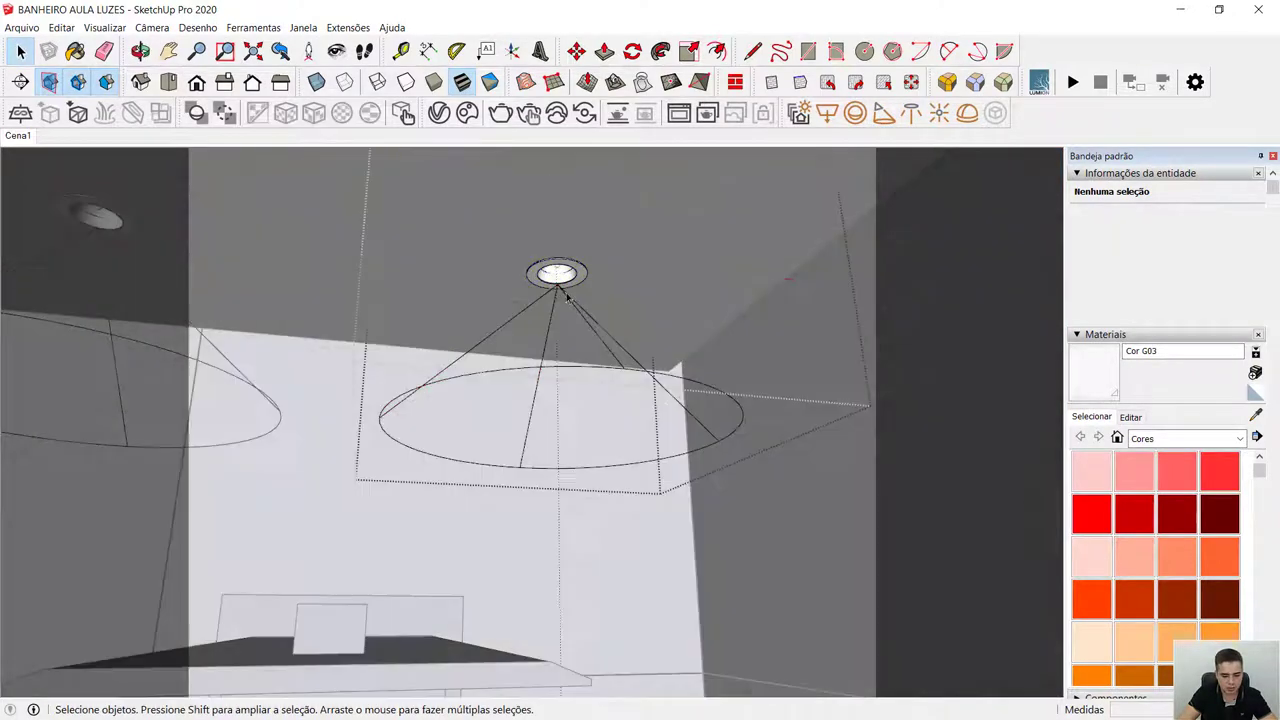
left_click(560, 285)
left_click(554, 238)
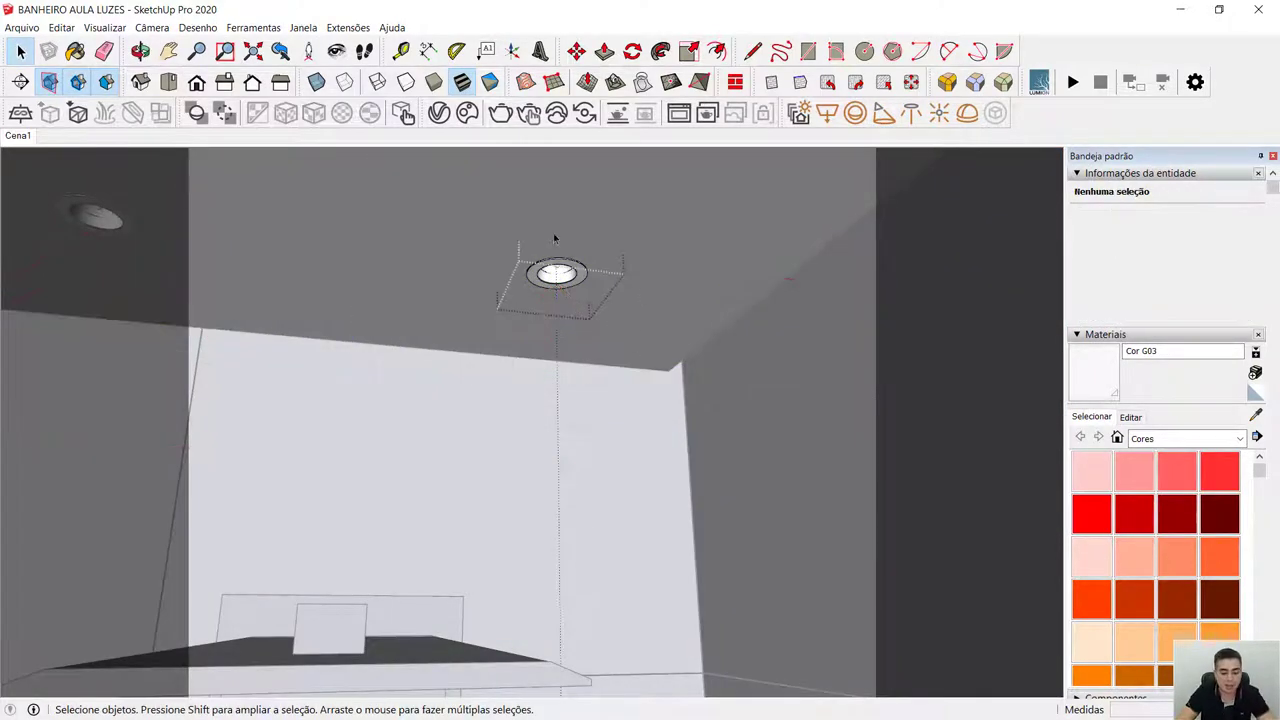
Start the IES Light tool and look through the browser's Google results for IES light downloads.
left_click(913, 116)
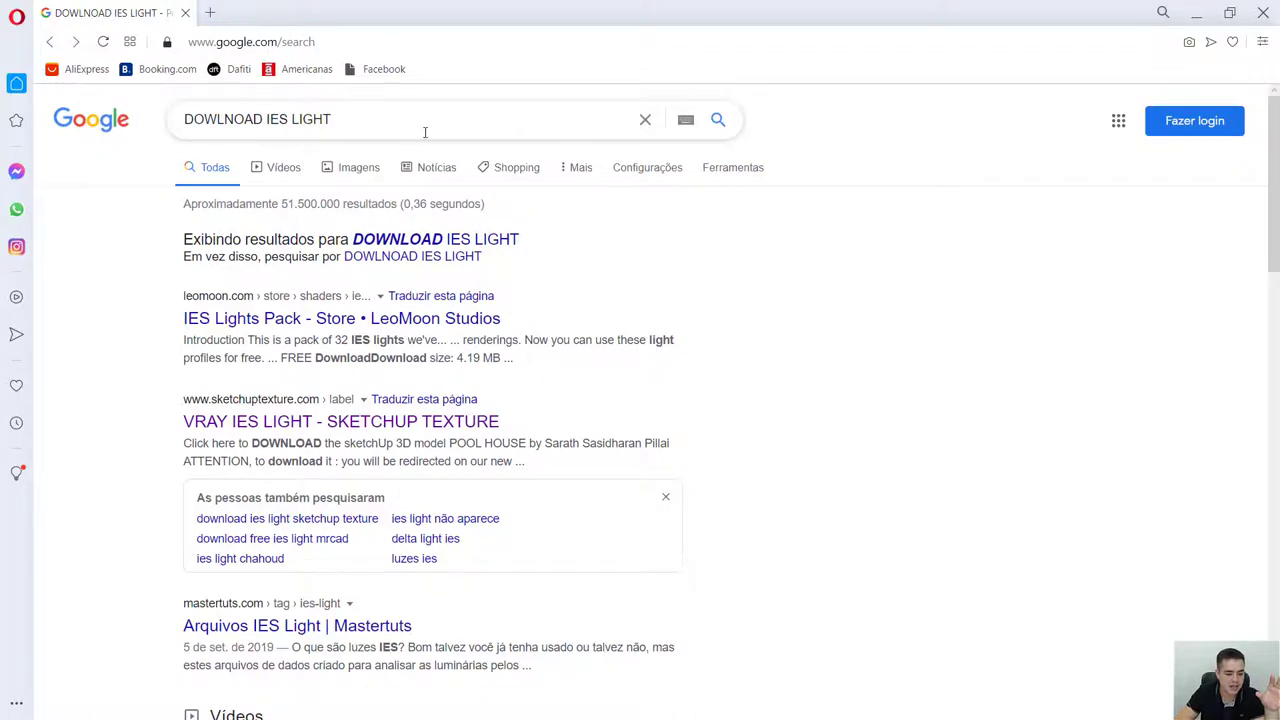
scroll(820, 314, "down", 8)
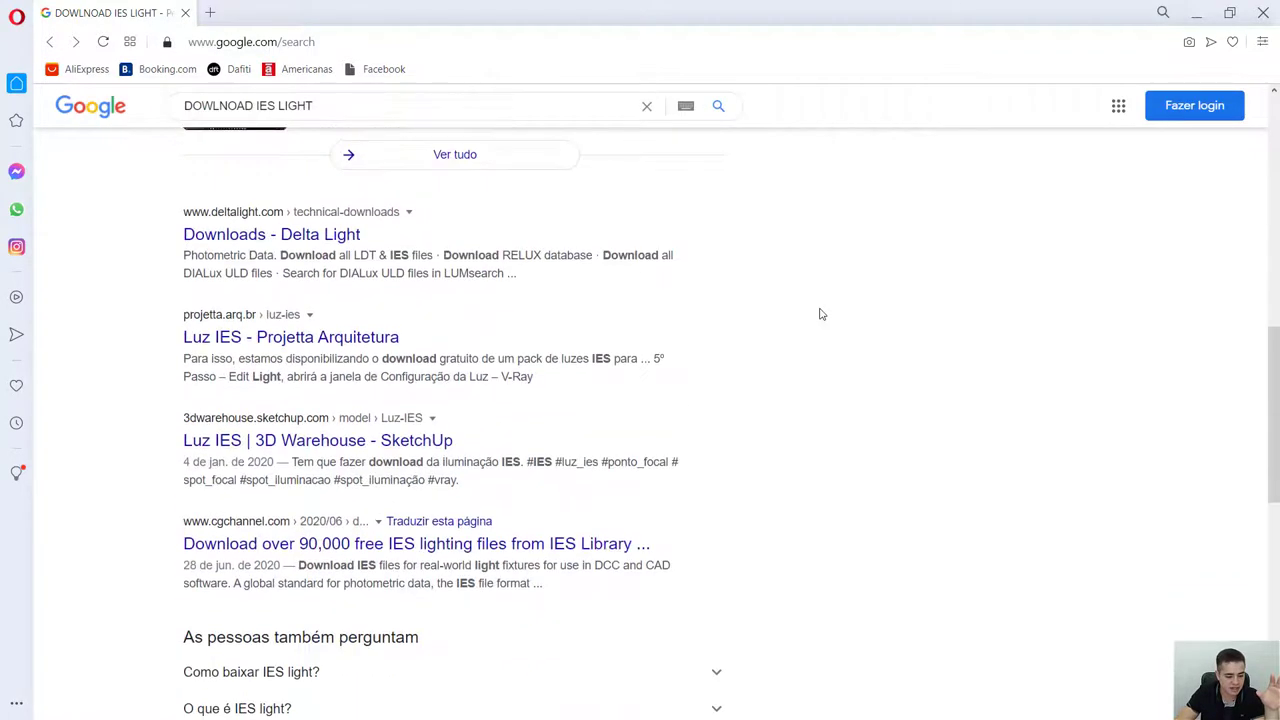
scroll(805, 330, "down", 3)
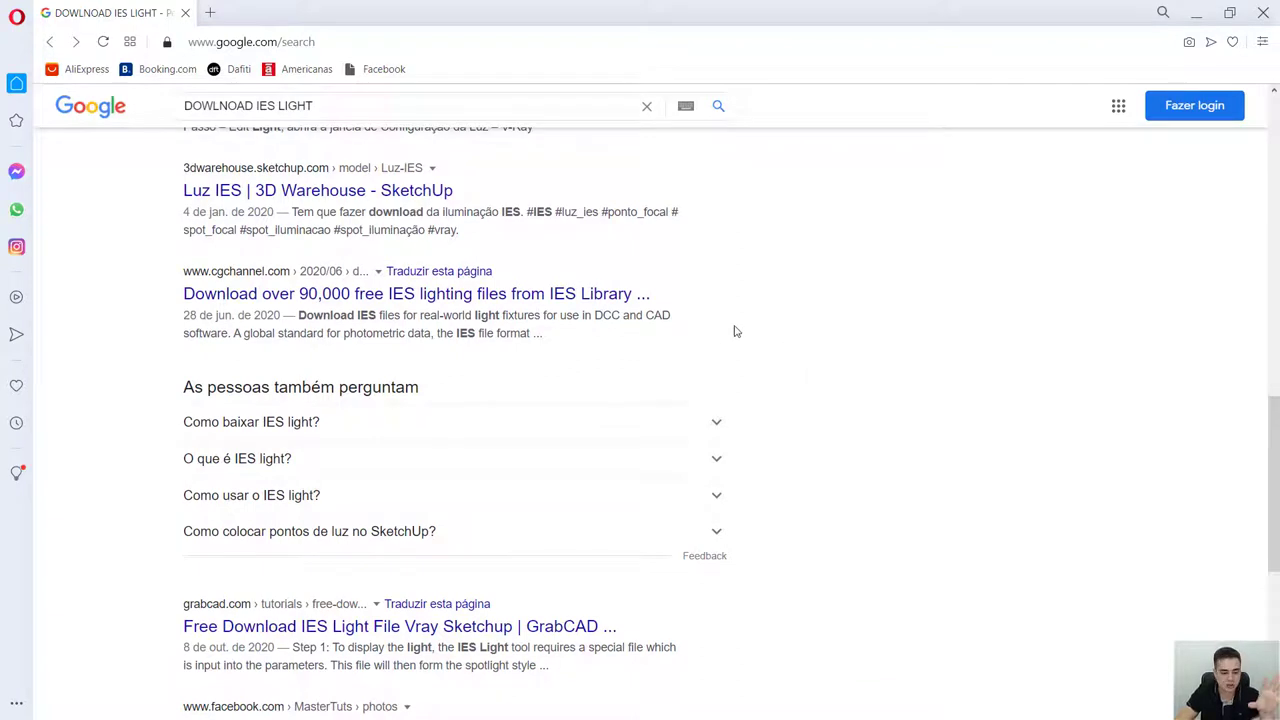
scroll(736, 333, "down", 2)
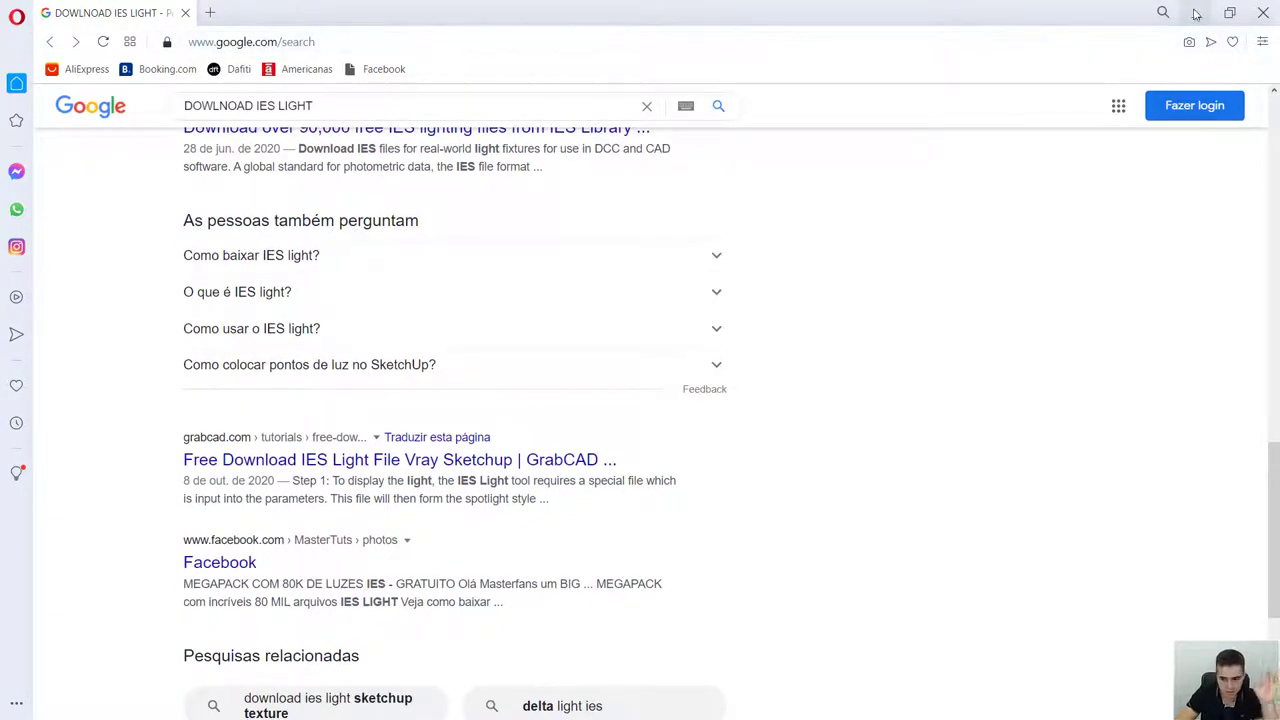
left_click(1196, 13)
Load the 19.ies file from the FILE PATH folder and place the IES light at the lamp inside the shower downlight.
double_click(580, 268)
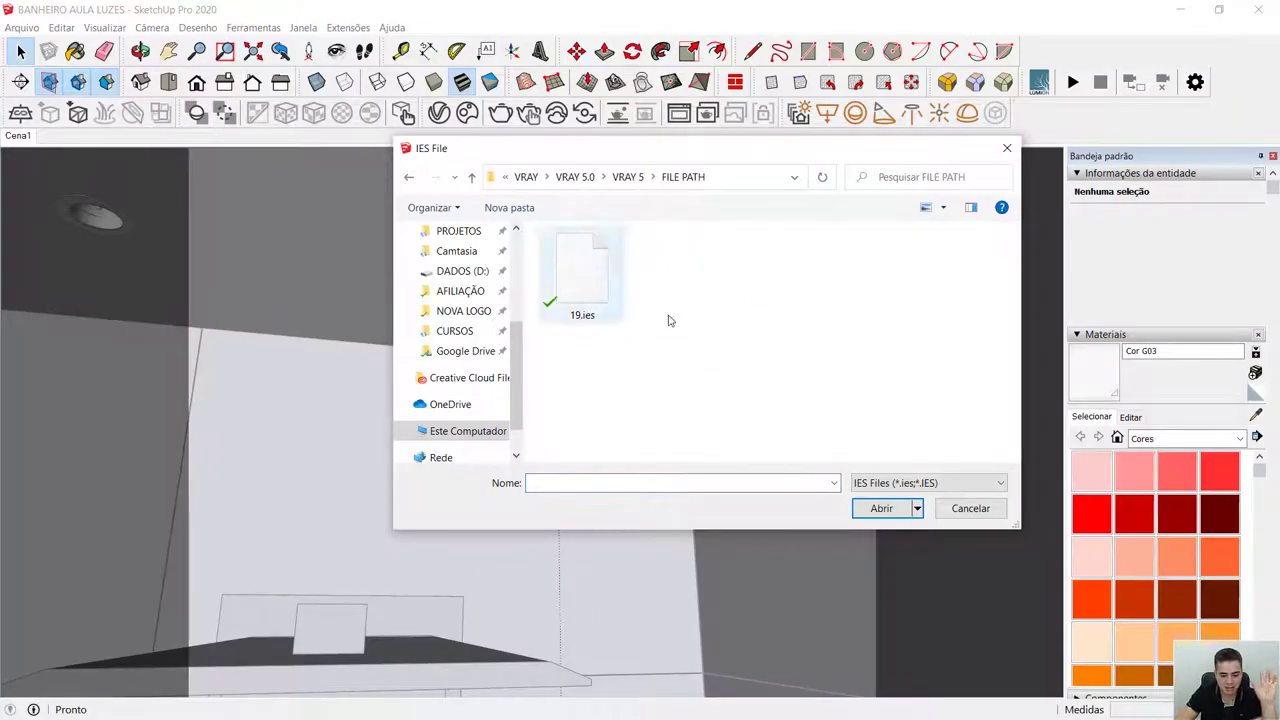
left_click(580, 318)
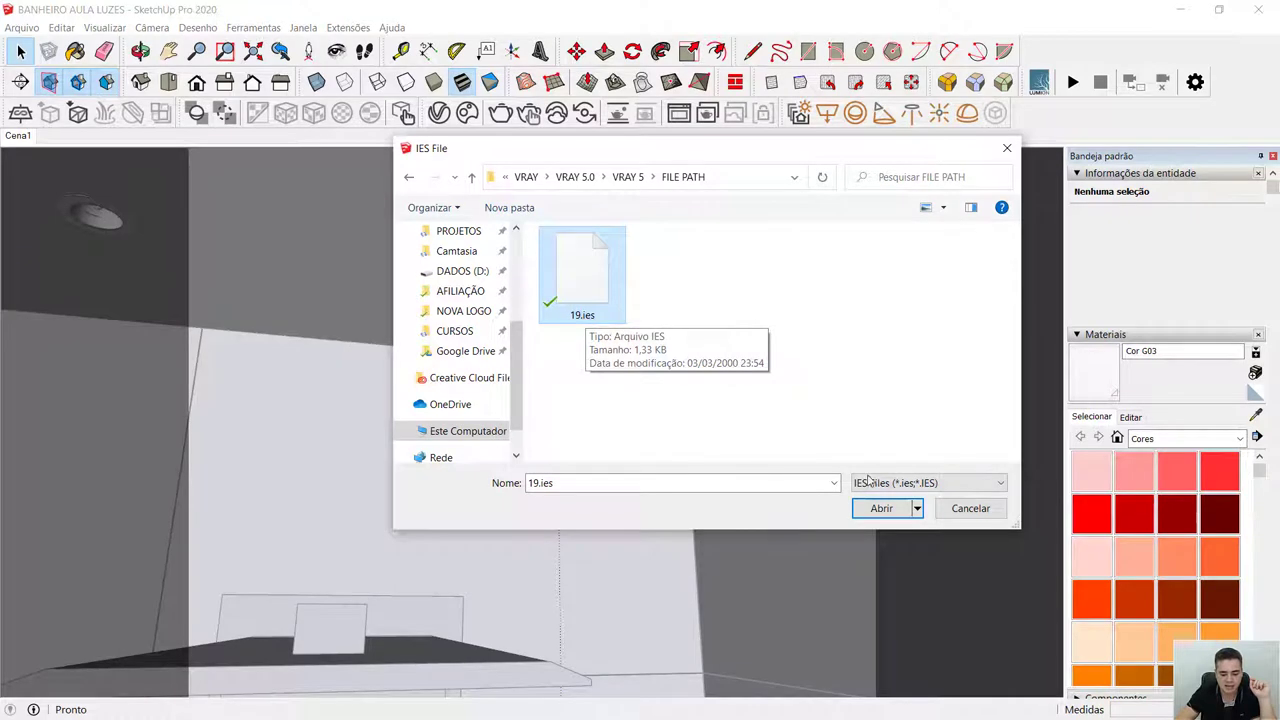
left_click(881, 508)
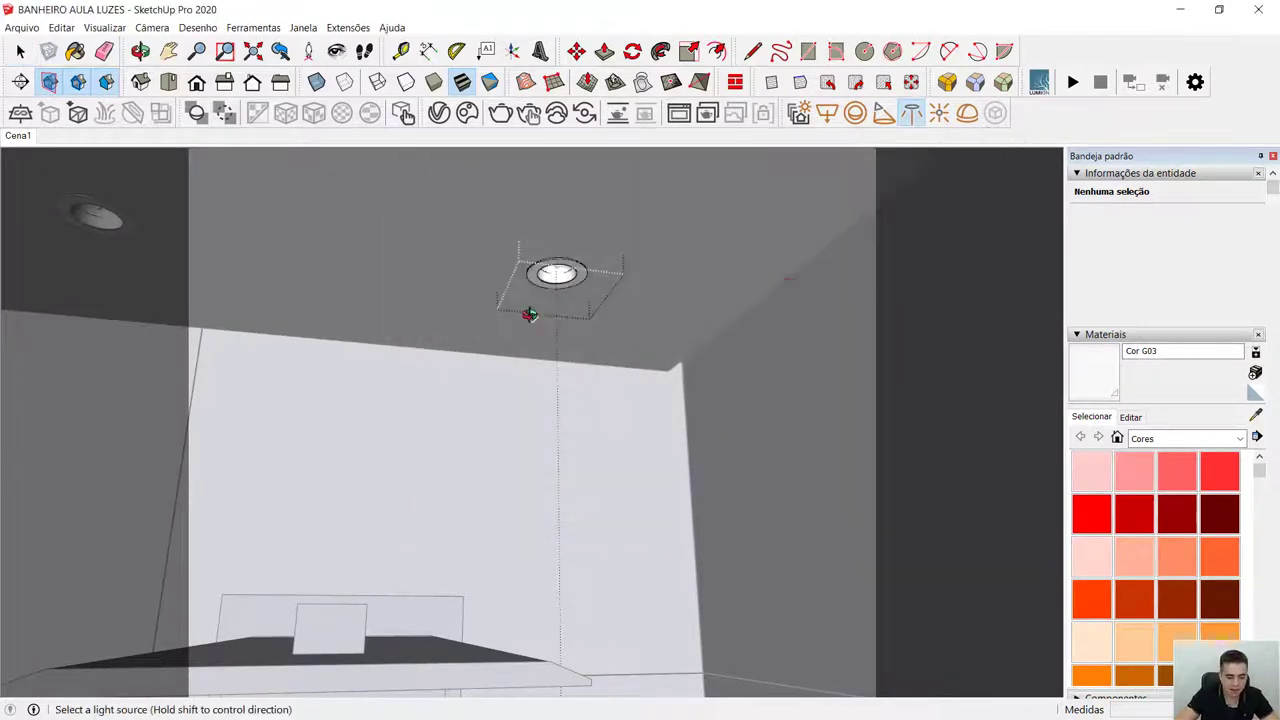
scroll(540, 295, "up", 6)
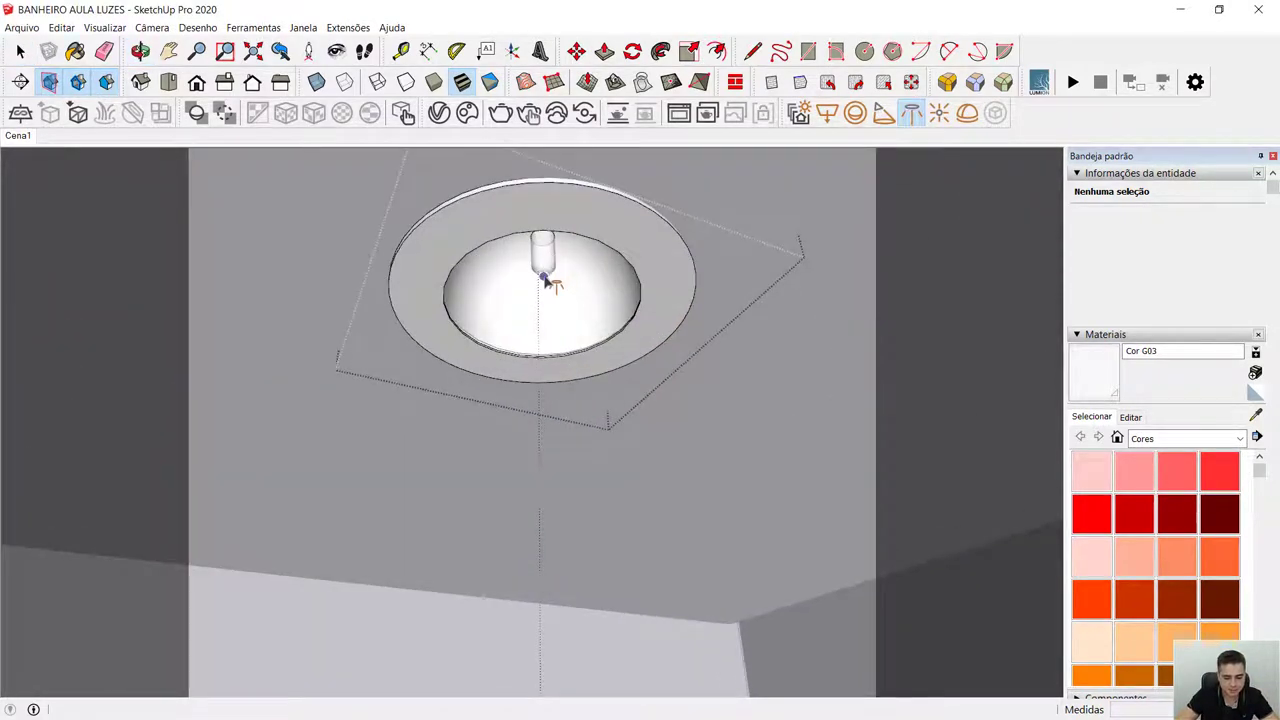
scroll(514, 471, "down", 6)
key("space")
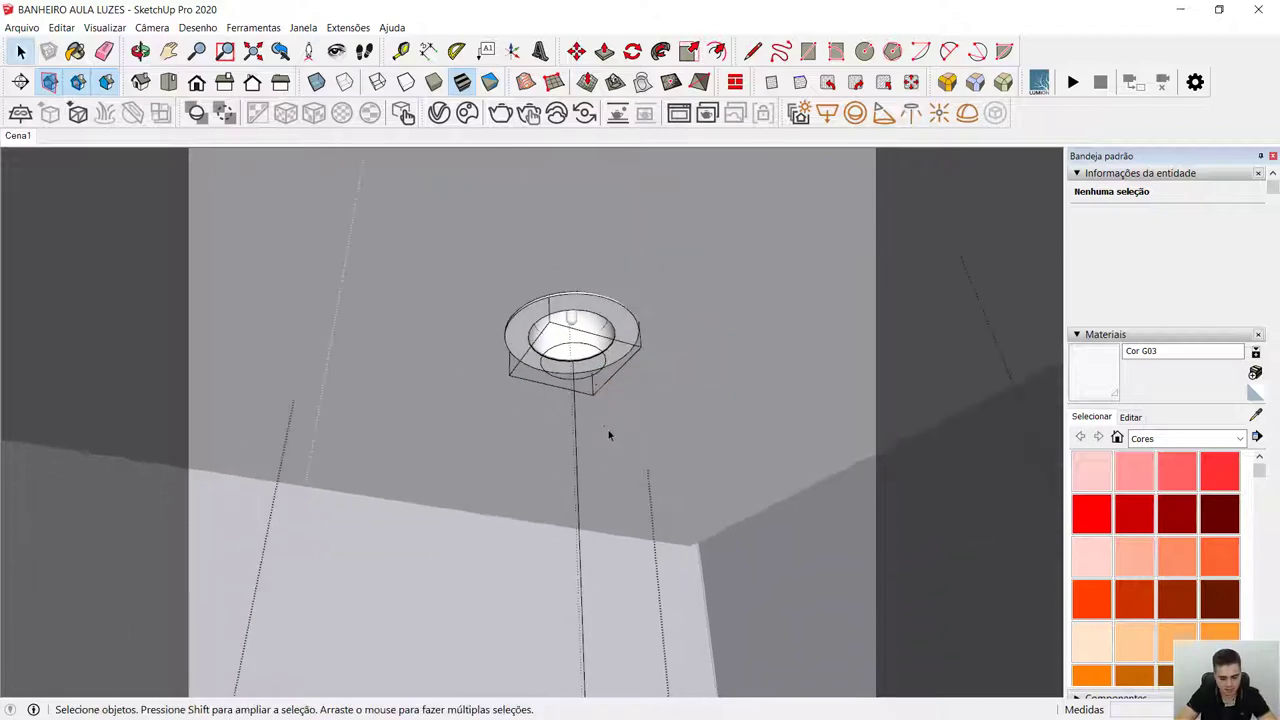
Move the IES light straight down out of the shower downlight by a distance of 2.
scroll(436, 464, "up", 5)
scroll(460, 490, "down", 5)
middle_click_drag(486, 517, 671, 486)
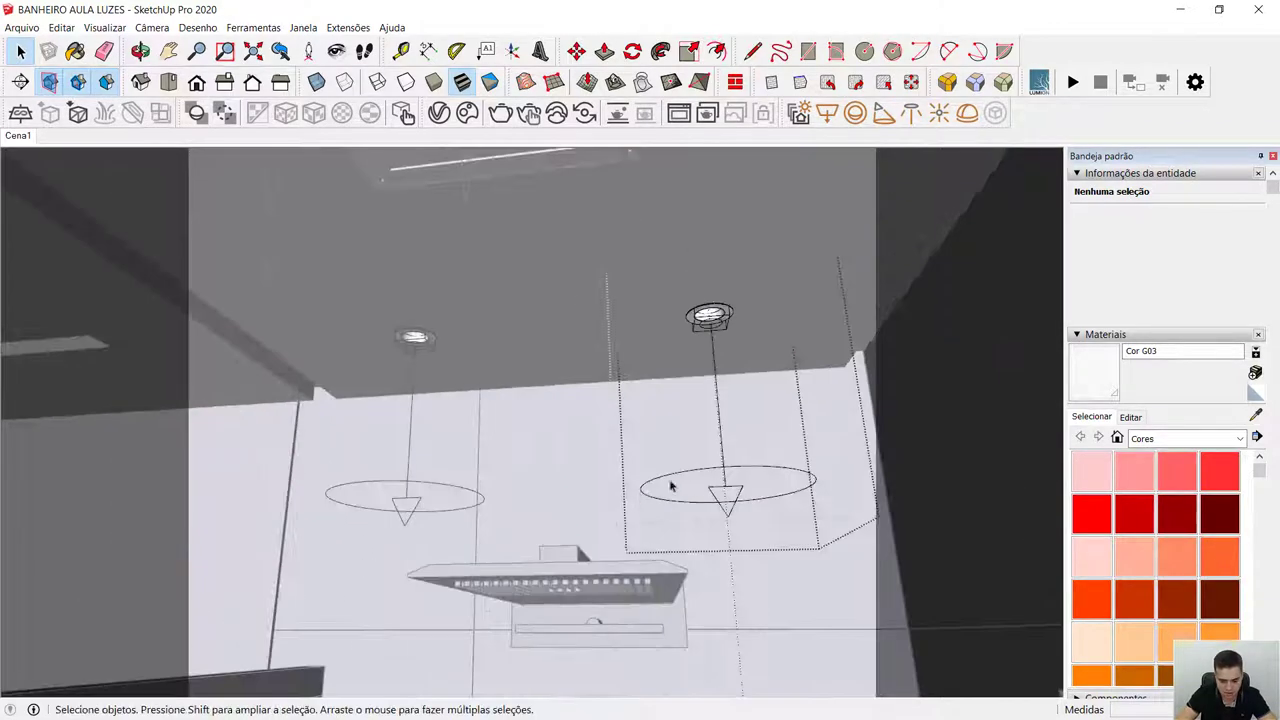
left_click(703, 479)
key("m")
left_click(586, 420)
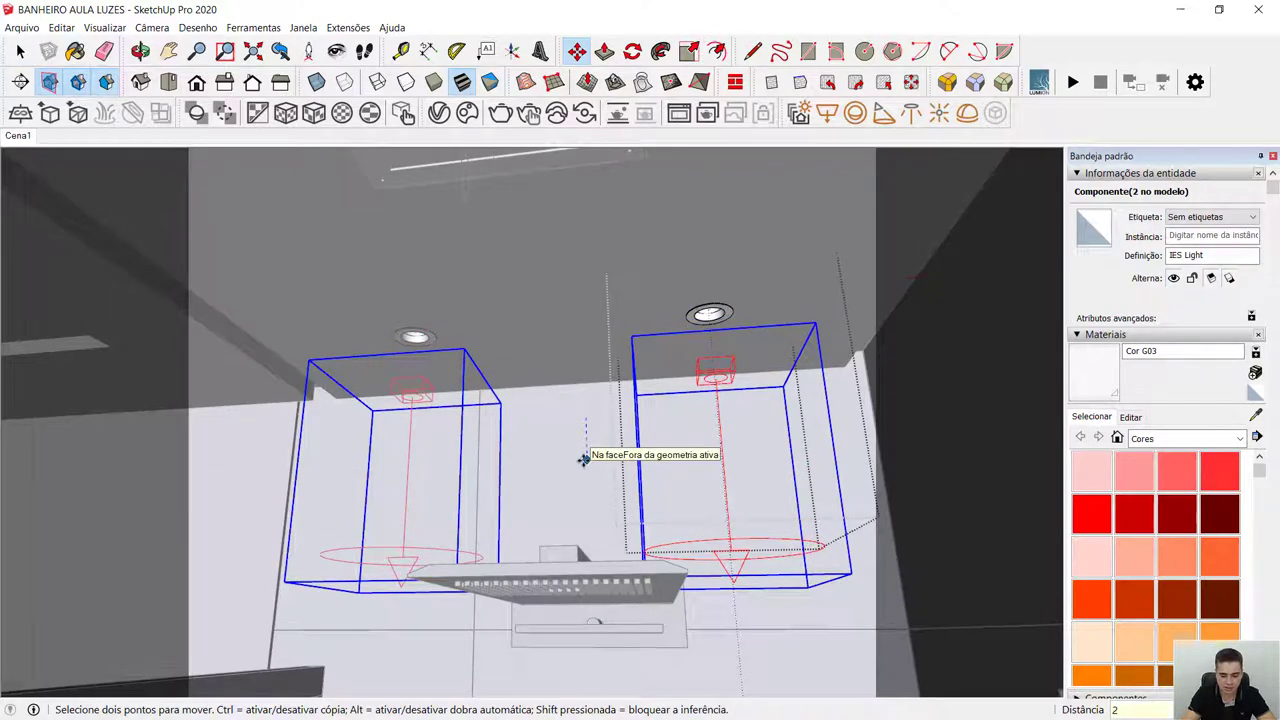
key("Return")
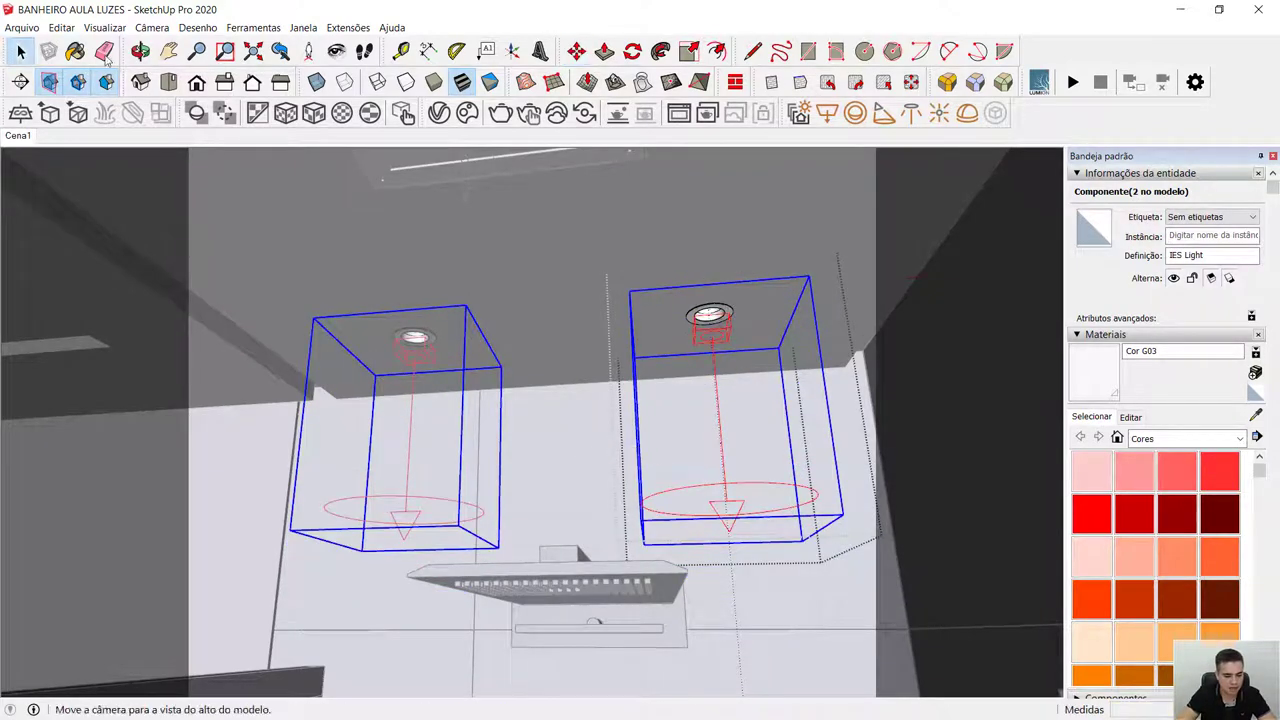
Render the Cena1 scene view interactively and open the IES light's settings in the Asset Editor beside the Frame Buffer.
left_click(20, 51)
left_click(20, 136)
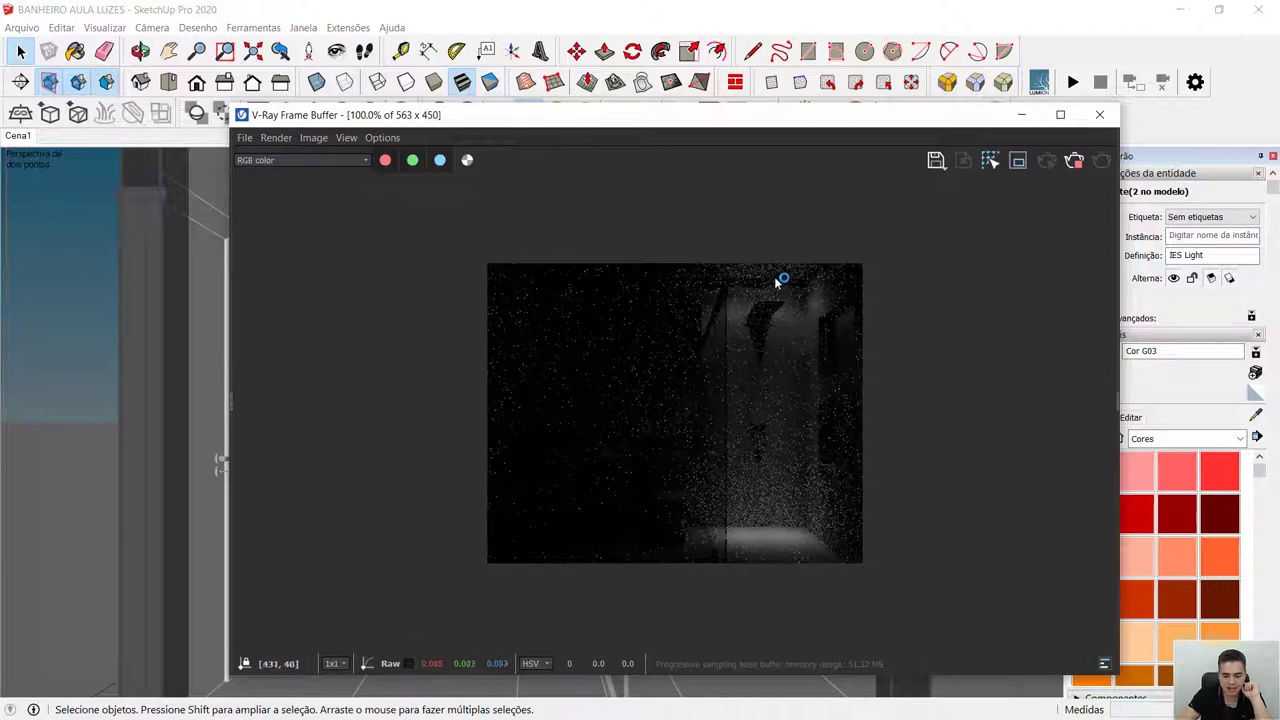
left_click_drag(720, 123, 830, 197)
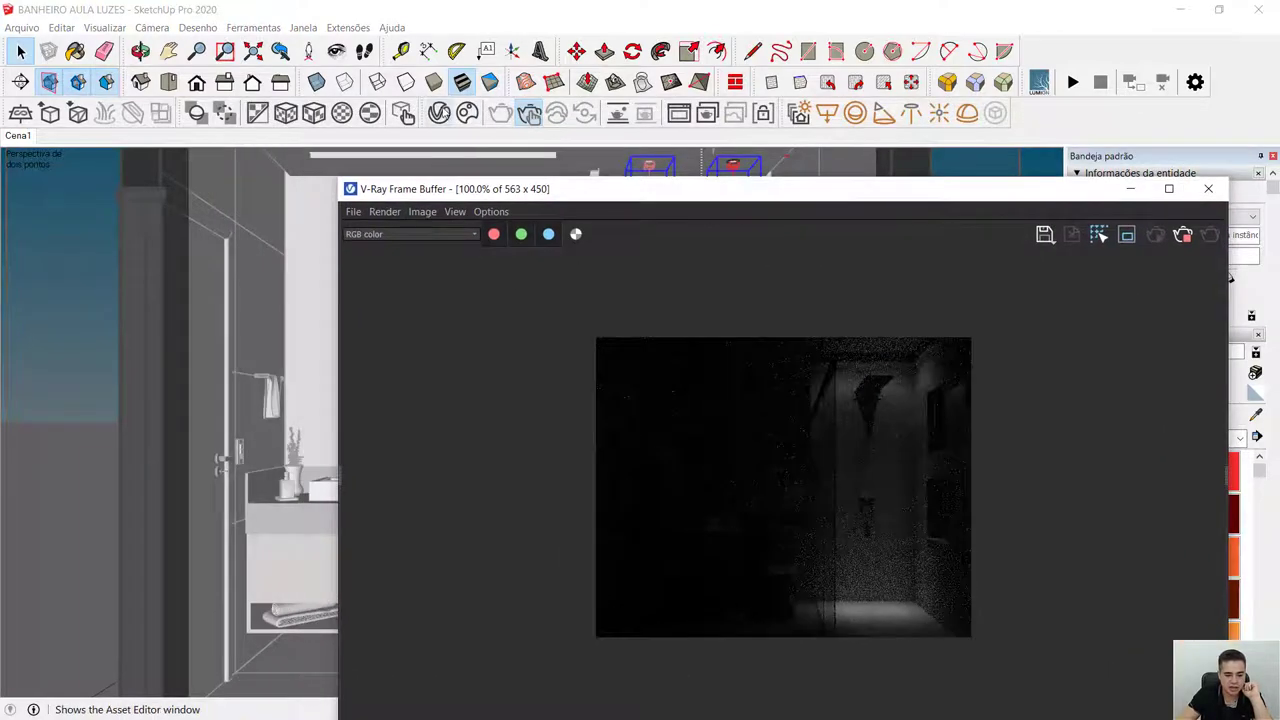
left_click(440, 114)
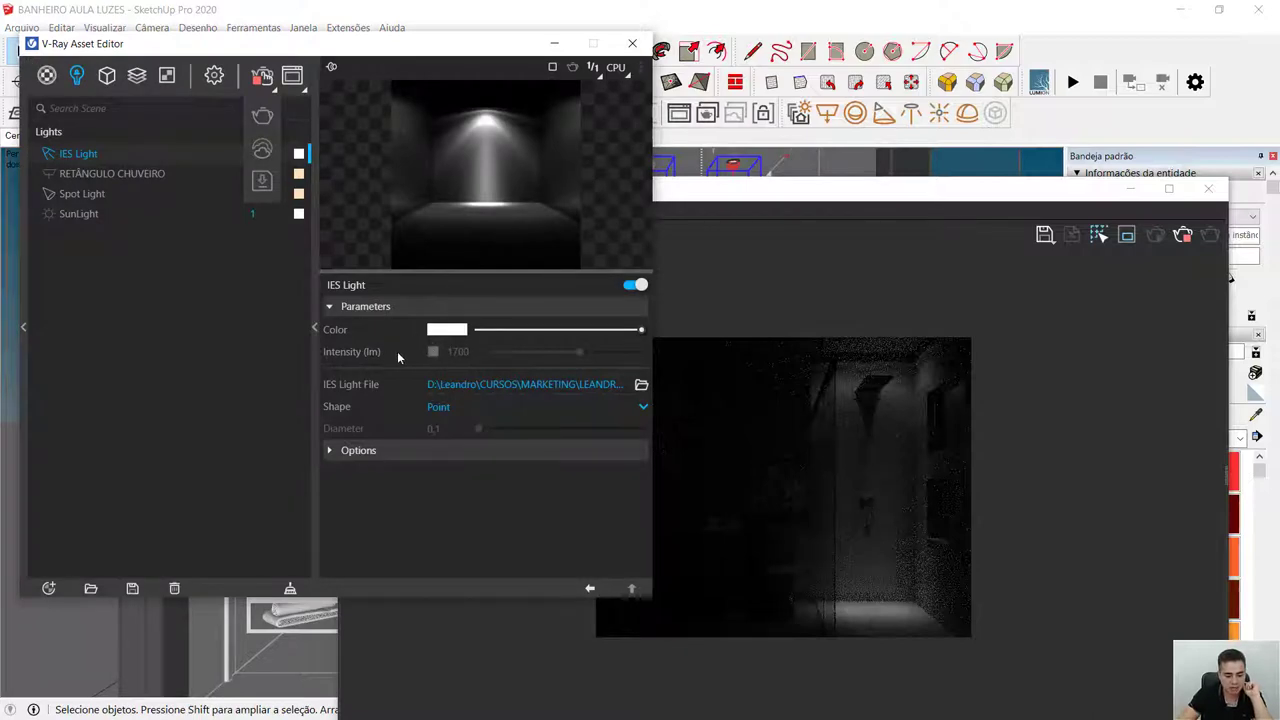
Enable the IES light's intensity override, try 17000 lm, and set it to 50000 lm.
left_click(433, 352)
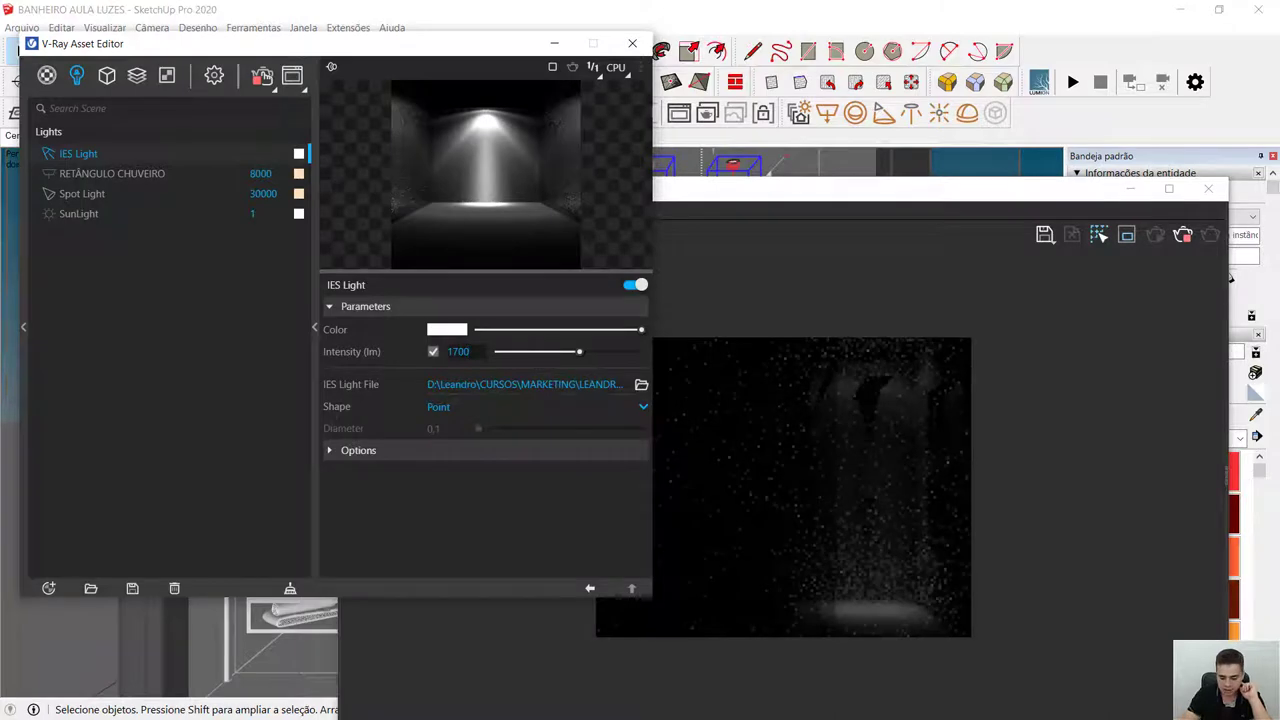
type("0")
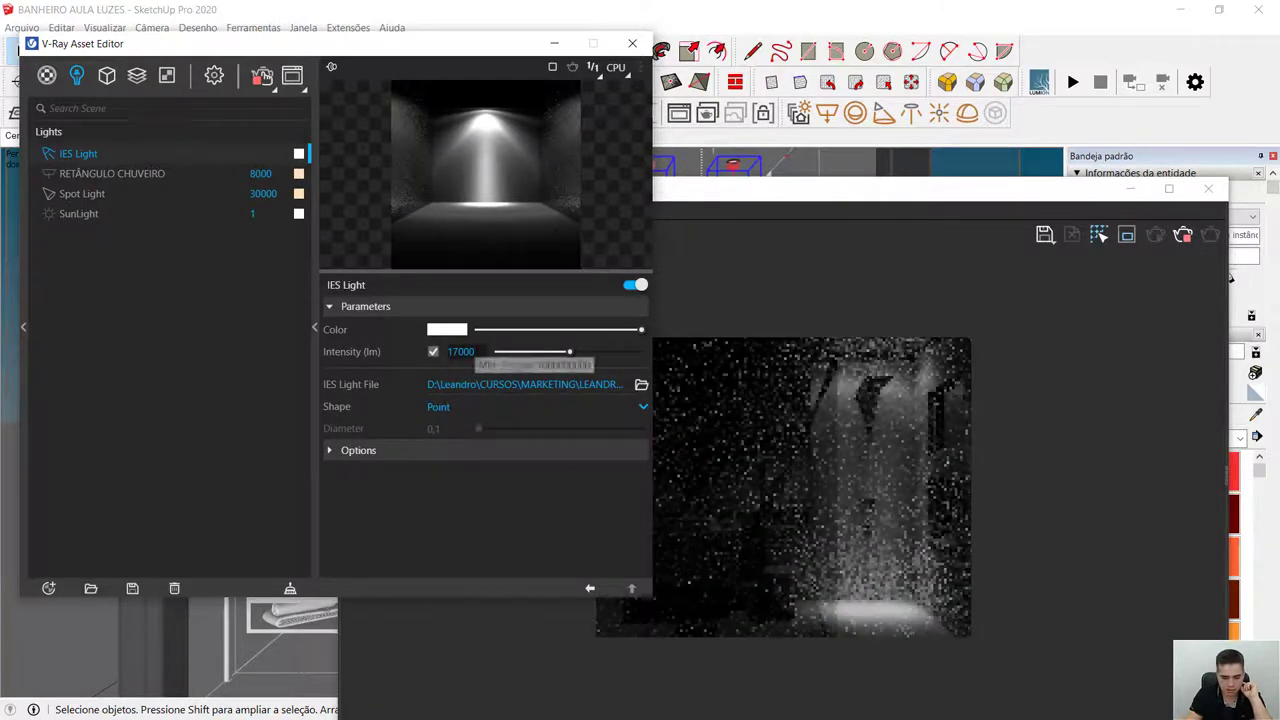
key("ctrl+a")
type("5")
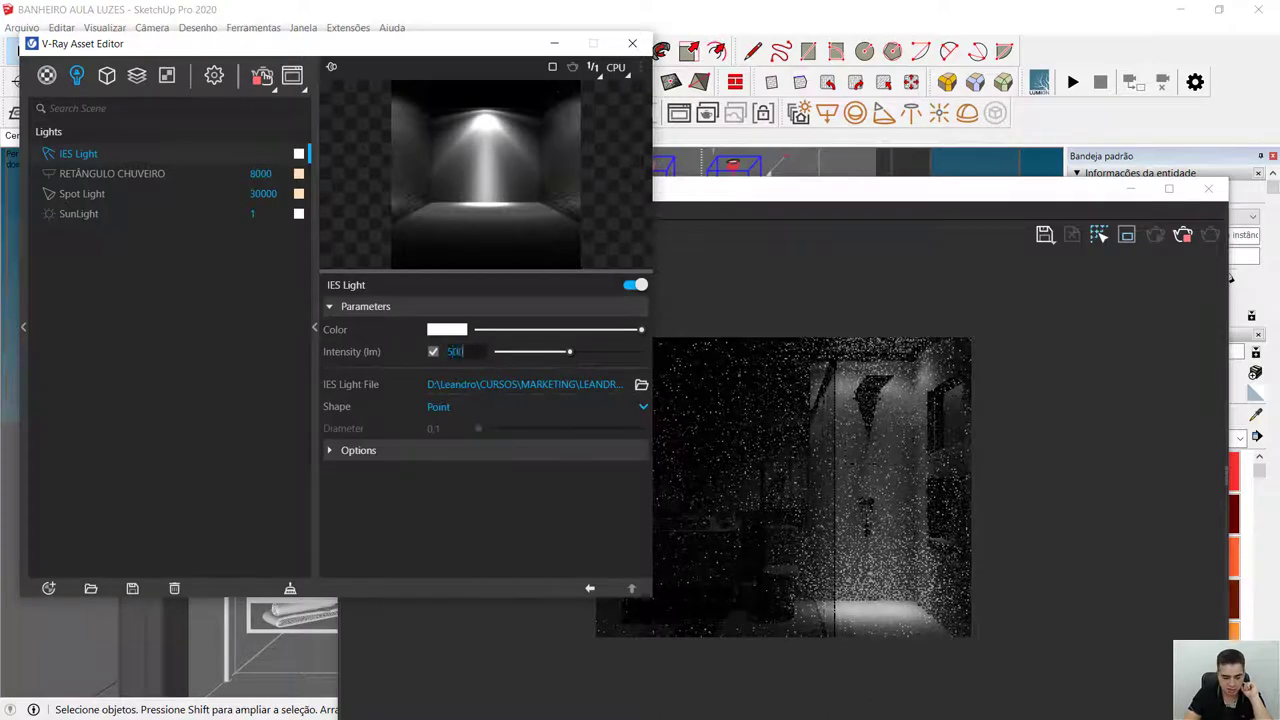
key("Return")
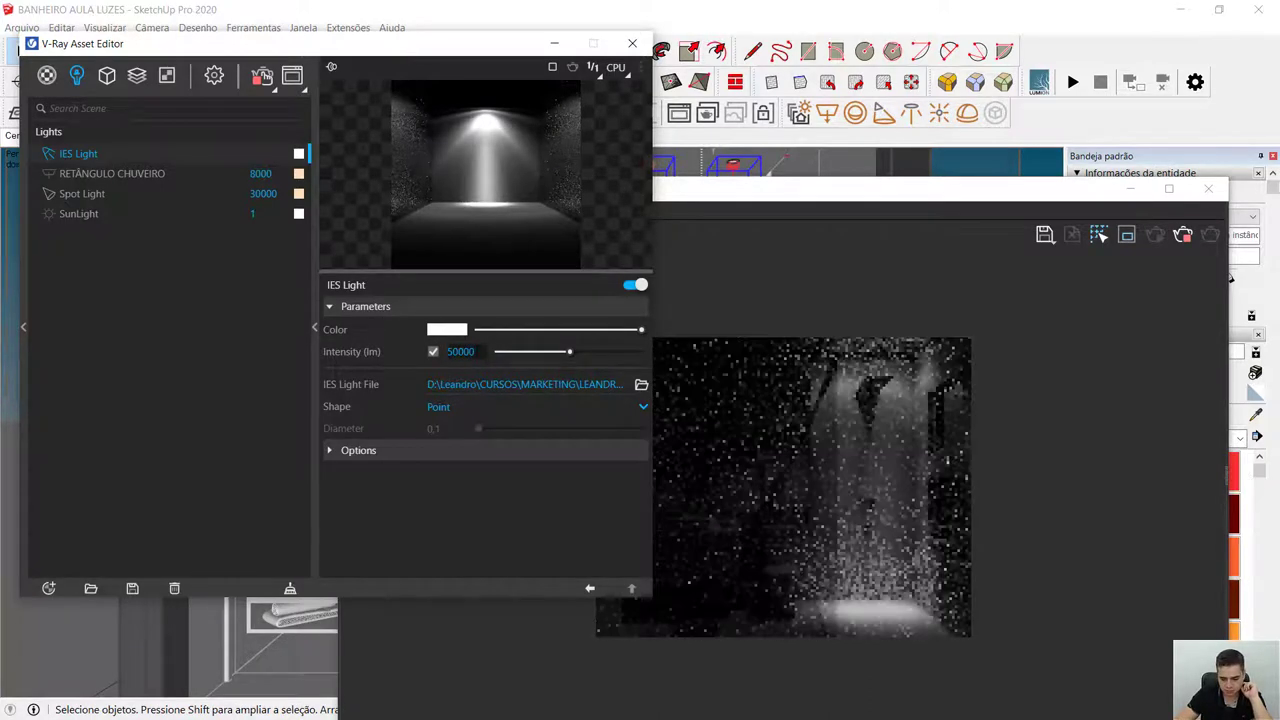
Set the IES light's colour temperature to 4500 K and its intensity to 70000 lm.
left_click(434, 330)
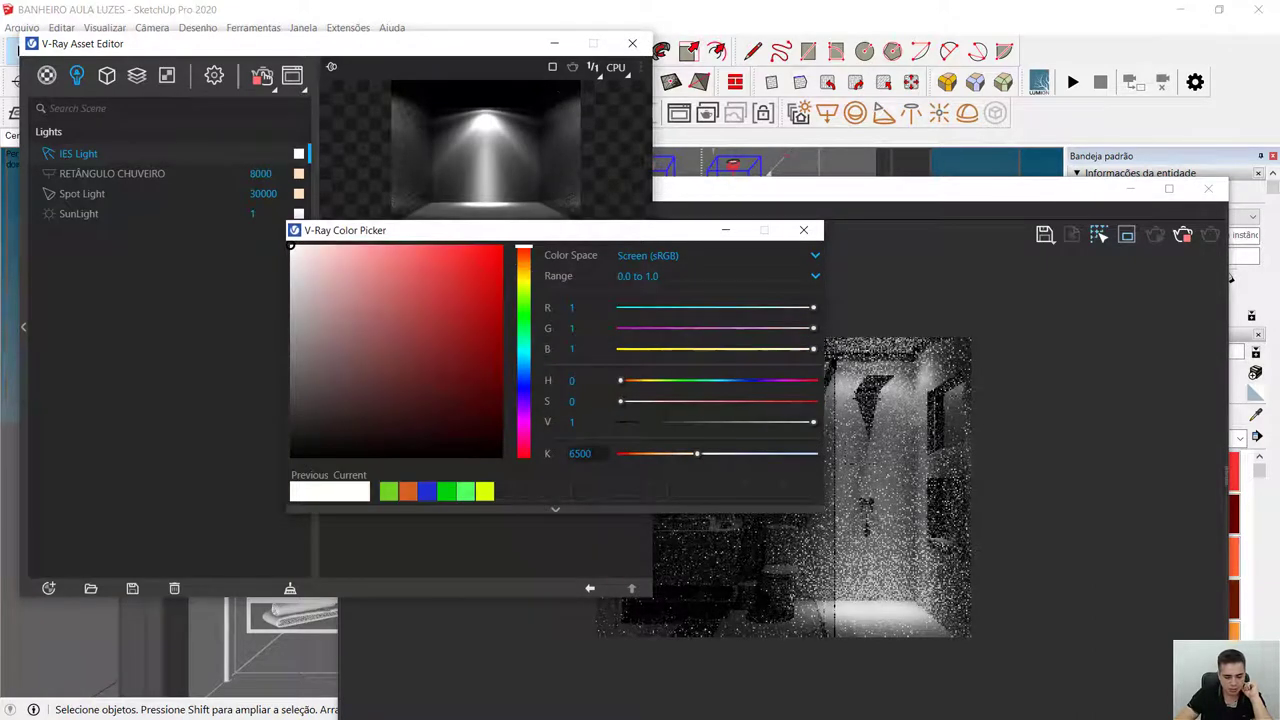
type("4500")
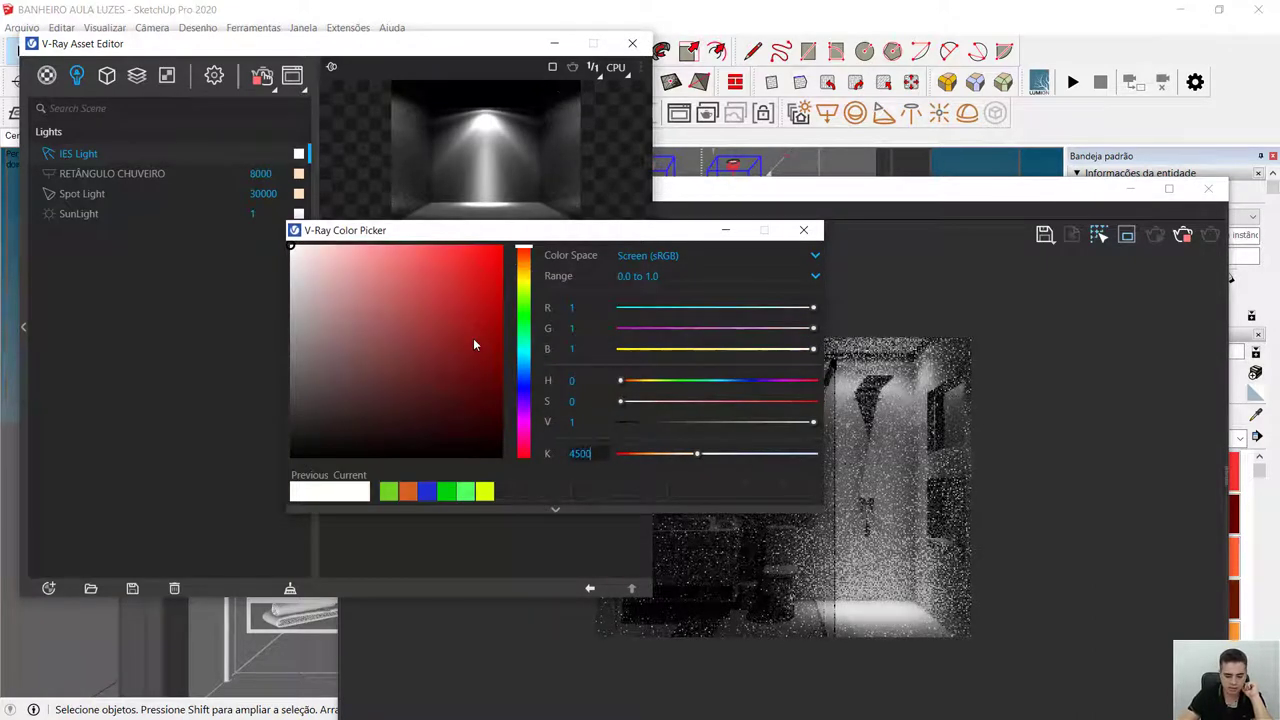
key("Return")
left_click(803, 230)
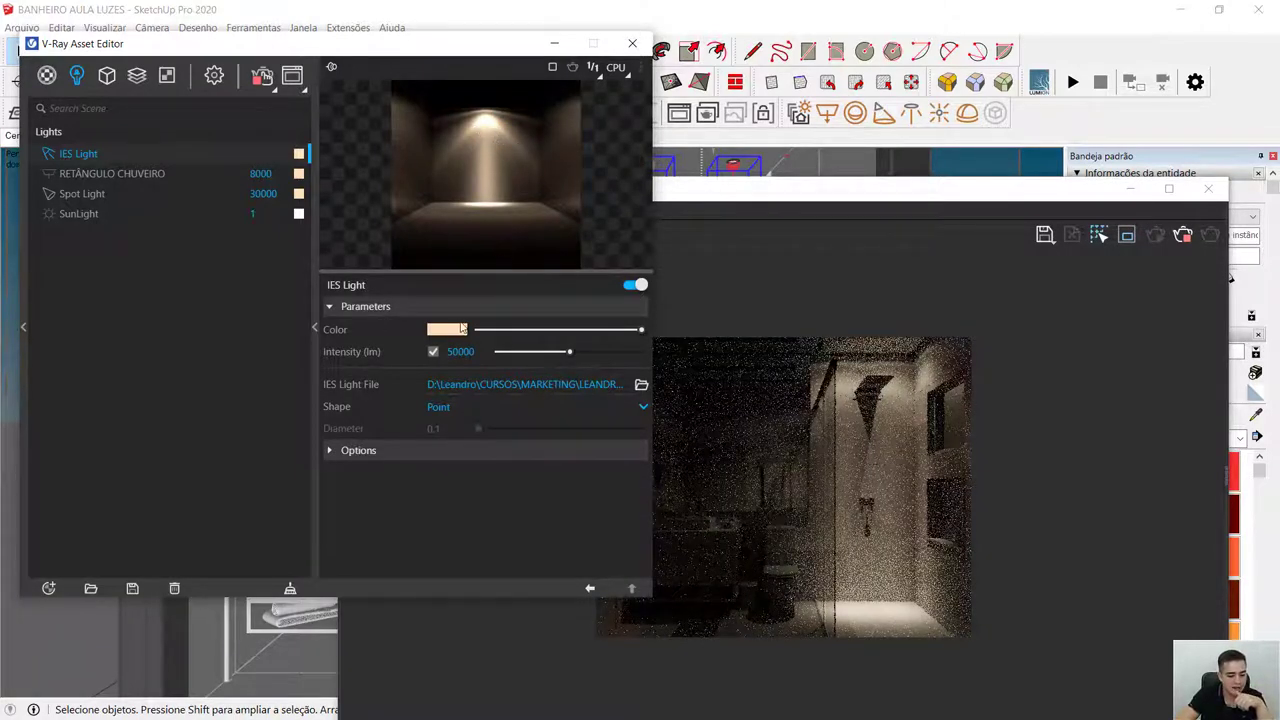
type("700")
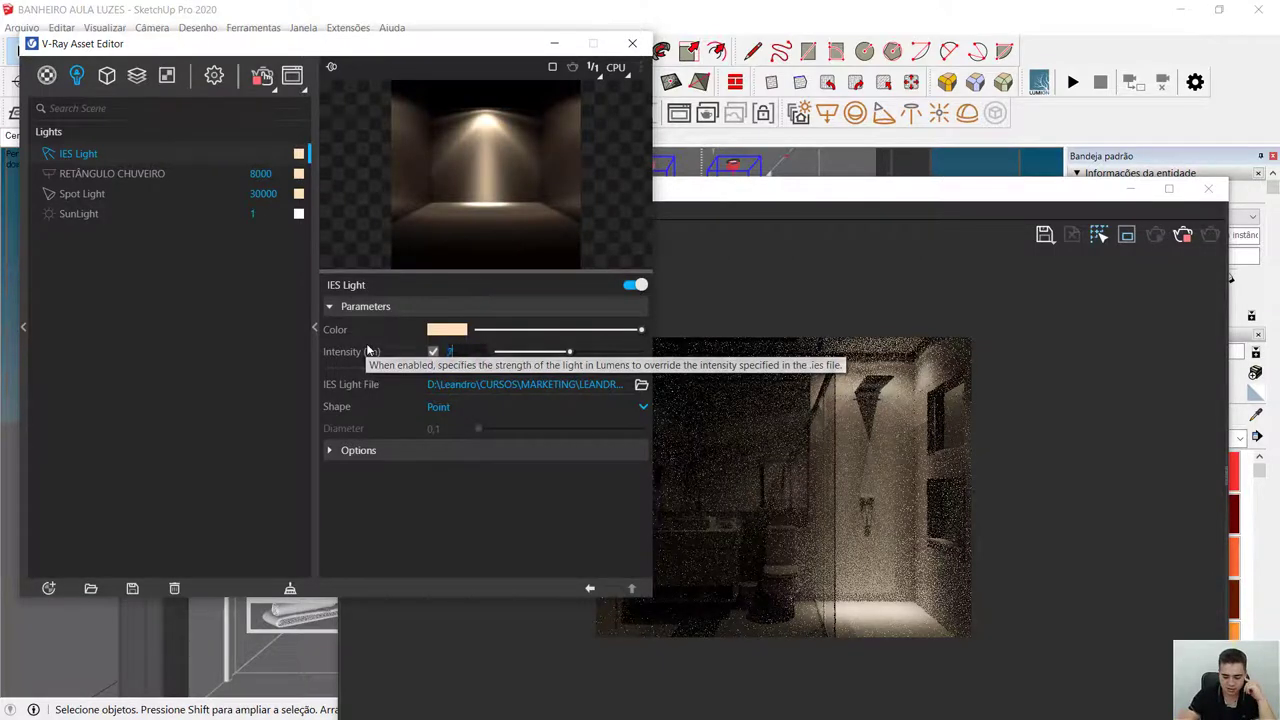
key("Return")
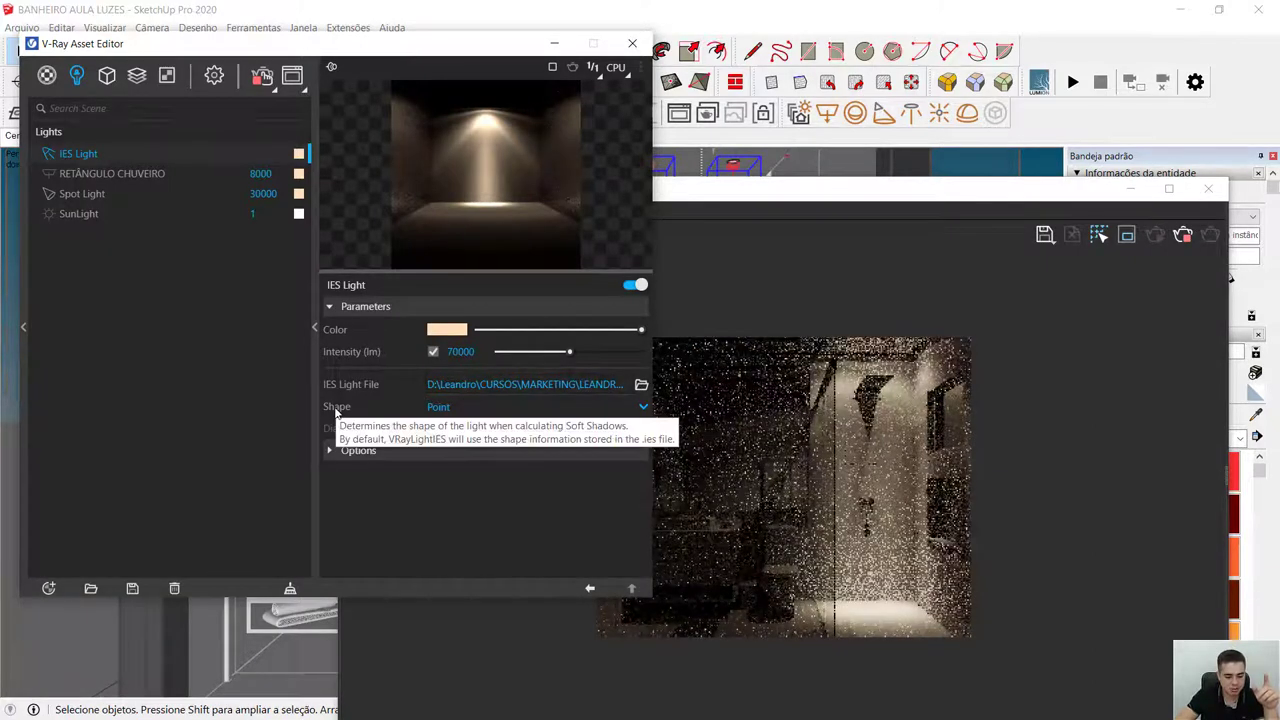
Try the Circle, Sphere and From IES File shapes on the IES light and return it to Point.
left_click(465, 409)
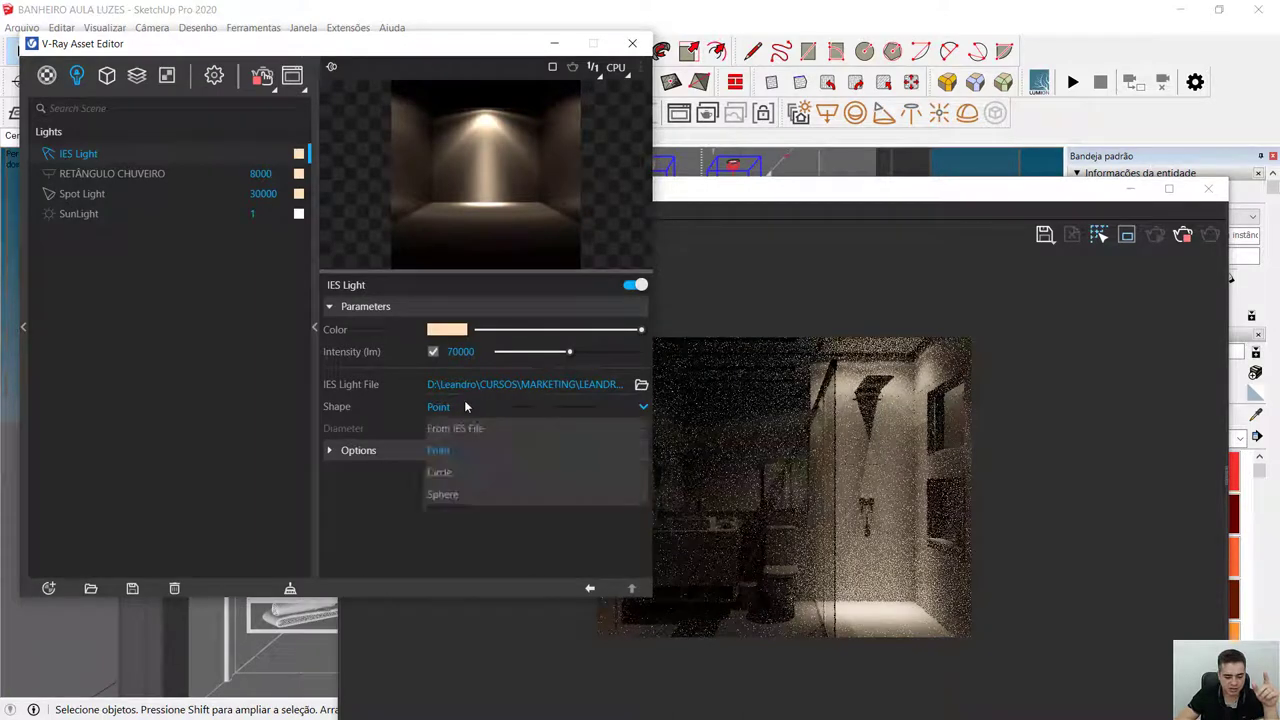
left_click(440, 474)
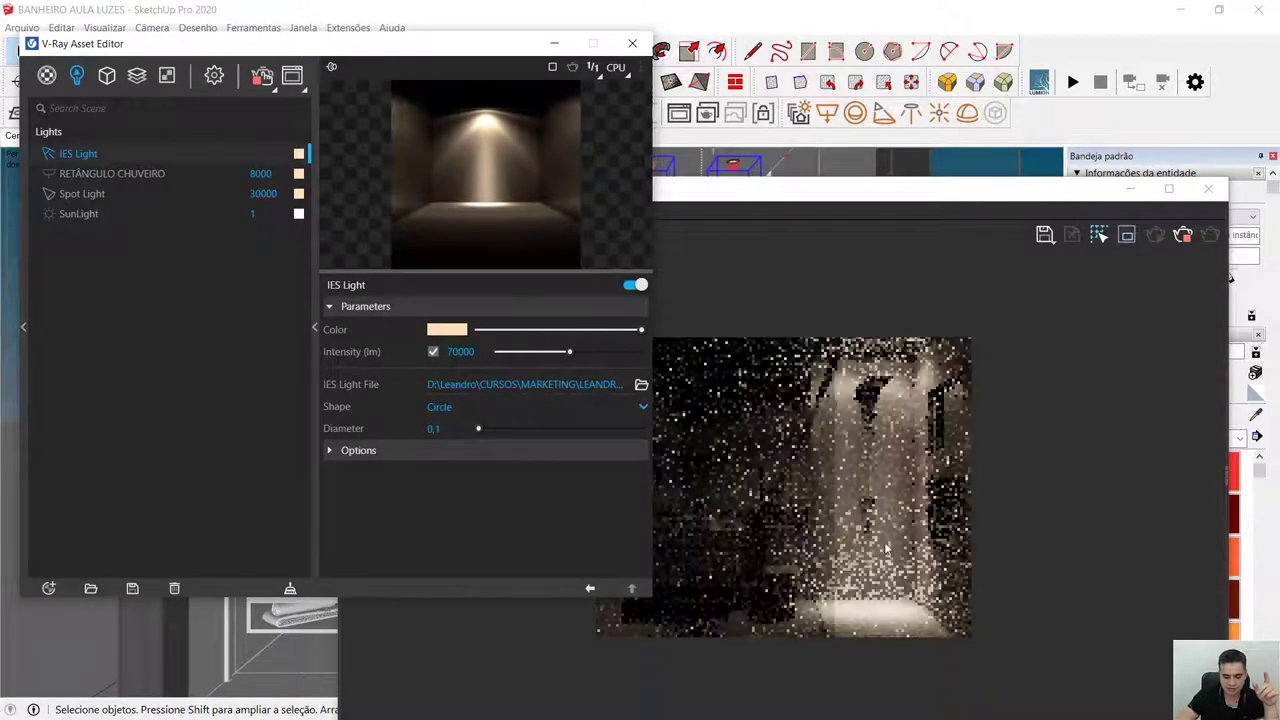
left_click(476, 408)
left_click(438, 494)
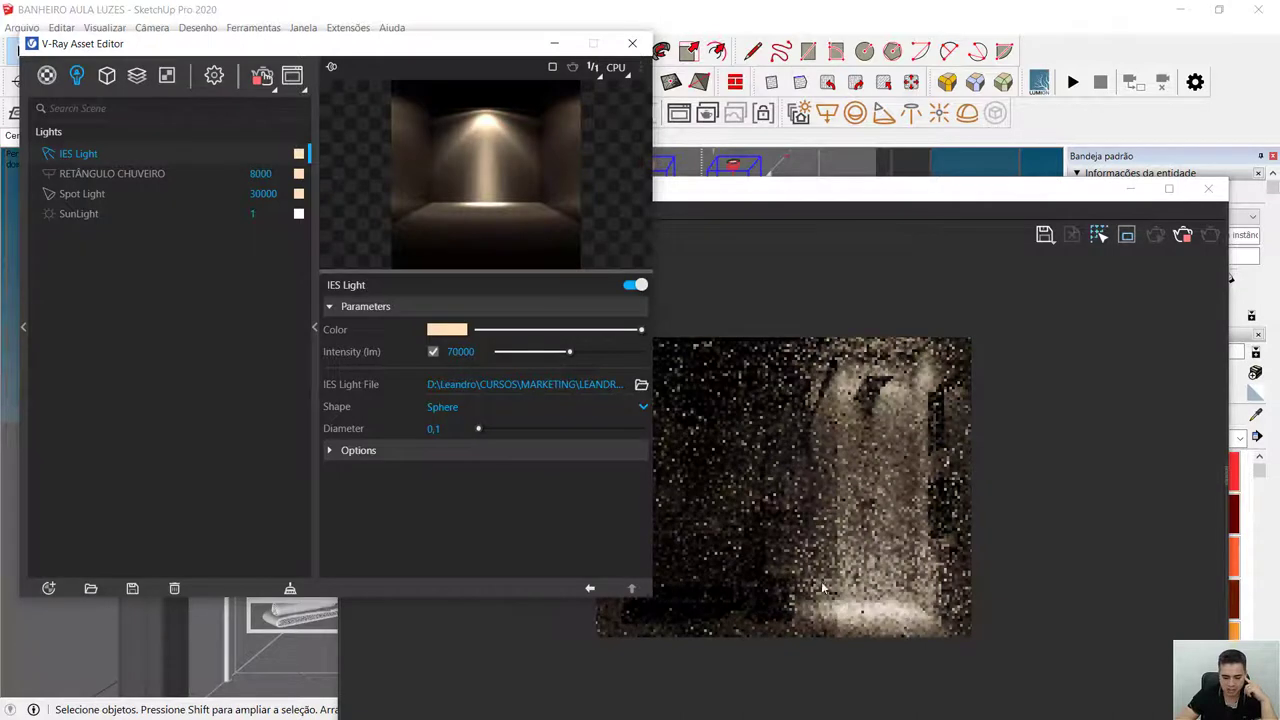
left_click(463, 408)
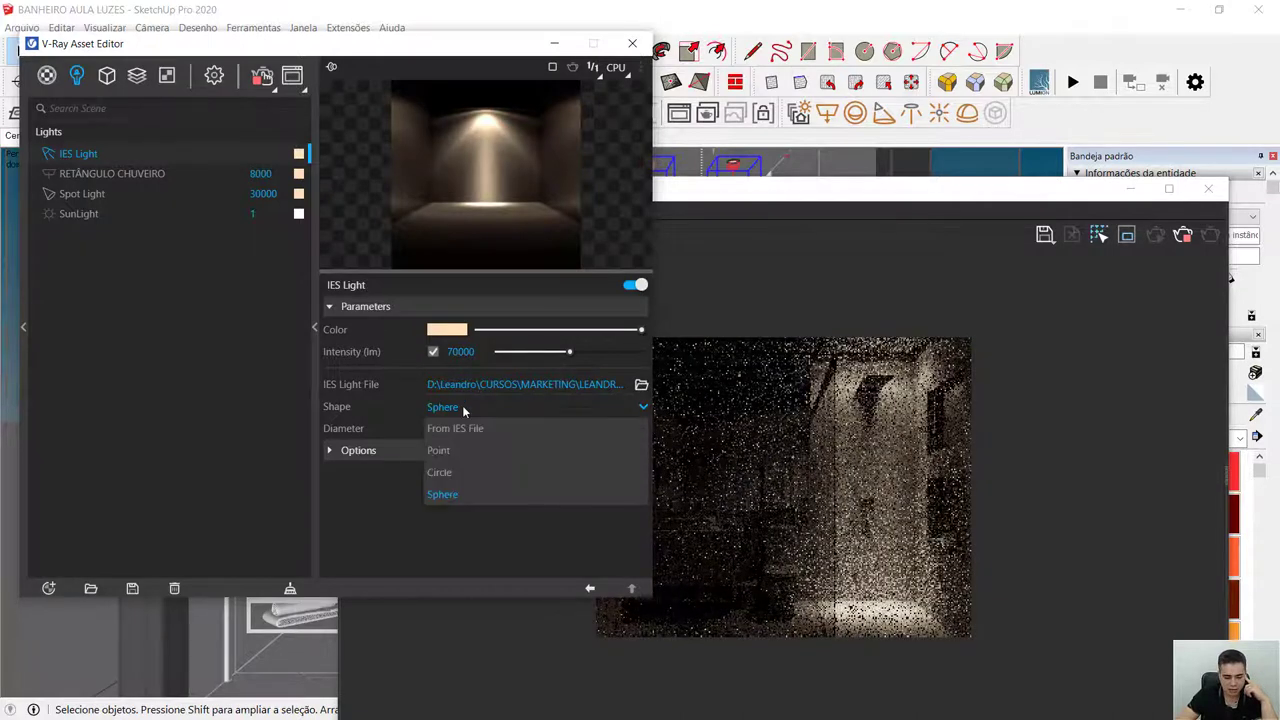
left_click(462, 429)
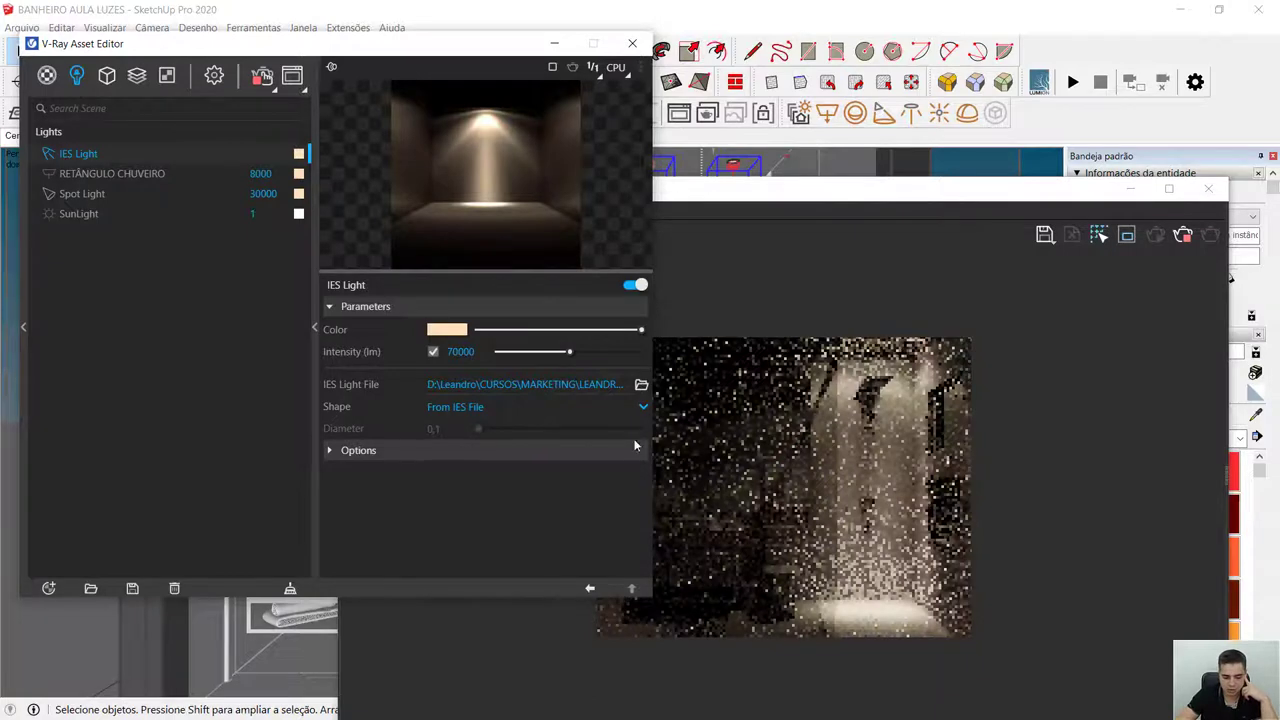
left_click(457, 407)
left_click(455, 454)
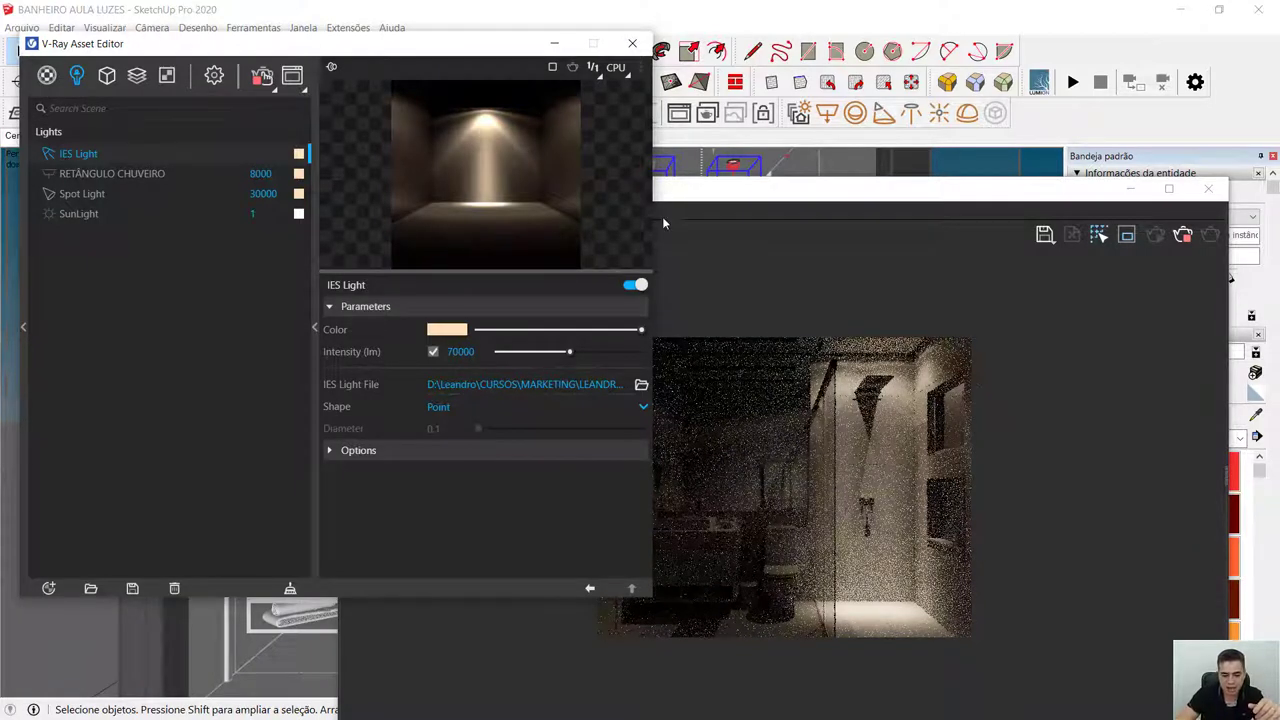
Close the Asset Editor and the V-Ray Frame Buffer, and leave the downlight component's editing mode.
left_click(632, 43)
left_click(1208, 189)
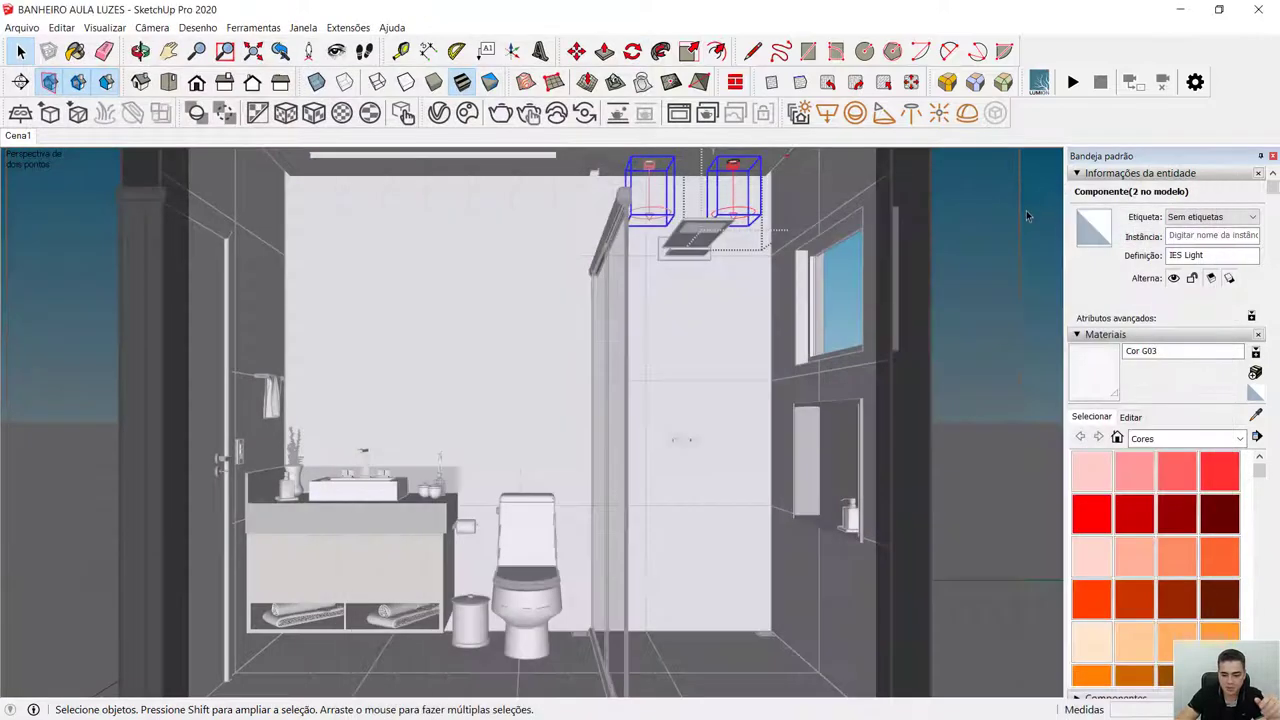
left_click(1047, 230)
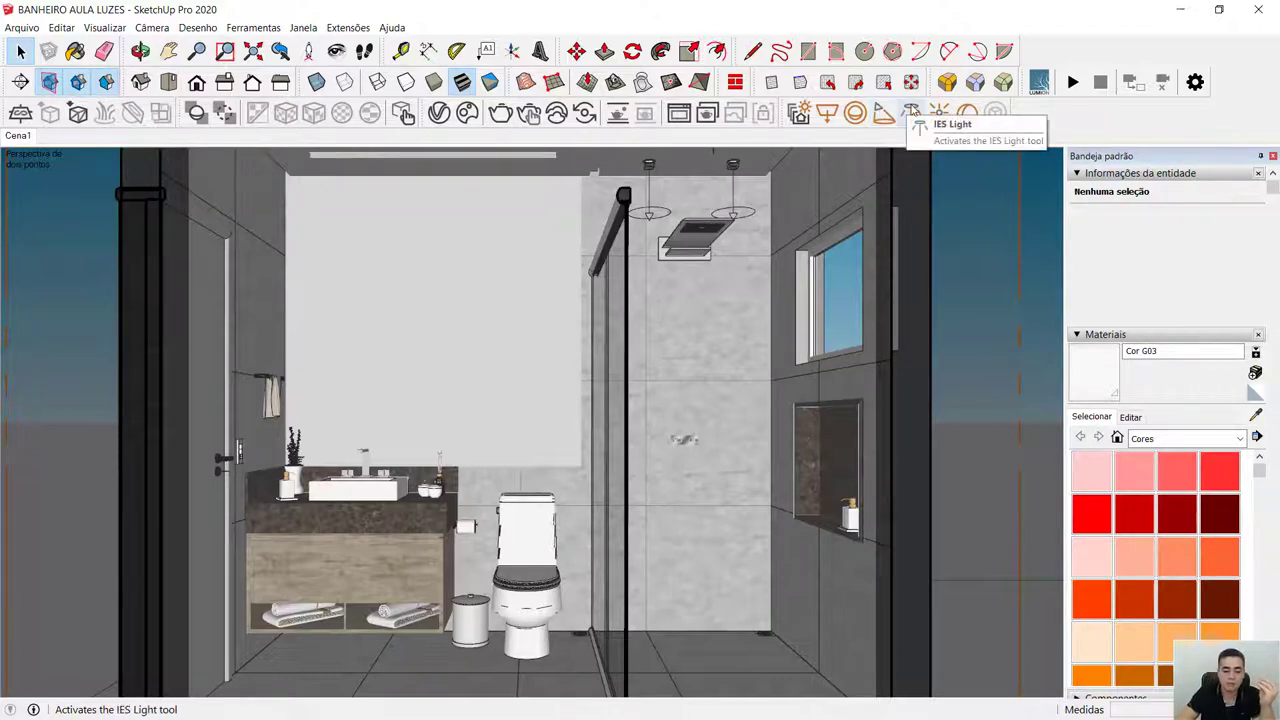
Place a dome light on the shower floor and open the Asset Editor over the Cena1 scene view.
left_click(967, 113)
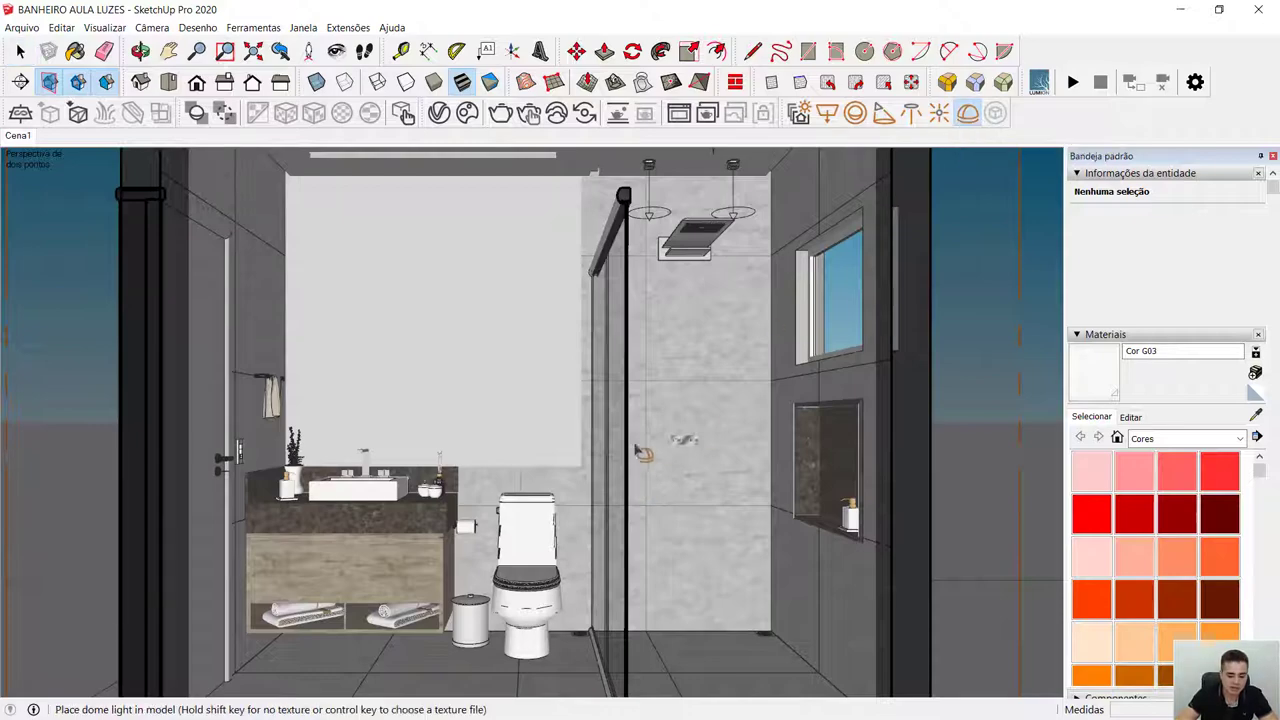
middle_click_drag(640, 450, 666, 537)
left_click(666, 537)
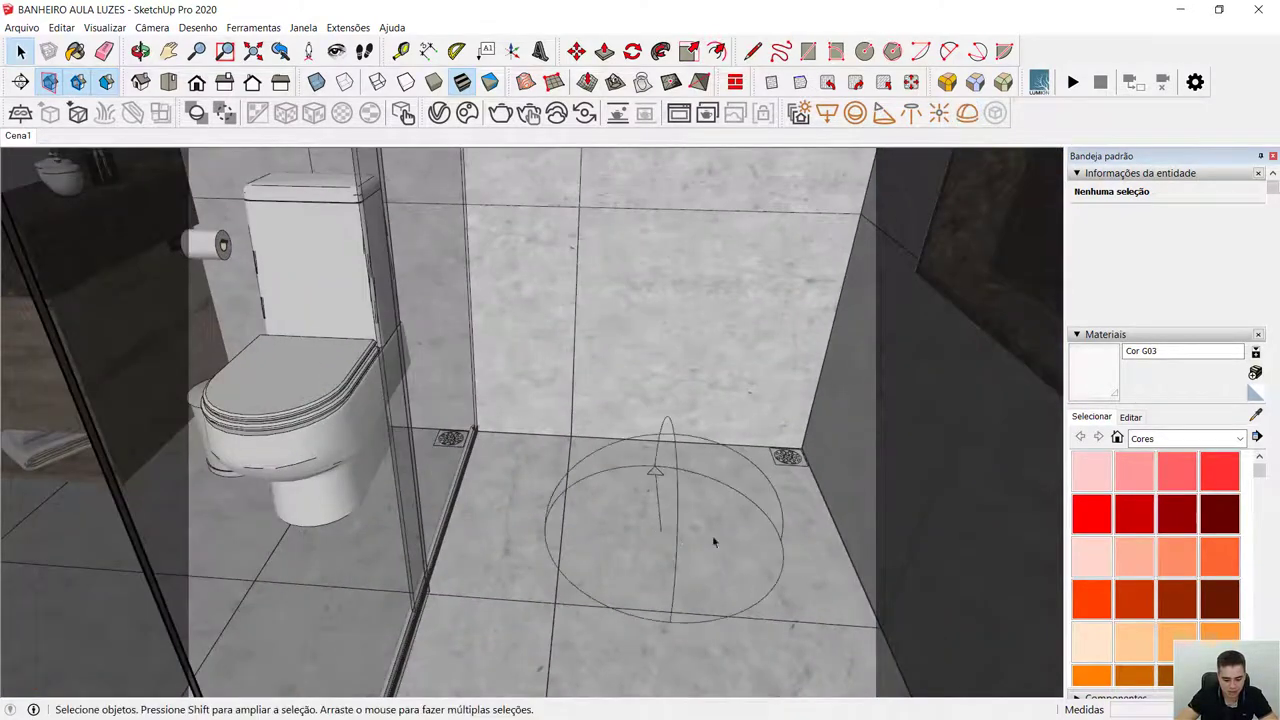
left_click(18, 136)
left_click(428, 114)
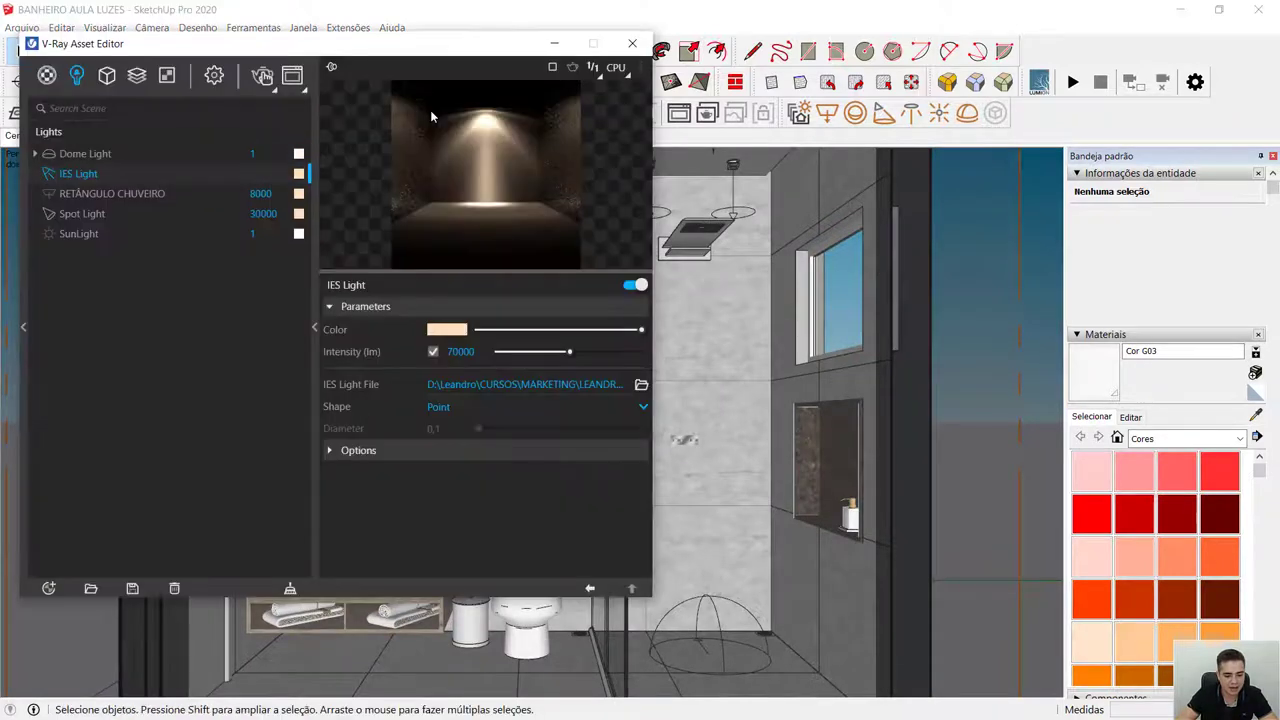
Show the Dome Light's settings, start an interactive render and switch off the IES Light.
left_click(84, 154)
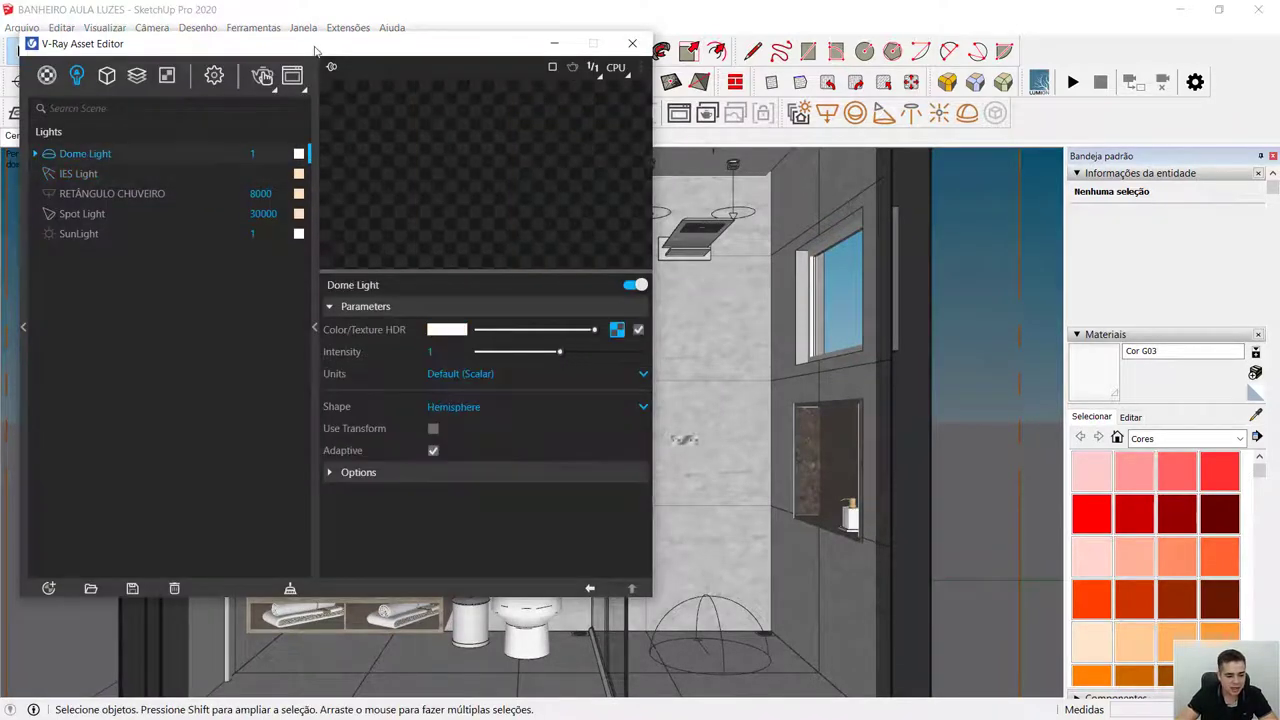
left_click_drag(316, 50, 426, 59)
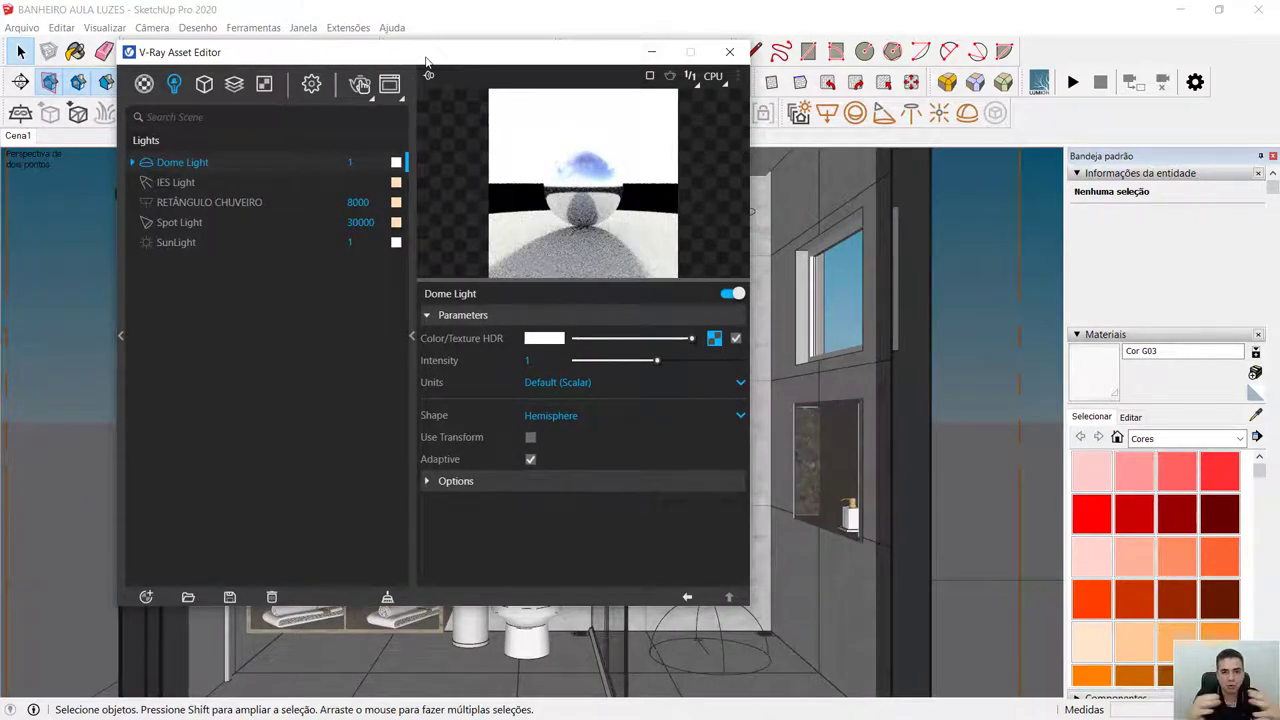
left_click_drag(426, 62, 343, 22)
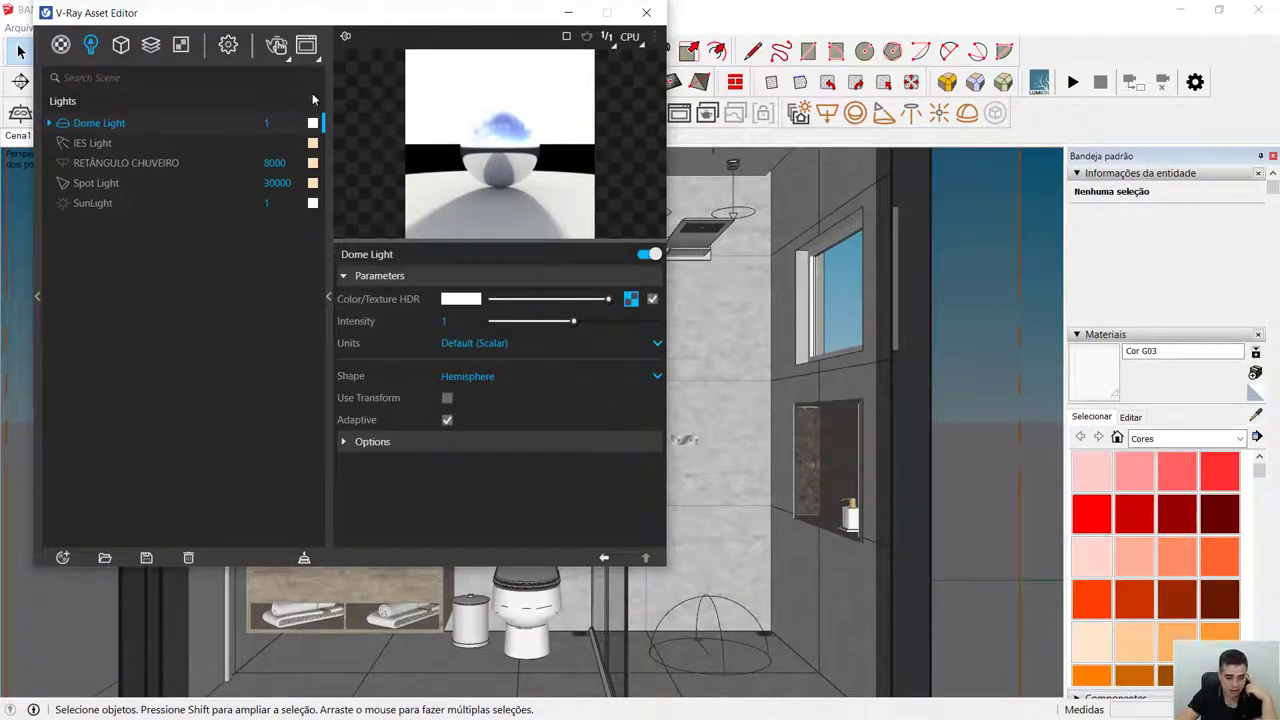
left_click(277, 47)
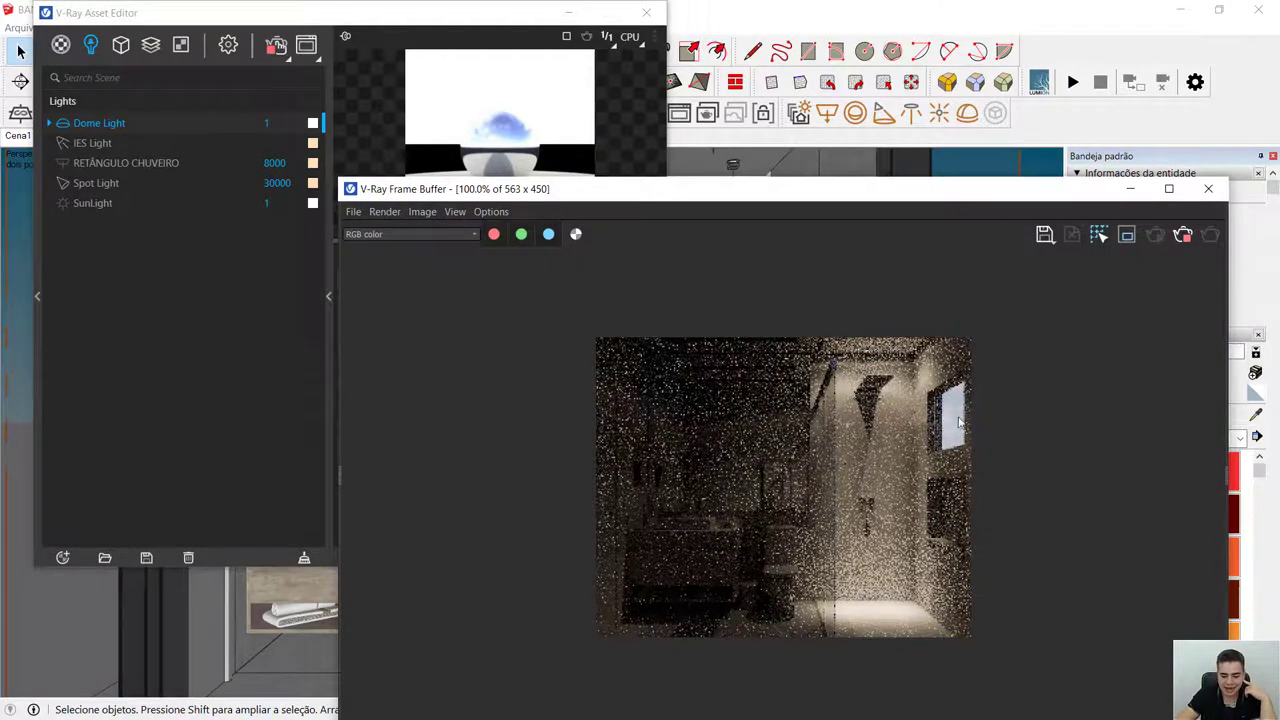
left_click(65, 146)
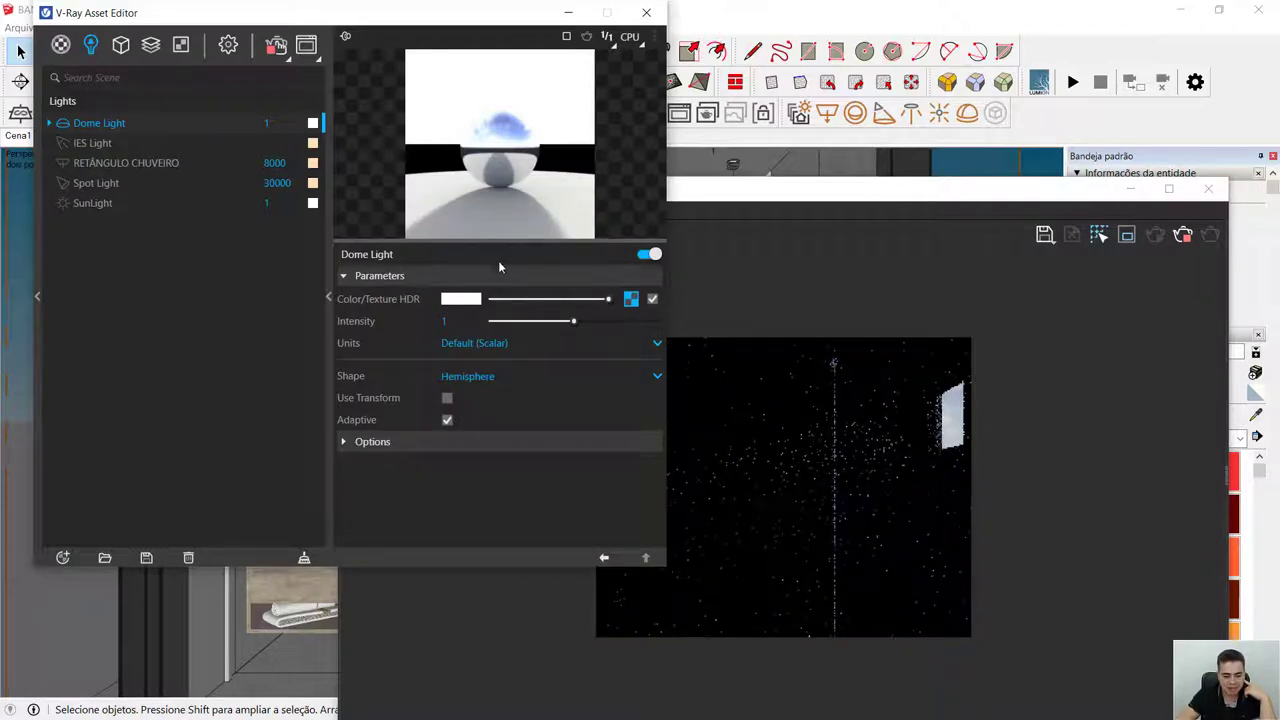
Examine the HDR bitmap assigned to the dome light and return to the light's parameters.
left_click(631, 300)
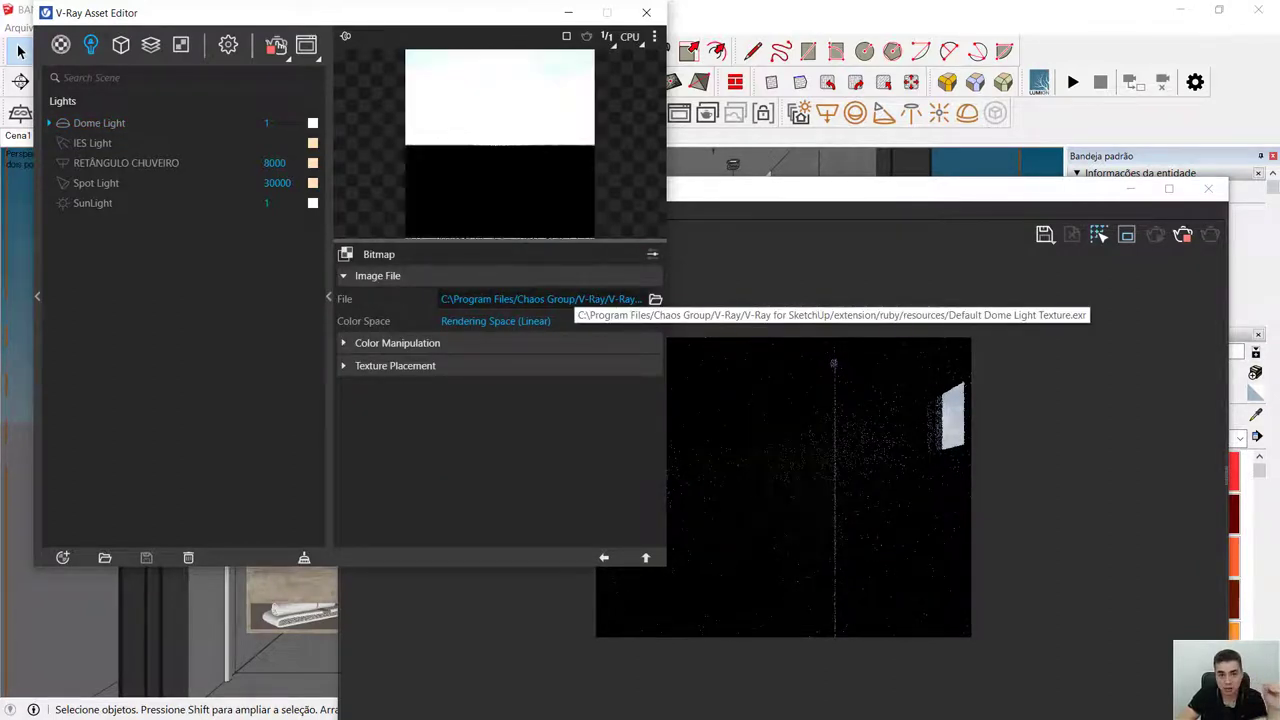
left_click(604, 557)
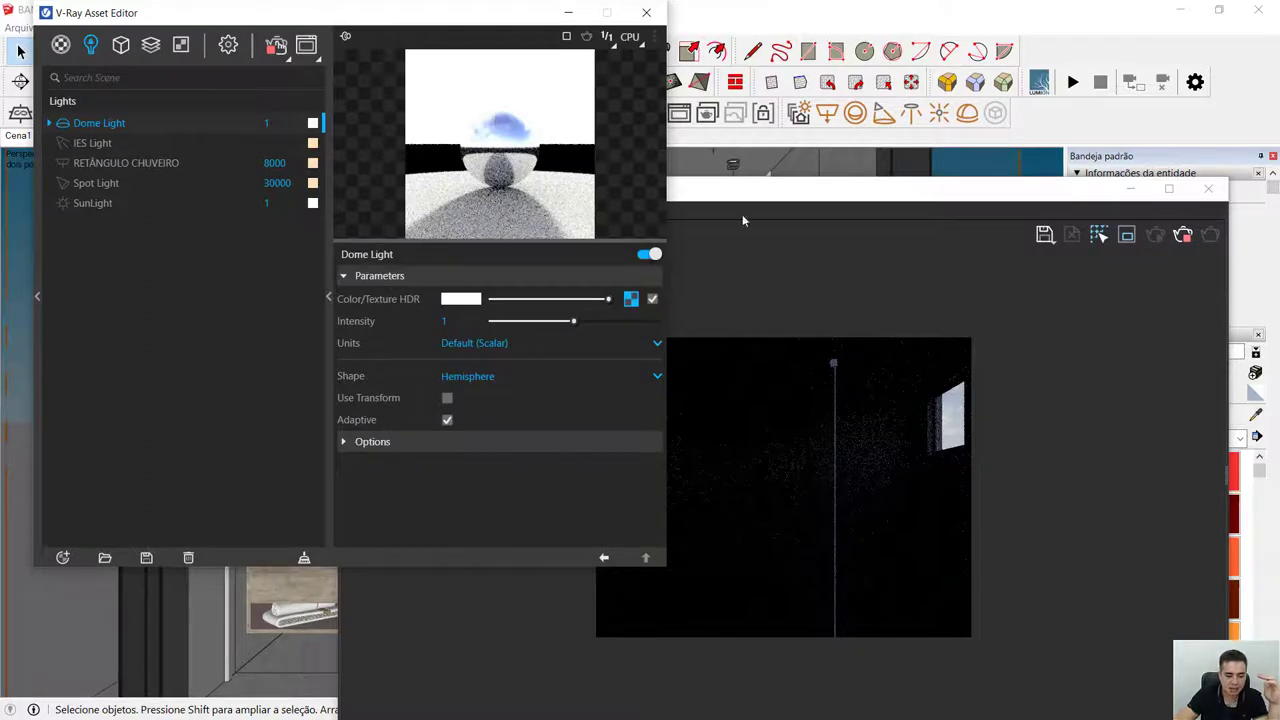
left_click_drag(854, 196, 920, 162)
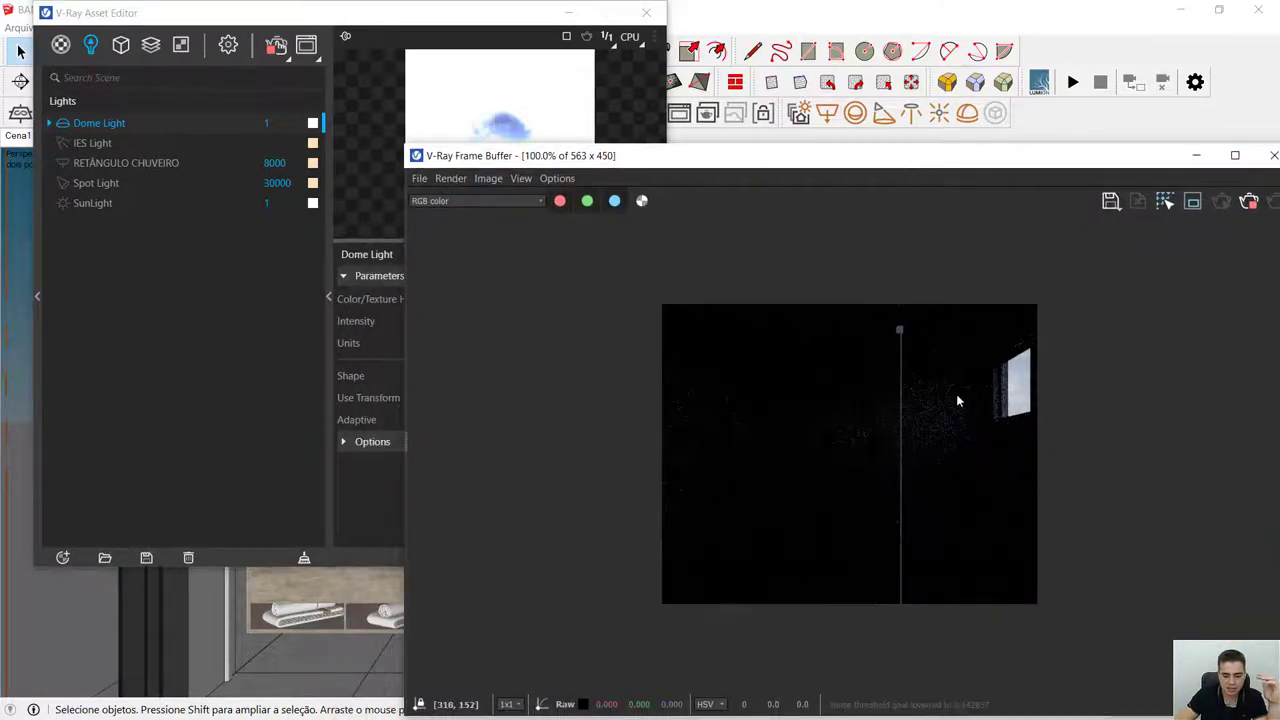
Set the Dome Light's intensity to 10.
left_click(468, 22)
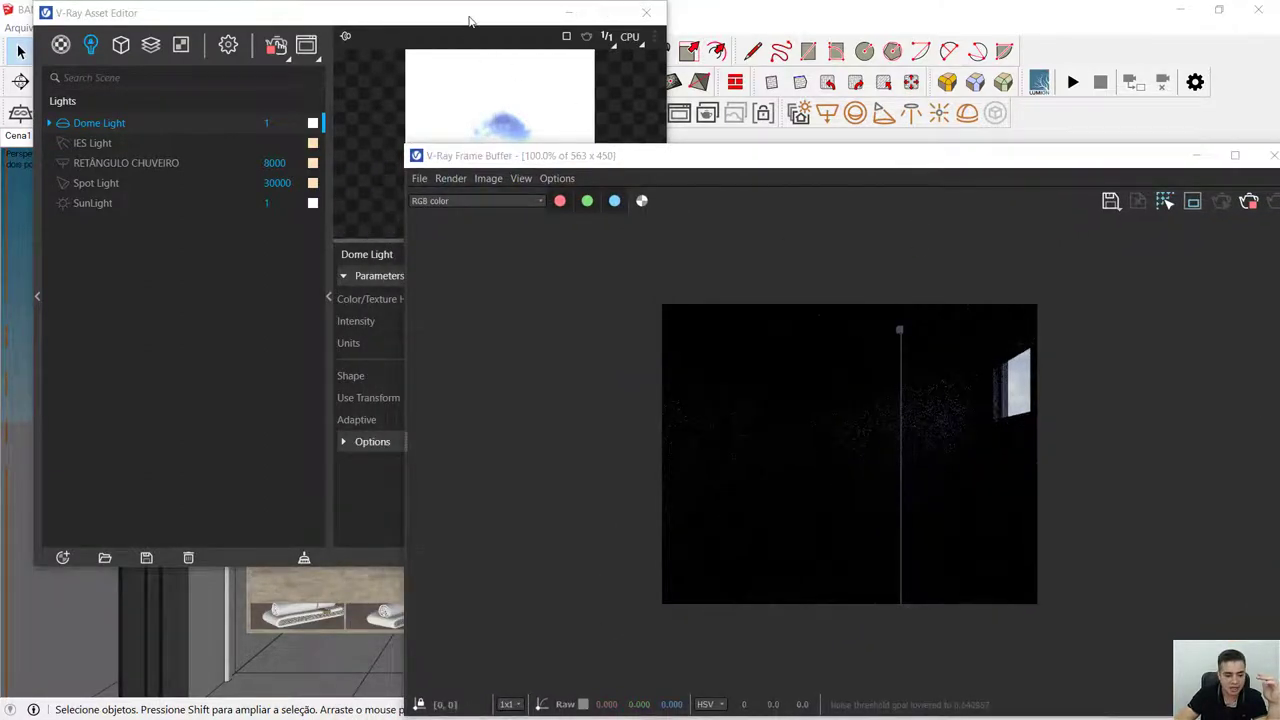
left_click_drag(468, 22, 439, 31)
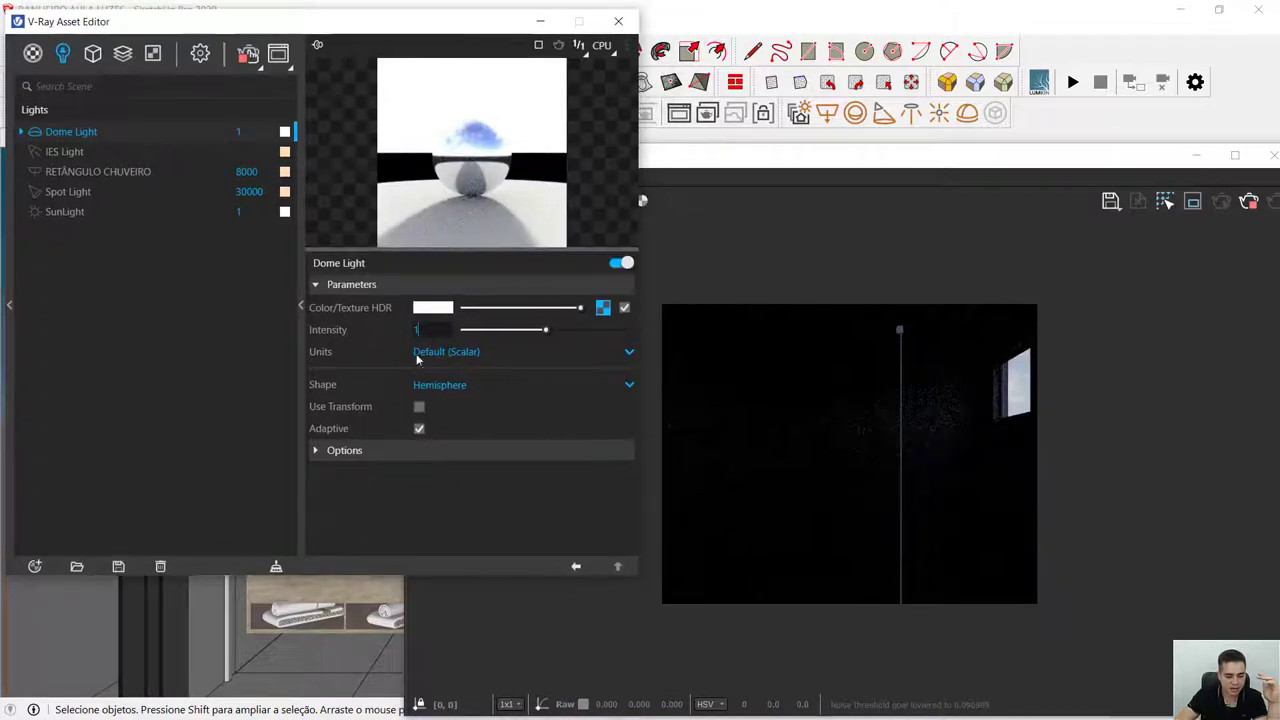
type("0")
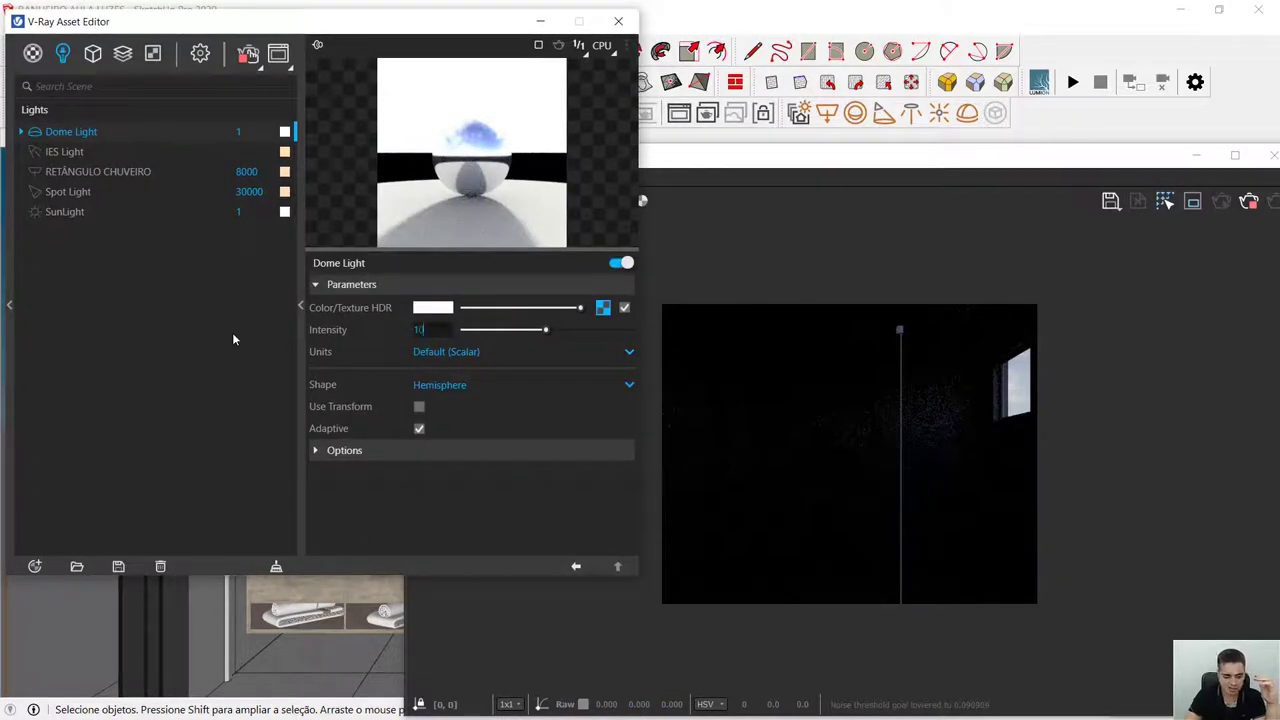
key("Return")
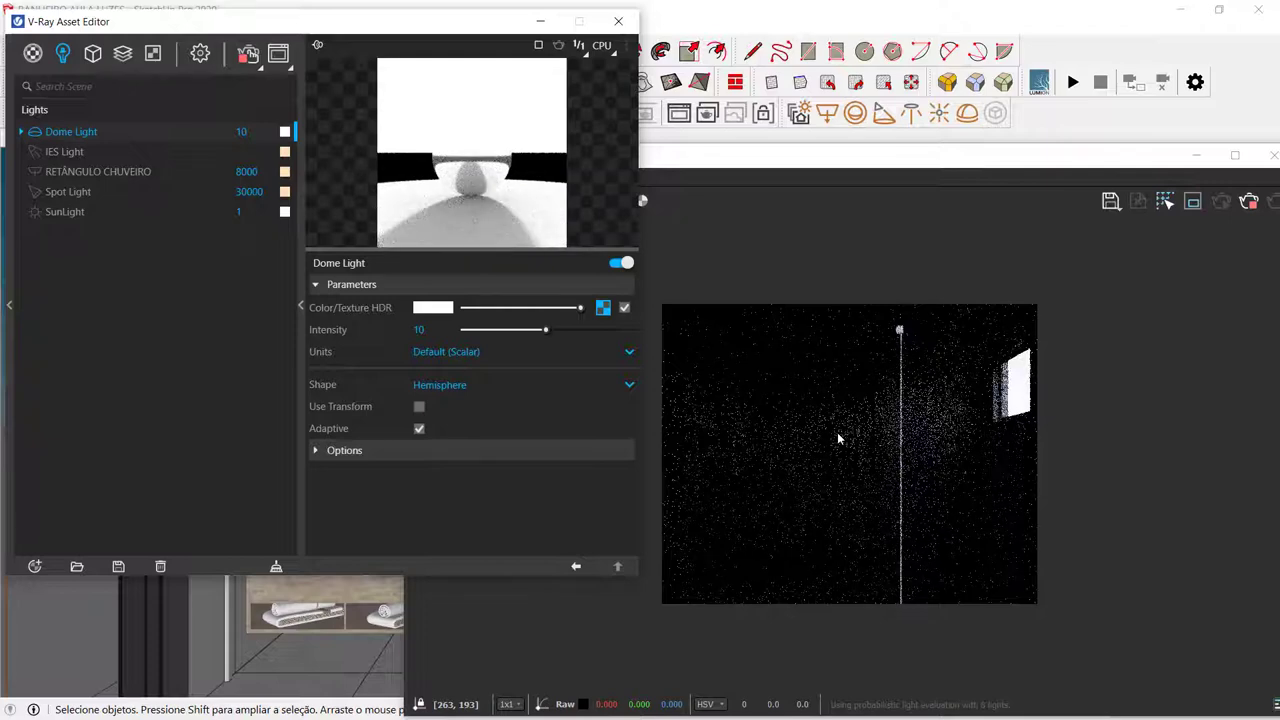
Close the V-Ray Frame Buffer, switch off the Dome Light and close the Asset Editor.
left_click(735, 361)
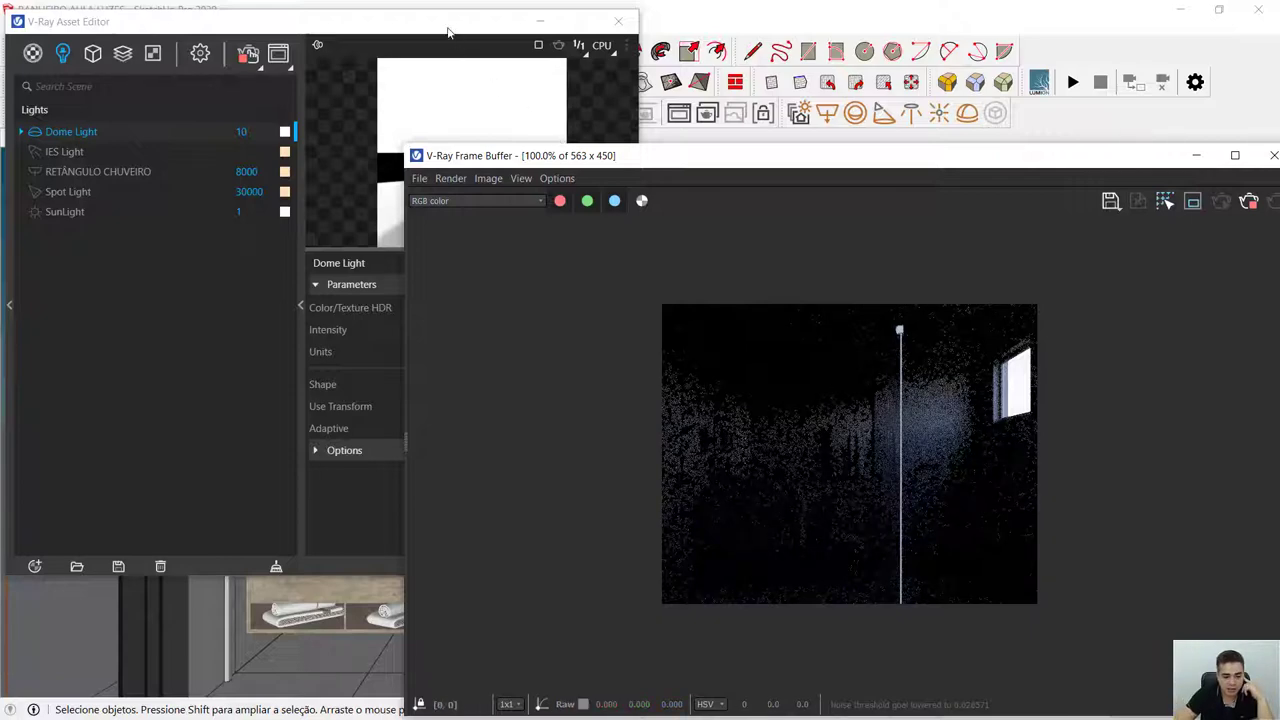
left_click(1273, 156)
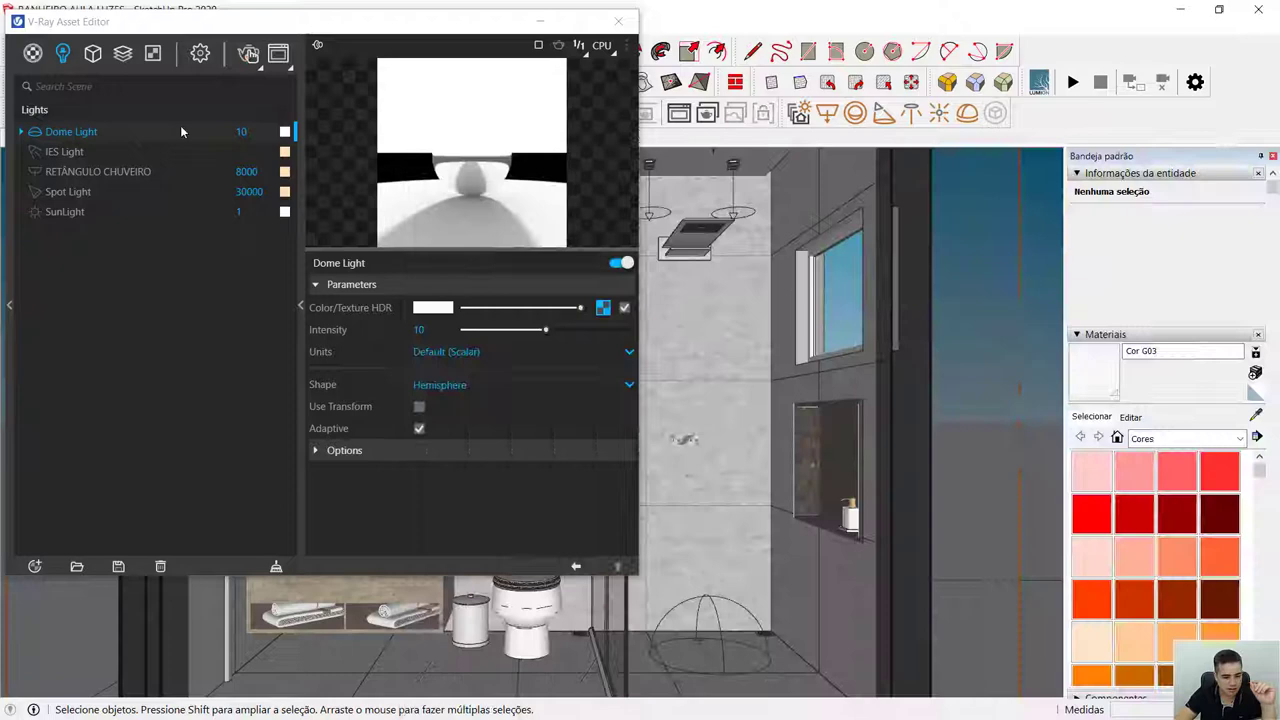
left_click(35, 131)
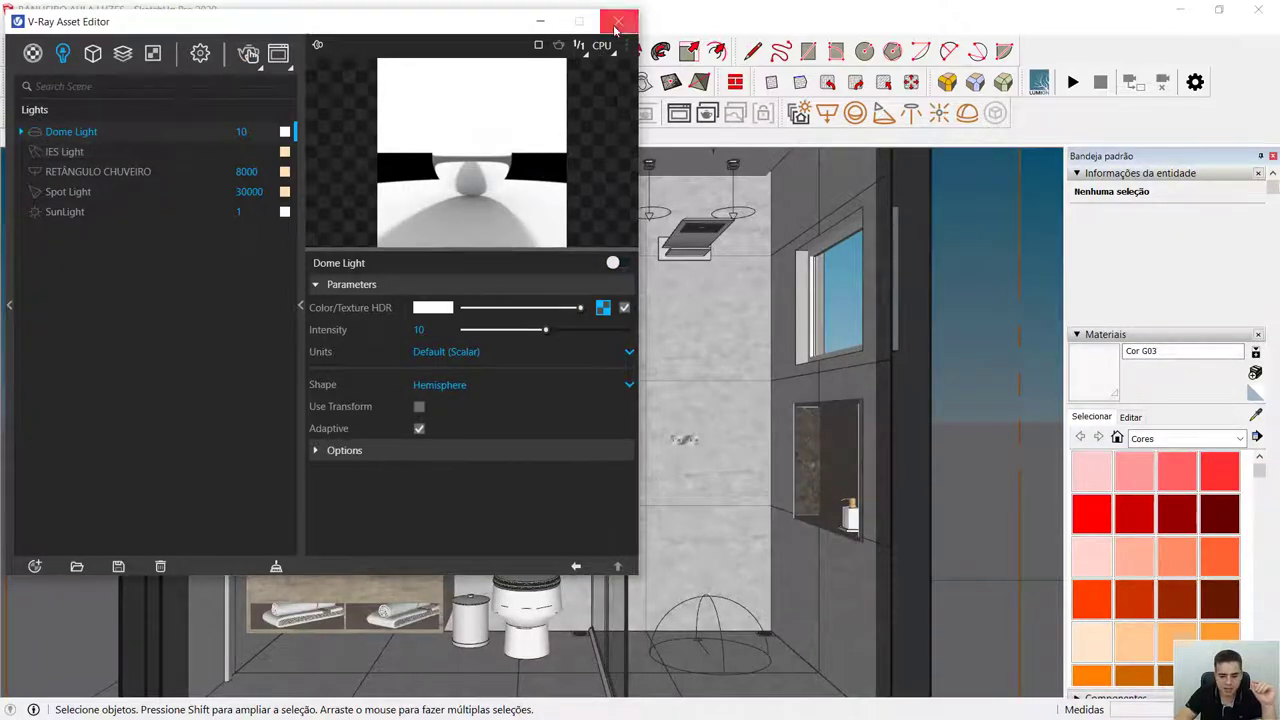
left_click(618, 21)
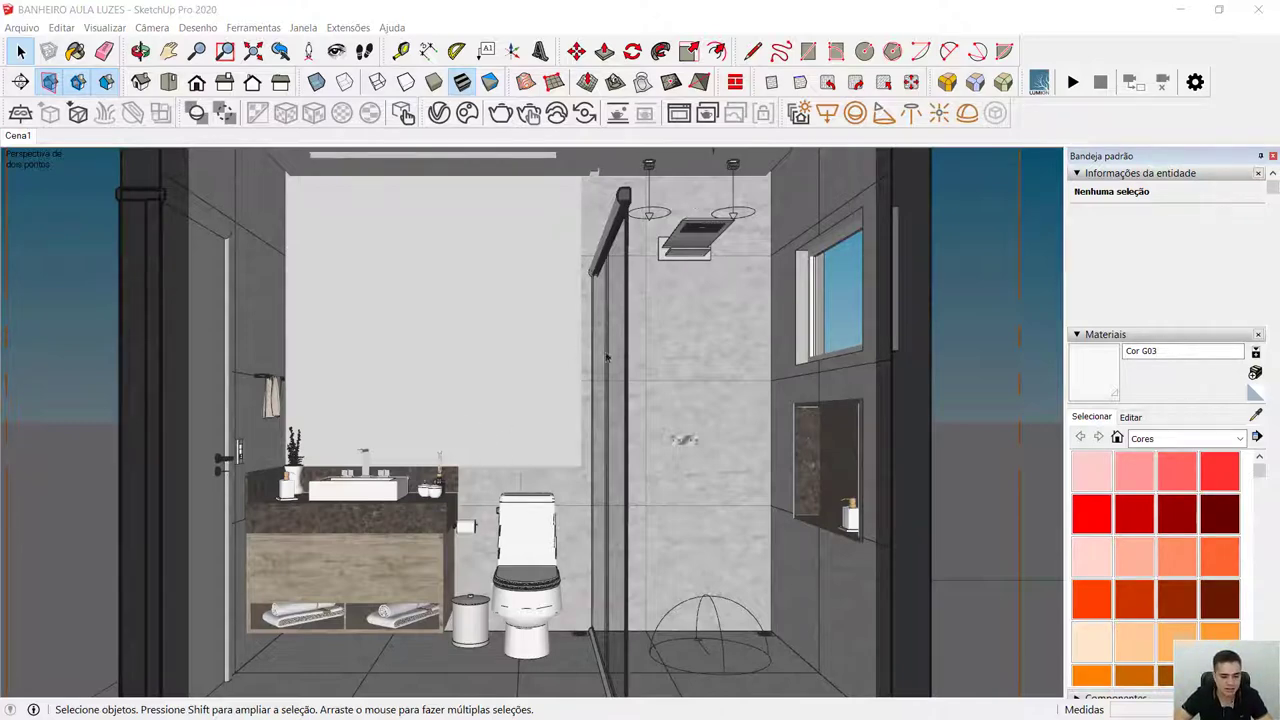
Turn off the Section 3 cut and hide the bathroom walls to expose the ceiling.
scroll(607, 357, "down", 10)
scroll(598, 436, "up", 8)
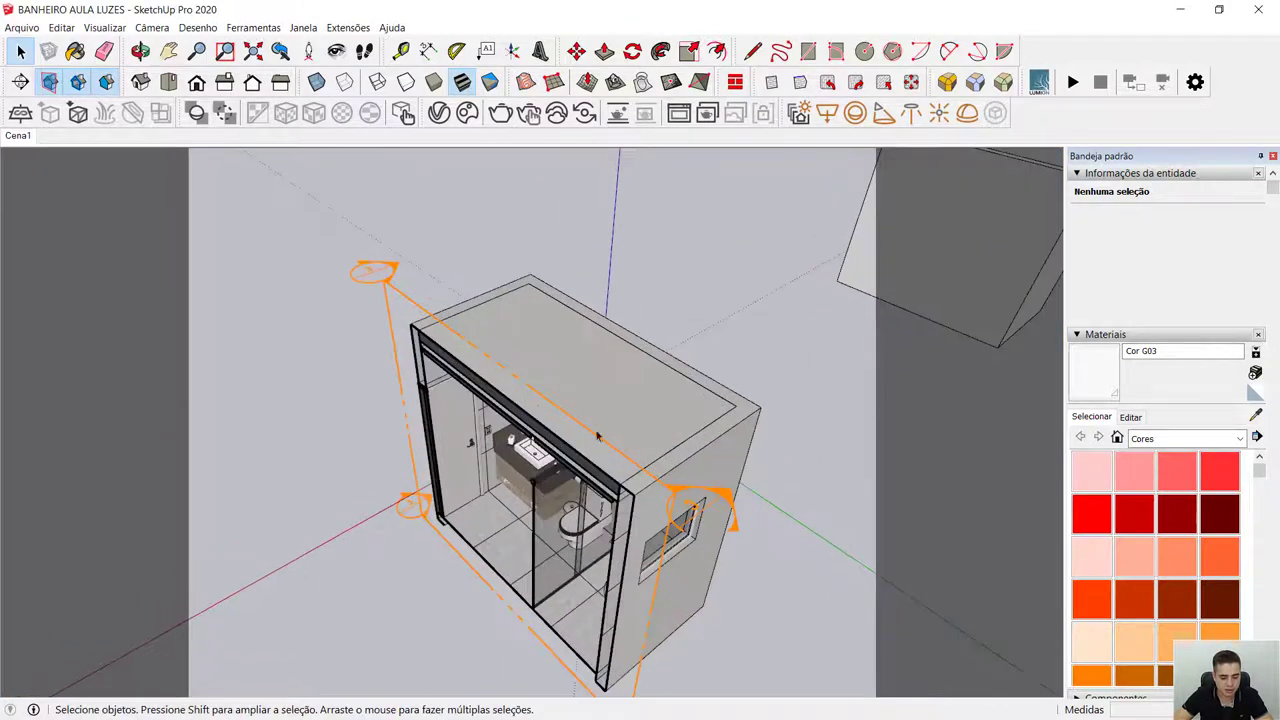
middle_click_drag(725, 518, 590, 440)
double_click(737, 563)
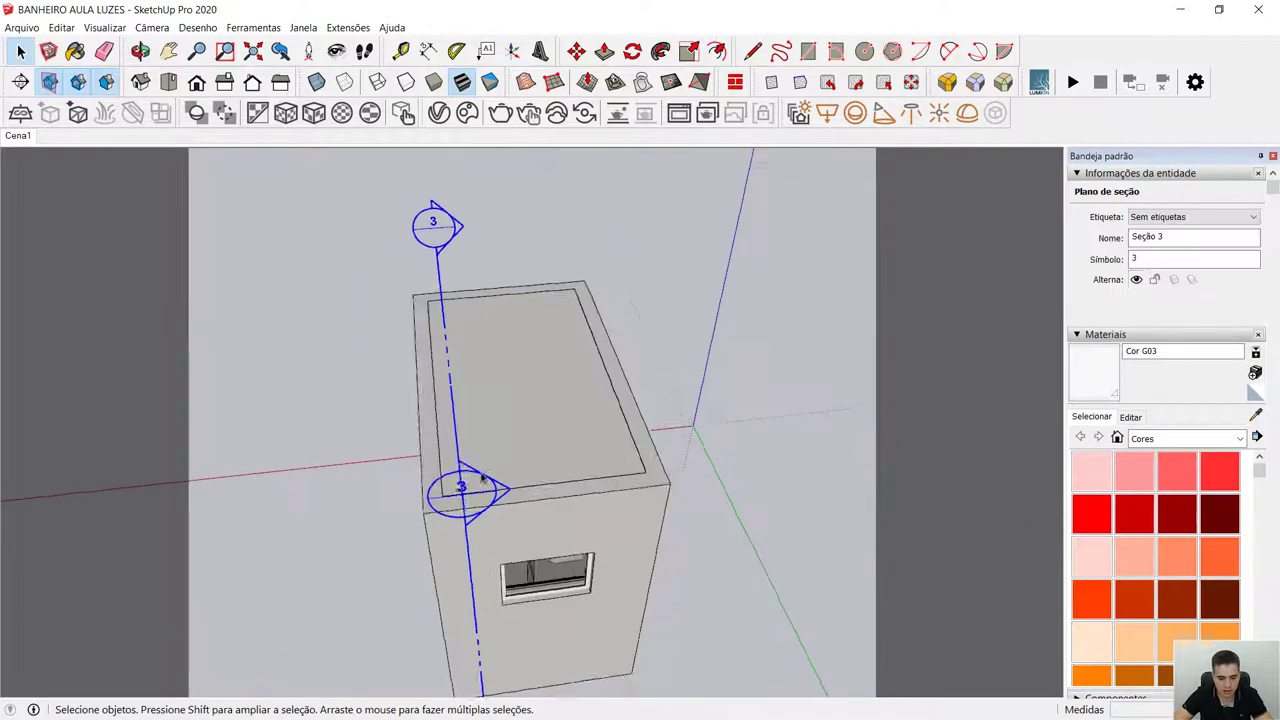
scroll(566, 425, "up", 3)
key("Page_Down")
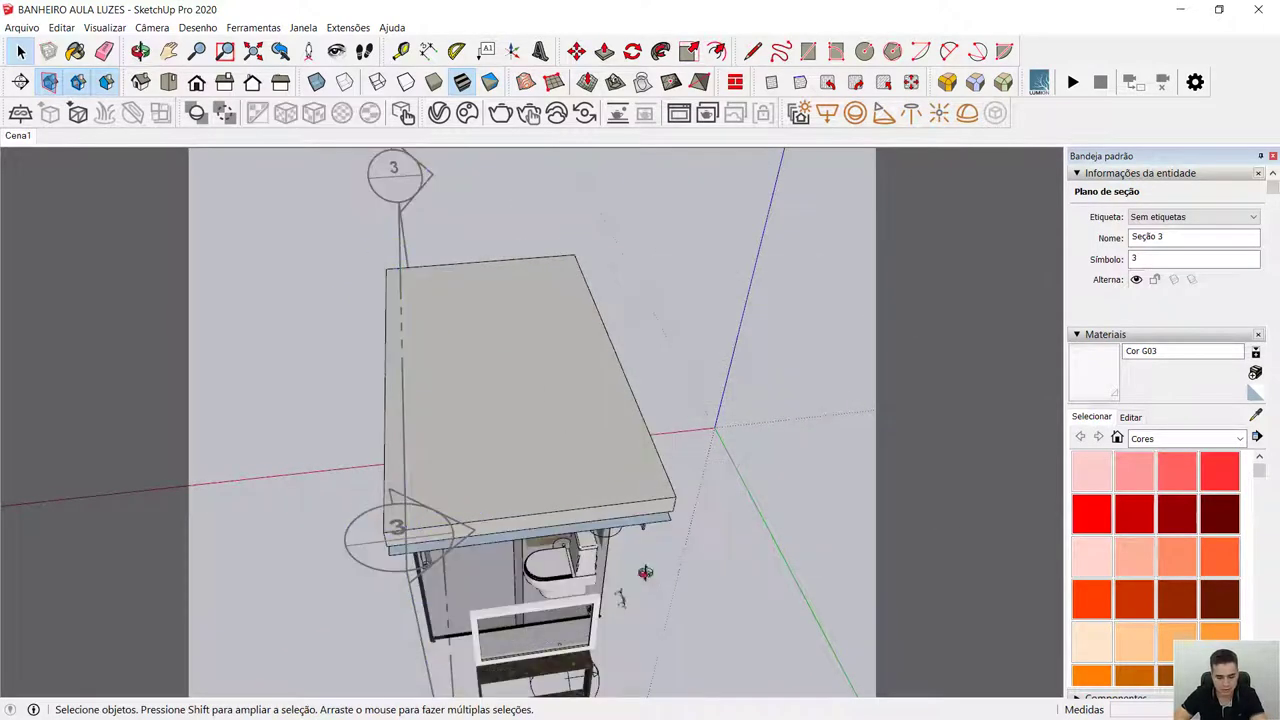
right_click(505, 490)
left_click(540, 234)
Select the strip group inside the ceiling's lighting recess from below.
middle_click_drag(540, 234, 435, 366)
scroll(440, 362, "up", 5)
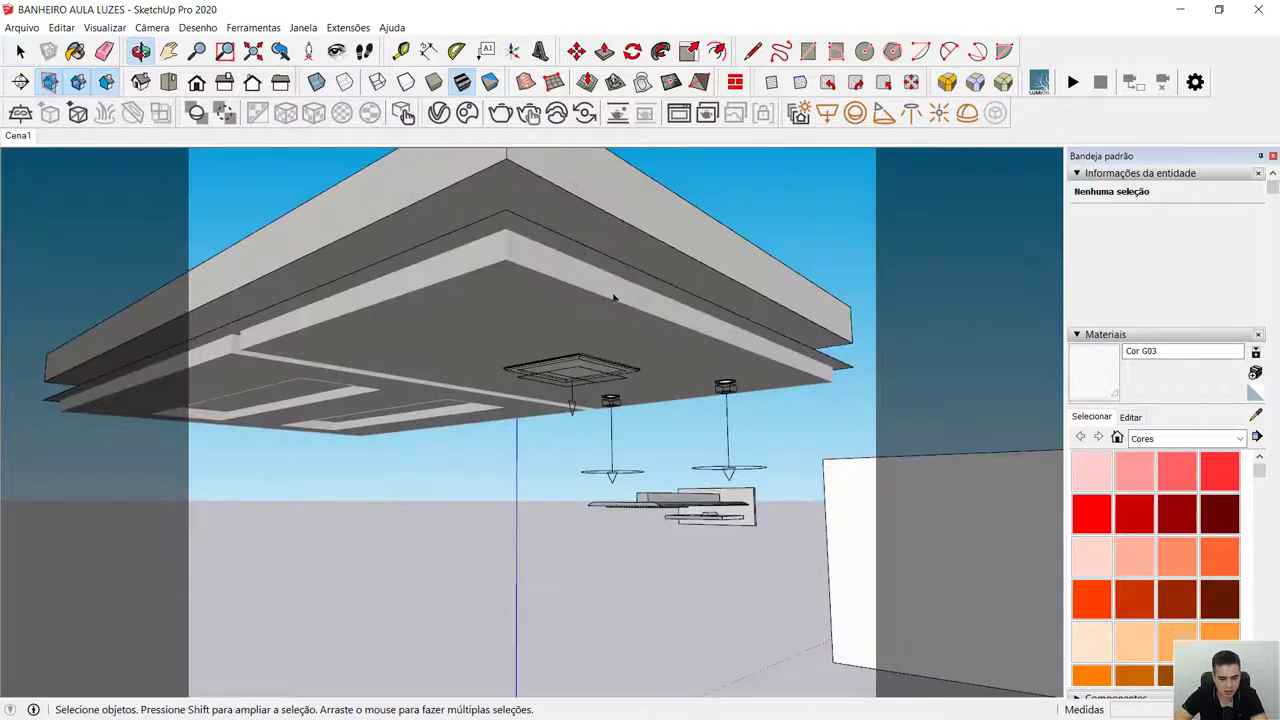
scroll(344, 432, "up", 3)
scroll(344, 432, "up", 5)
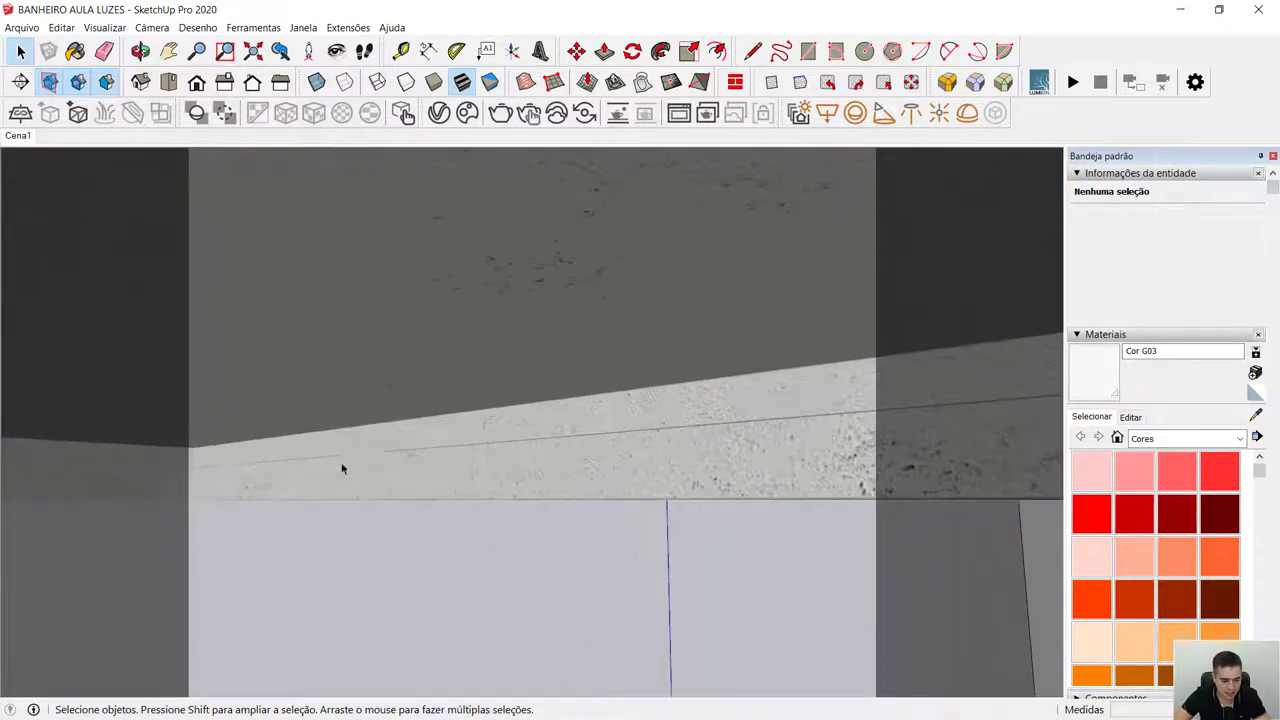
middle_click_drag(343, 466, 520, 436)
left_click(505, 432)
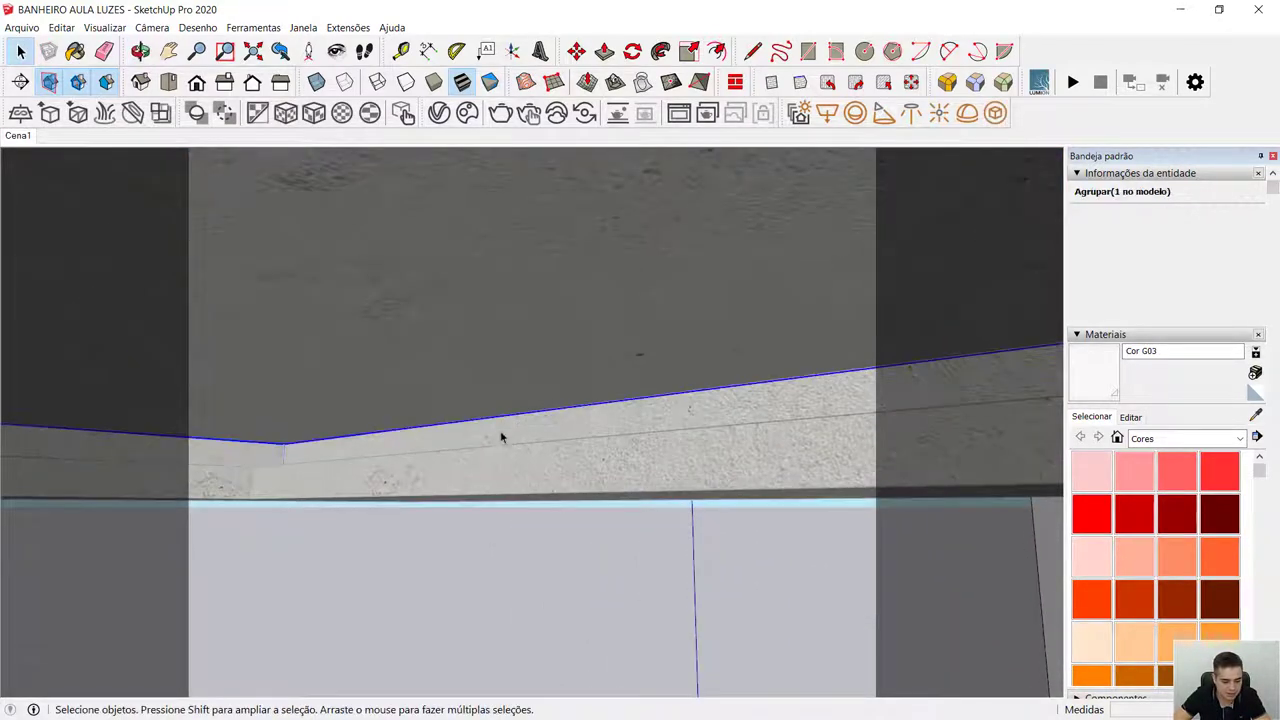
Move the selected strip group about 427 cm down out of the ceiling recess.
scroll(504, 438, "down", 2)
middle_click_drag(529, 443, 511, 337)
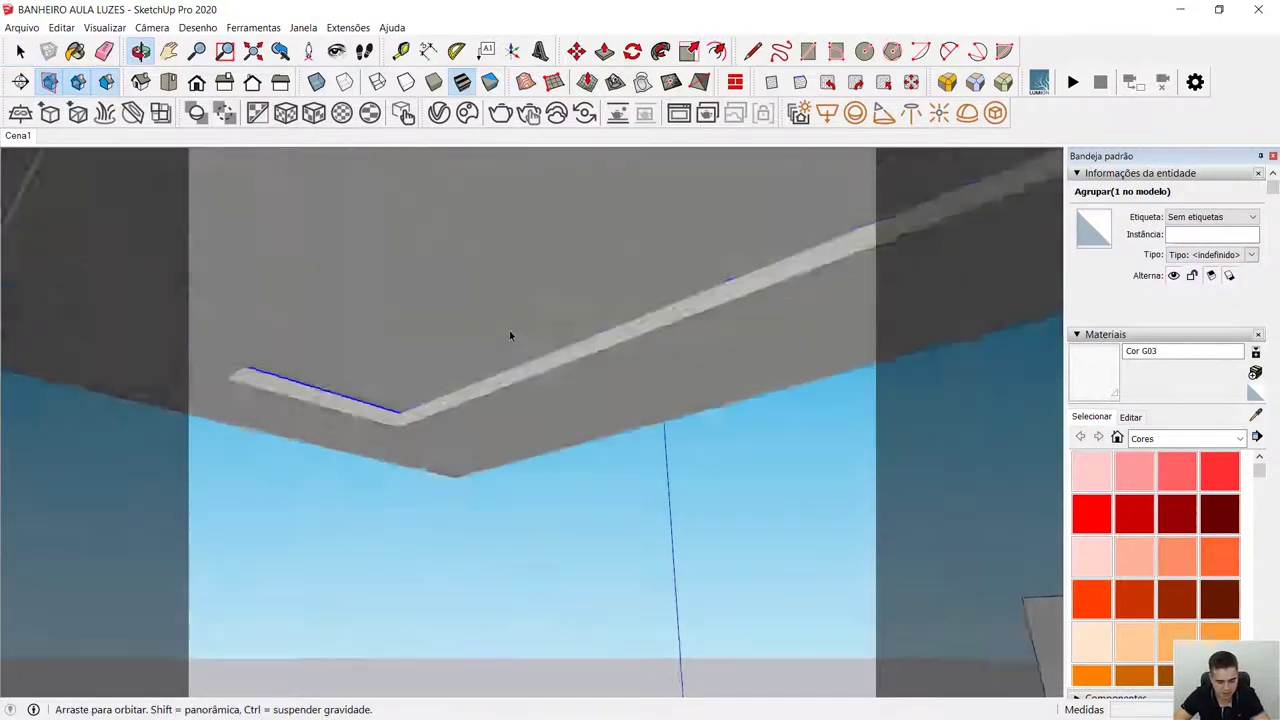
scroll(511, 337, "down", 3)
scroll(537, 351, "down", 2)
key("m")
left_click(540, 378)
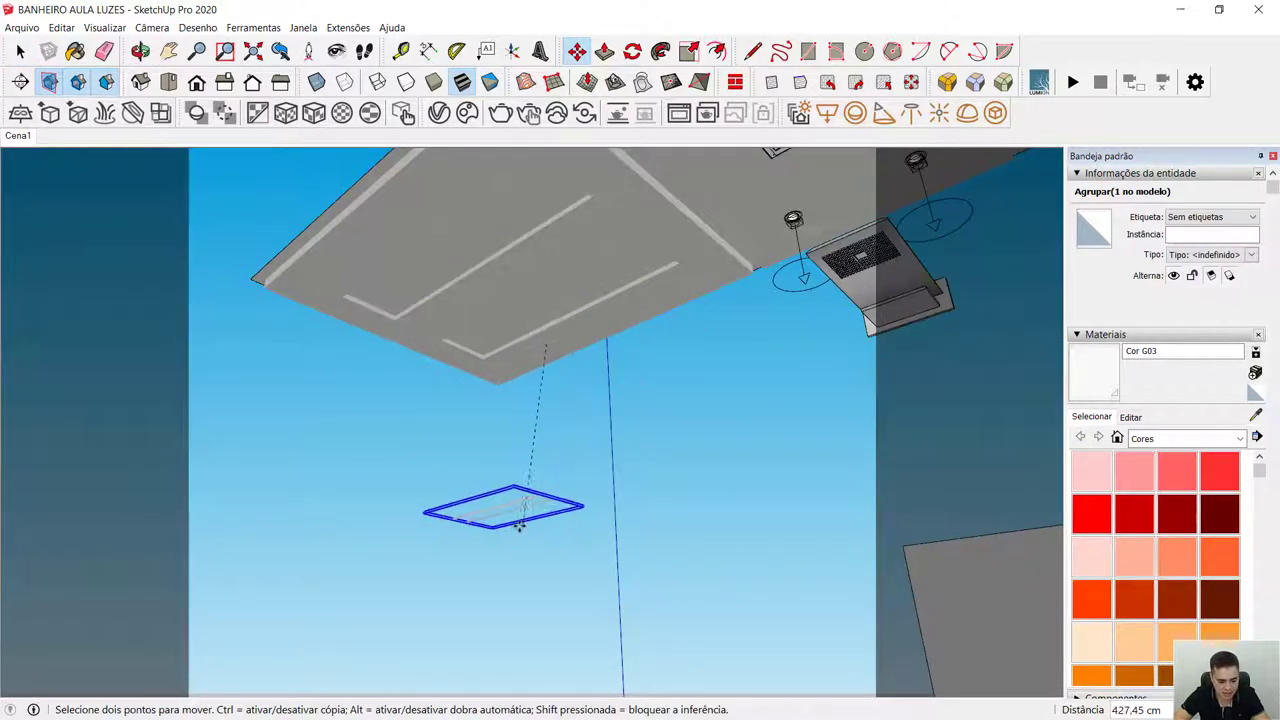
left_click(517, 523)
Examine the shape of the strip group outside the ceiling and undo its move.
middle_click_drag(463, 406, 571, 437)
scroll(723, 489, "up", 5)
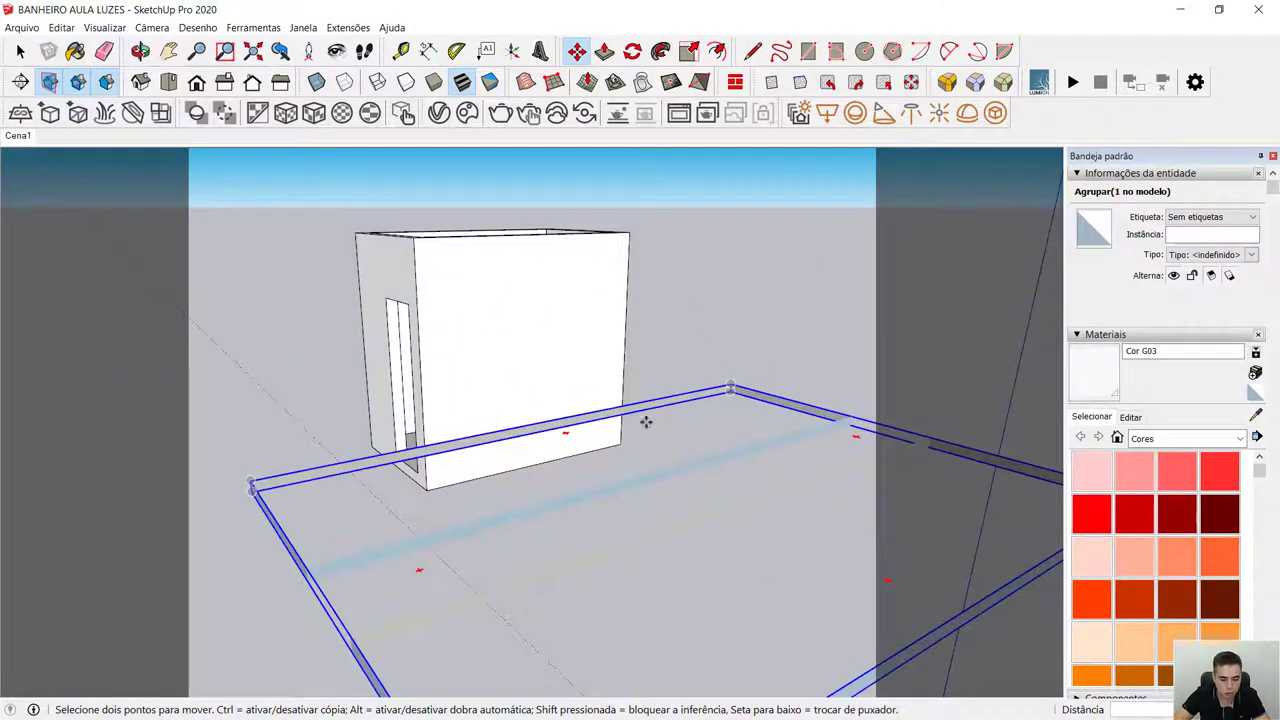
scroll(600, 390, "down", 3)
middle_click_drag(620, 409, 381, 329)
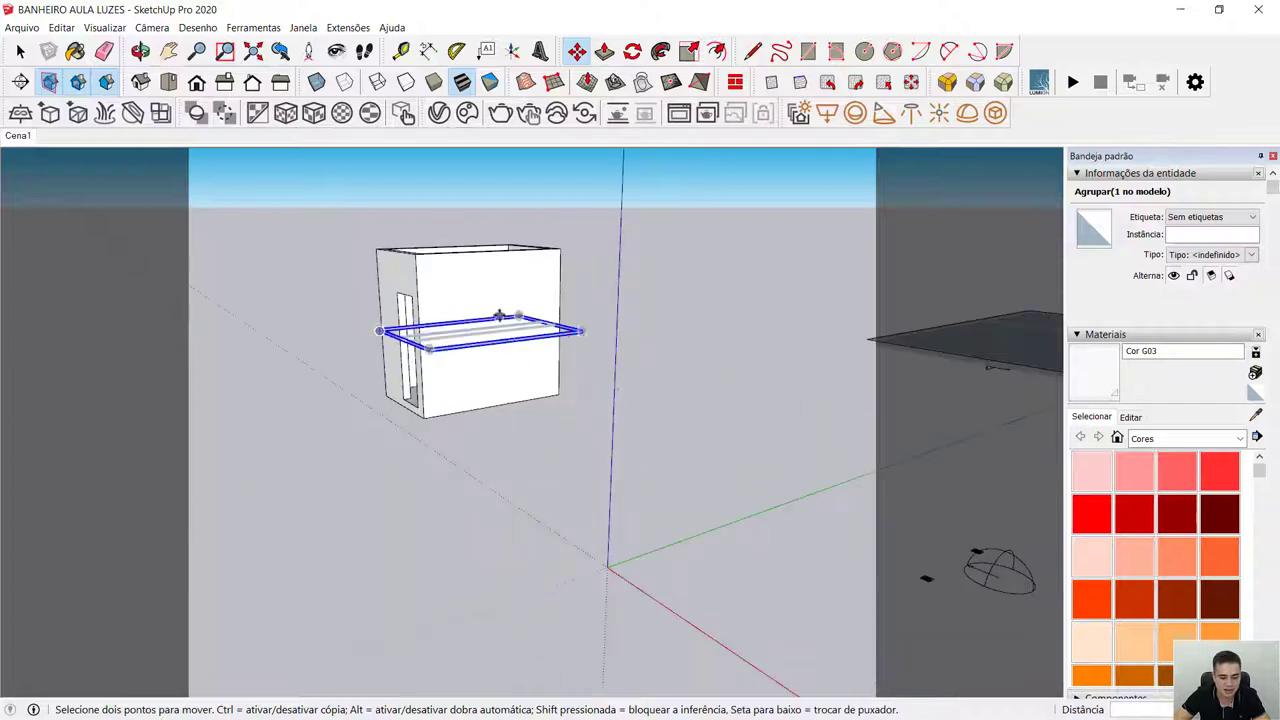
middle_click_drag(499, 316, 507, 345)
scroll(526, 328, "up", 2)
scroll(757, 434, "down", 3)
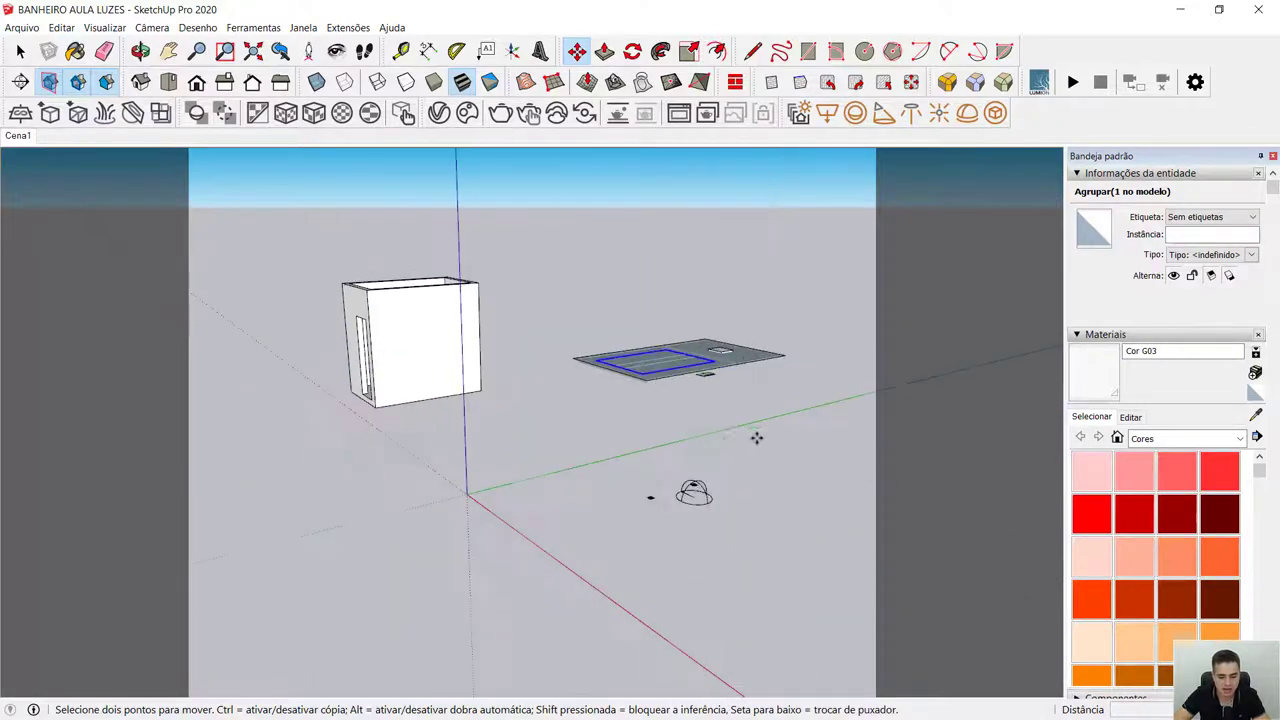
Convert the selected strip group in the ceiling recess to a V-Ray mesh light.
middle_click_drag(757, 434, 674, 611)
scroll(437, 318, "up", 3)
scroll(437, 318, "up", 2)
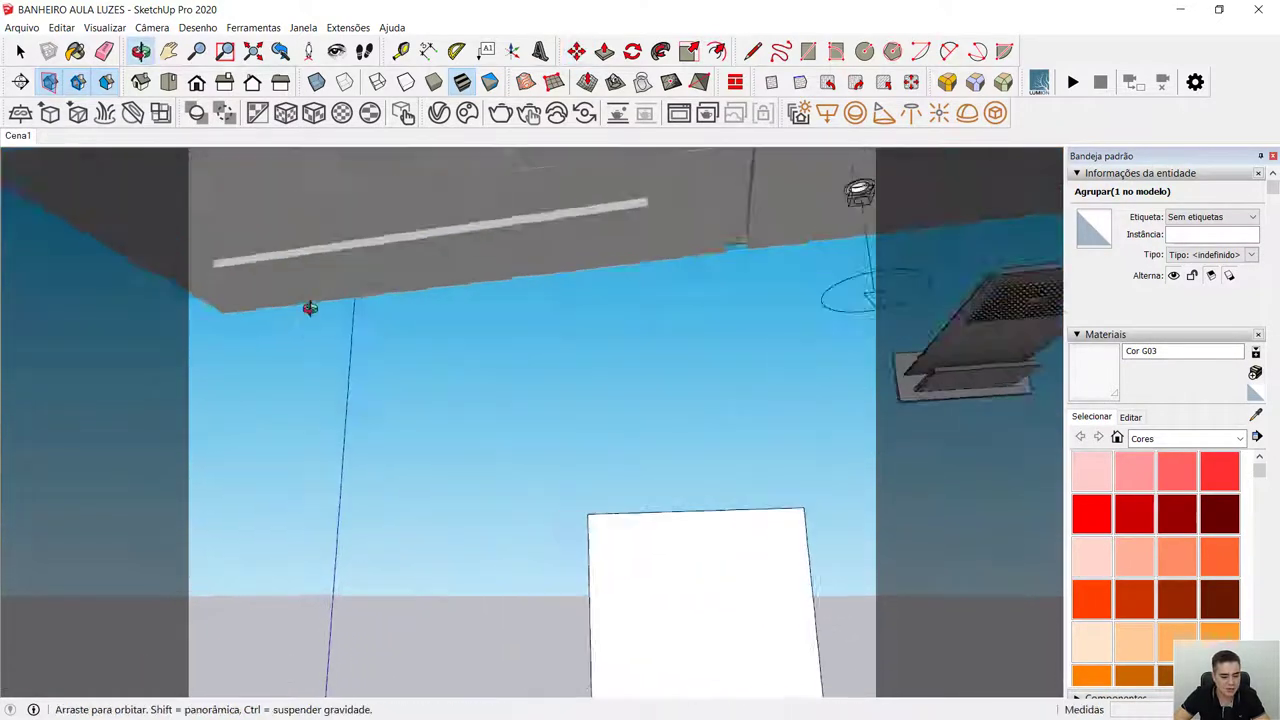
mouse_move(309, 306)
middle_mouse_down()
mouse_move(503, 349)
mouse_move(320, 306)
middle_mouse_up()
scroll(381, 379, "up", 2)
scroll(381, 379, "up", 2)
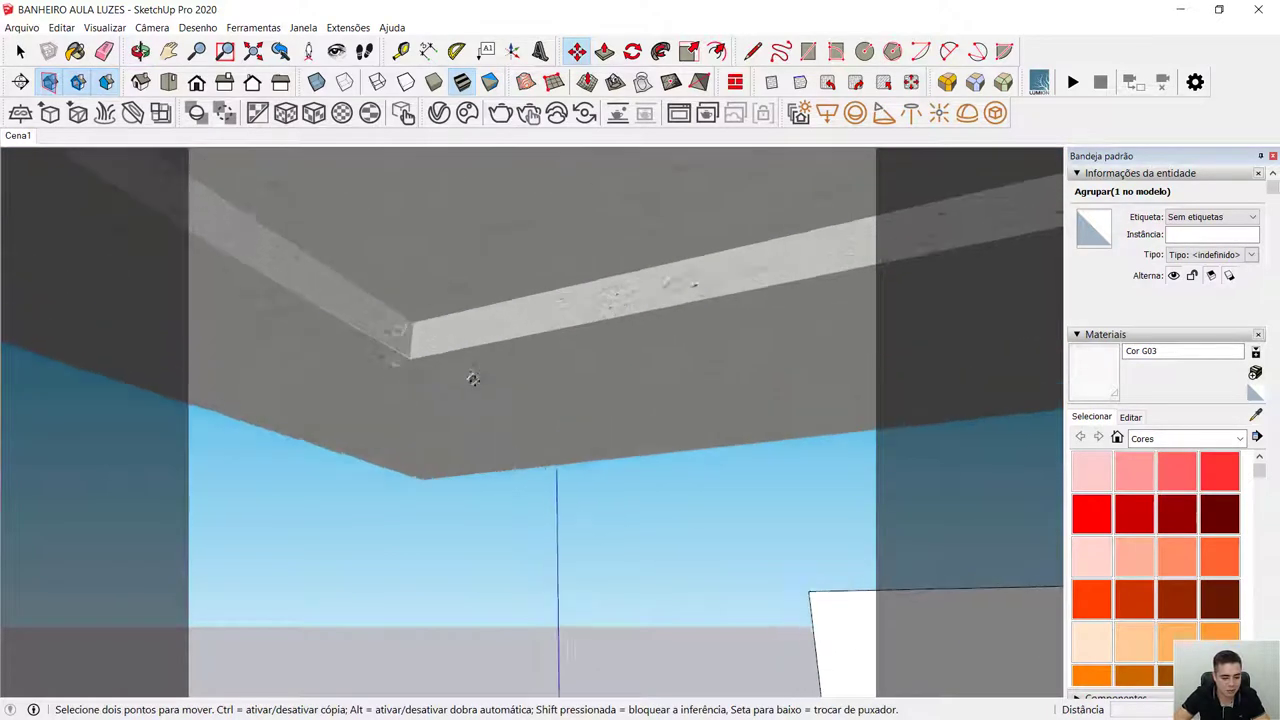
middle_click_drag(471, 374, 487, 447)
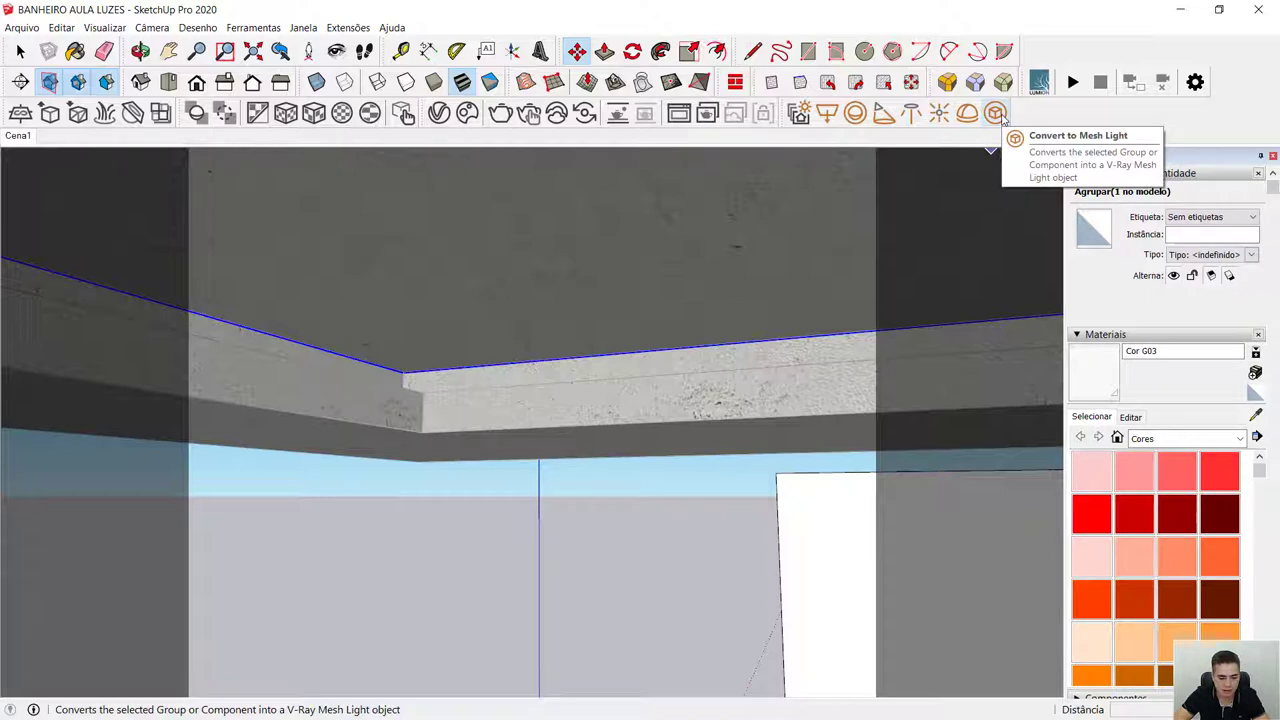
left_click(996, 113)
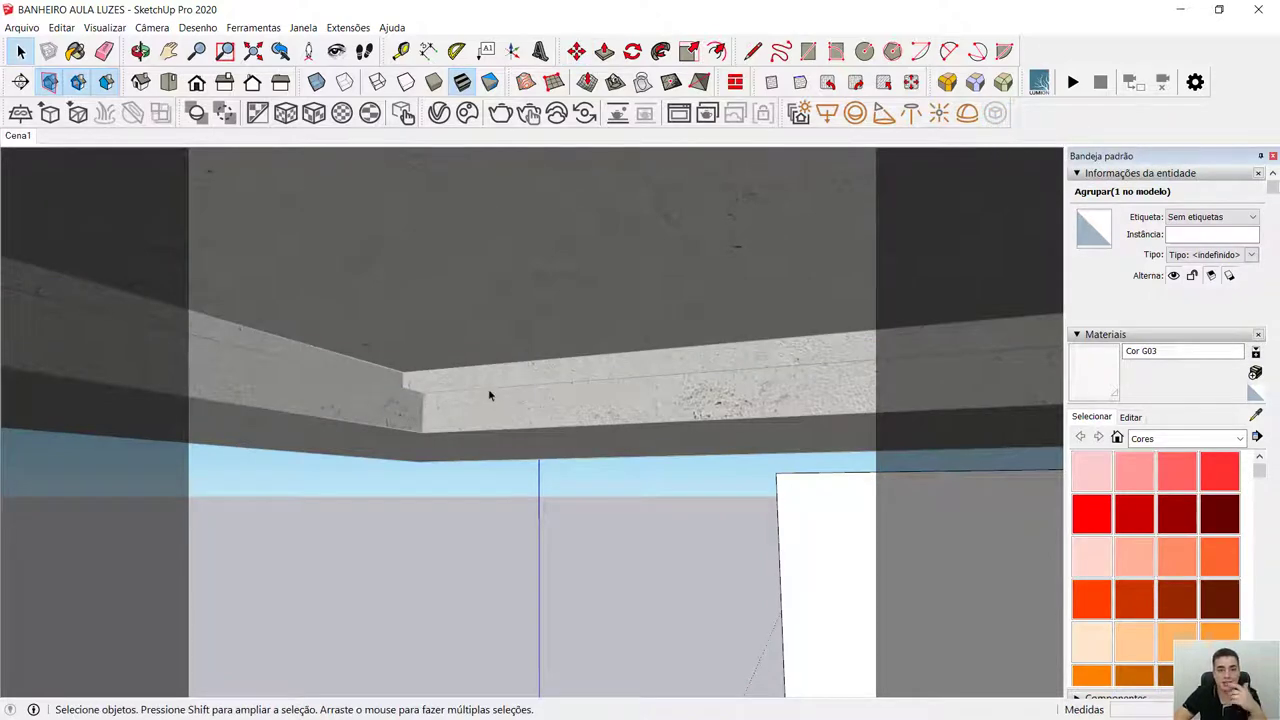
Open the Mesh Light's settings, start an interactive render and return the model to the Cena1 view.
left_click(439, 113)
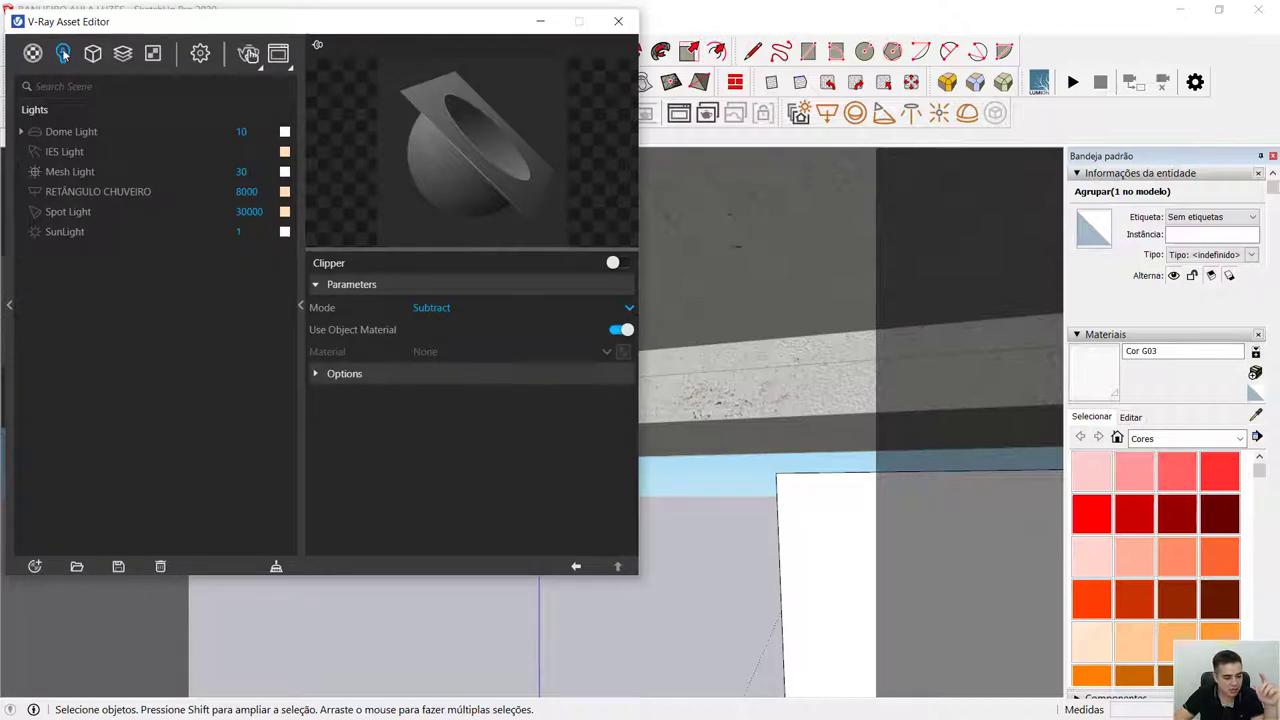
left_click(70, 172)
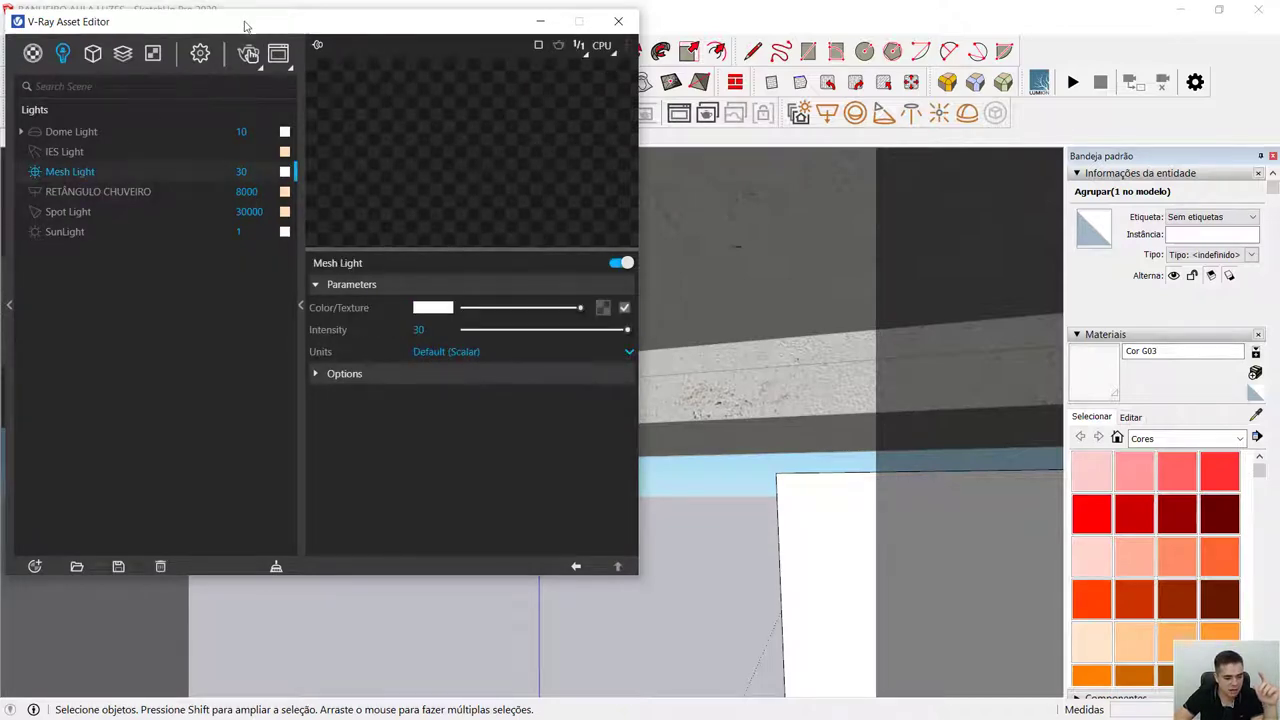
left_click_drag(243, 22, 330, 58)
left_click(248, 88)
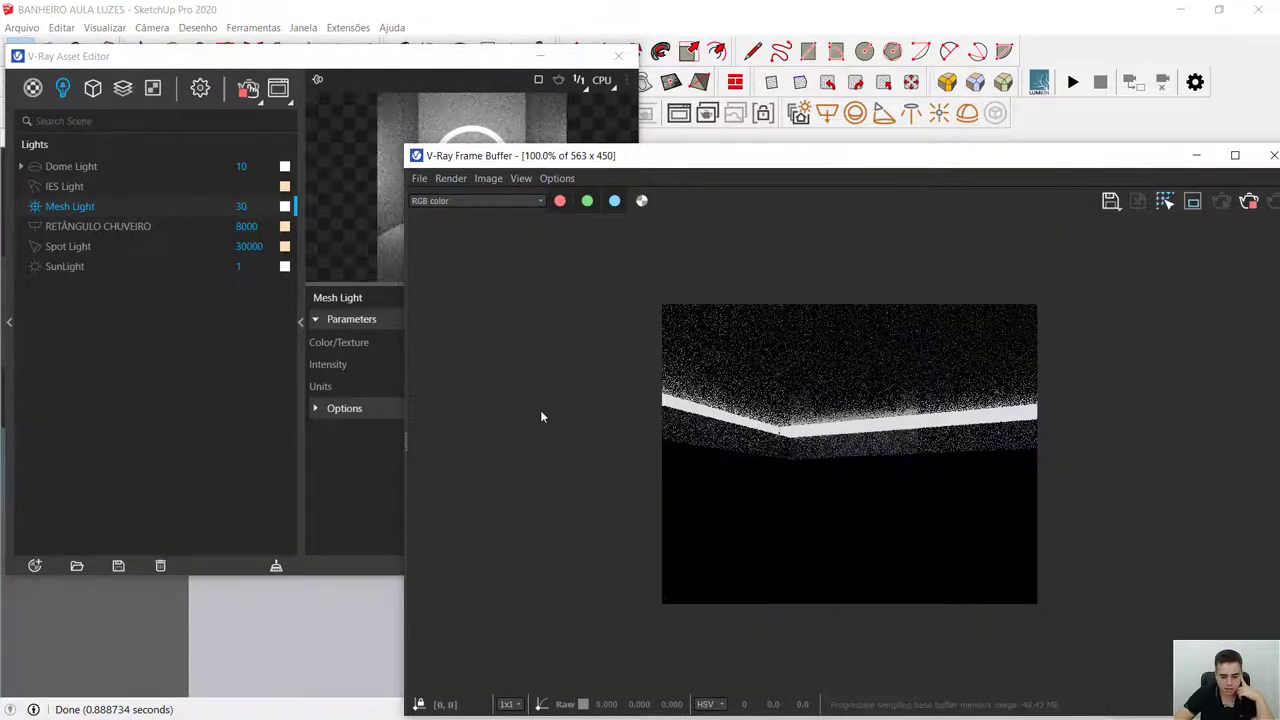
left_click_drag(186, 58, 348, 96)
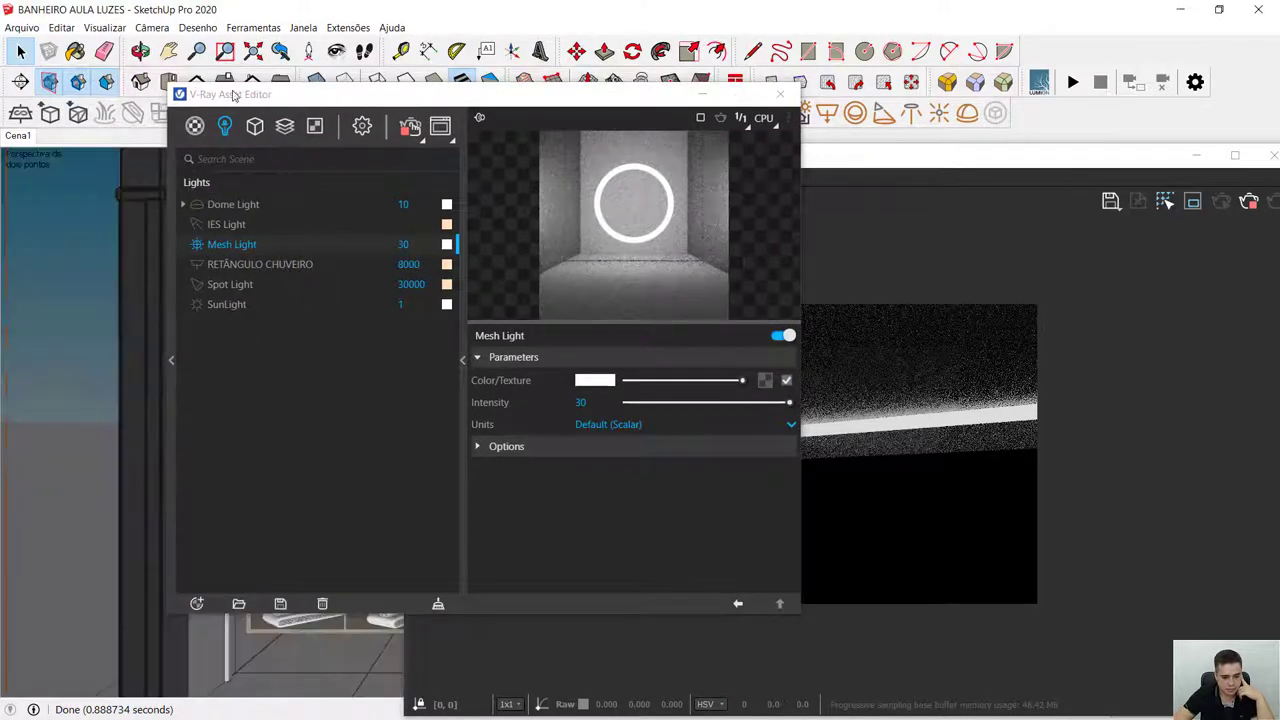
Set the Mesh Light's intensity to 1000 and its color temperature to 4500 K.
left_click_drag(233, 94, 139, 56)
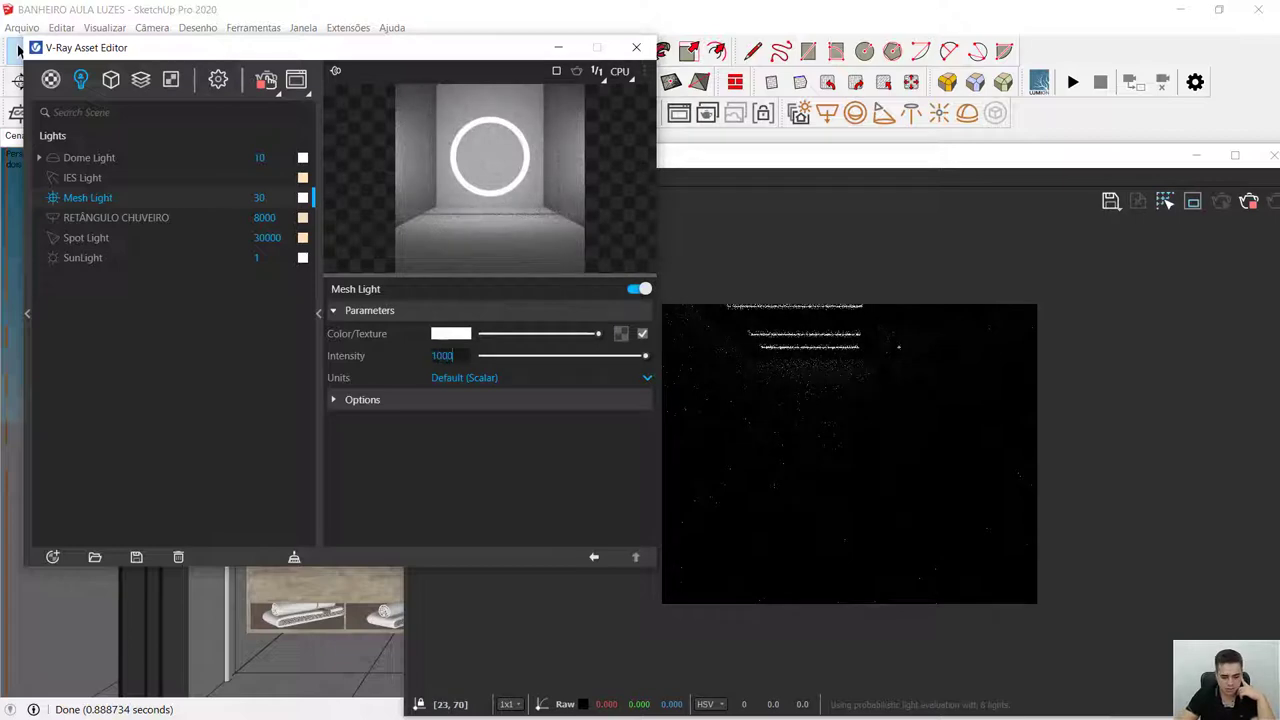
key("Return")
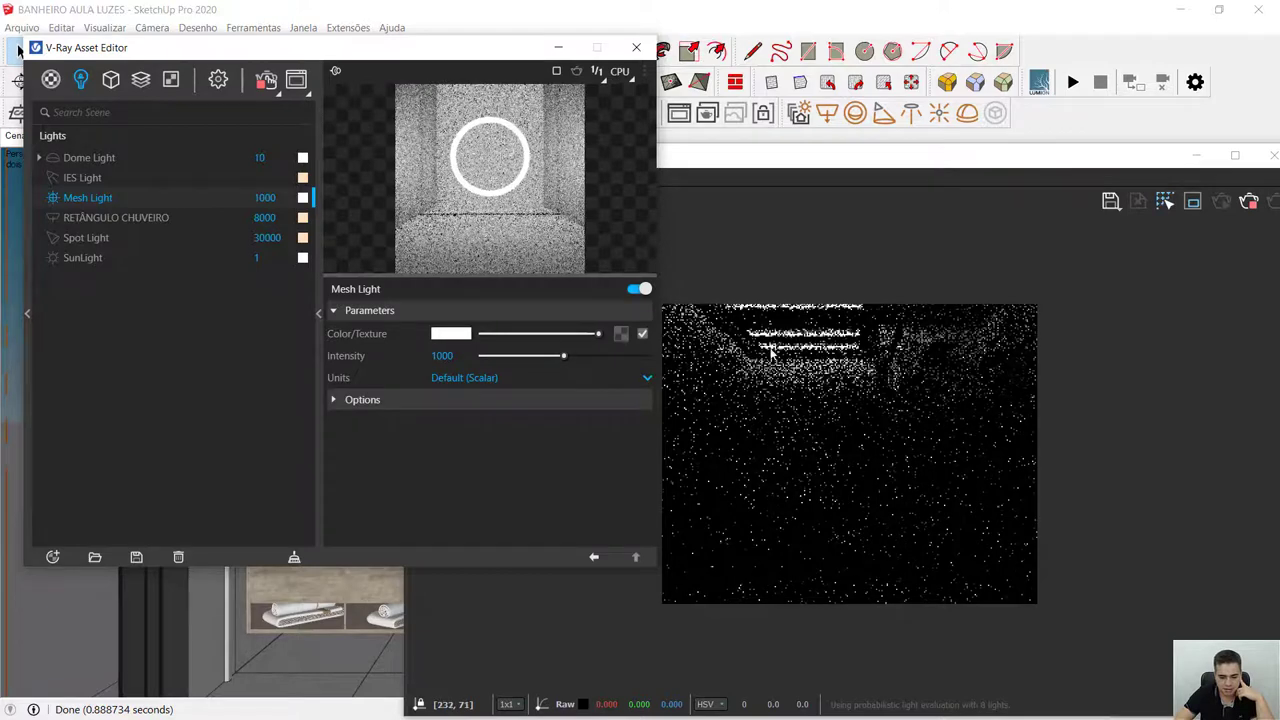
left_click(463, 334)
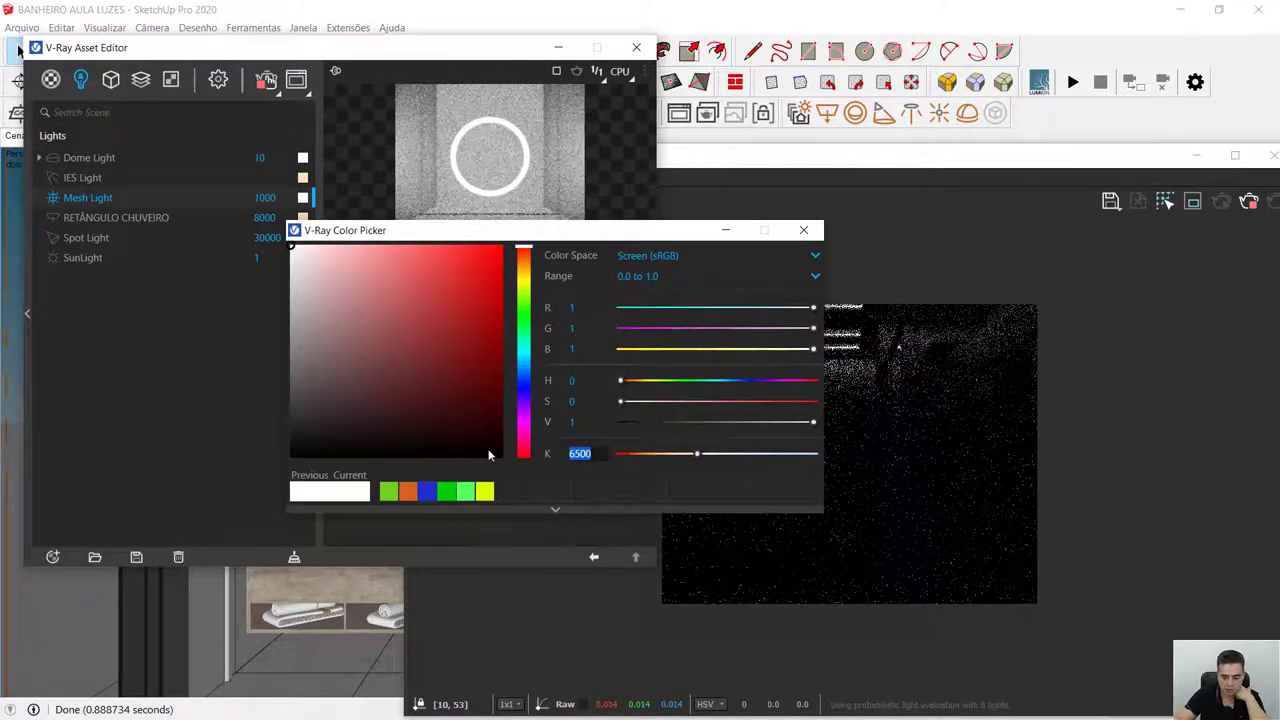
type("4")
key("Return")
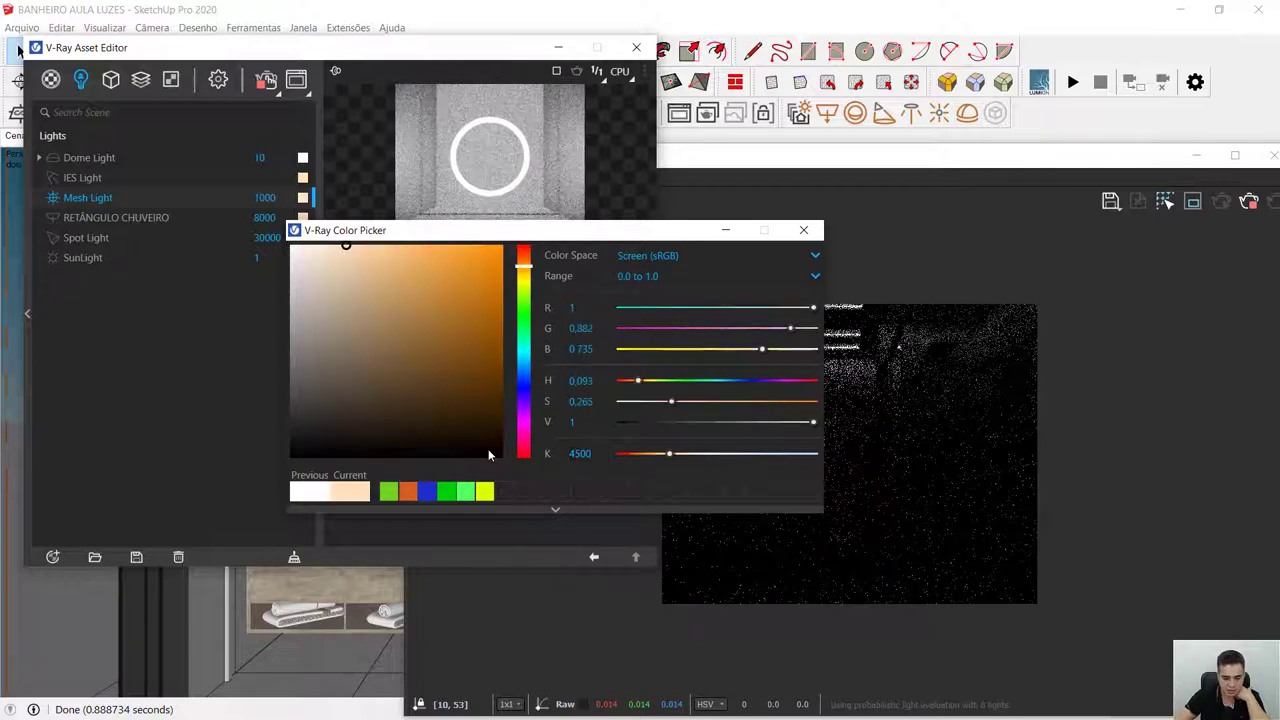
key("Return")
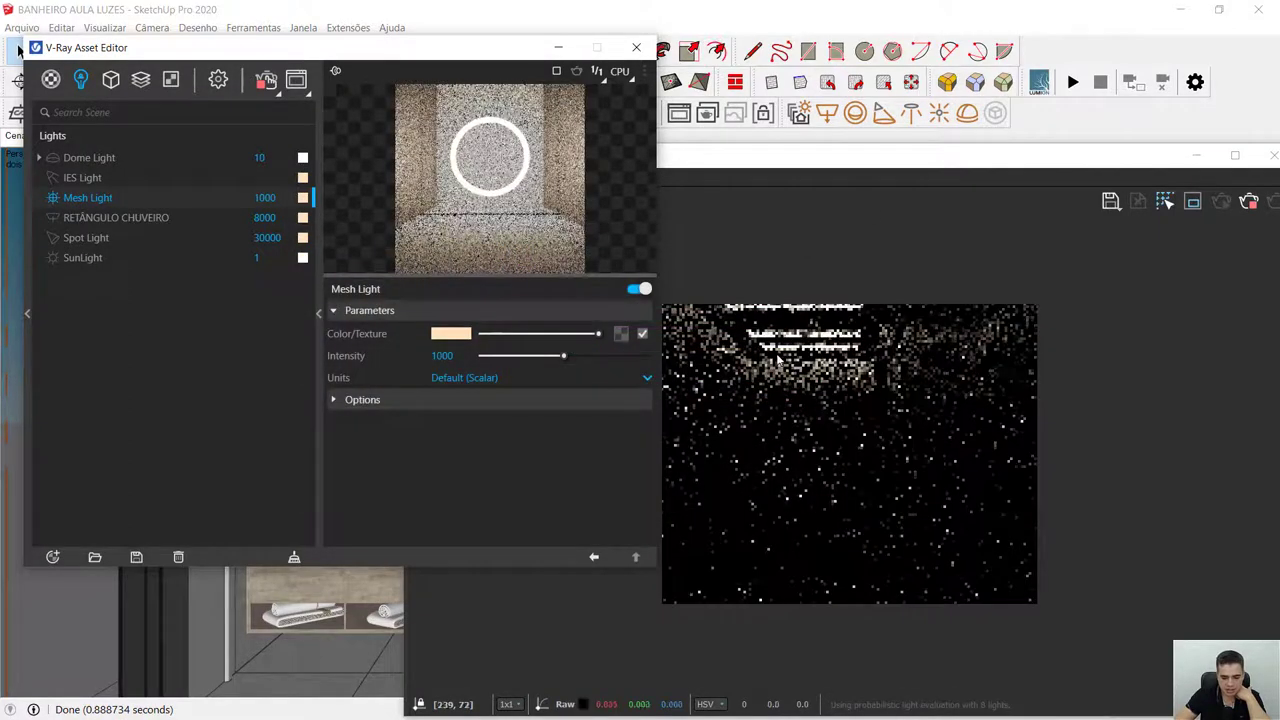
Raise the Mesh Light's intensity to 1500.
left_click(450, 356)
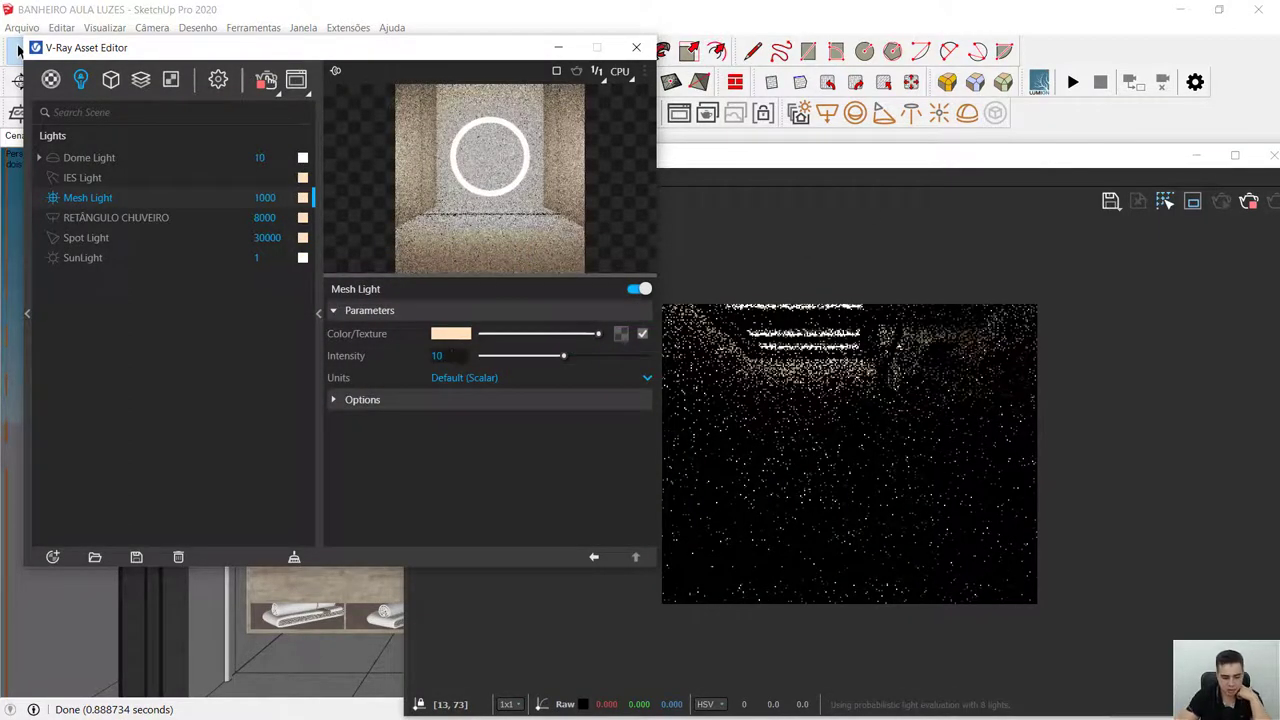
key("BackSpace")
type("500")
key("Return")
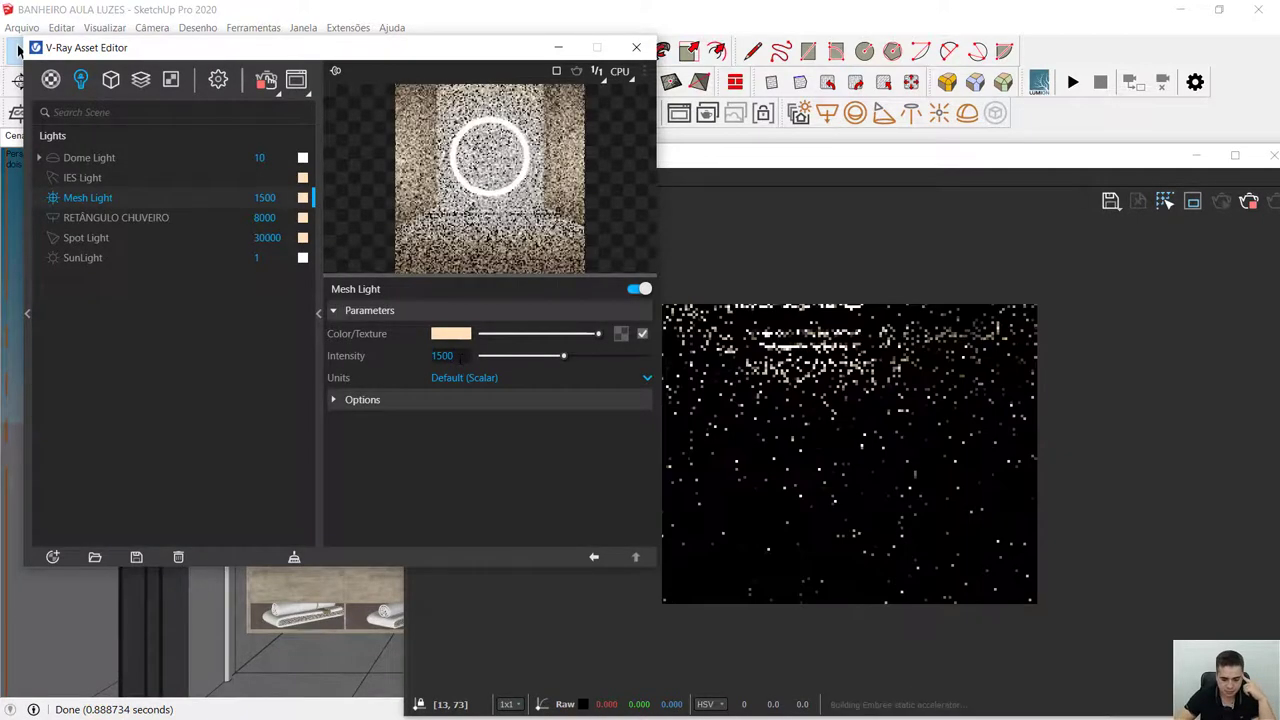
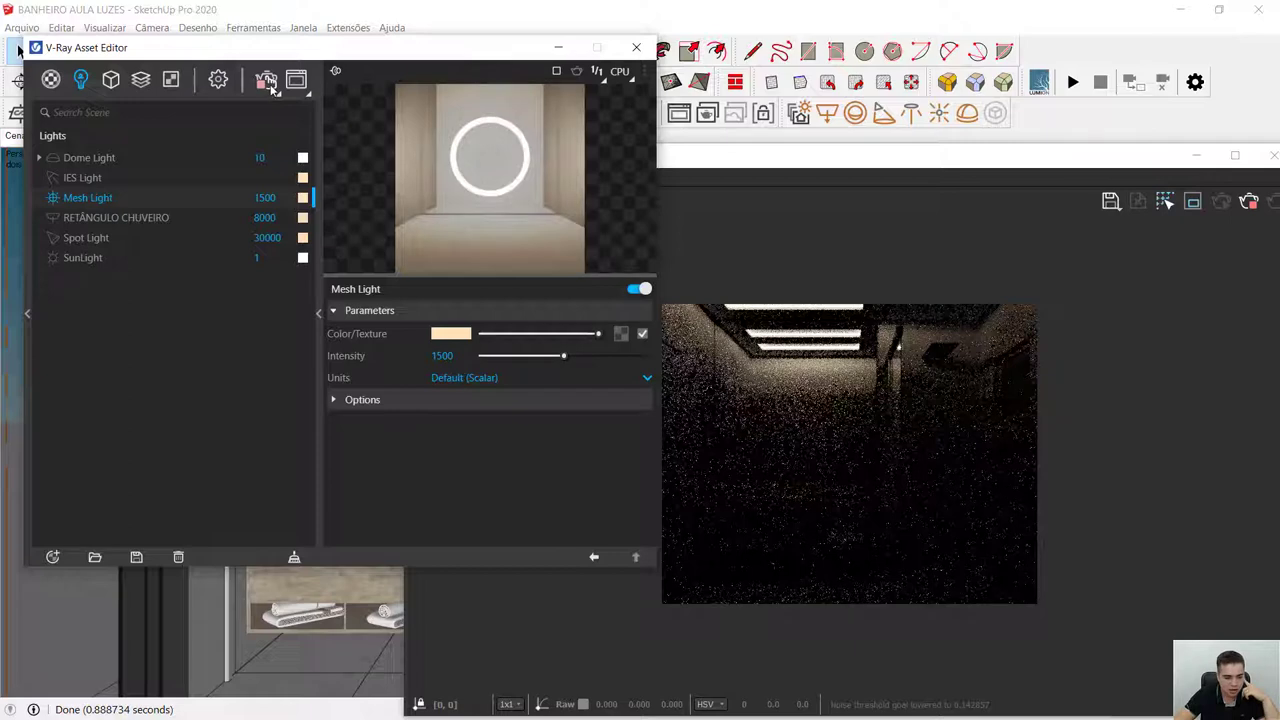
Close the V-Ray Asset Editor and the Frame Buffer to return to the bathroom model.
left_click(636, 47)
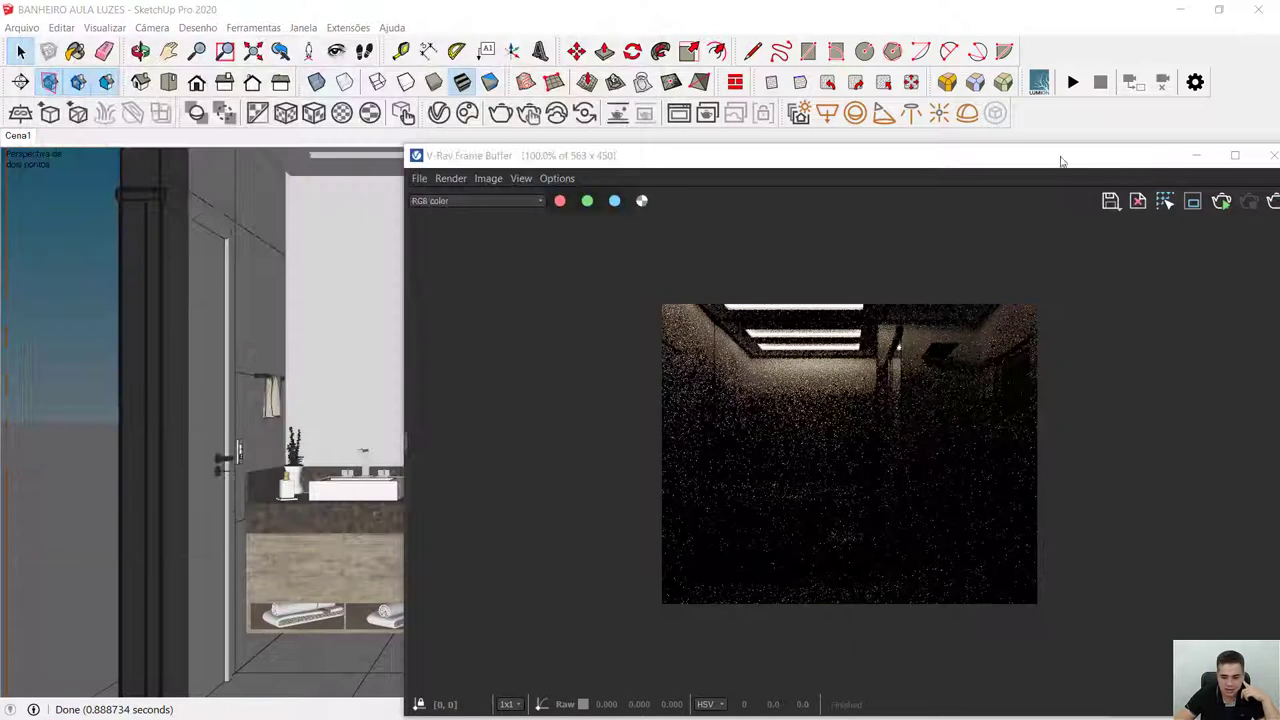
left_click_drag(1108, 163, 837, 95)
left_click(1003, 89)
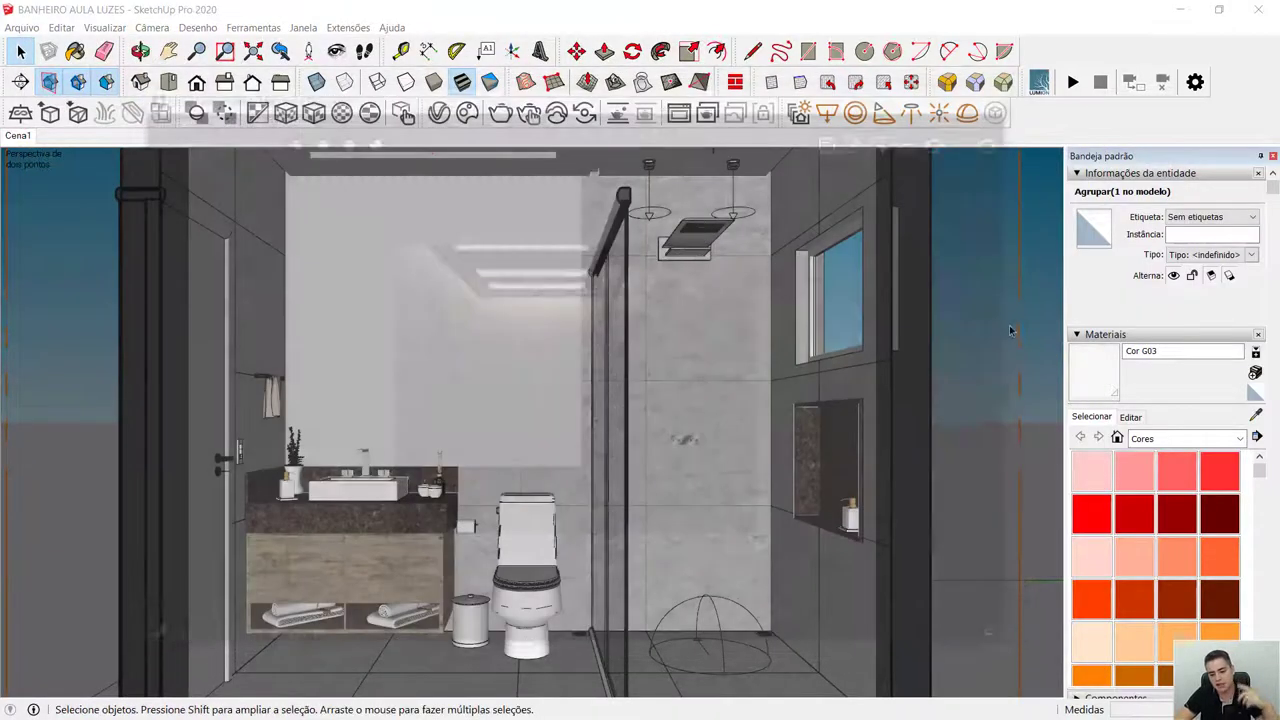
Sample the material inside the nearest recessed ceiling spotlight in the shower area with the Paint Bucket.
scroll(716, 228, "up", 5)
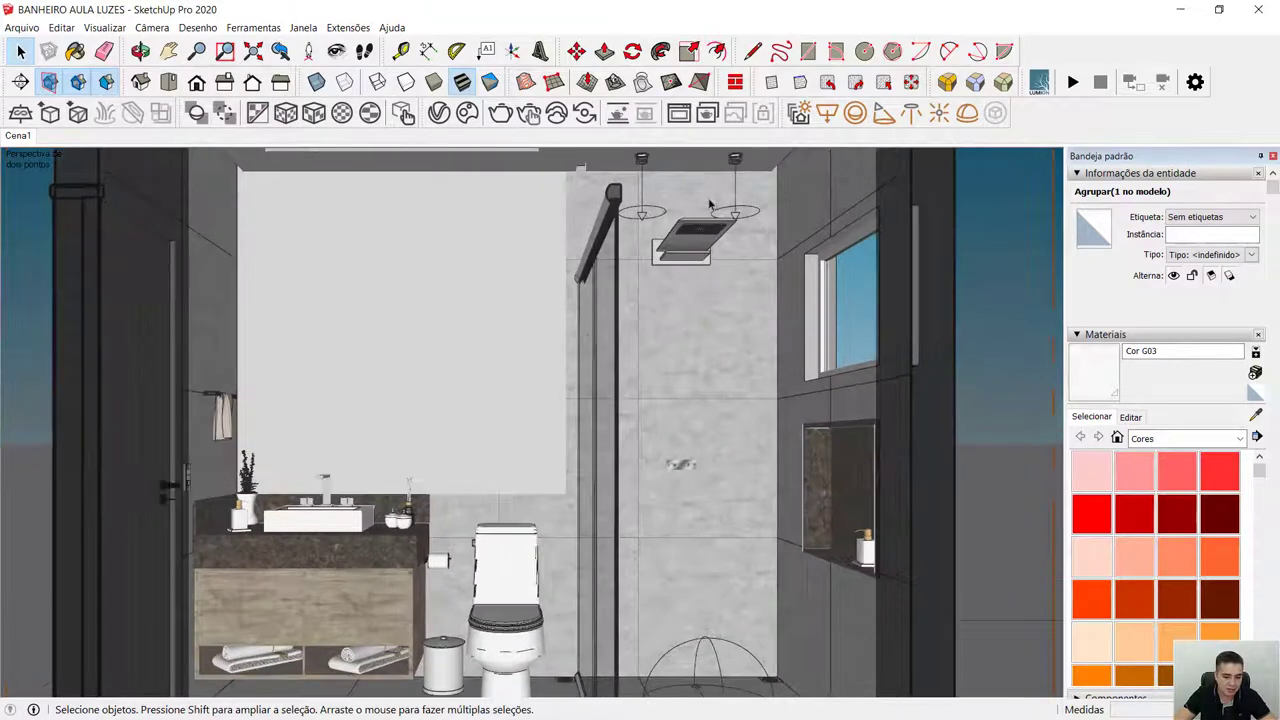
middle_click_drag(674, 290, 686, 471)
left_click(19, 136)
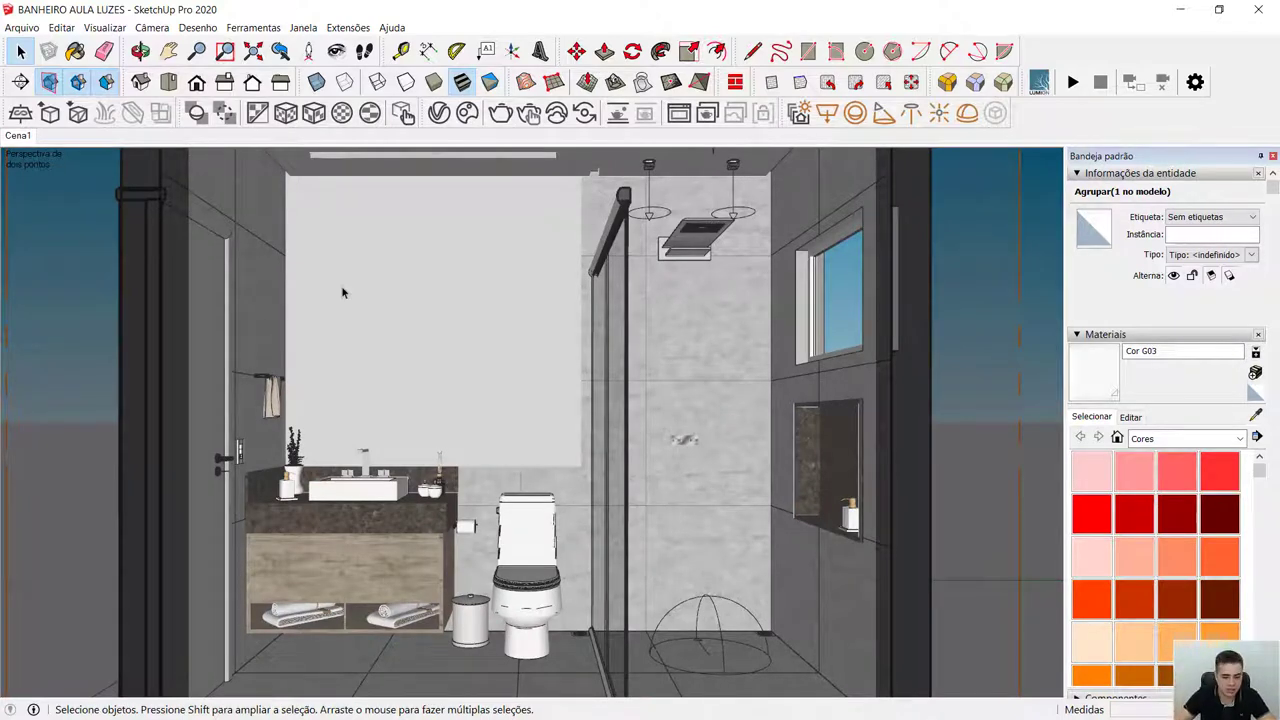
scroll(697, 250, "up", 6)
middle_click_drag(700, 300, 709, 428)
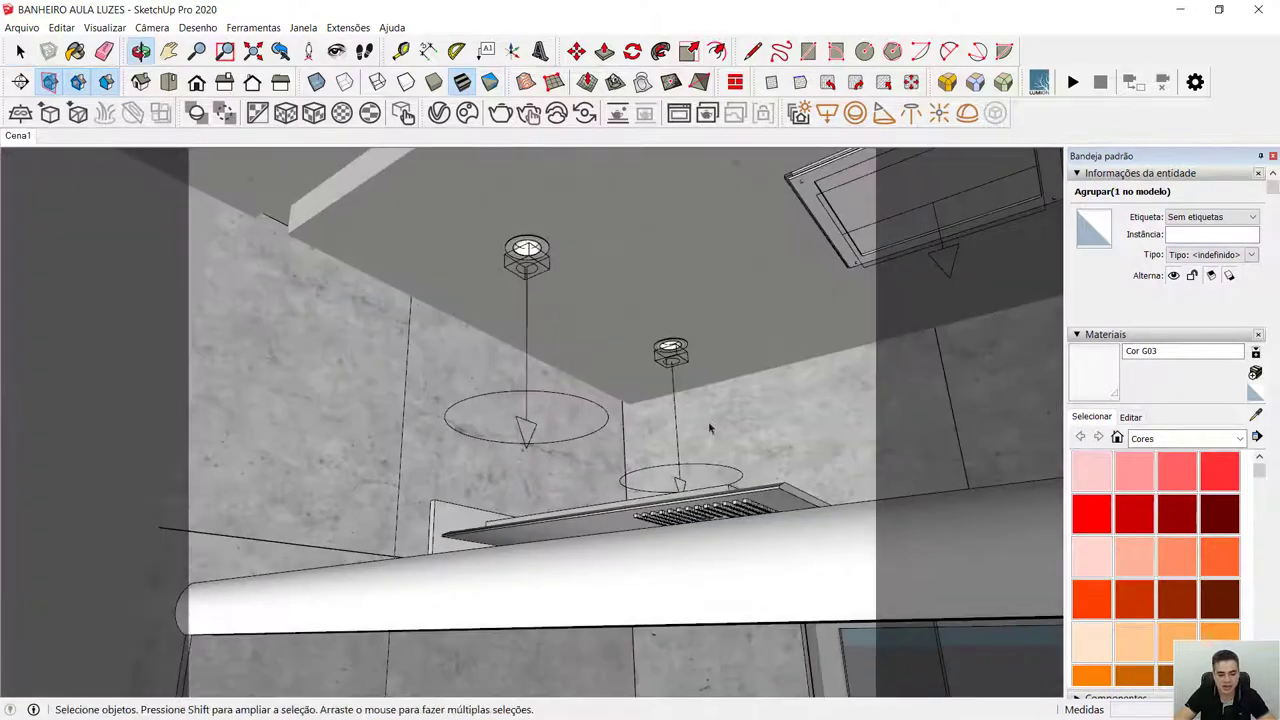
scroll(527, 248, "up", 5)
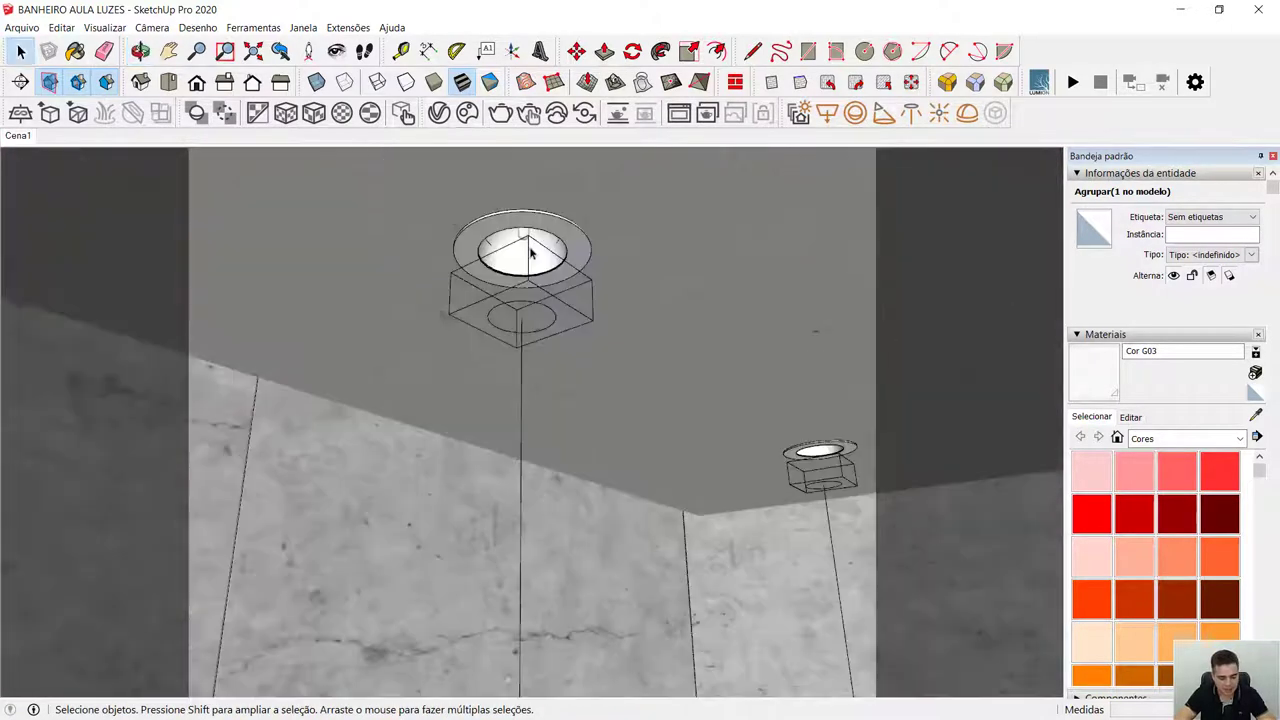
key("b")
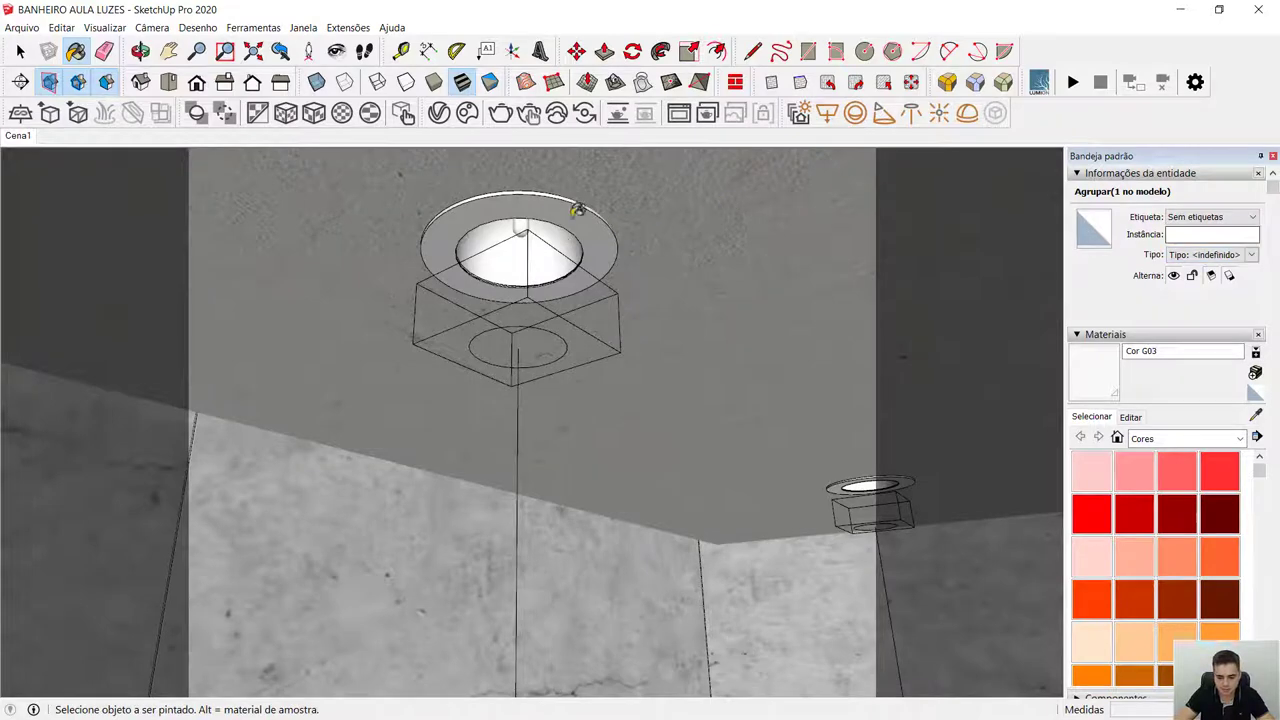
scroll(510, 214, "up", 3)
scroll(540, 229, "up", 3)
key("alt")
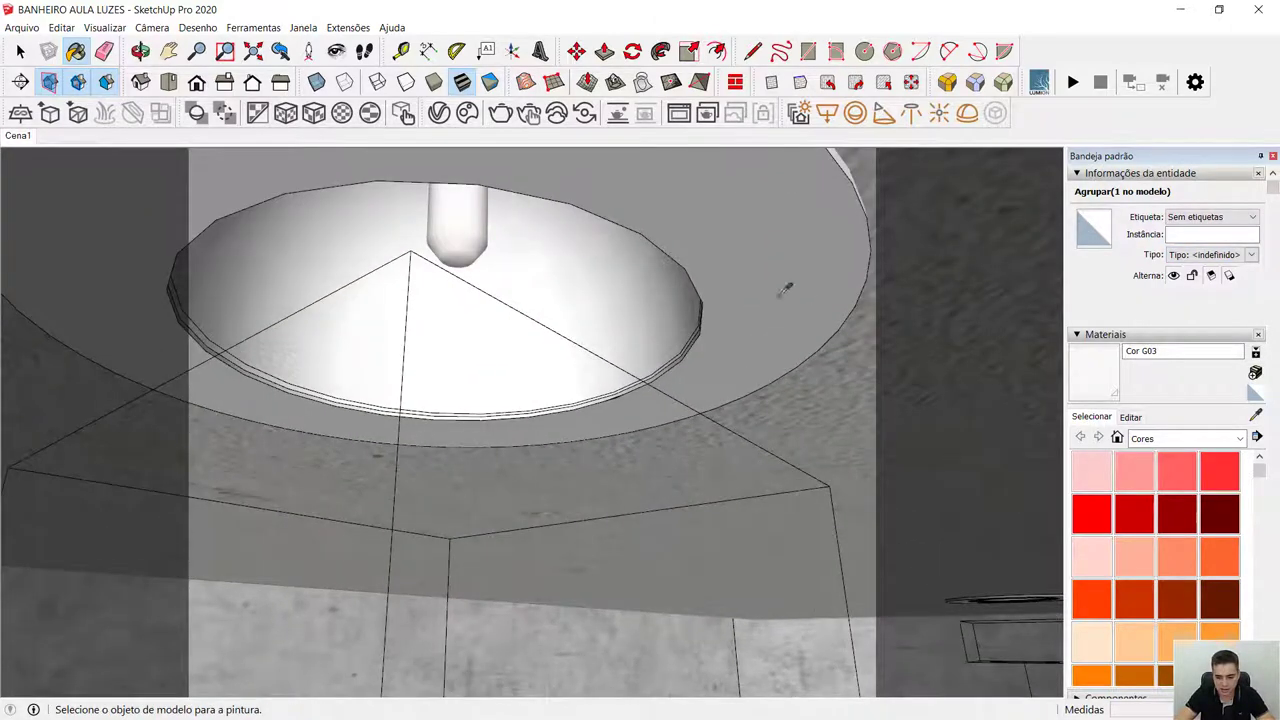
scroll(528, 354, "down", 4)
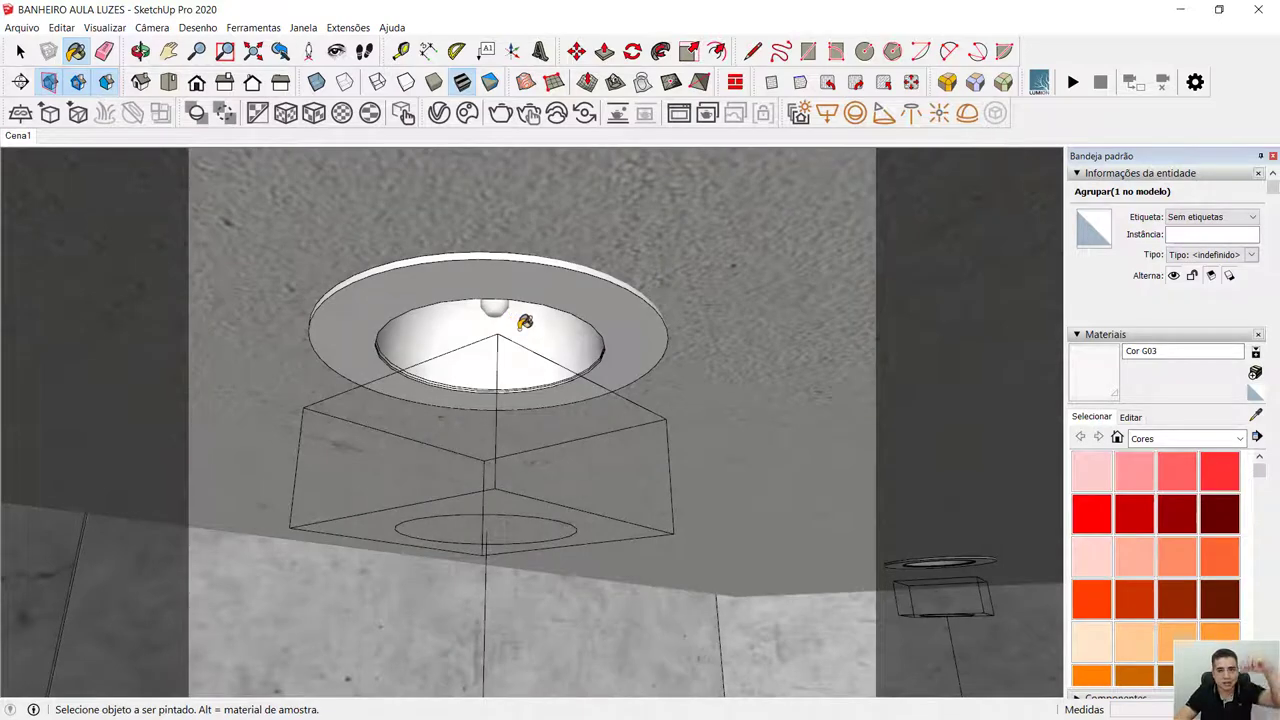
Open the sampled material Cor G03 in the V-Ray Asset Editor and add an Emissive layer to it.
left_click(439, 116)
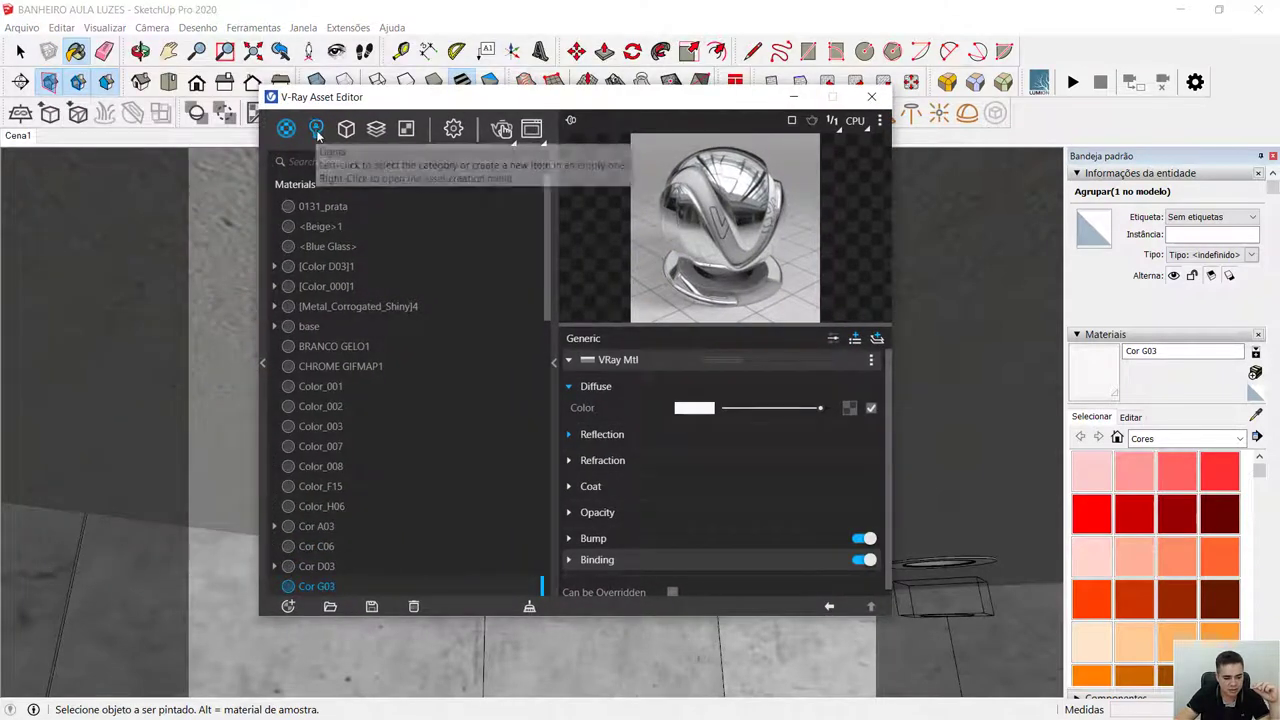
left_click(316, 130)
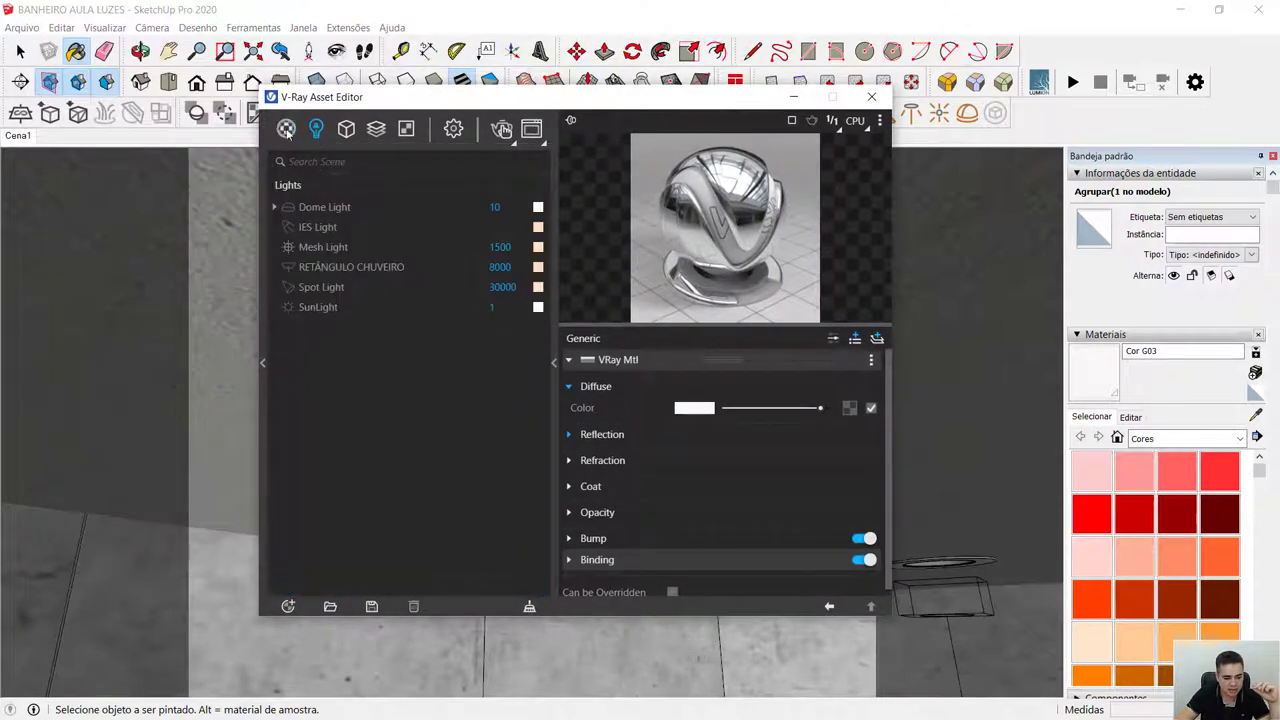
left_click(286, 129)
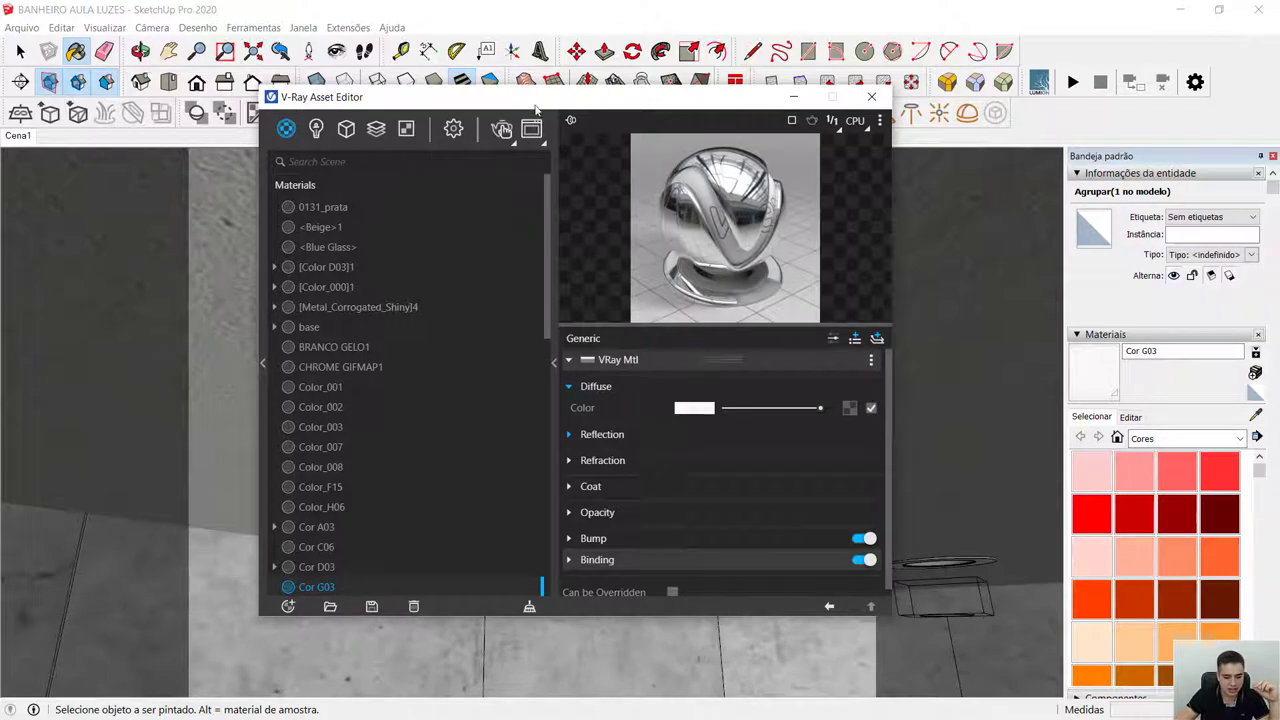
left_click_drag(536, 106, 483, 83)
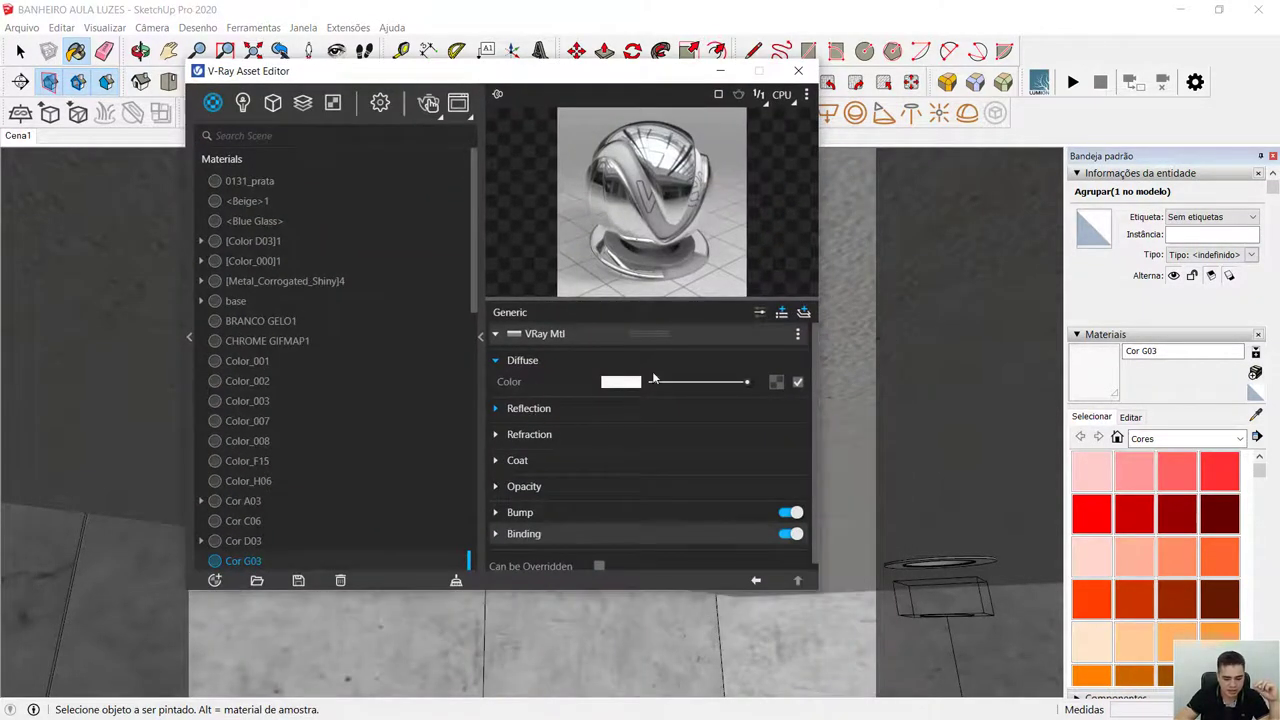
left_click(799, 335)
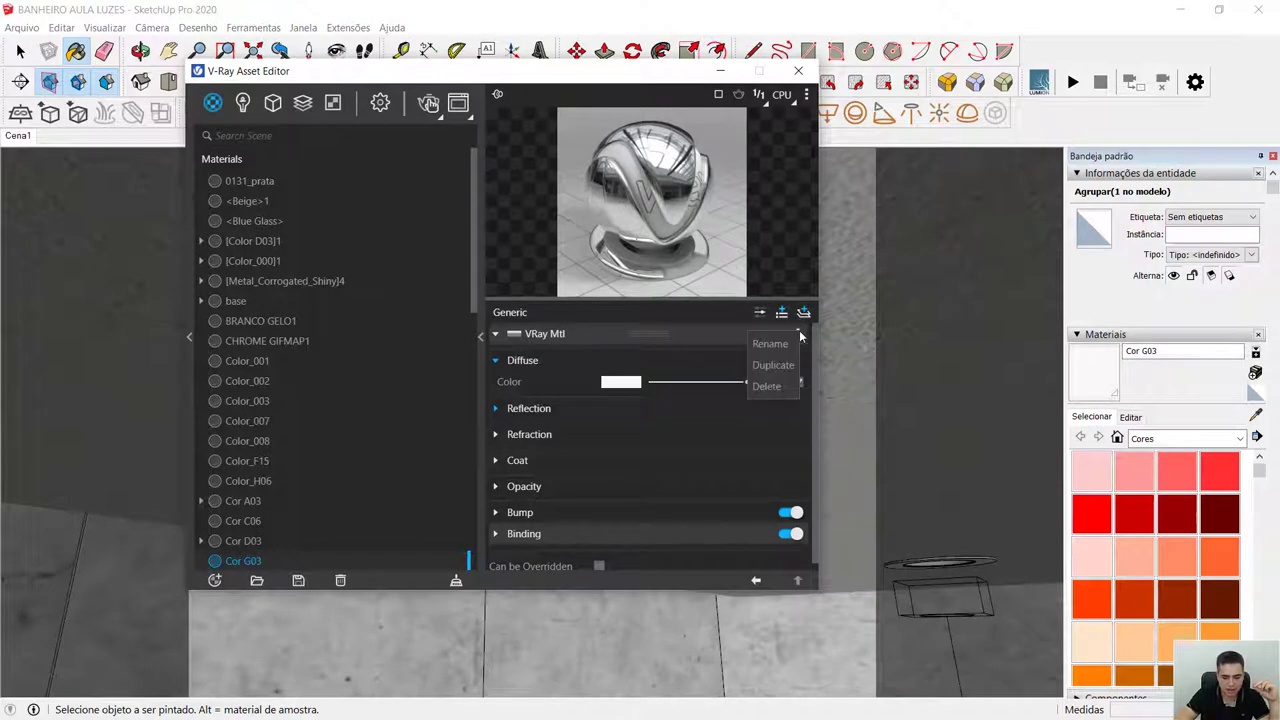
left_click(803, 312)
left_click(803, 312)
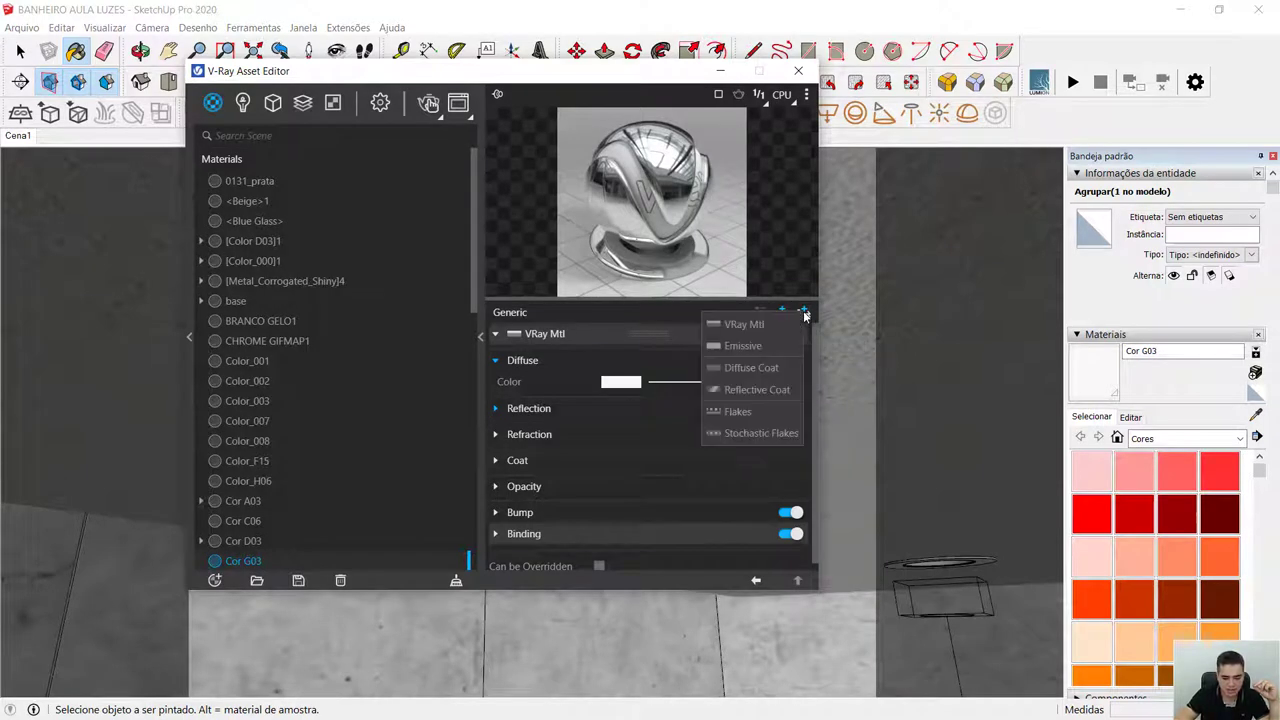
left_click(757, 347)
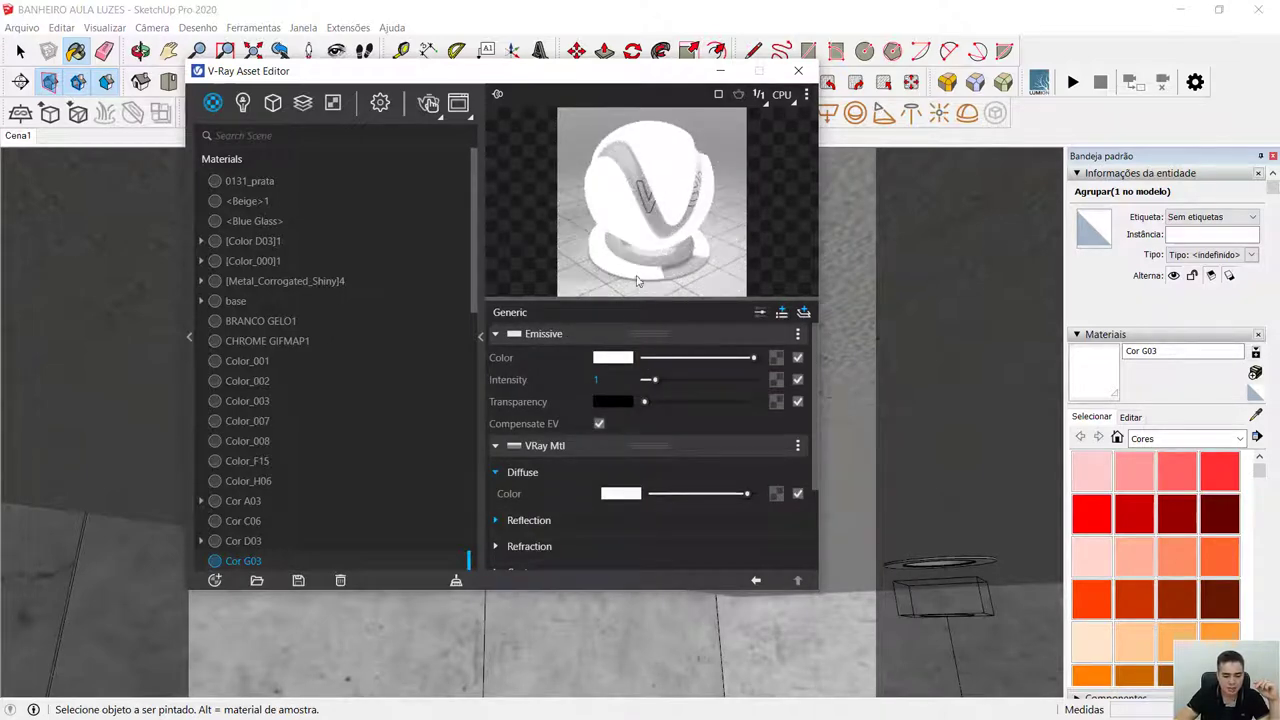
Set the Emissive layer's intensity to 3 and its color temperature to 4500 K.
left_click(612, 380)
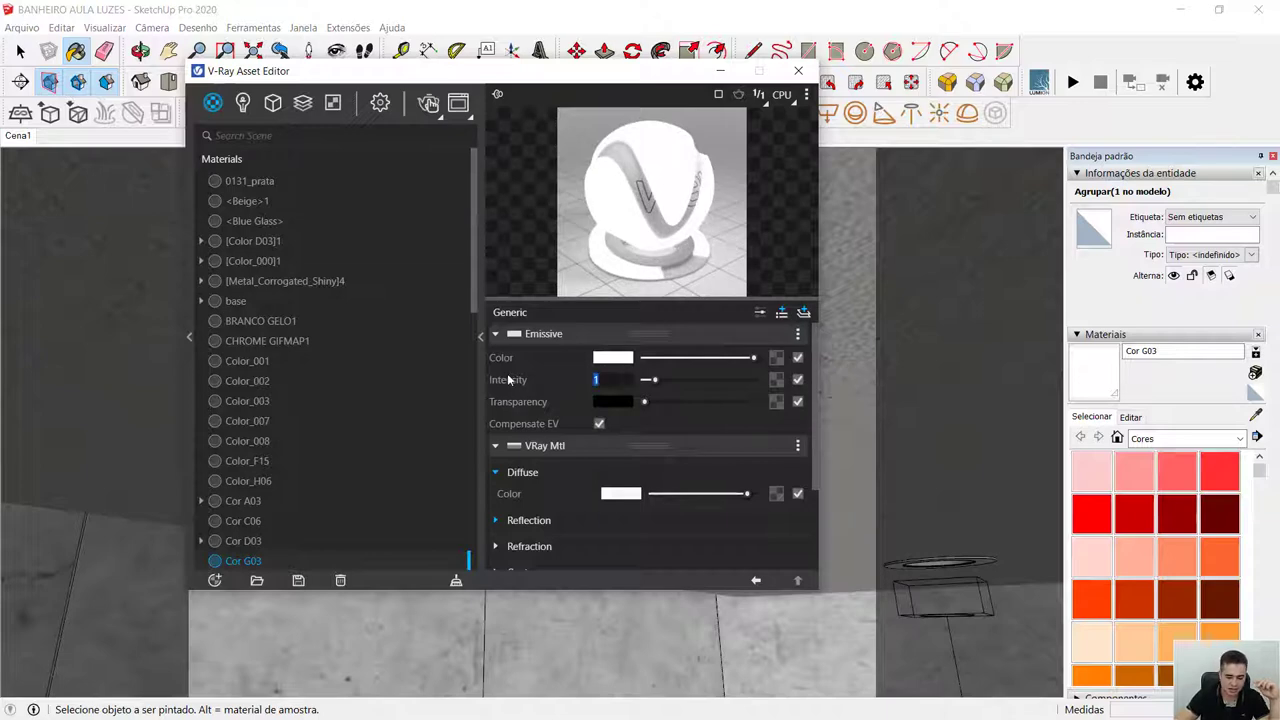
key("Return")
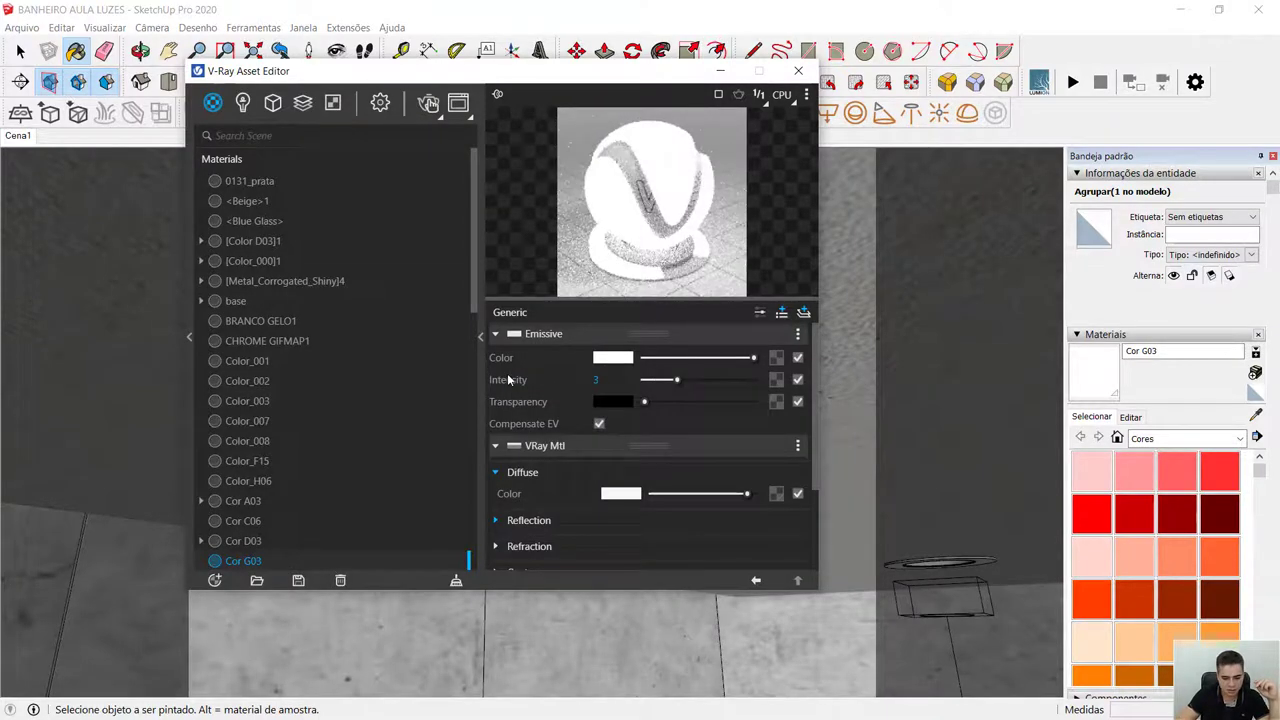
left_click(613, 358)
left_click_drag(591, 453, 575, 453)
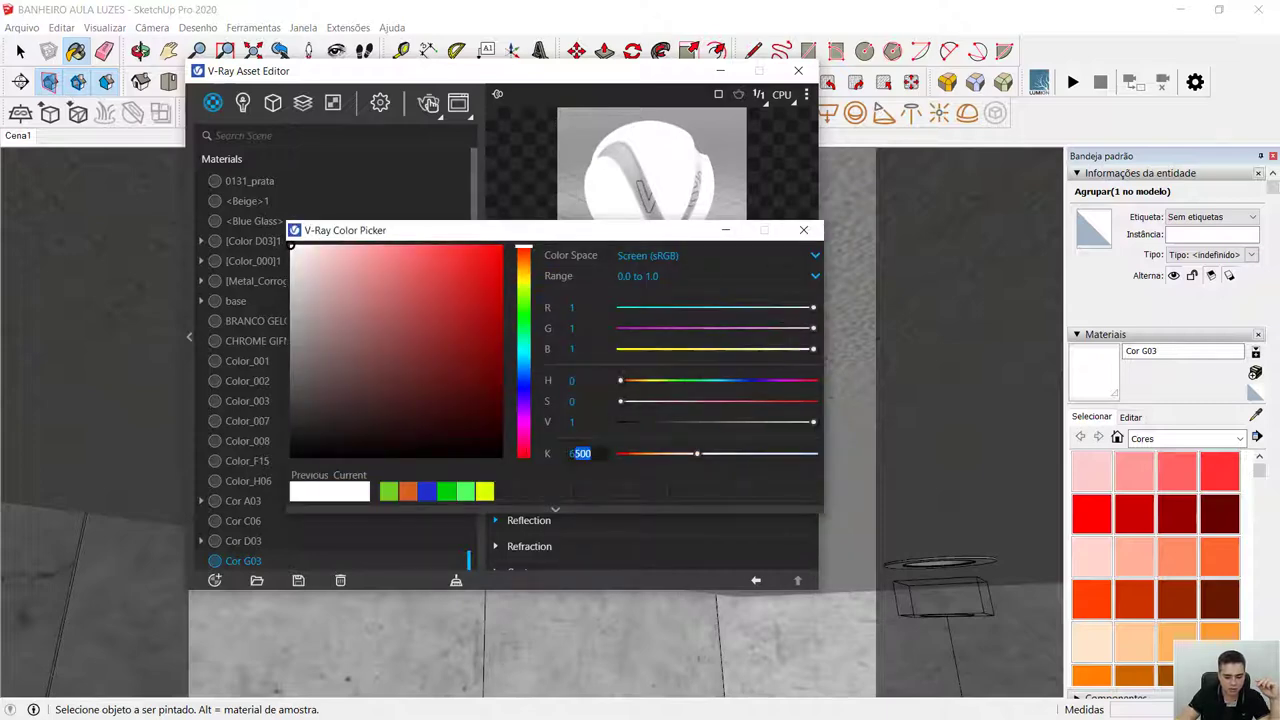
type("4500")
key("Return")
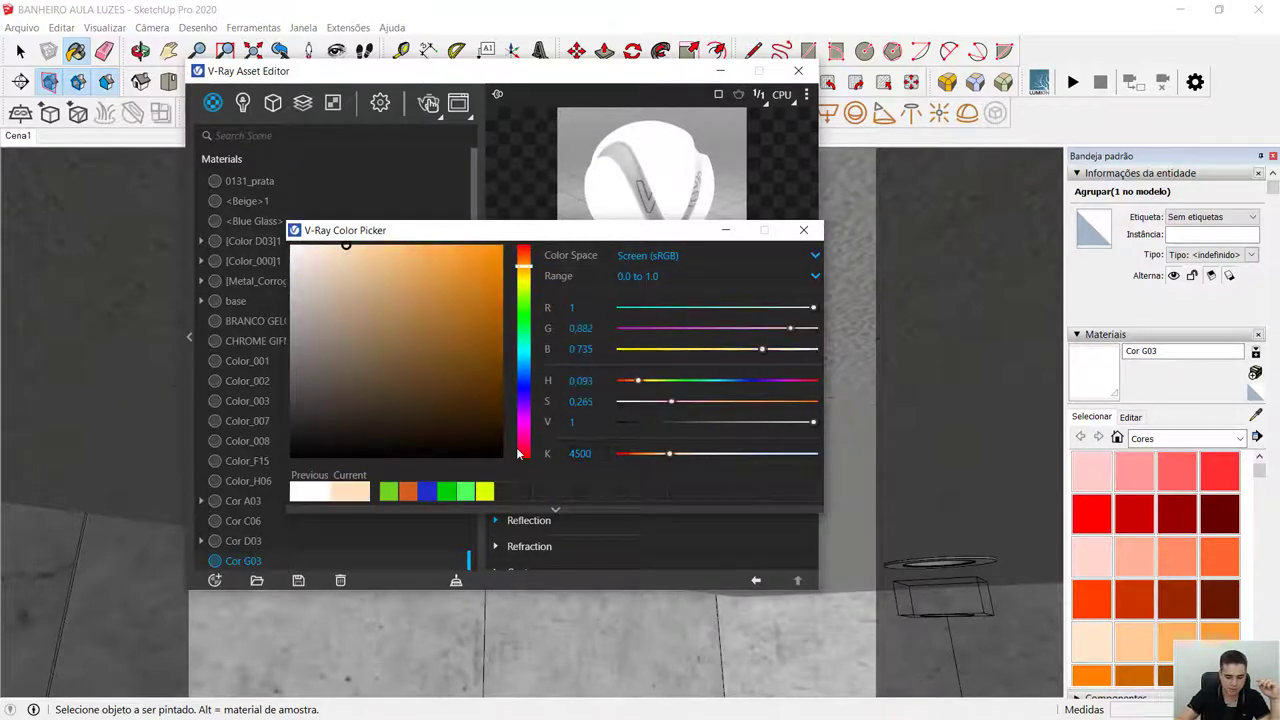
left_click(804, 232)
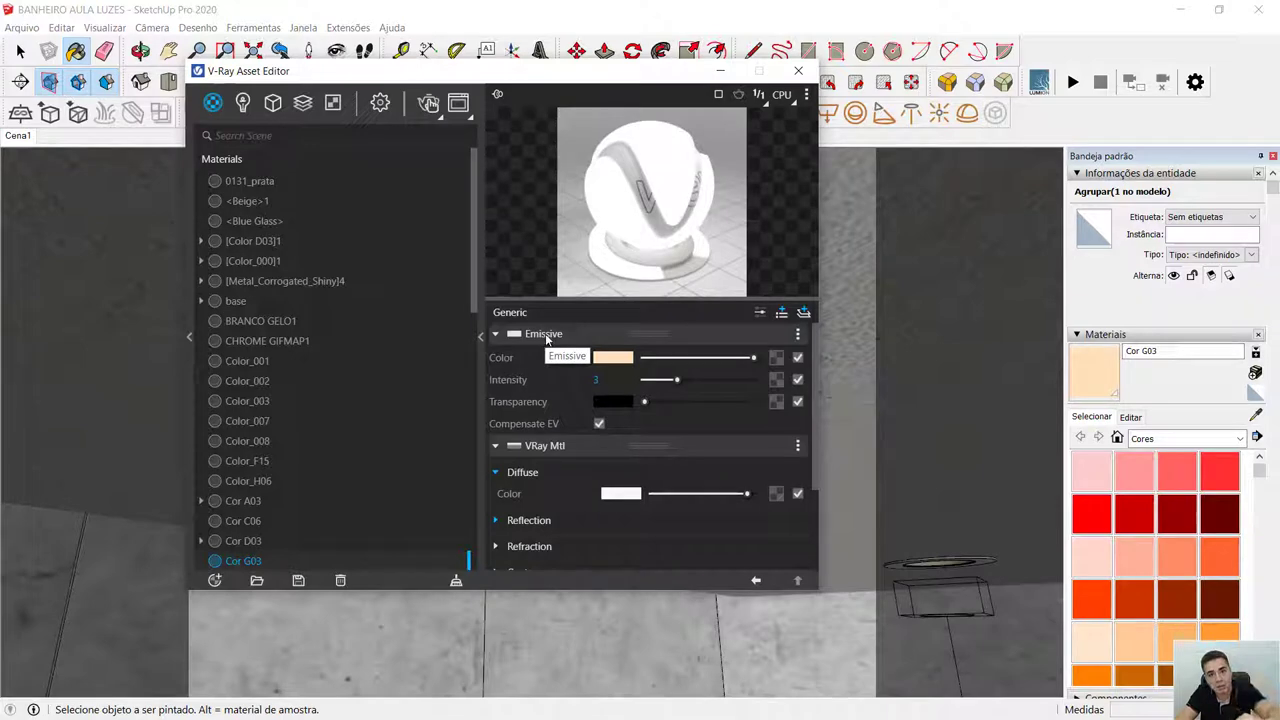
Start an interactive render of the emissive spotlight and return the model to the Cena1 view.
left_click_drag(700, 71, 593, 190)
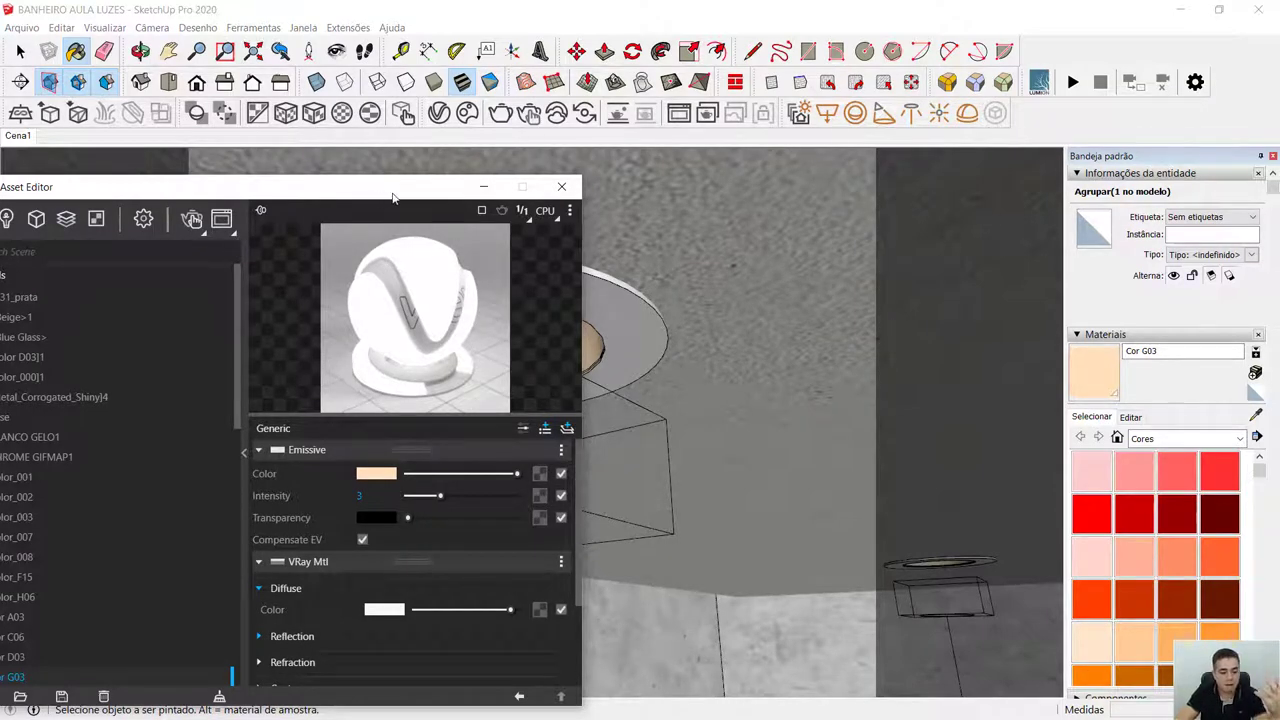
left_click_drag(378, 190, 644, 94)
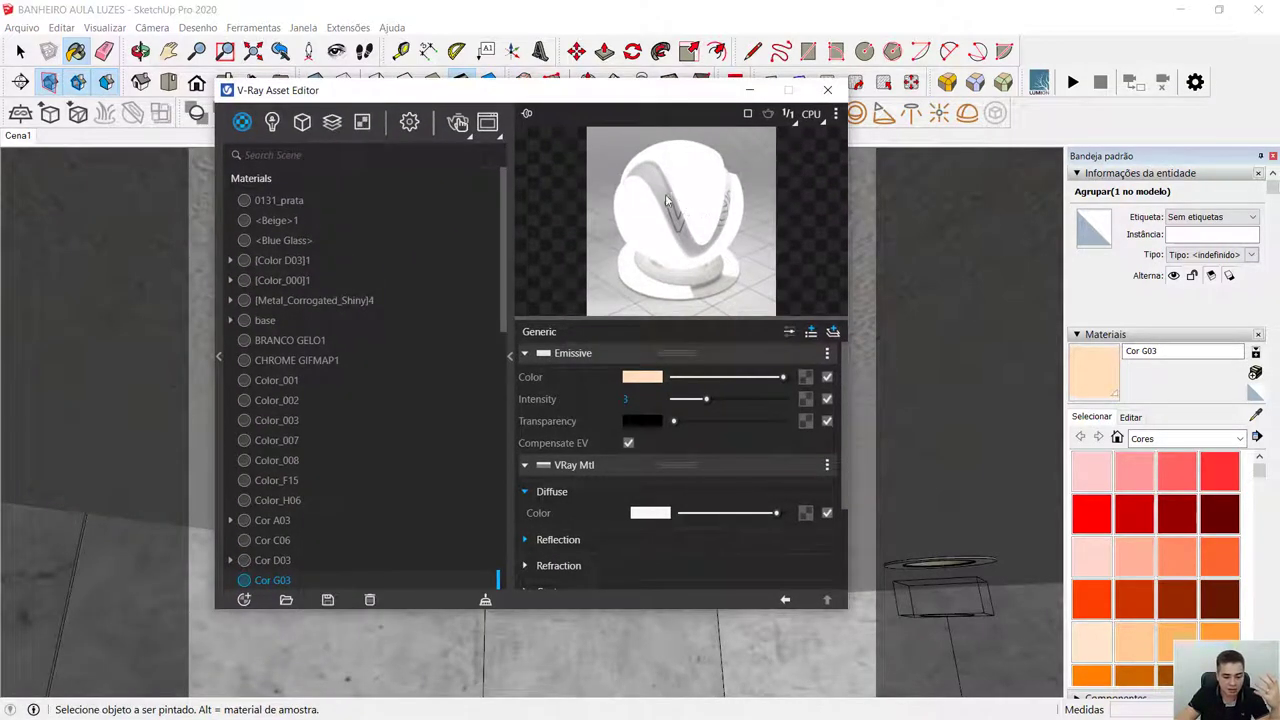
left_click(457, 122)
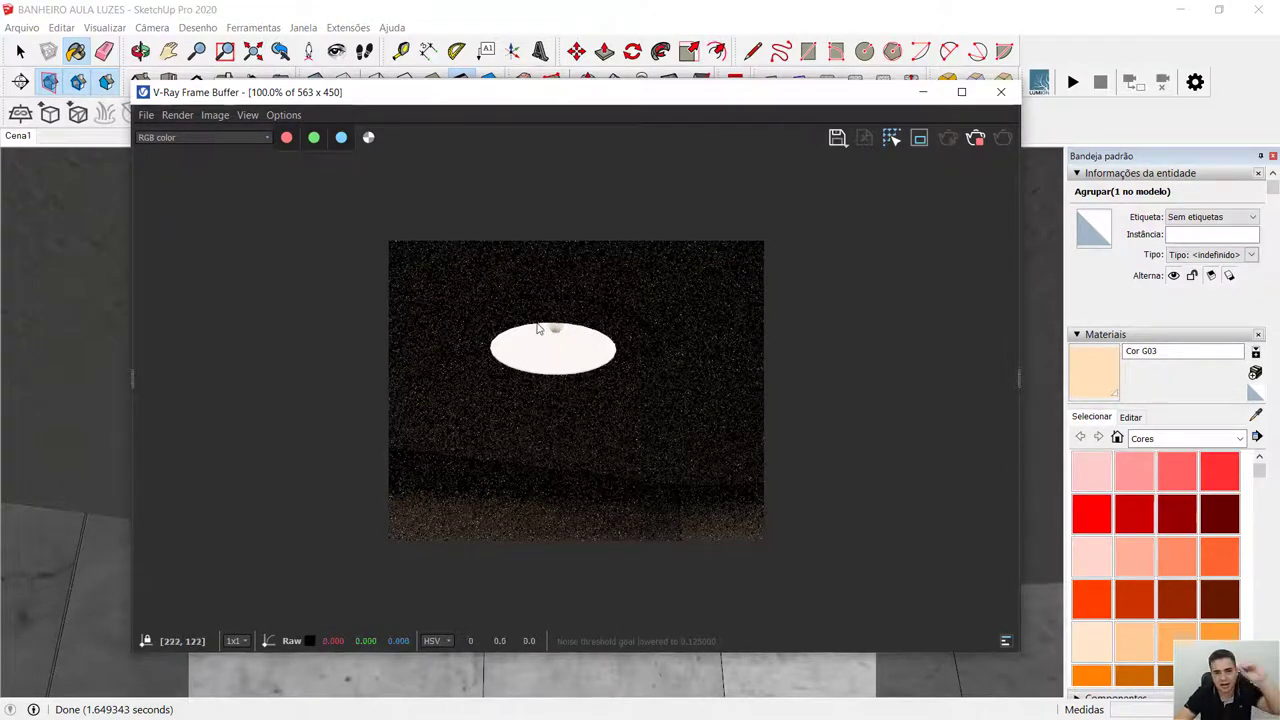
left_click(17, 137)
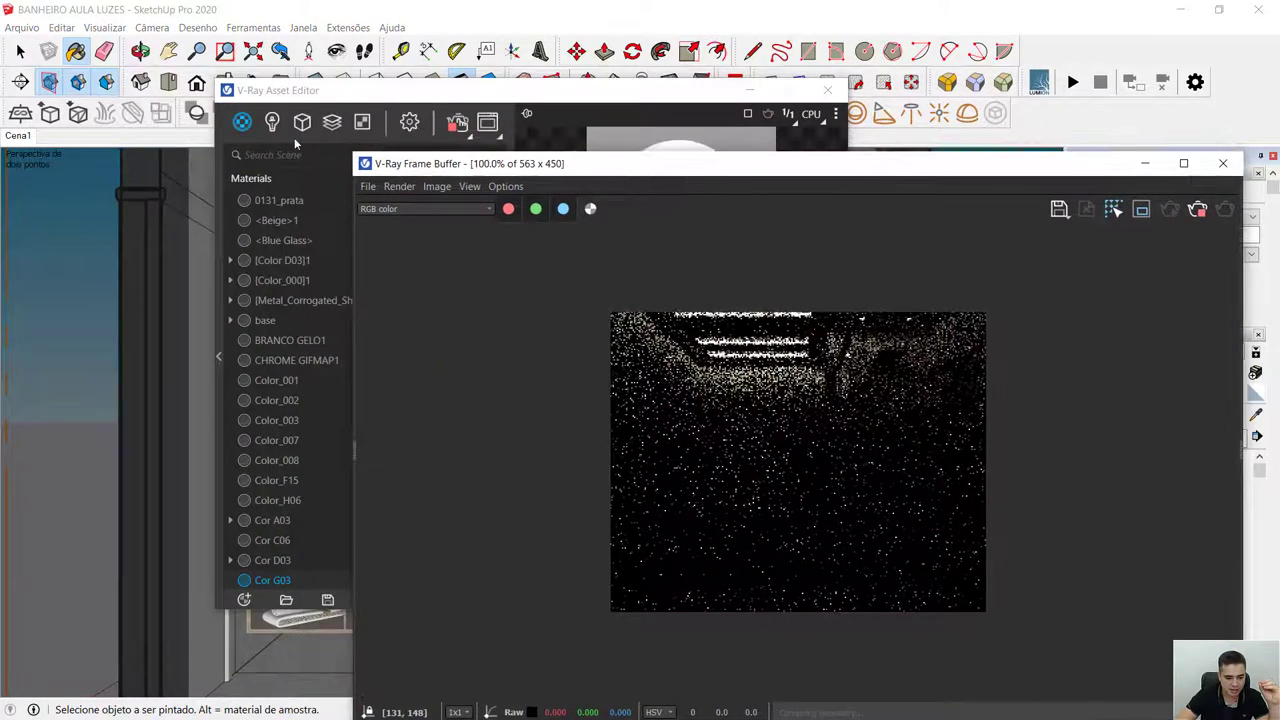
Switch off the Mesh Light in the scene's light list and move the render window clear of the Asset Editor.
left_click(273, 121)
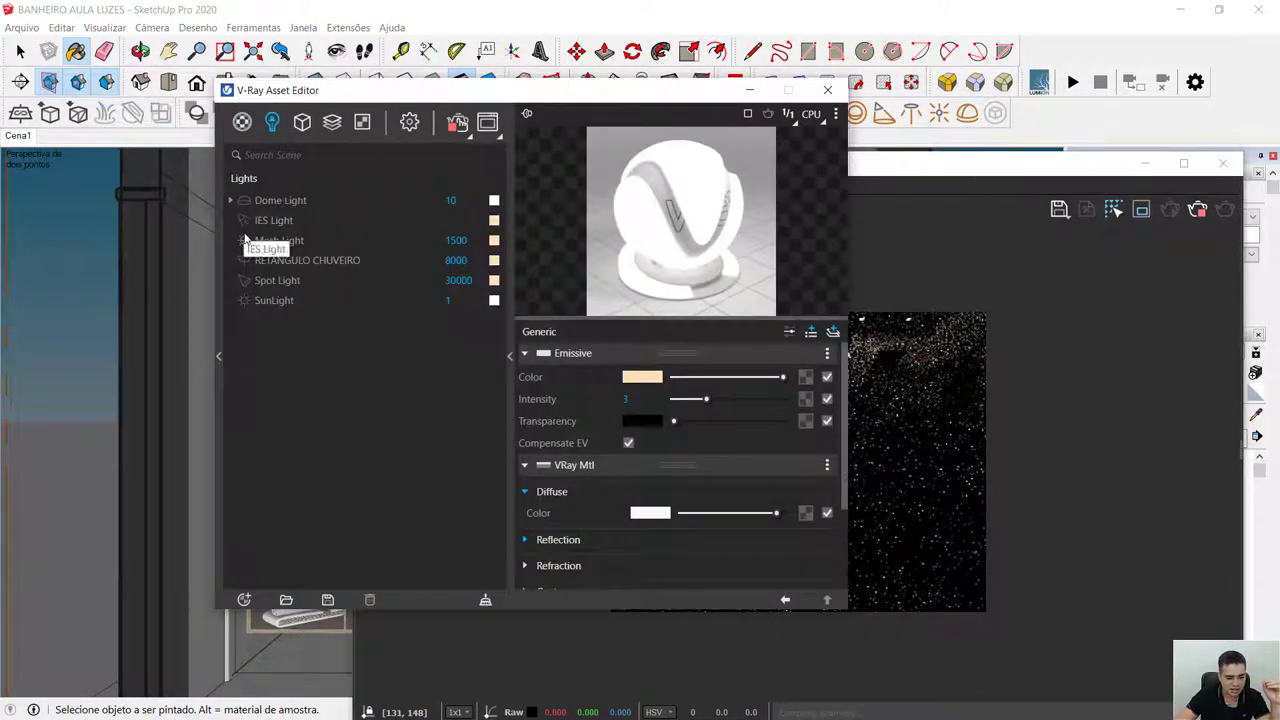
left_click_drag(891, 163, 1048, 163)
left_click(390, 367)
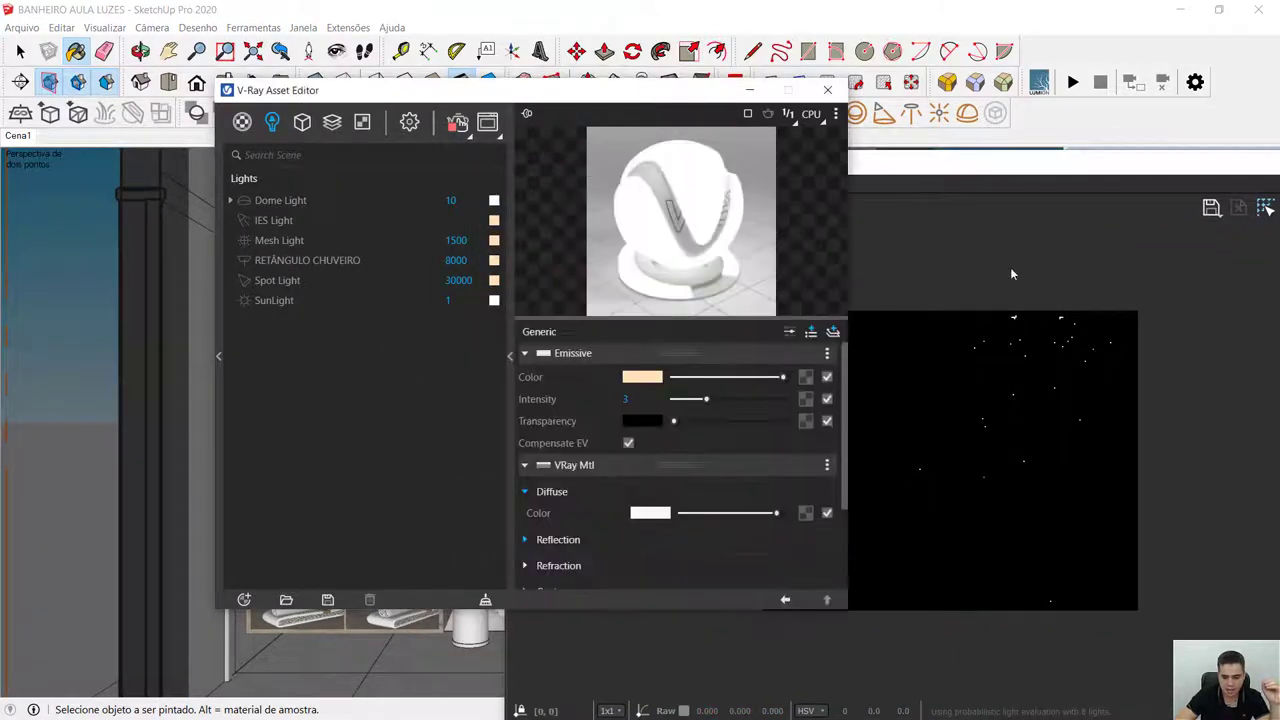
Examine the shower's ceiling spotlights in the interactive render and check the IES Light's parameters and options.
left_click(1018, 320)
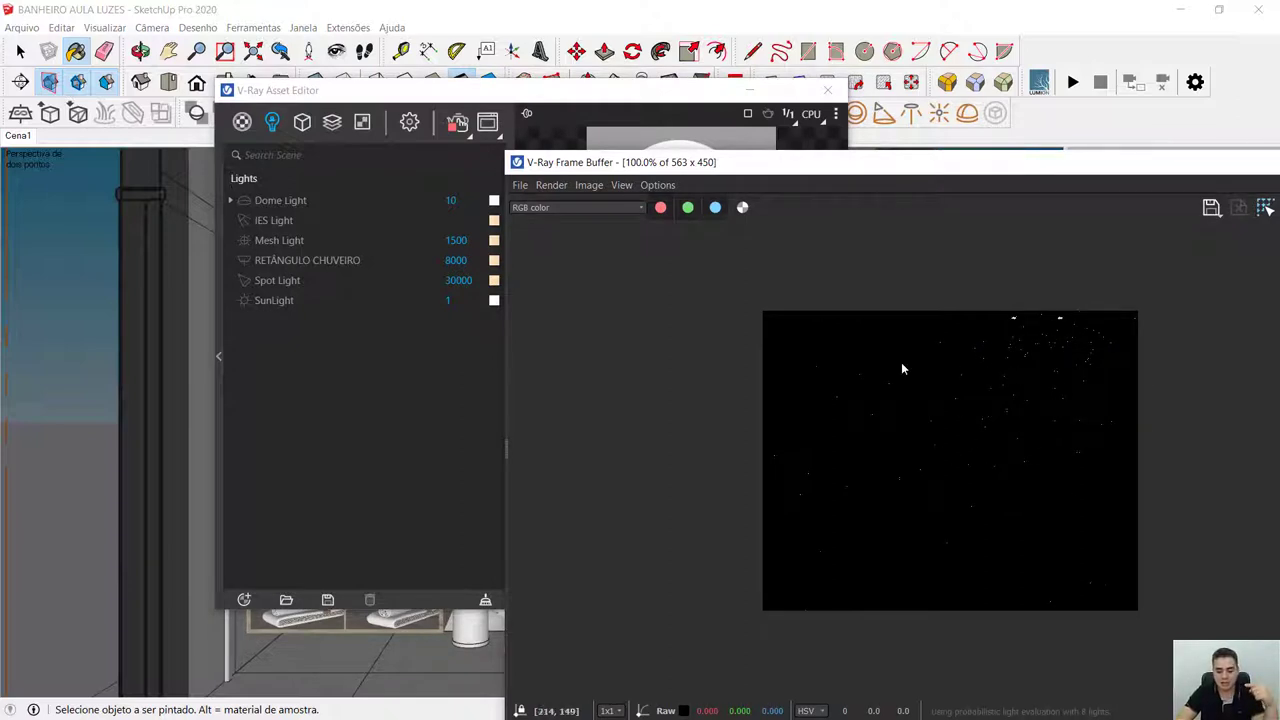
left_click(285, 262)
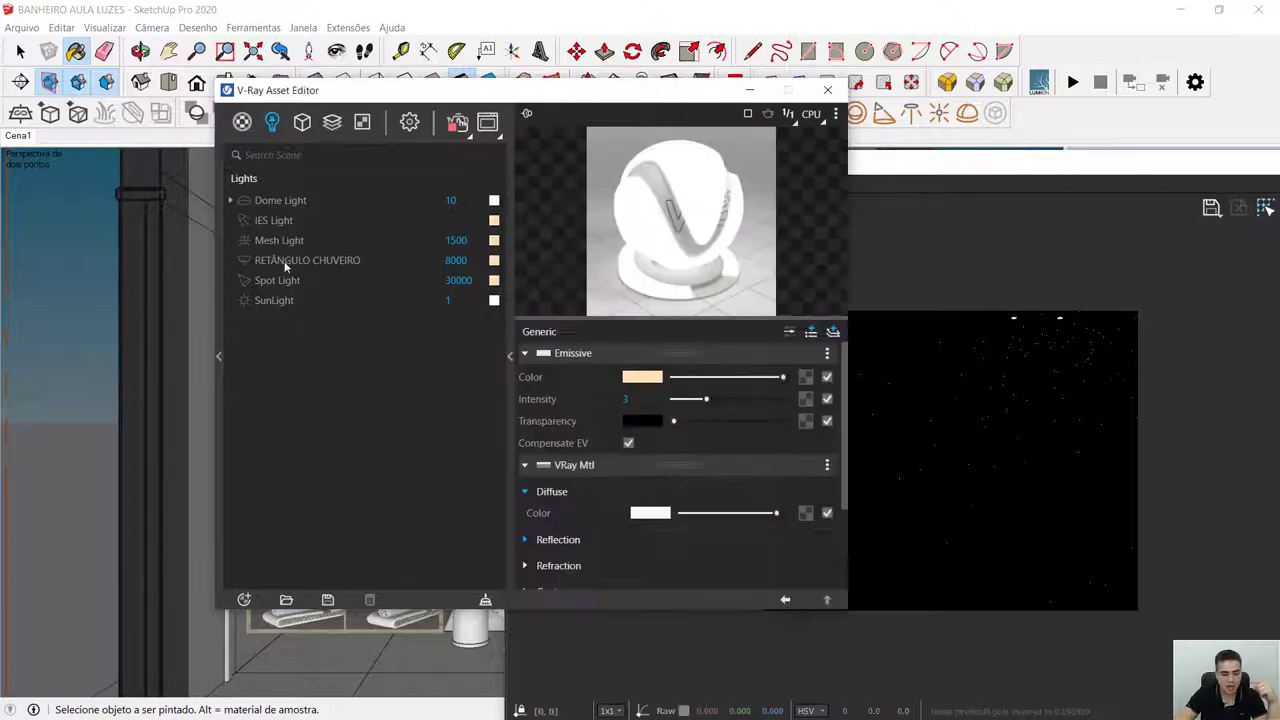
left_click(1029, 434)
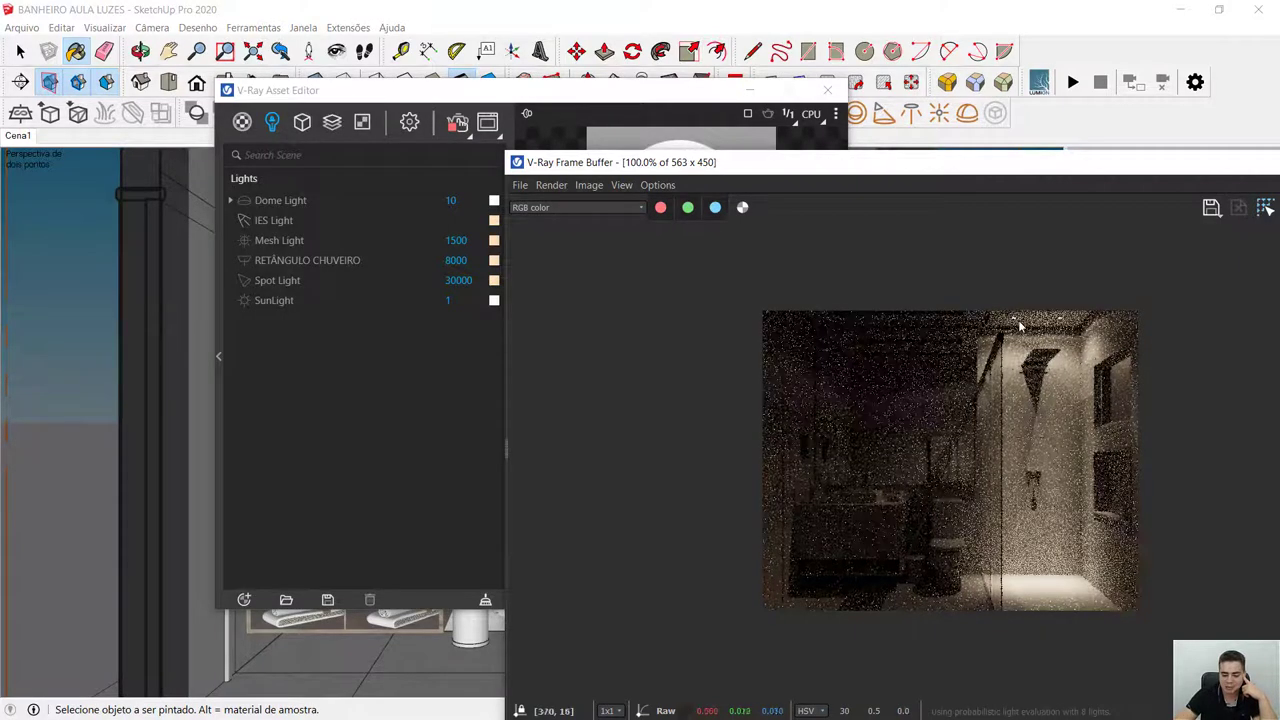
left_click(675, 97)
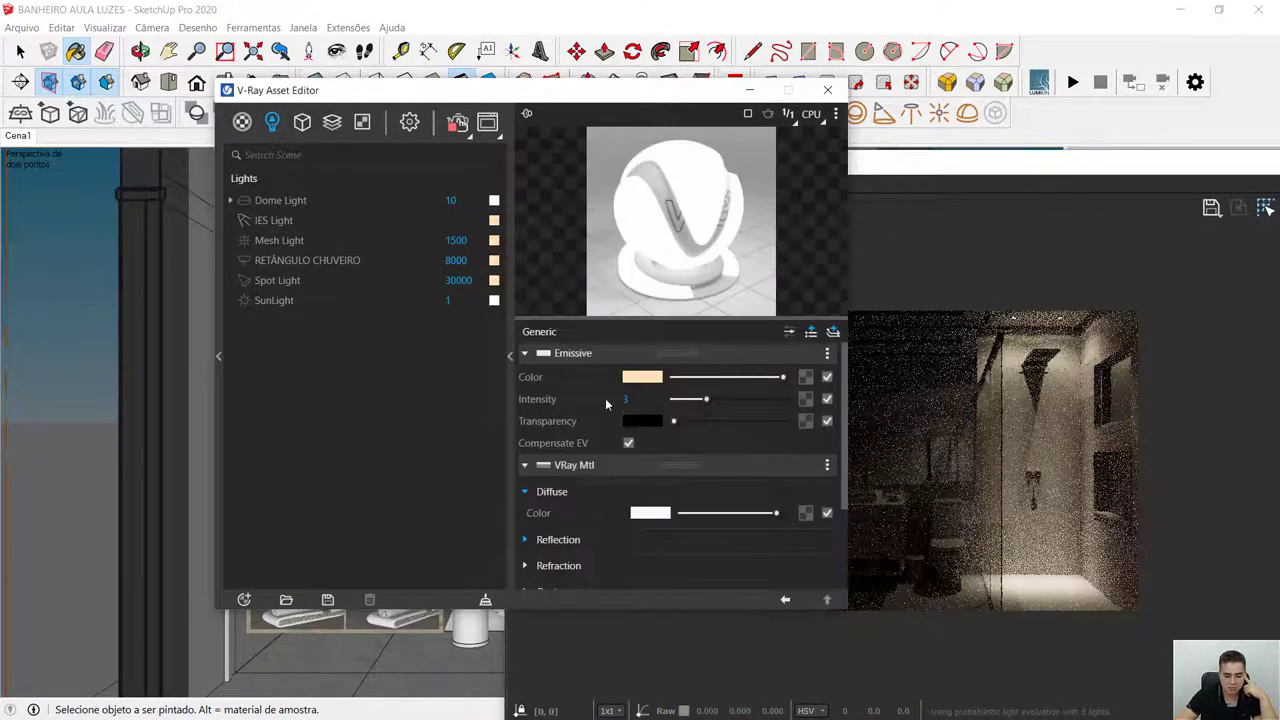
left_click(282, 222)
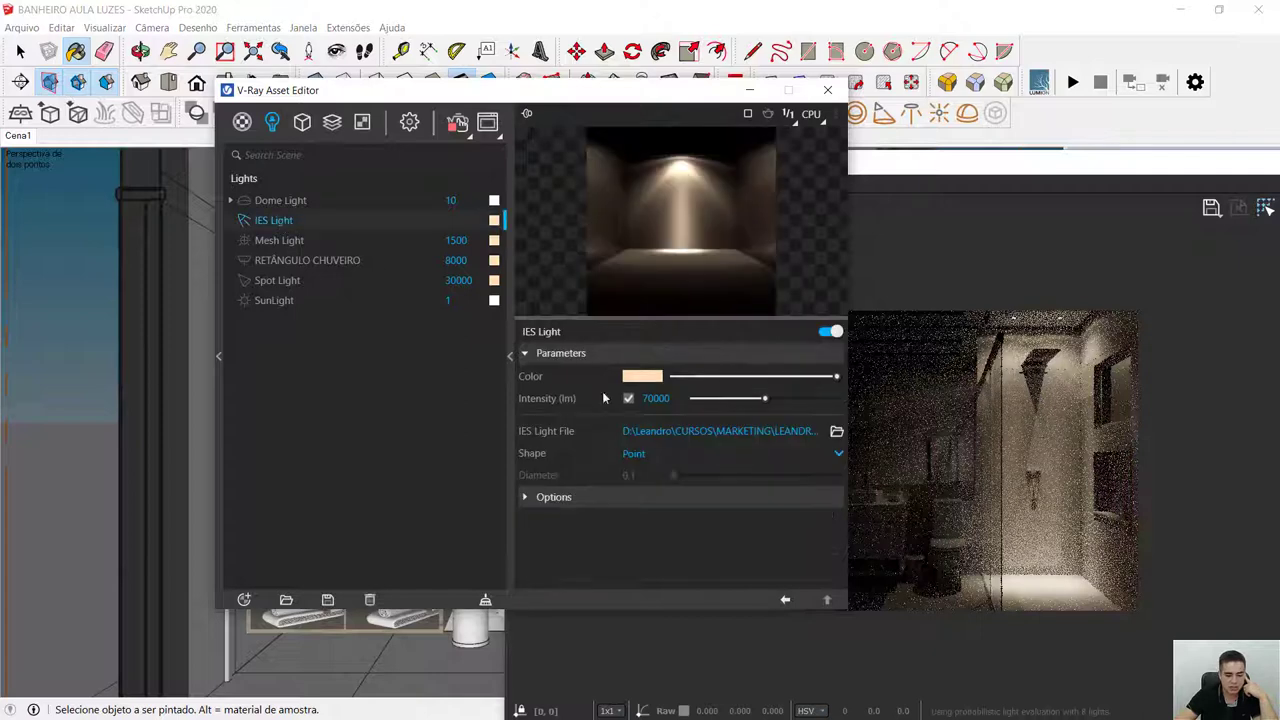
left_click(527, 498)
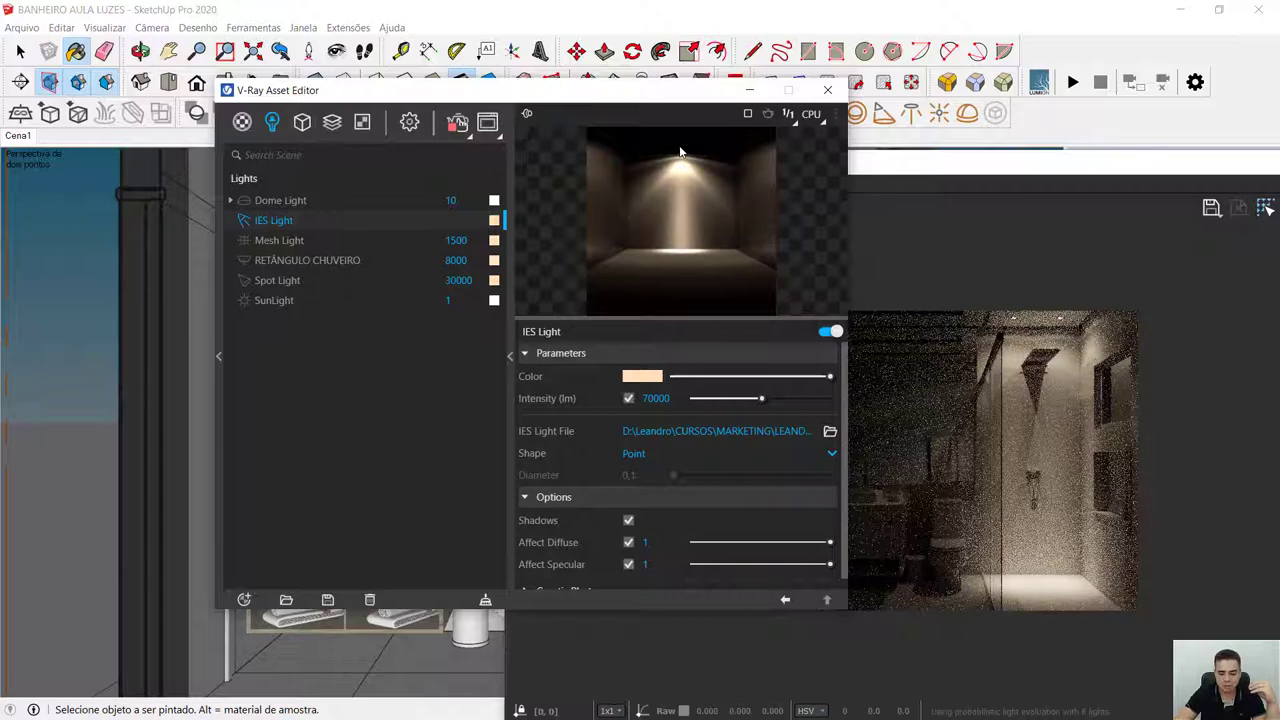
left_click(1066, 318)
scroll(1068, 316, "up", 5)
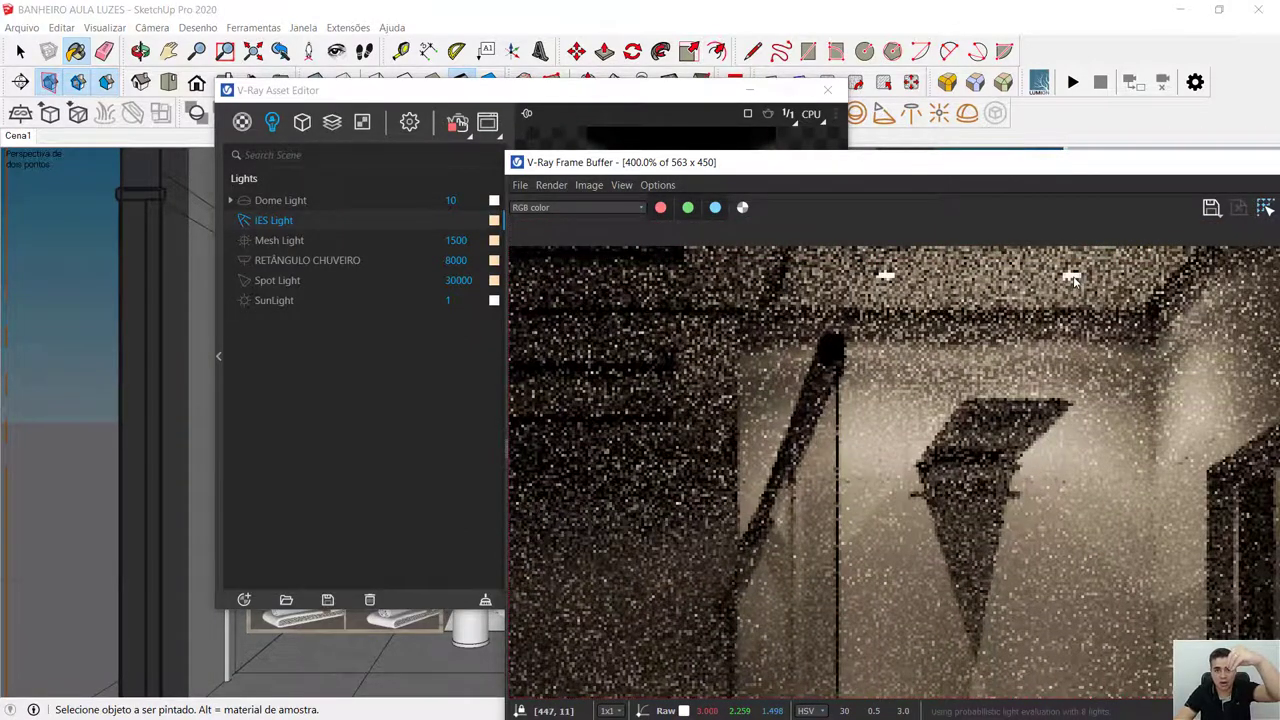
scroll(1074, 282, "down", 3)
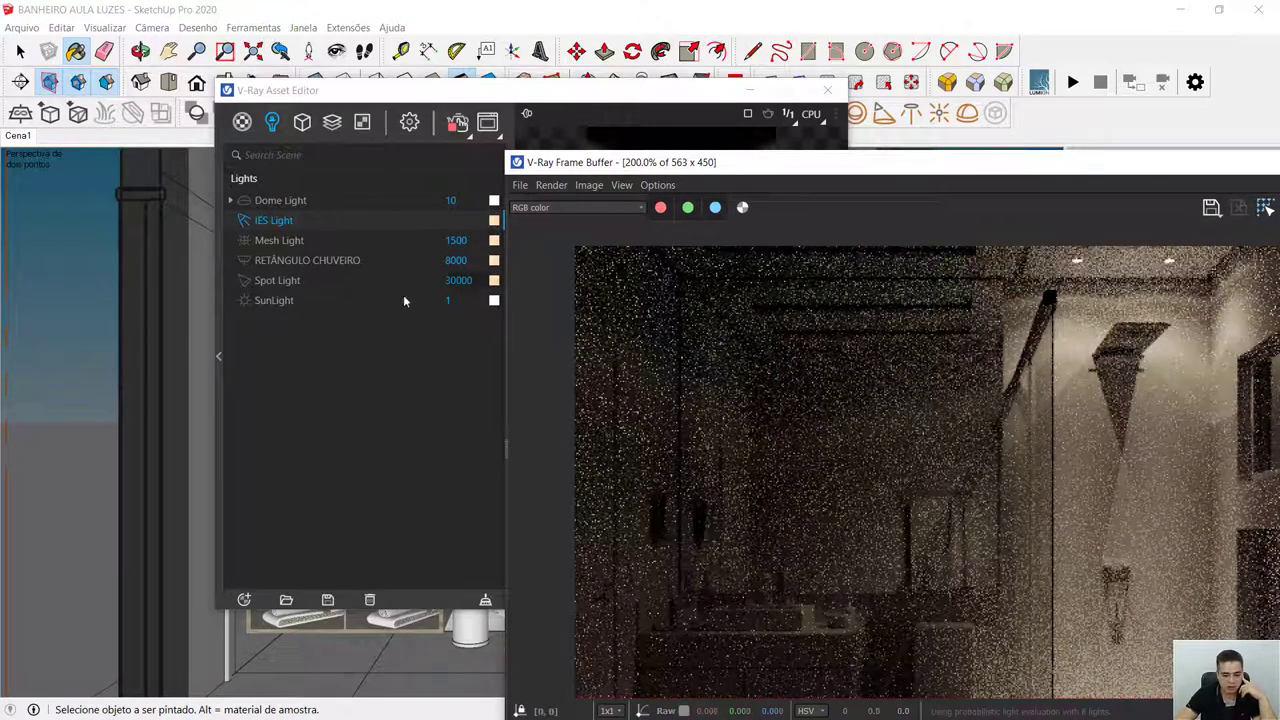
Delete the Spot Light permanently from the scene's light list.
left_click(245, 279)
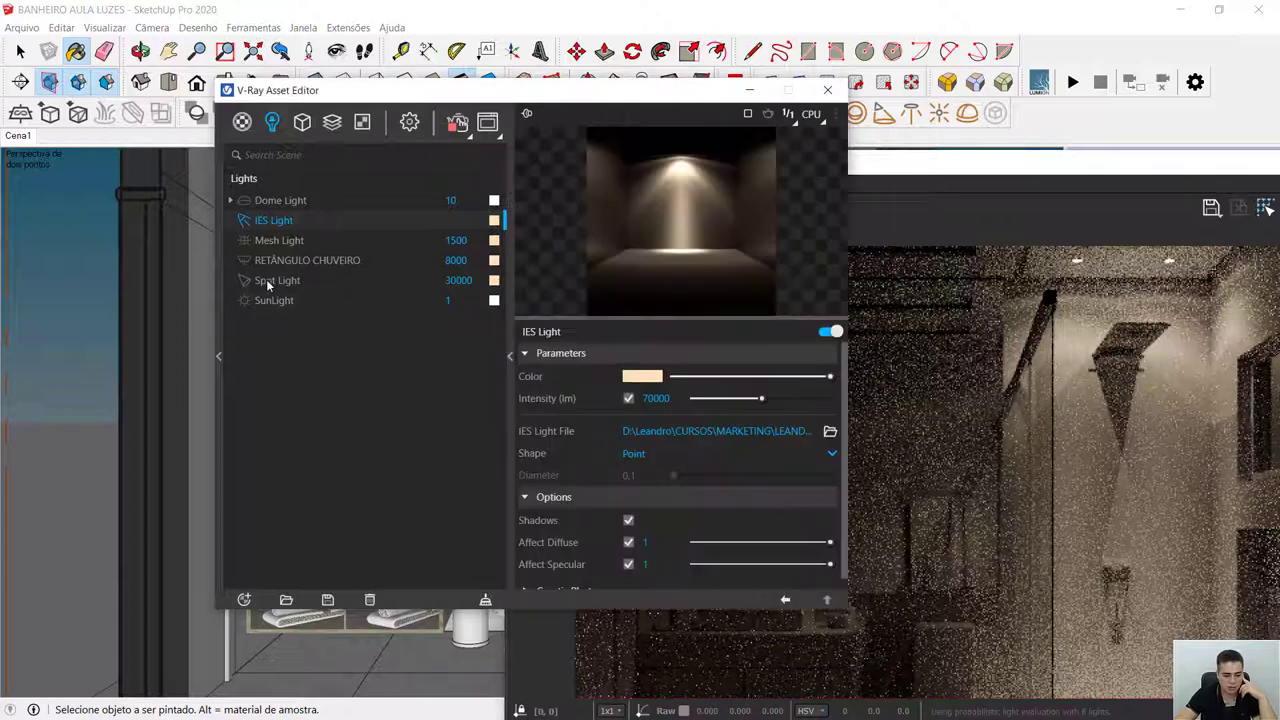
right_click(266, 280)
left_click(287, 379)
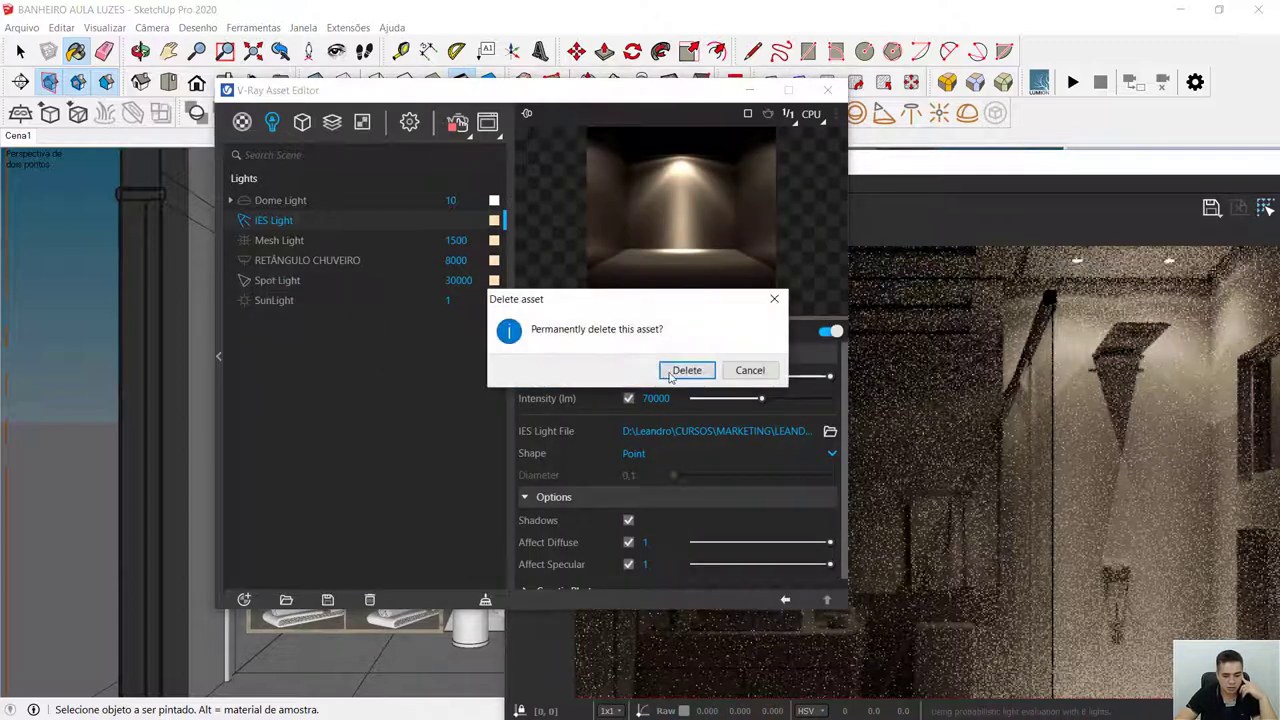
left_click(687, 372)
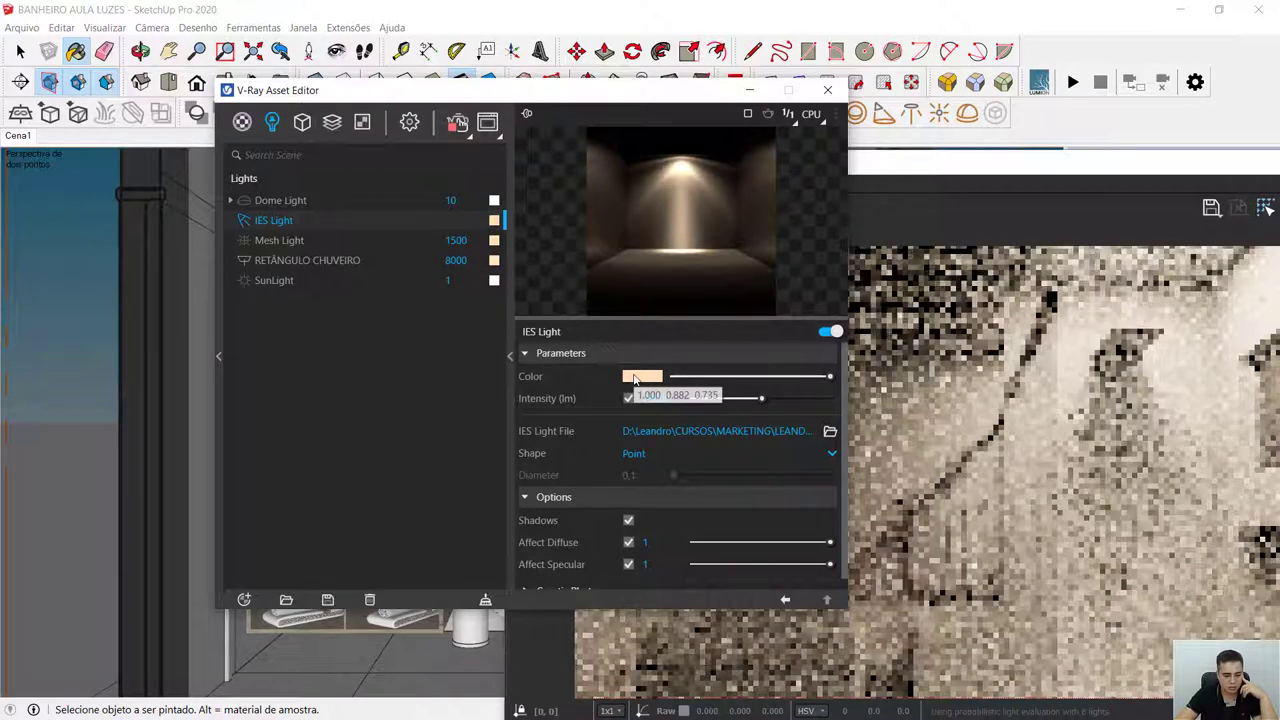
Set the color temperature of the RETÂNGULO CHUVEIRO light to 5500 K.
left_click(351, 261)
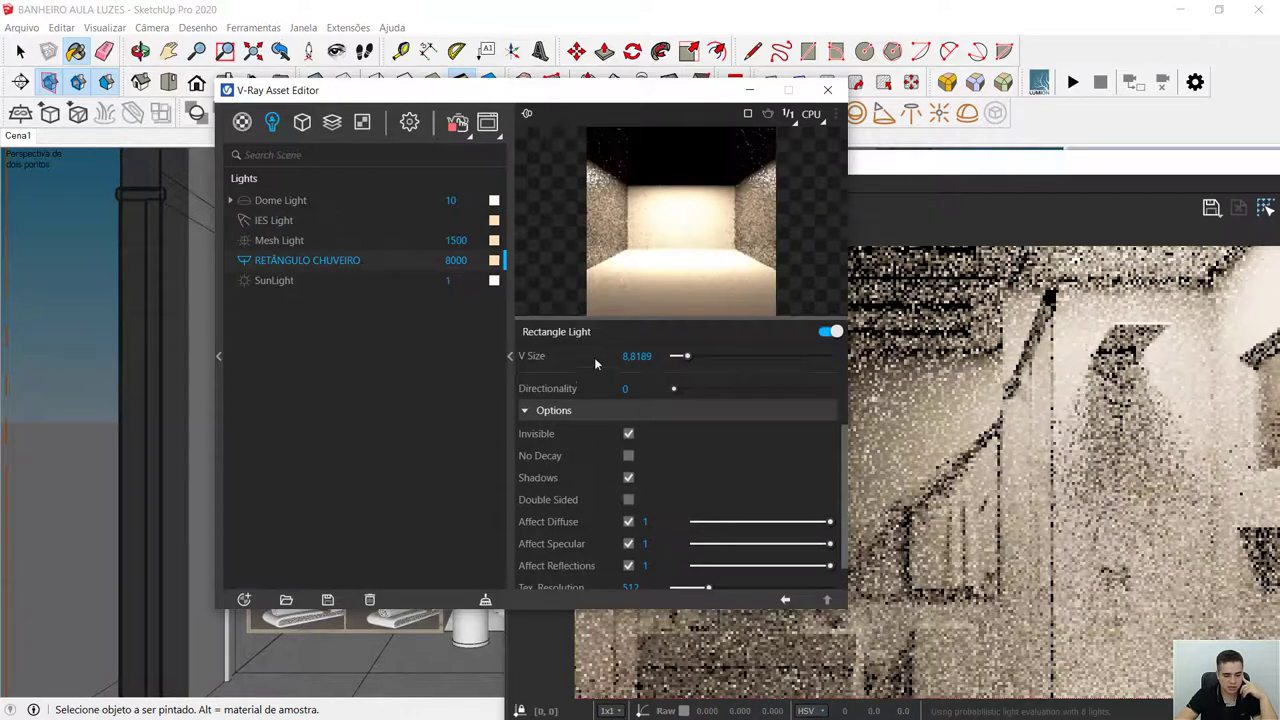
scroll(568, 375, "up", 3)
left_click(636, 380)
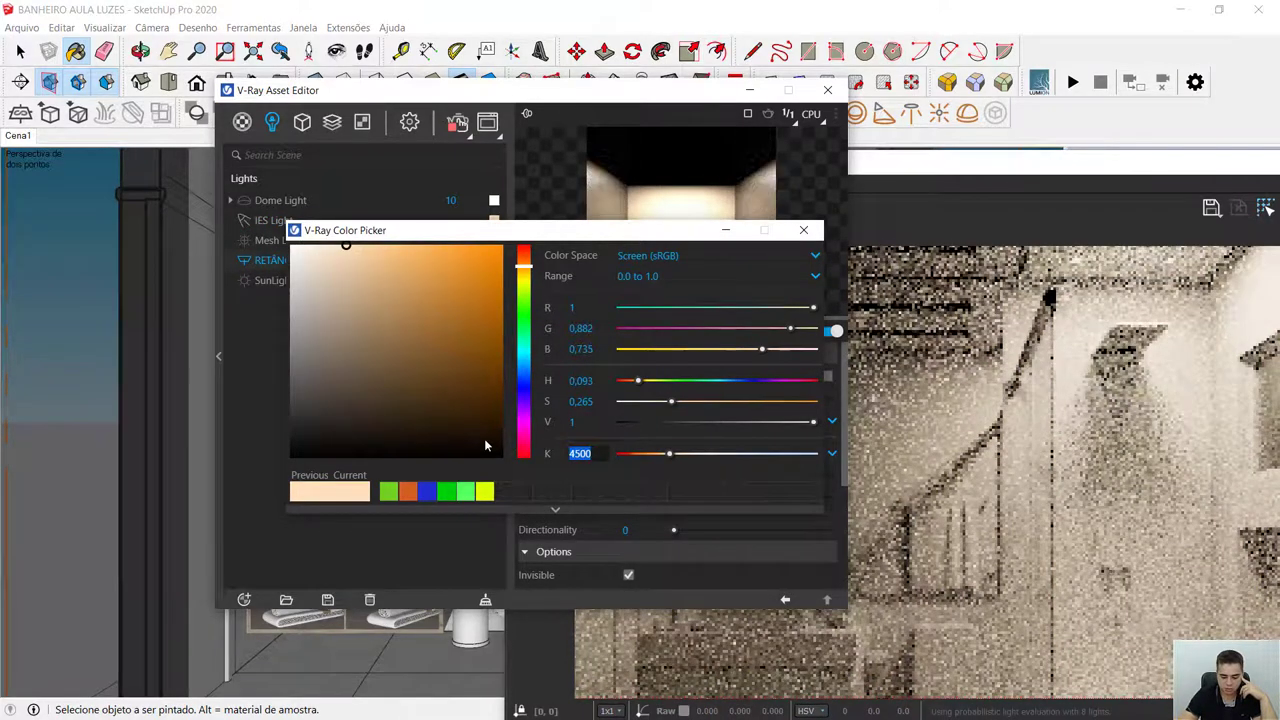
type("5500")
key("Return")
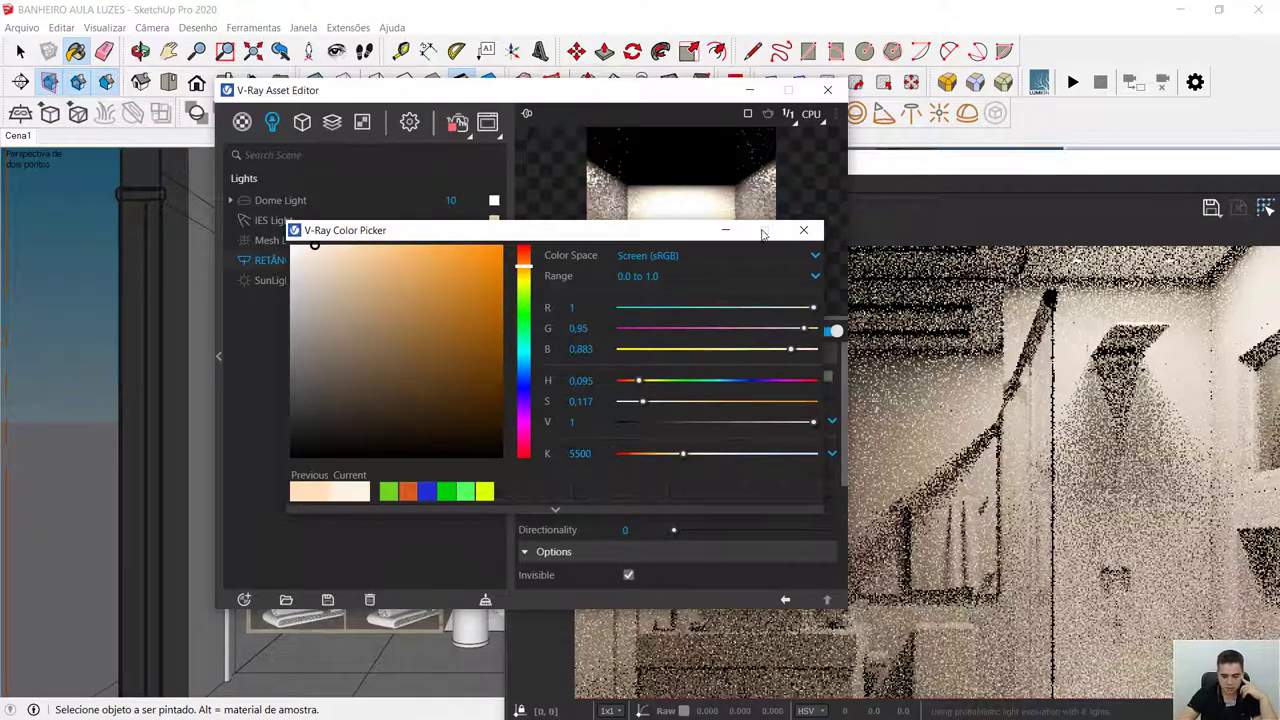
left_click(803, 230)
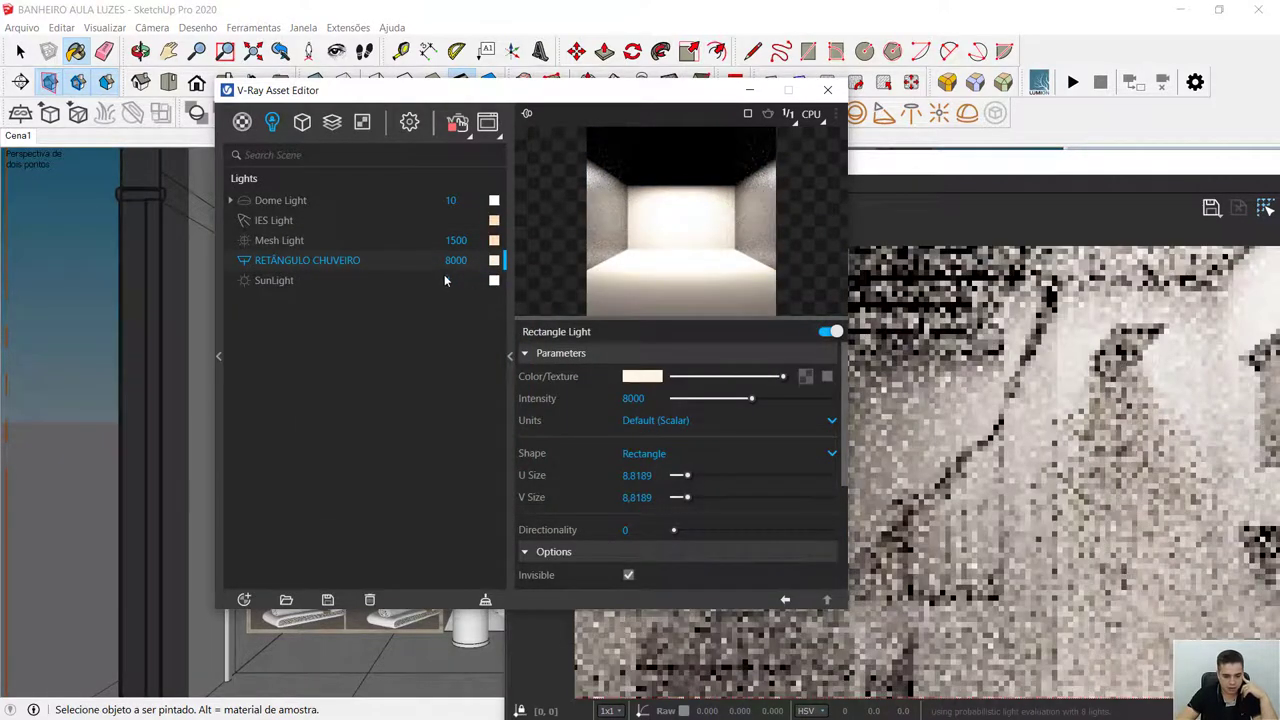
Set the intensity of the RETÂNGULO CHUVEIRO light to 5000.
double_click(455, 260)
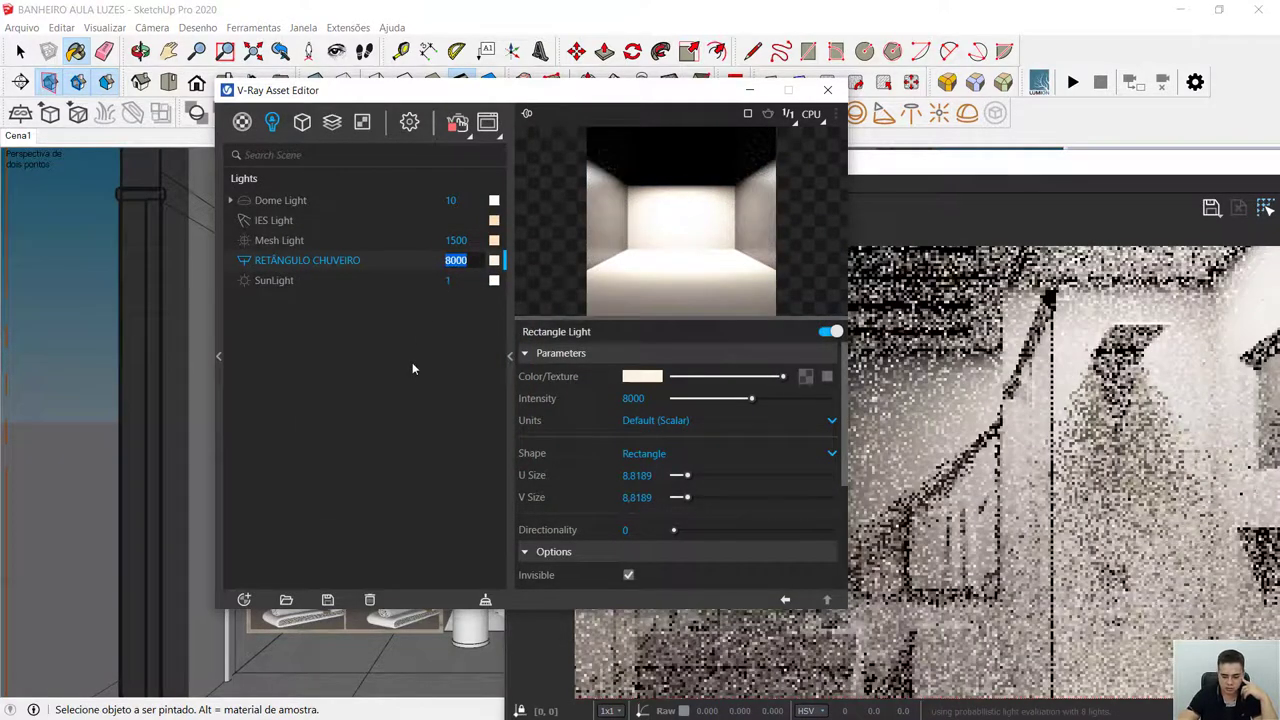
type("5000")
key("Return")
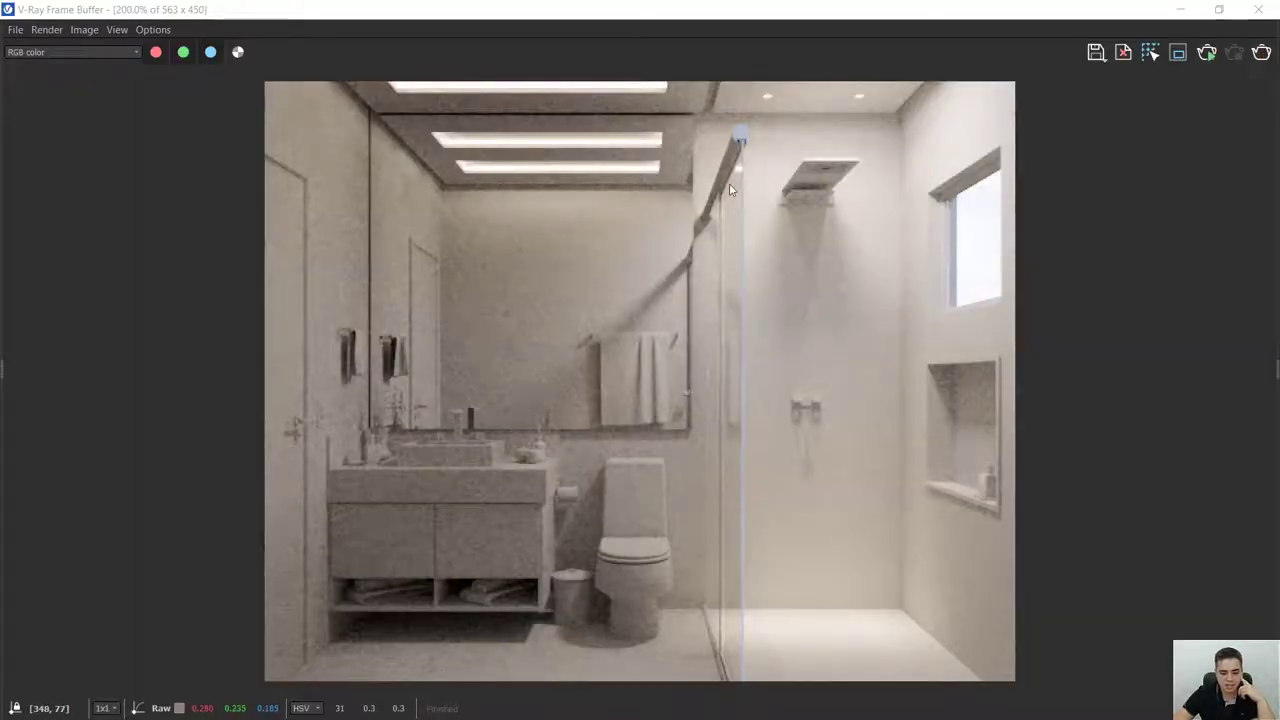
Restore the render window to a smaller size, check the Dome Light's parameters and bring the finished render back into view.
double_click(995, 16)
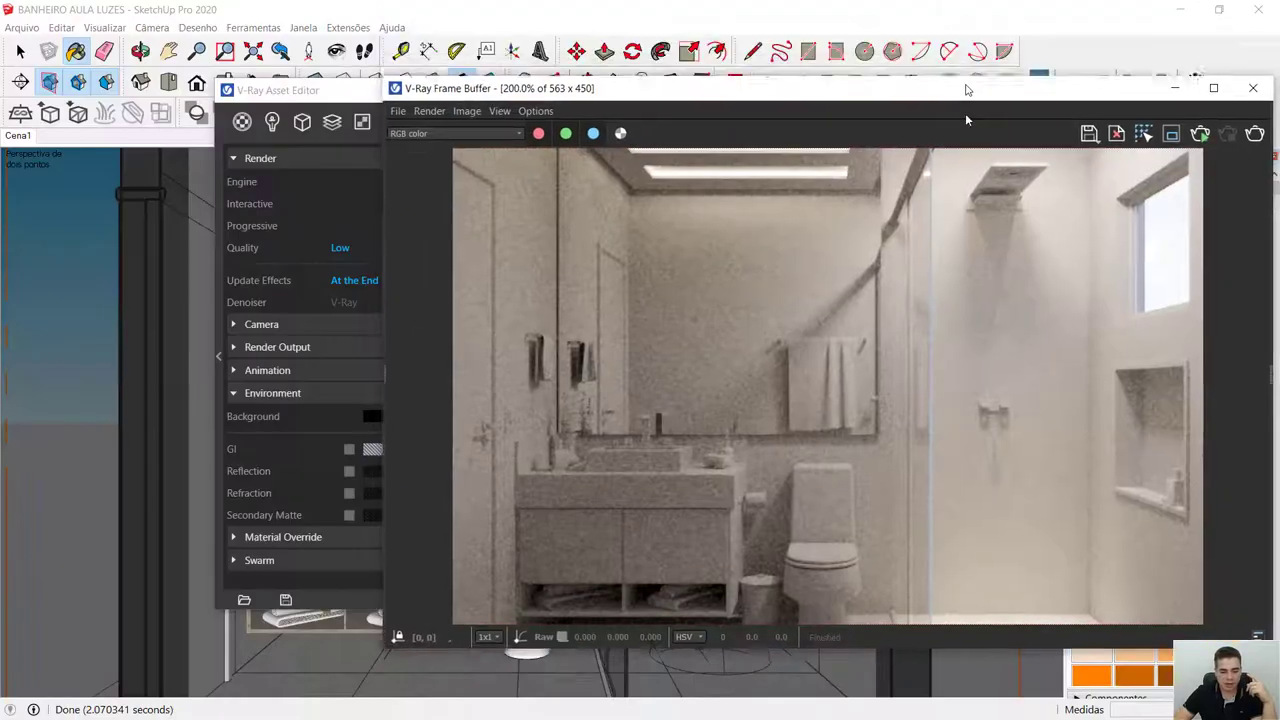
left_click(272, 121)
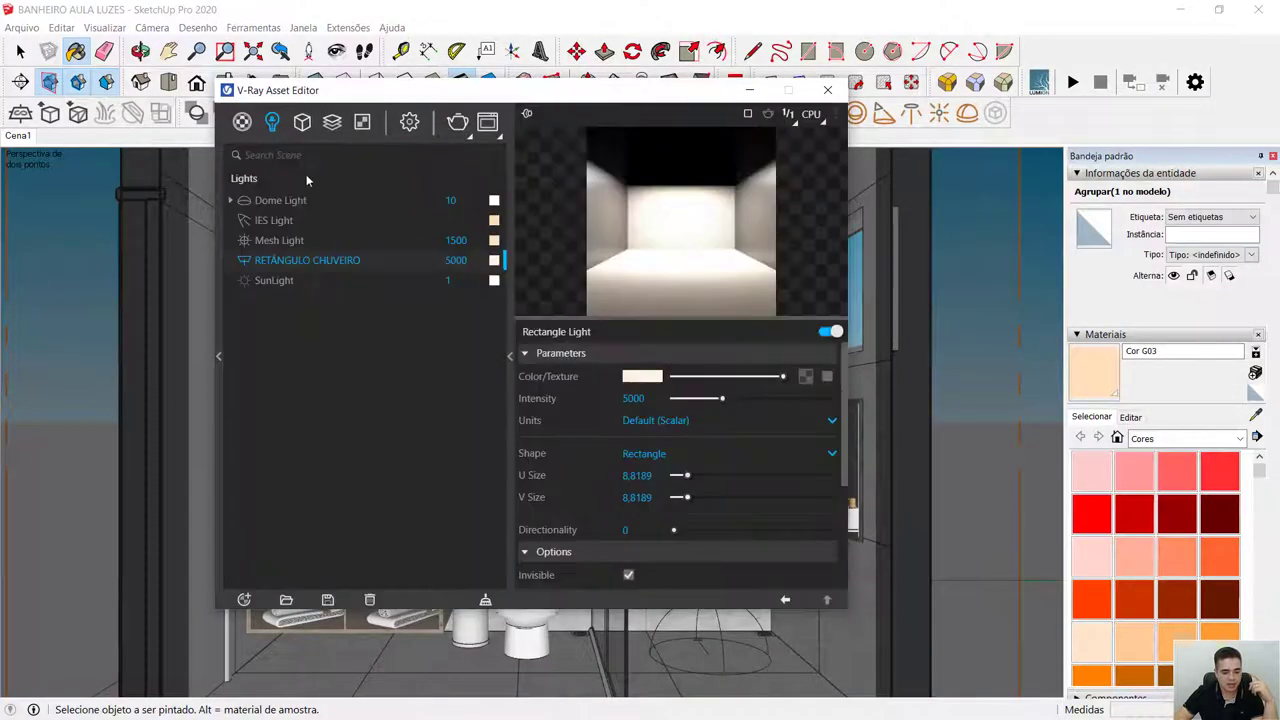
left_click(283, 203)
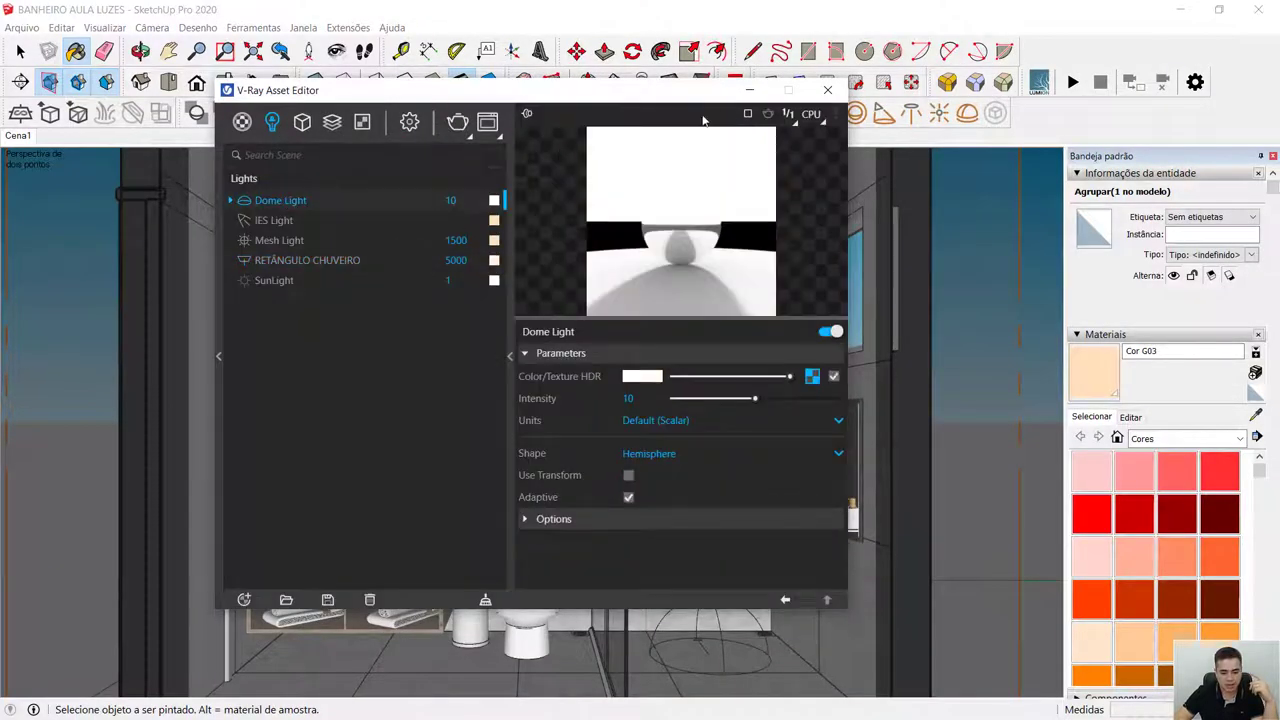
left_click(487, 121)
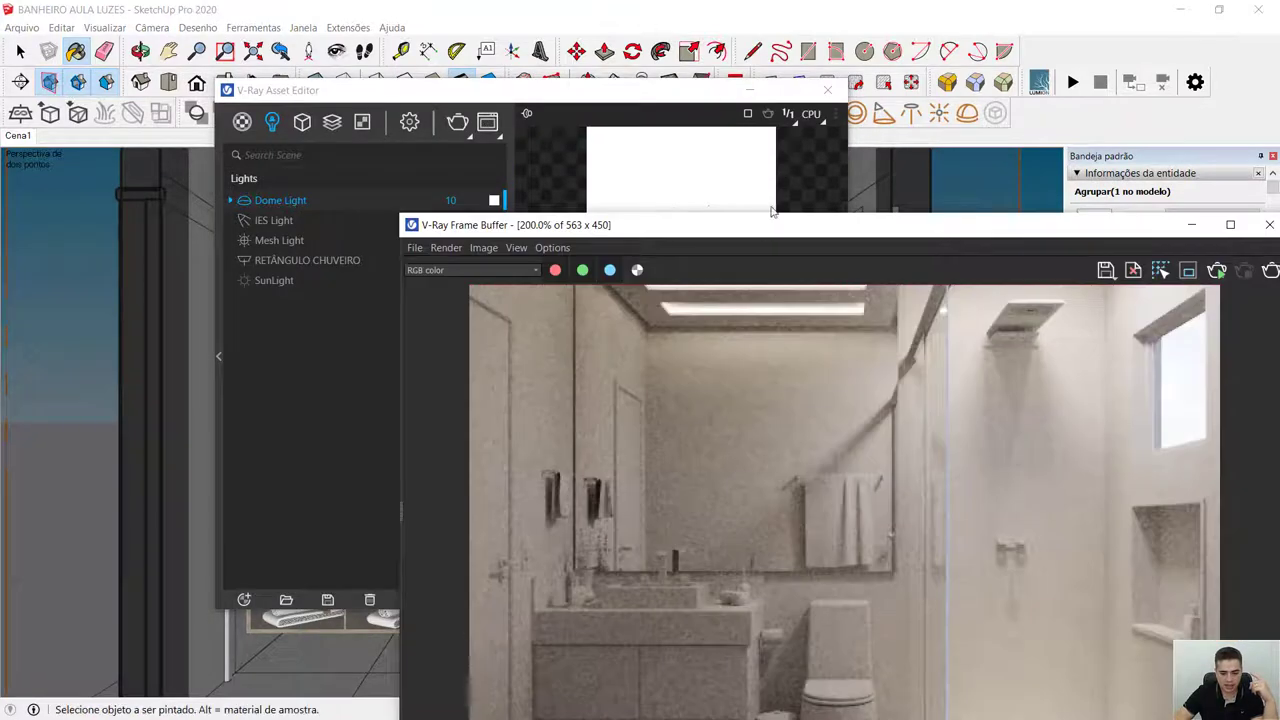
left_click_drag(720, 224, 566, 64)
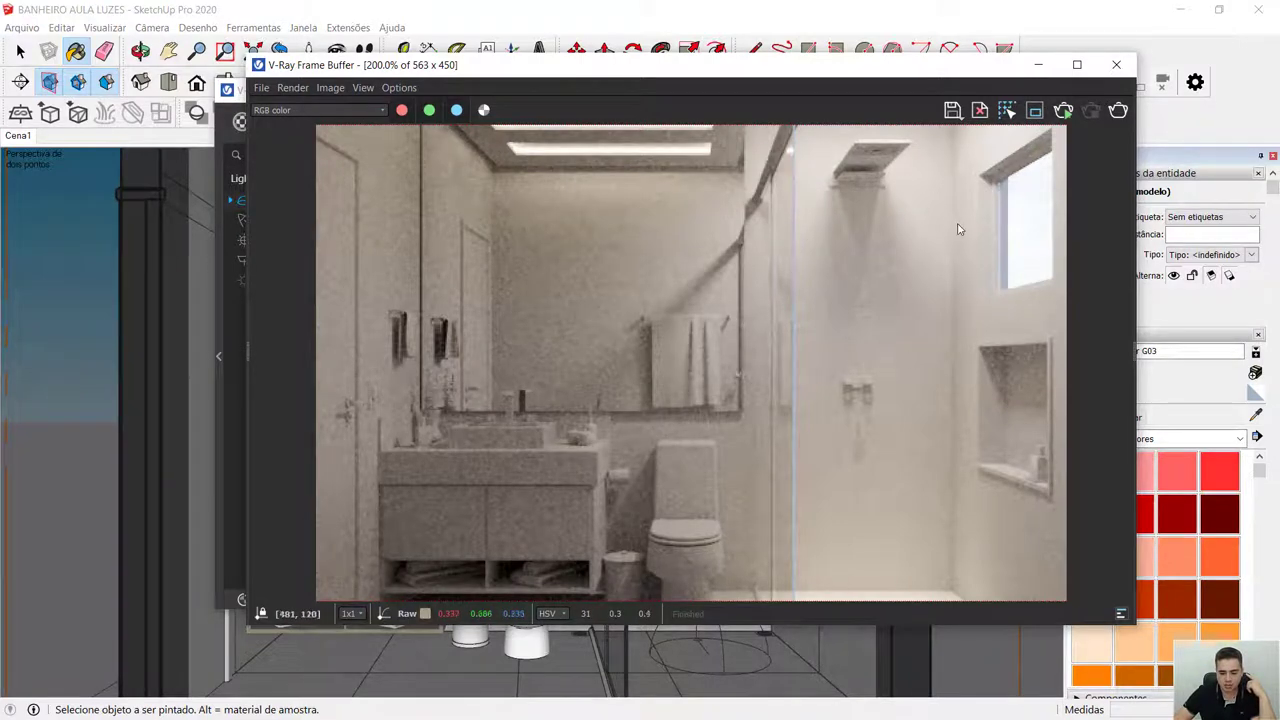
Examine the shower wall, the ceiling spotlights and the recessed ceiling strips up close in the finished render.
scroll(898, 182, "up", 1)
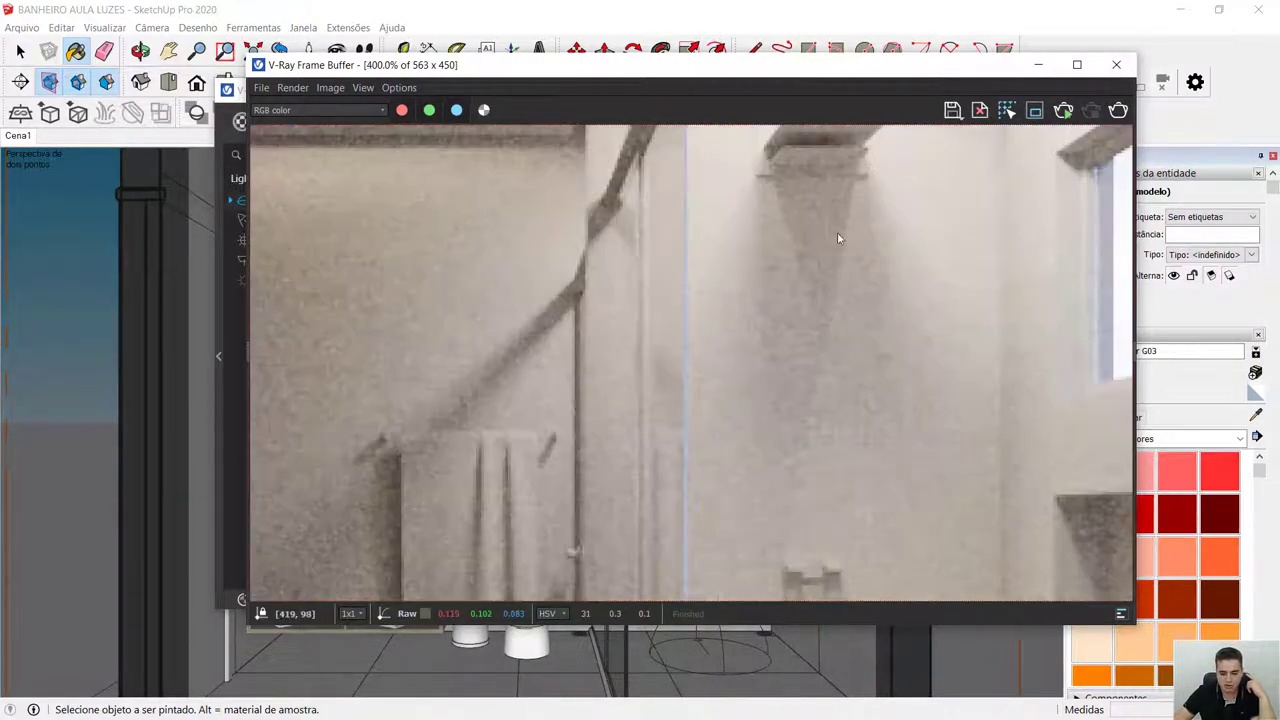
scroll(838, 238, "down", 1)
scroll(883, 280, "up", 1)
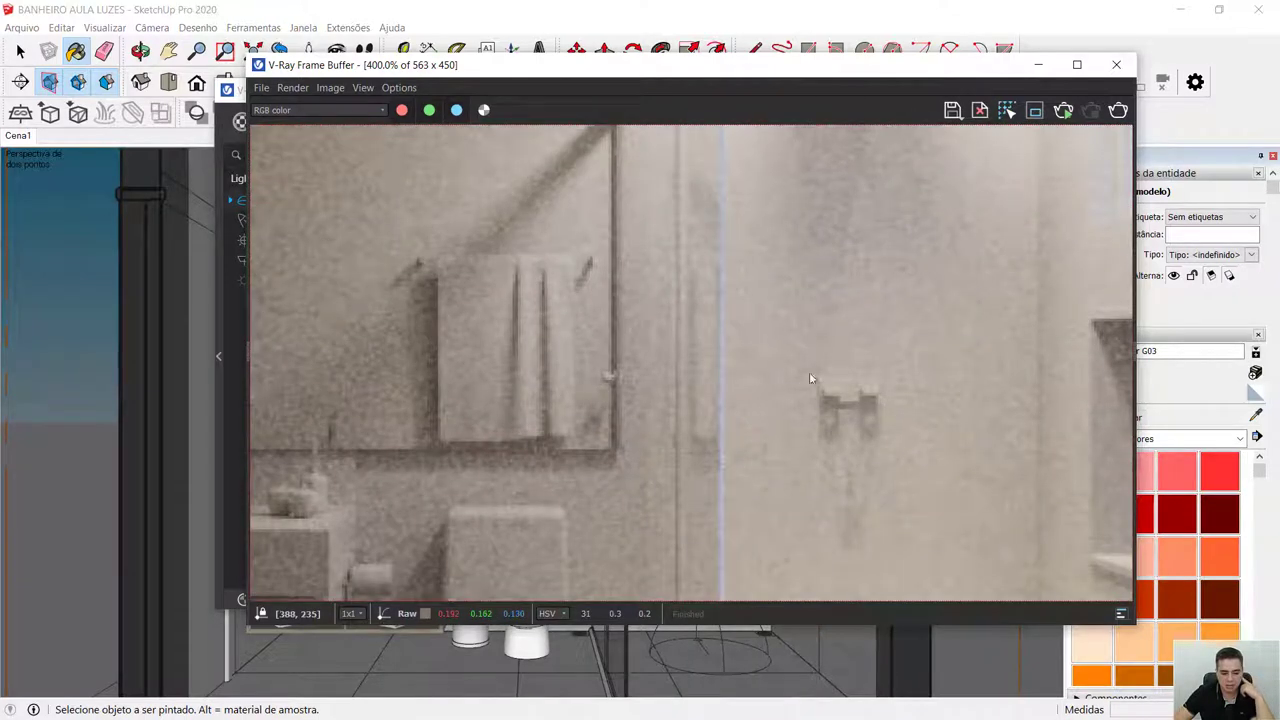
scroll(809, 372, "down", 1)
scroll(812, 359, "down", 1)
scroll(693, 246, "up", 1)
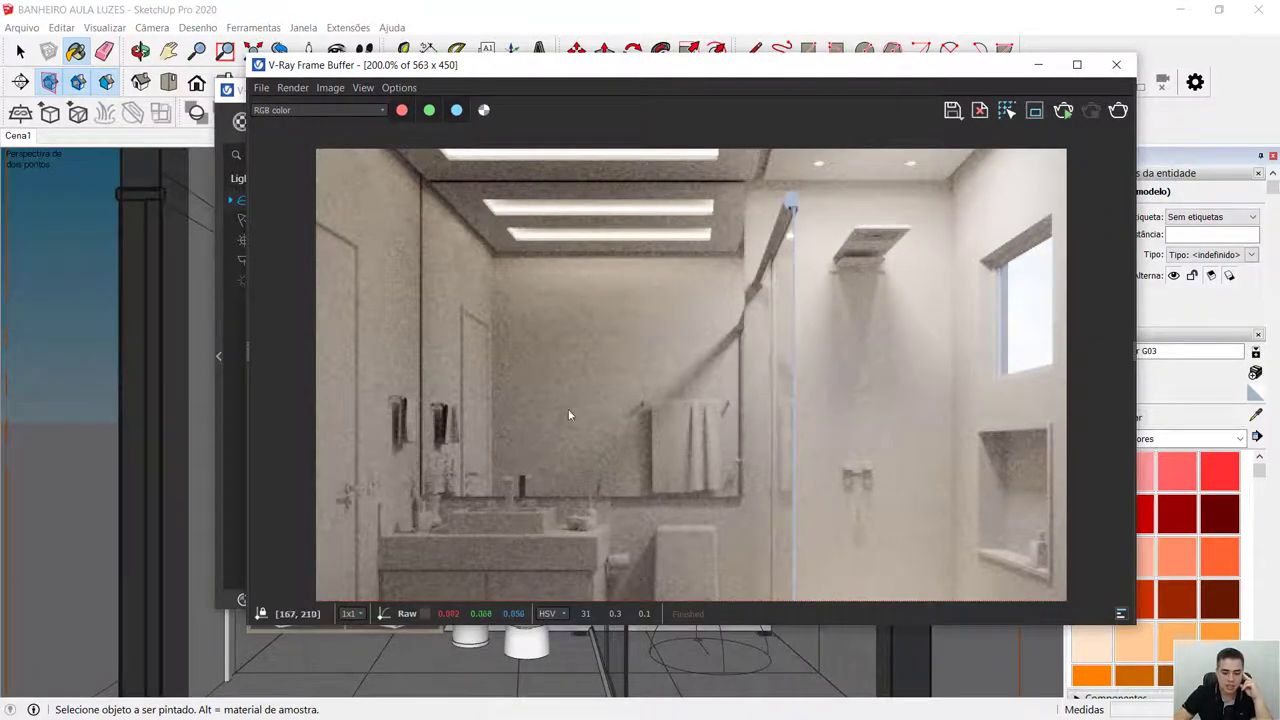
scroll(905, 163, "up", 2)
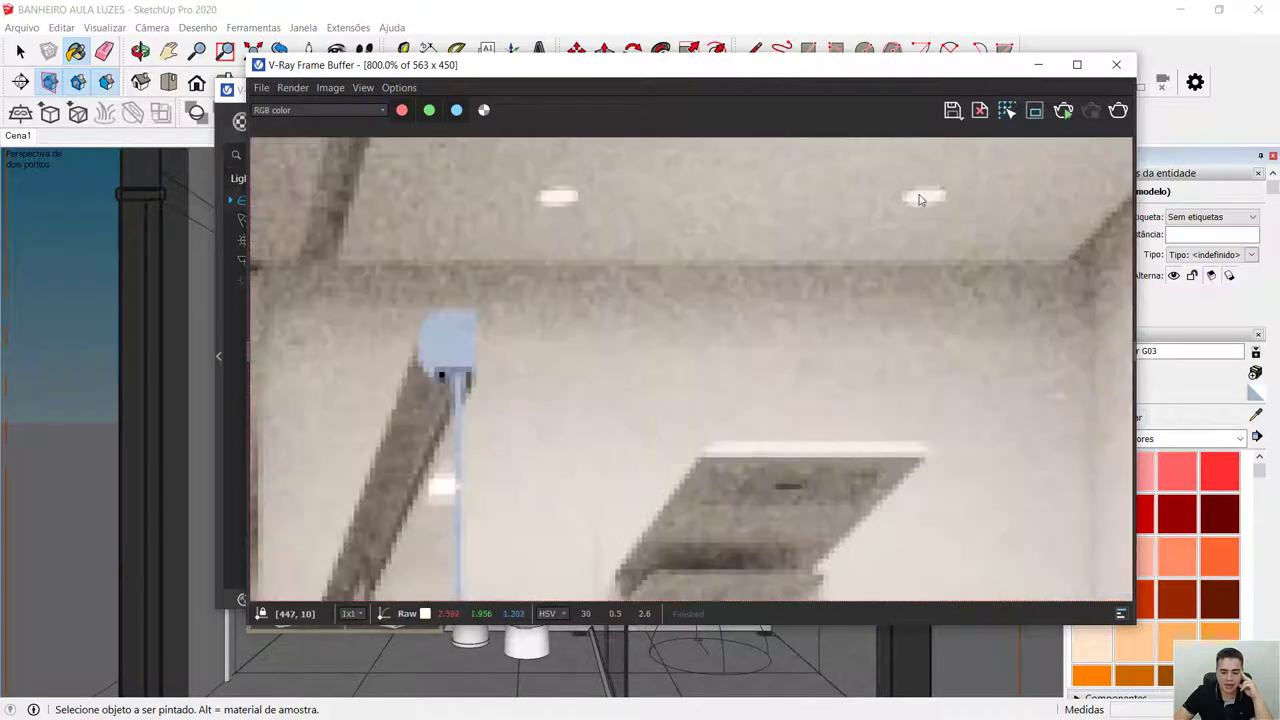
scroll(561, 198, "down", 2)
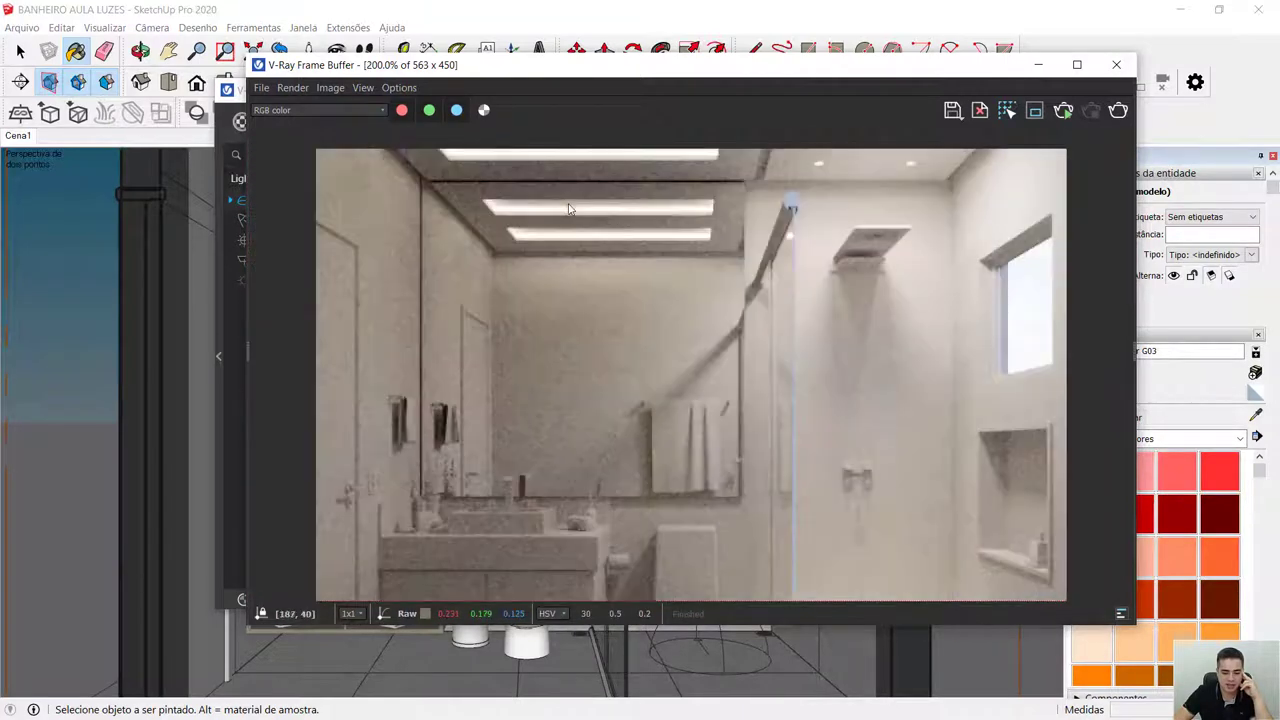
scroll(705, 355, "down", 1)
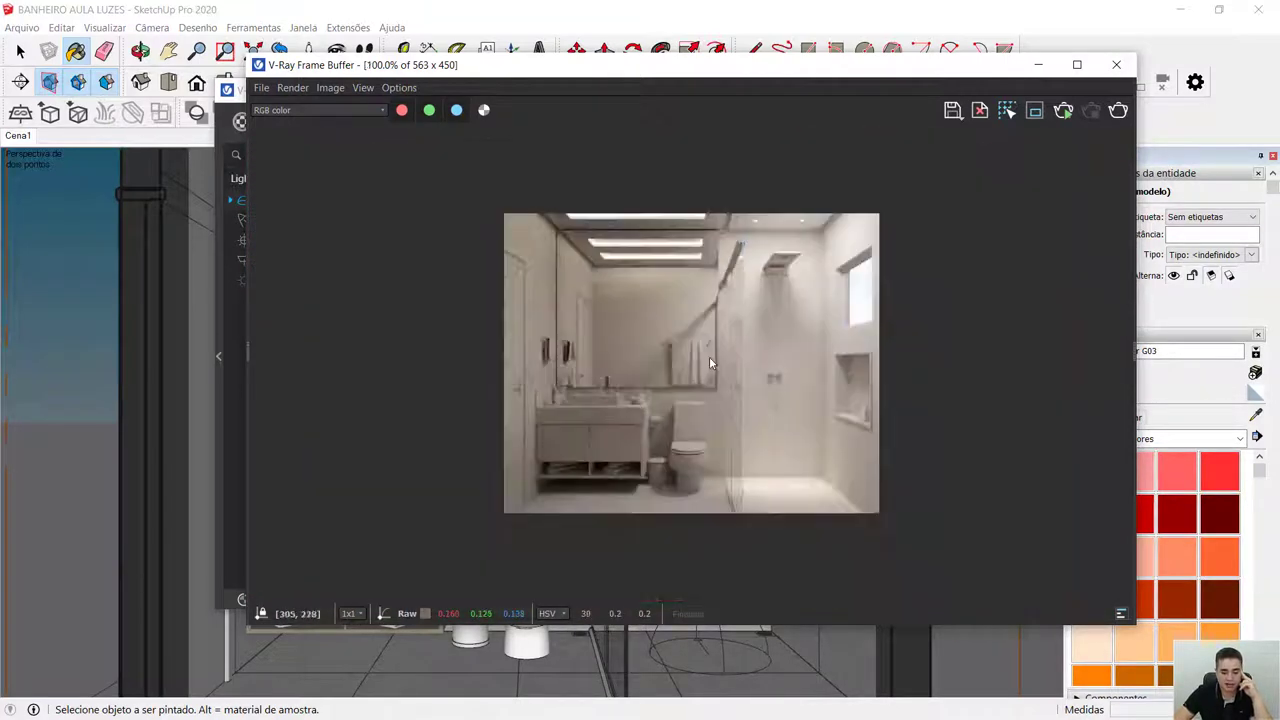
scroll(740, 401, "up", 1)
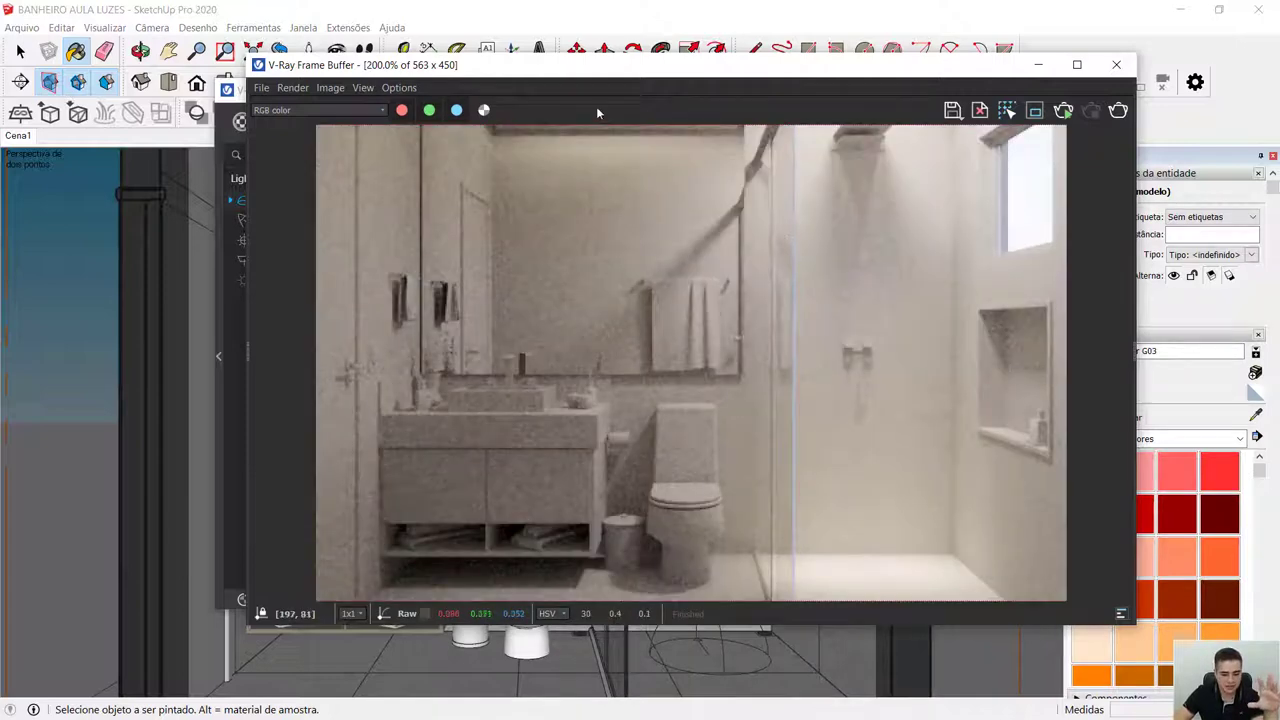
Show the frame buffer's layers and enable bloom/glare in the Lens Effects layer.
left_click_drag(661, 76, 473, 111)
left_click(946, 384)
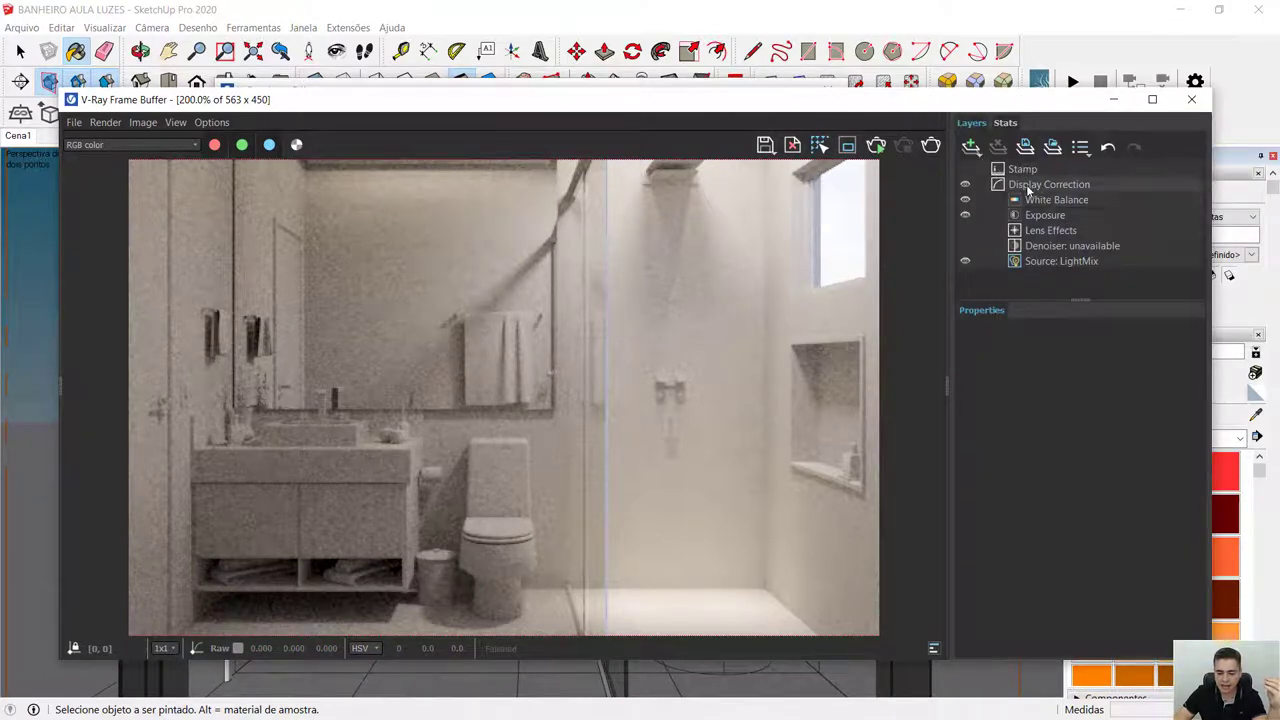
left_click(1069, 234)
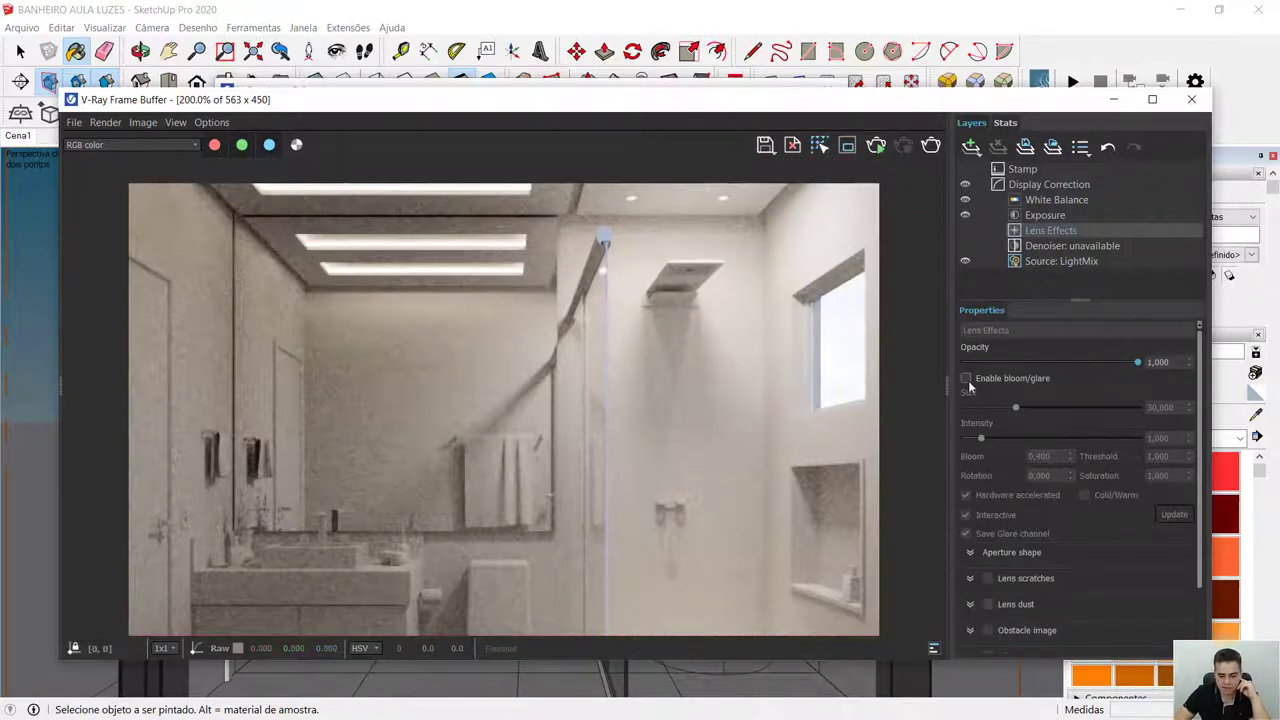
left_click(966, 379)
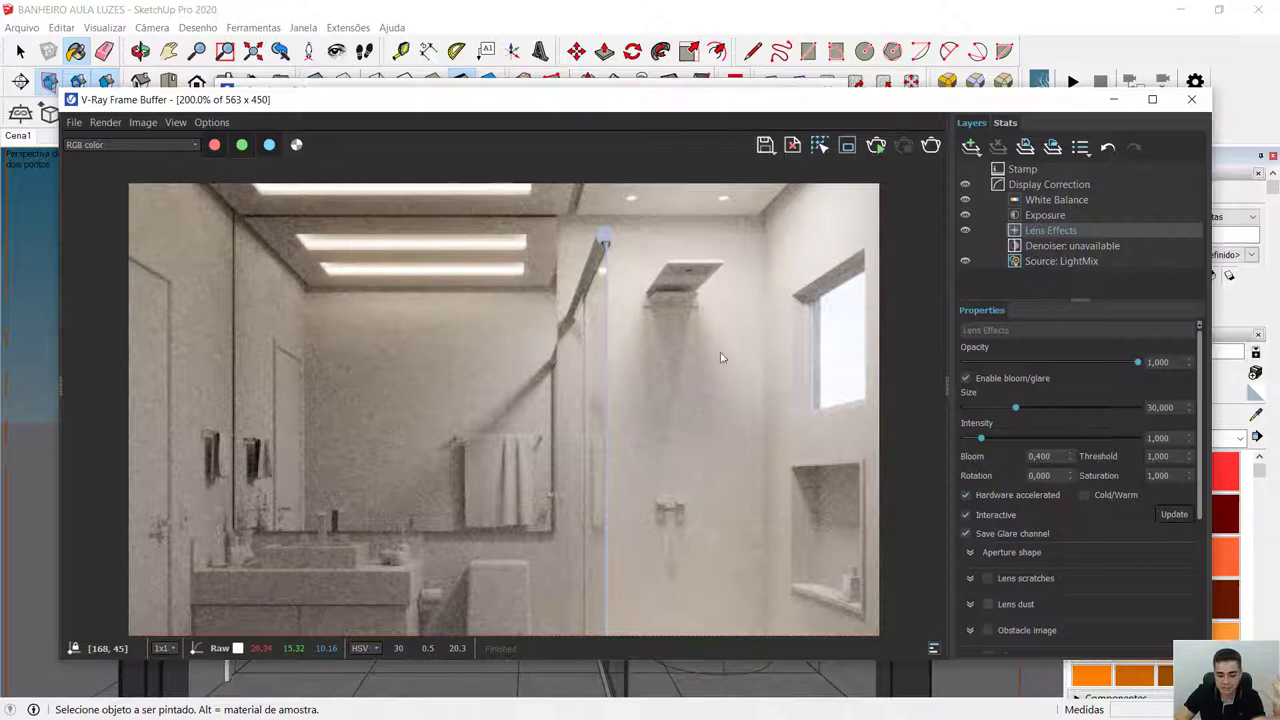
Set the Lens Effects bloom size to about 38.7 and its intensity to about 7.05, and check the glow in the render.
left_click_drag(1015, 407, 1035, 409)
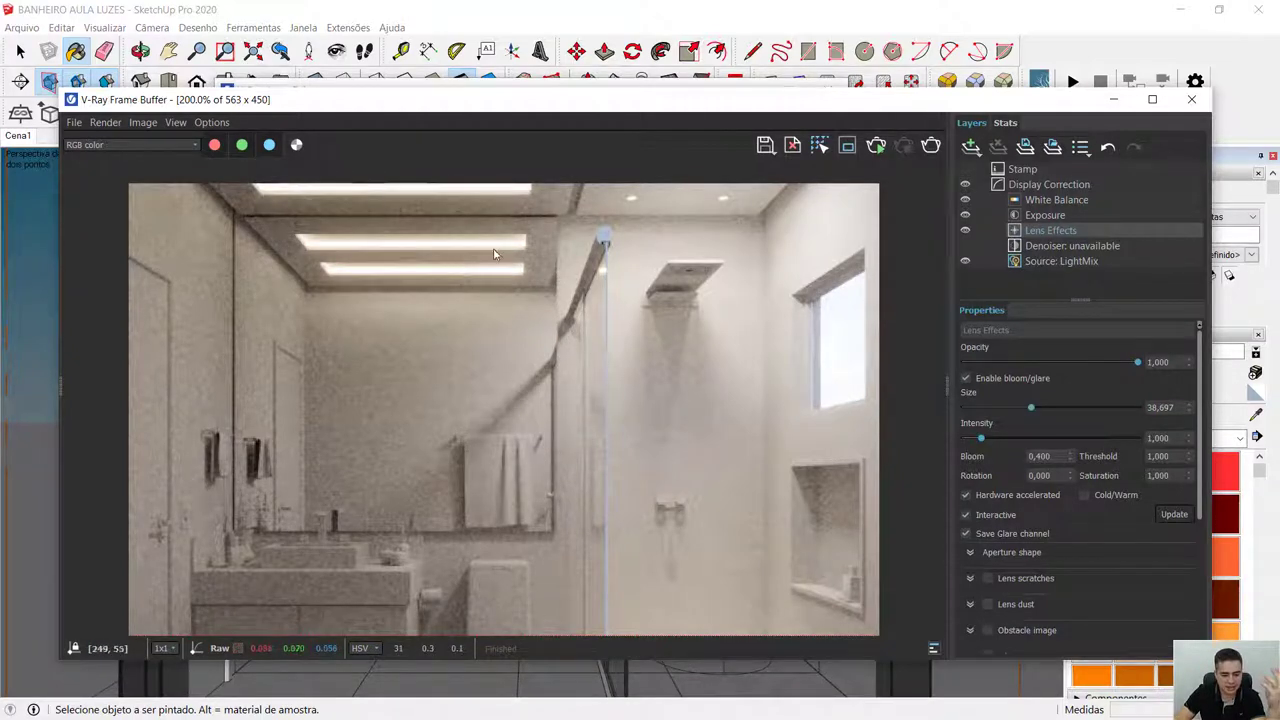
left_click_drag(986, 438, 1003, 443)
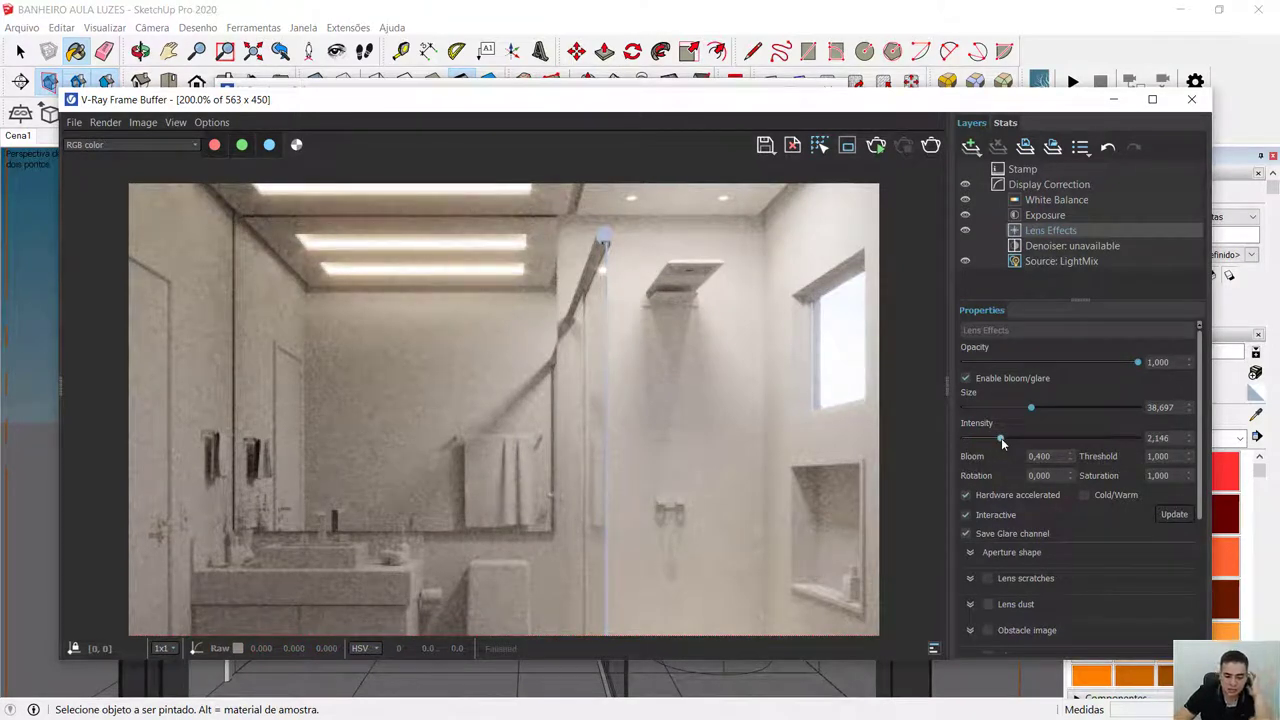
left_click_drag(1003, 443, 1086, 441)
scroll(460, 320, "down", 1)
scroll(461, 326, "up", 1)
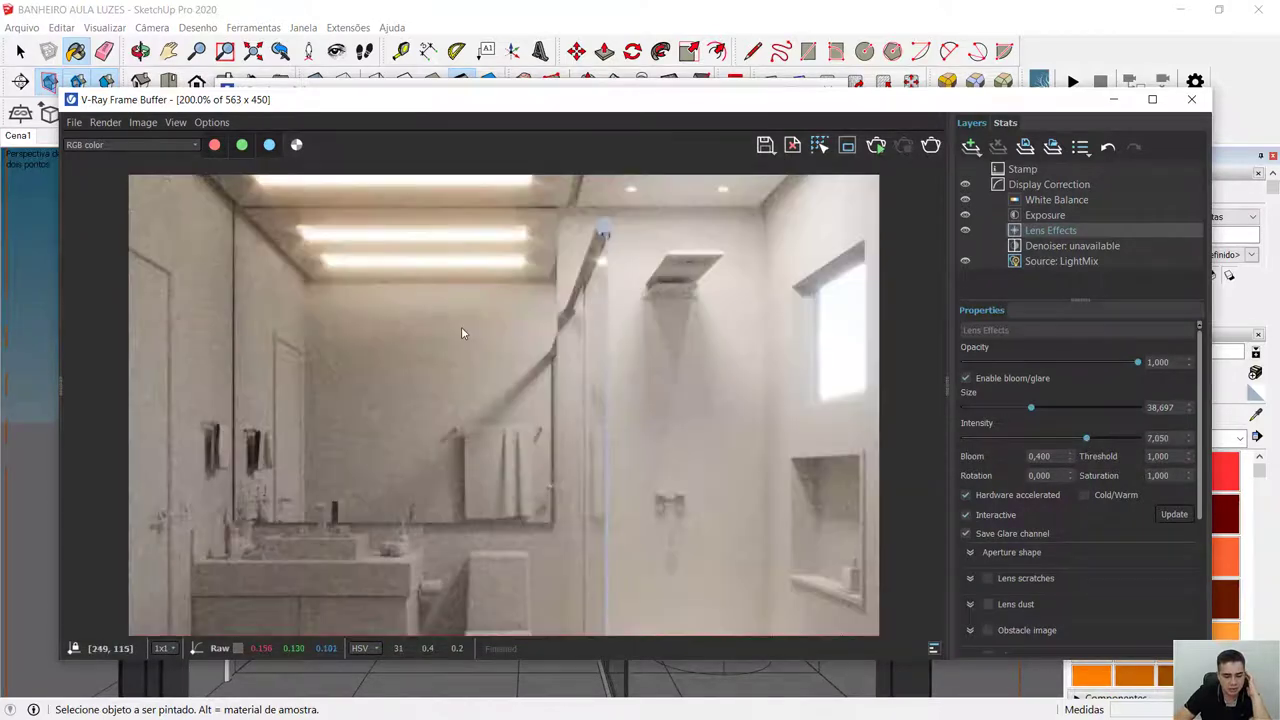
Turn bloom/glare off and back on to compare the ceiling light strips in the render with and without glow.
scroll(462, 320, "down", 1)
scroll(510, 272, "up", 1)
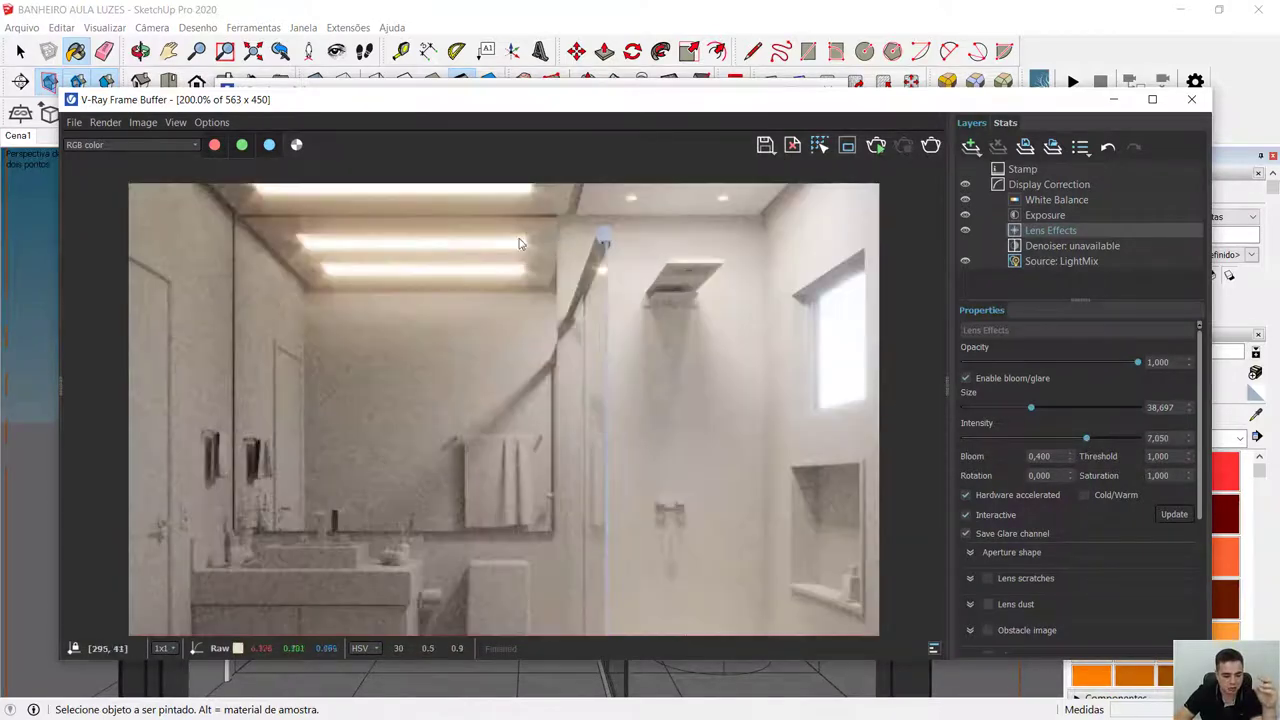
left_click(966, 379)
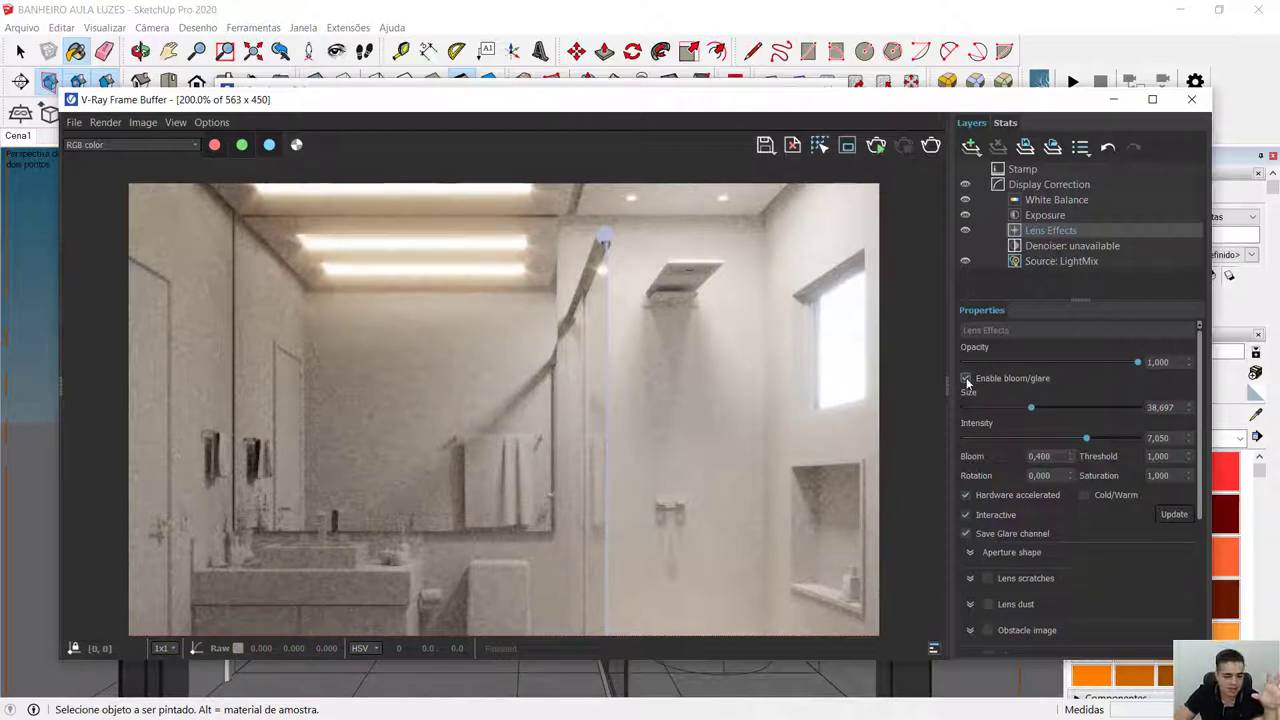
left_click(966, 379)
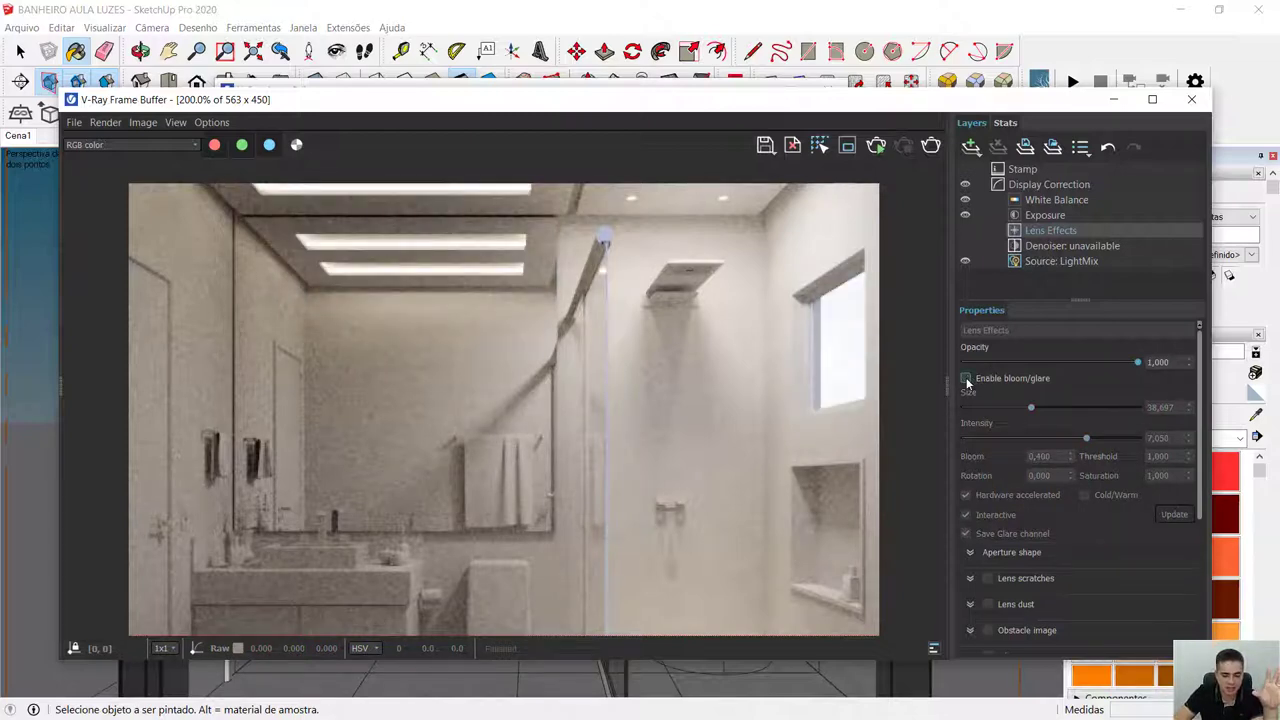
left_click(966, 379)
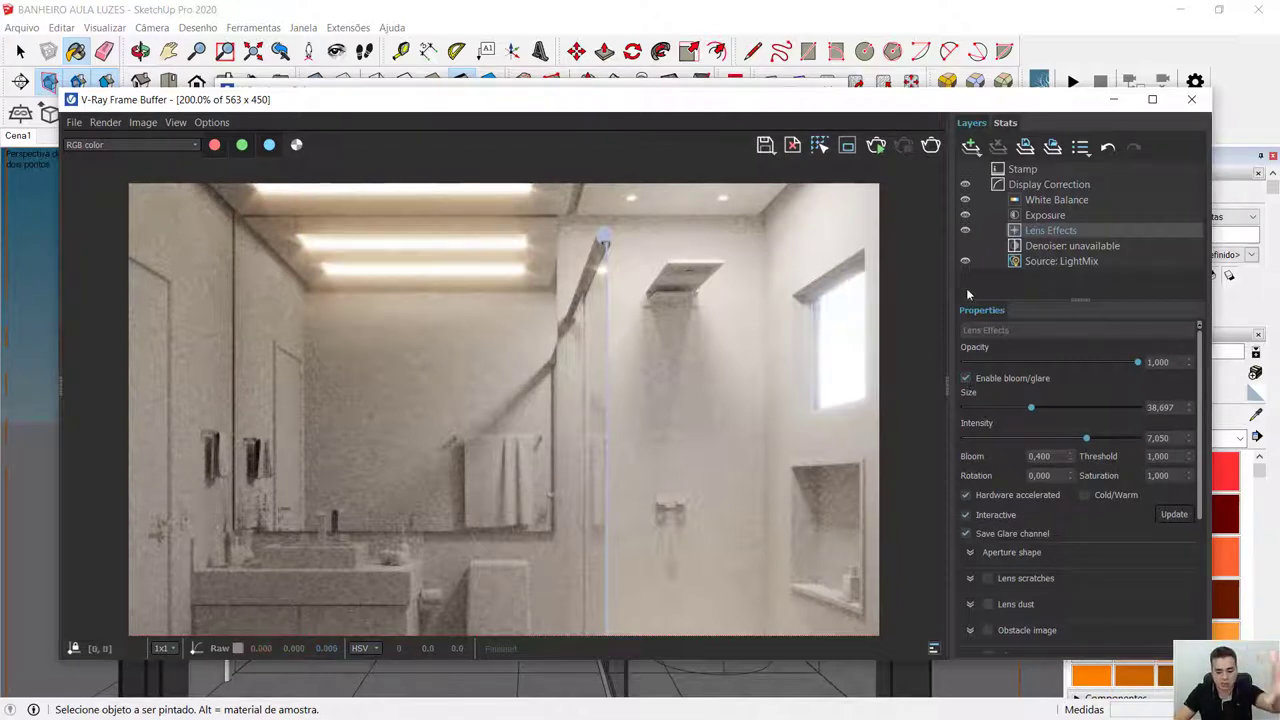
Toggle the Lens Effects layer's visibility repeatedly to compare the whole render with and without it, leaving the layer visible.
left_click(965, 230)
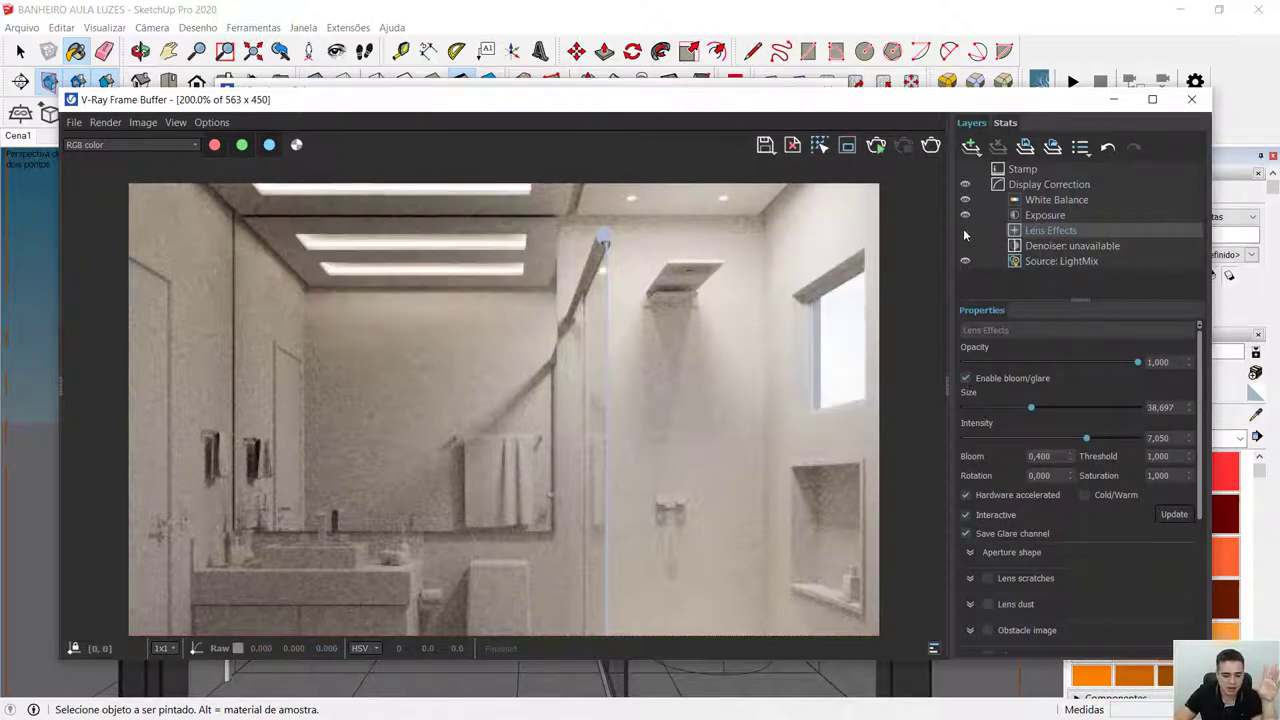
left_click(965, 231)
left_click(965, 231)
left_click(965, 231)
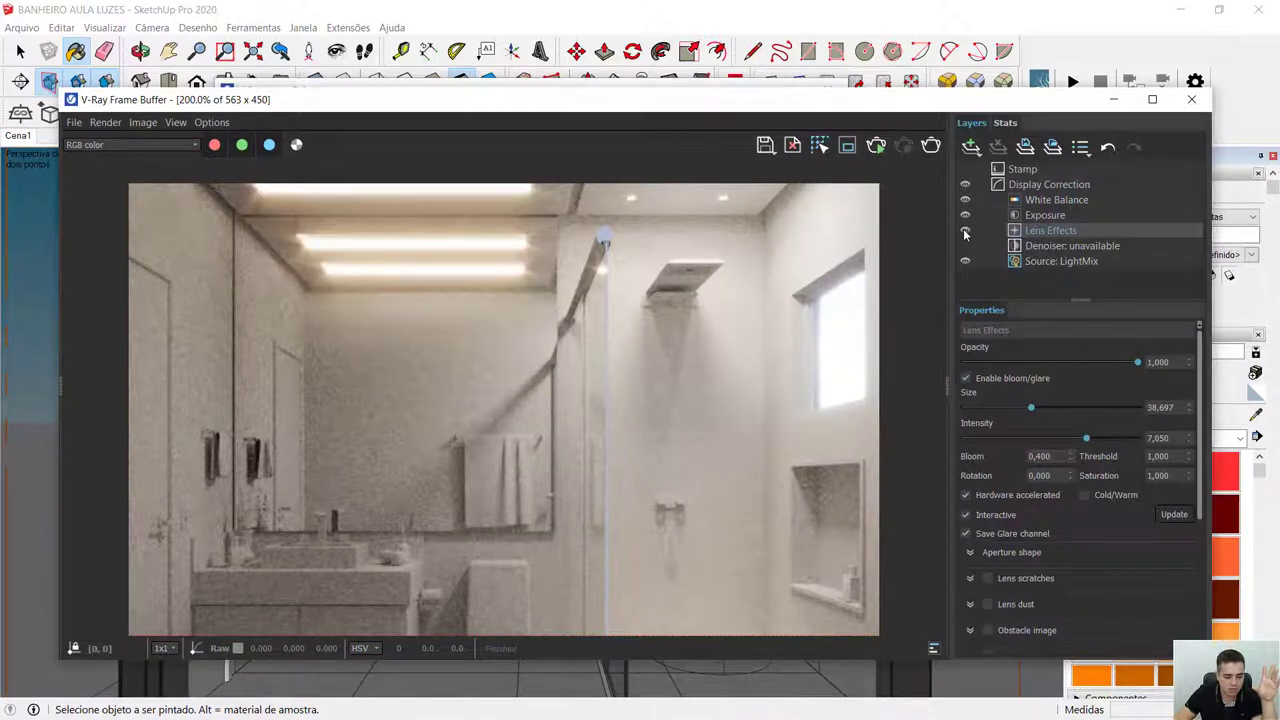
left_click(965, 231)
left_click(964, 231)
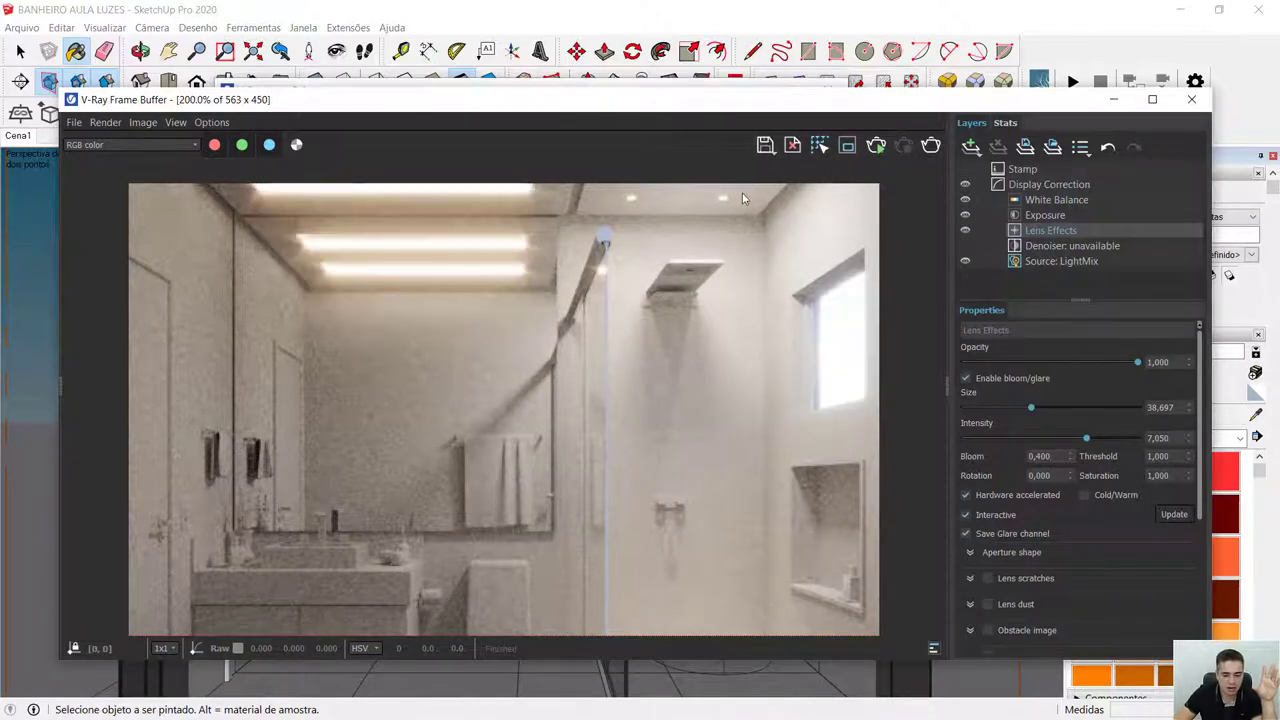
Examine the shower ceiling spotlights up close with bloom/glare off and on, and bring the whole render back into view.
scroll(742, 198, "up", 2)
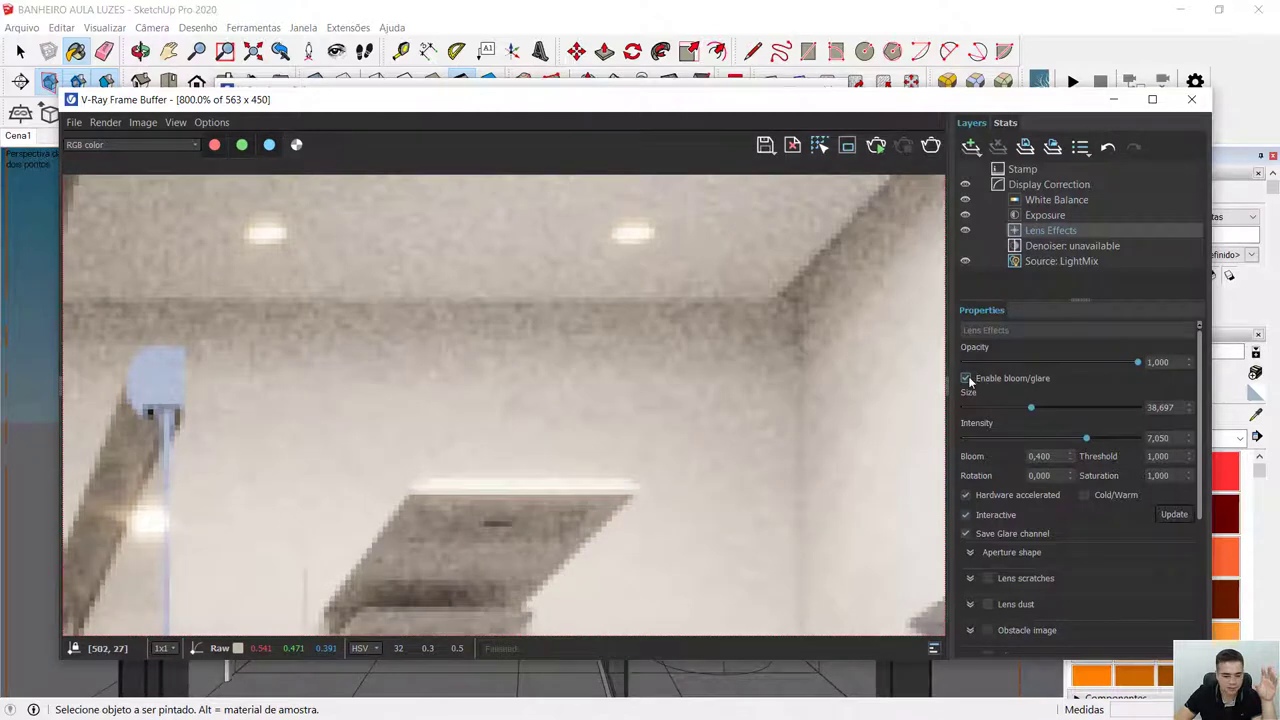
left_click(966, 378)
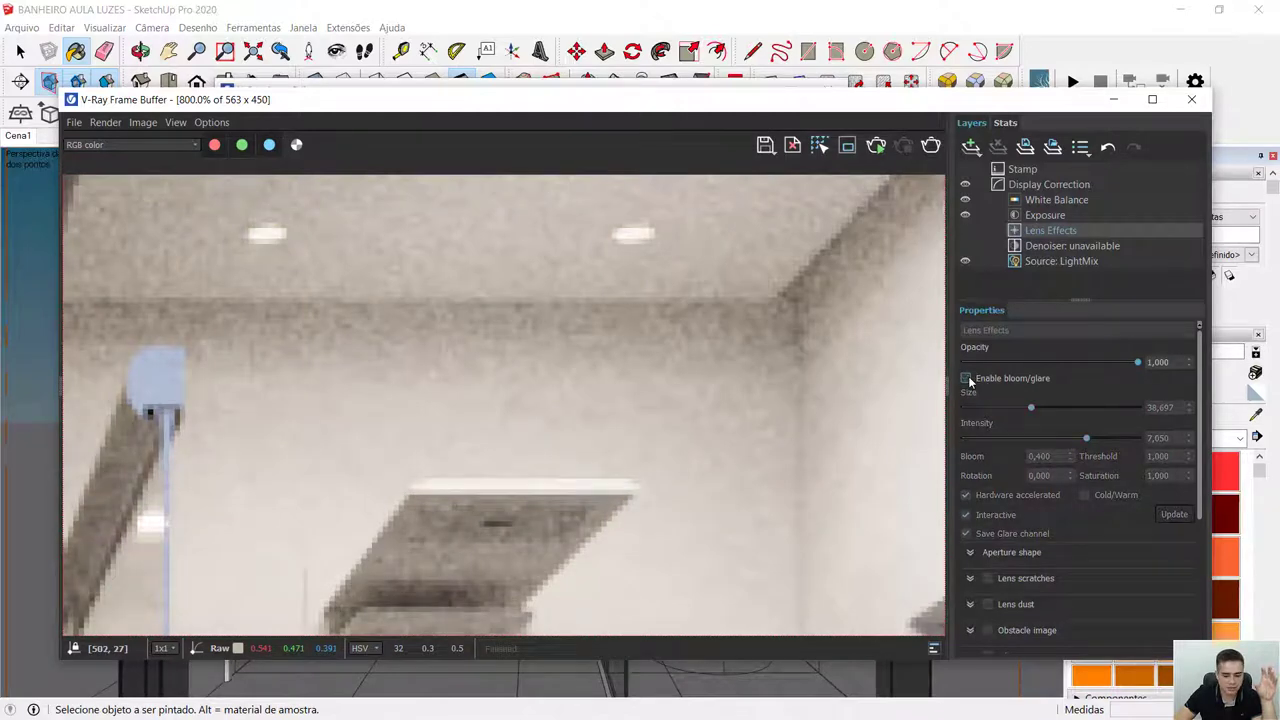
left_click(966, 378)
scroll(443, 329, "down", 2)
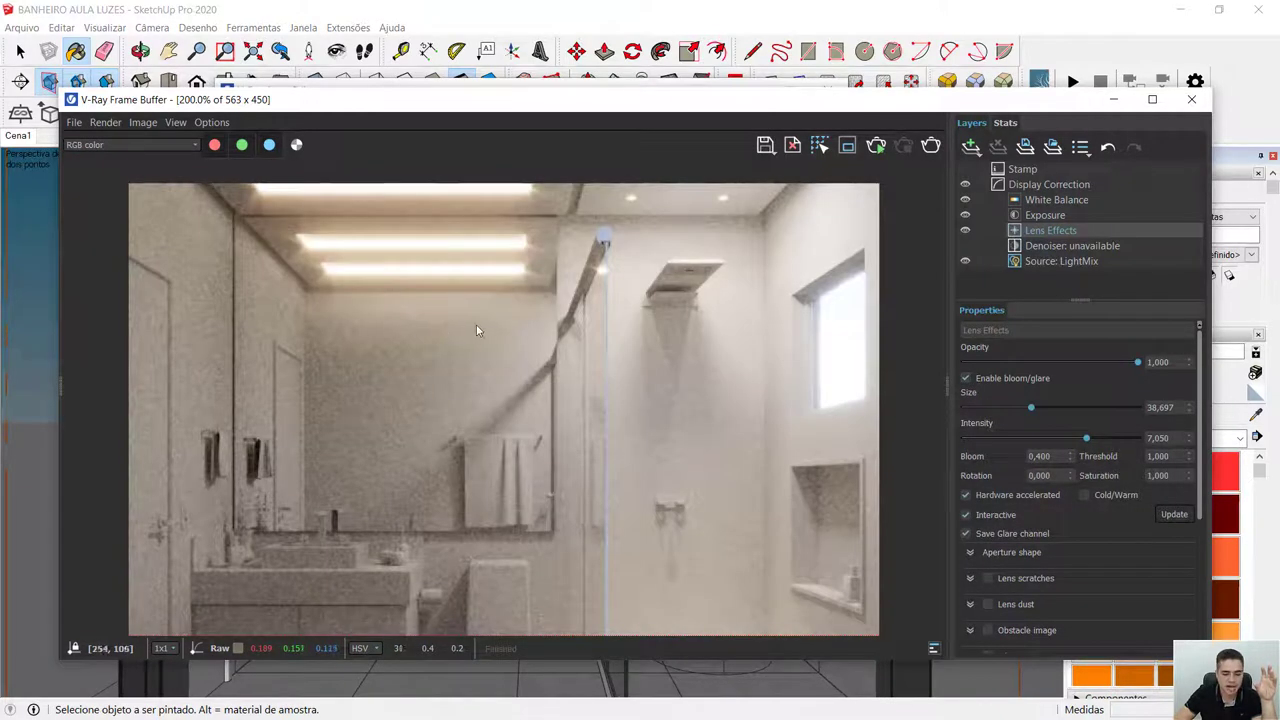
scroll(476, 328, "down", 1)
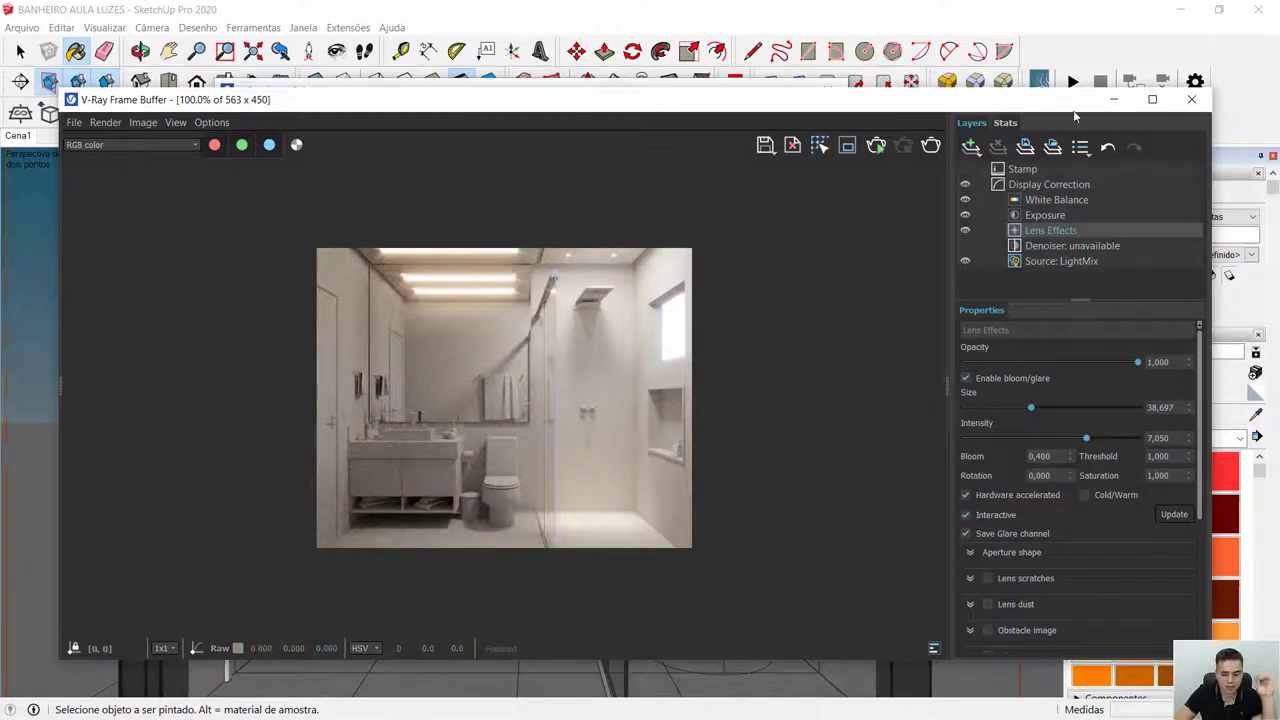
Maximize the frame buffer, show the render history and open the options for the first saved render.
left_click(1152, 99)
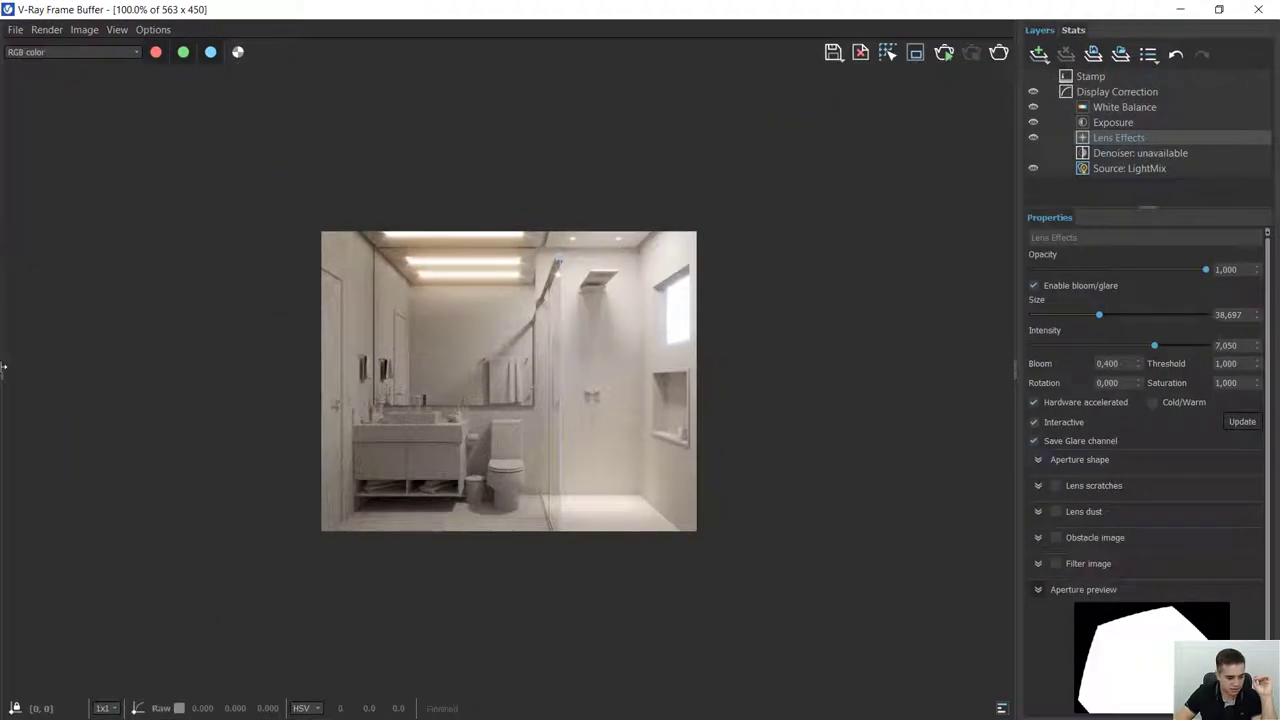
left_click(4, 367)
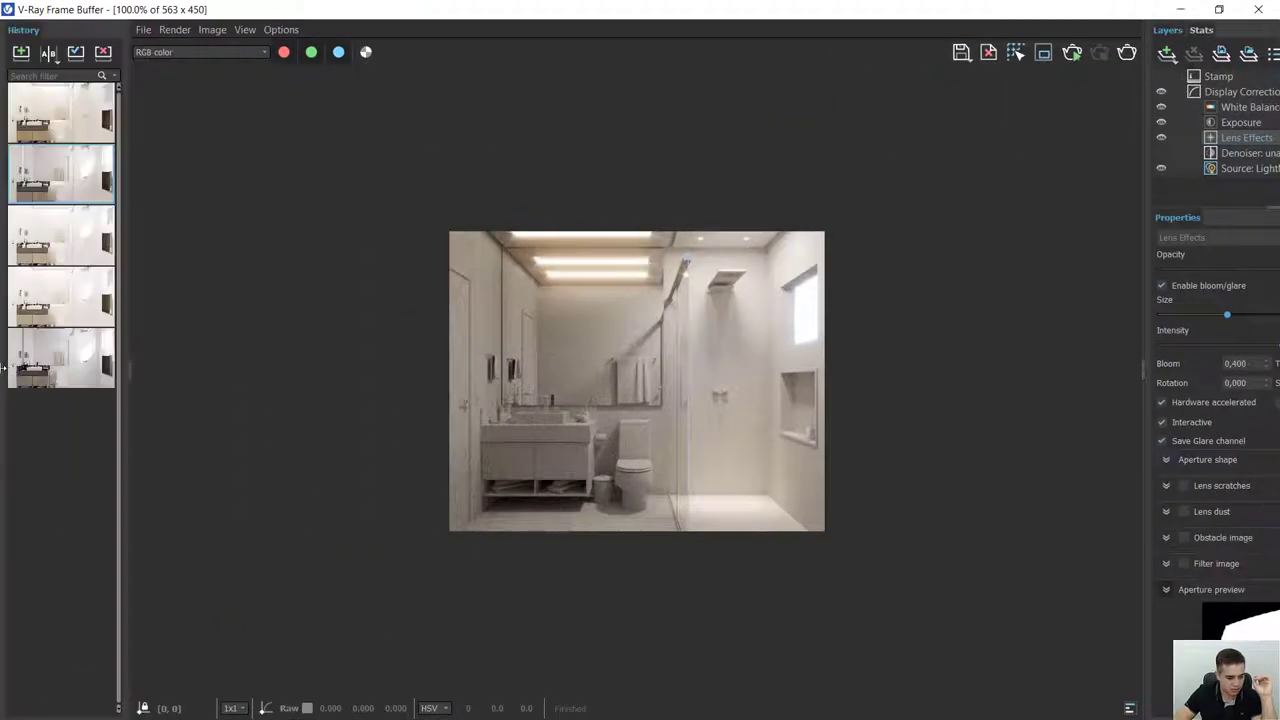
right_click(66, 120)
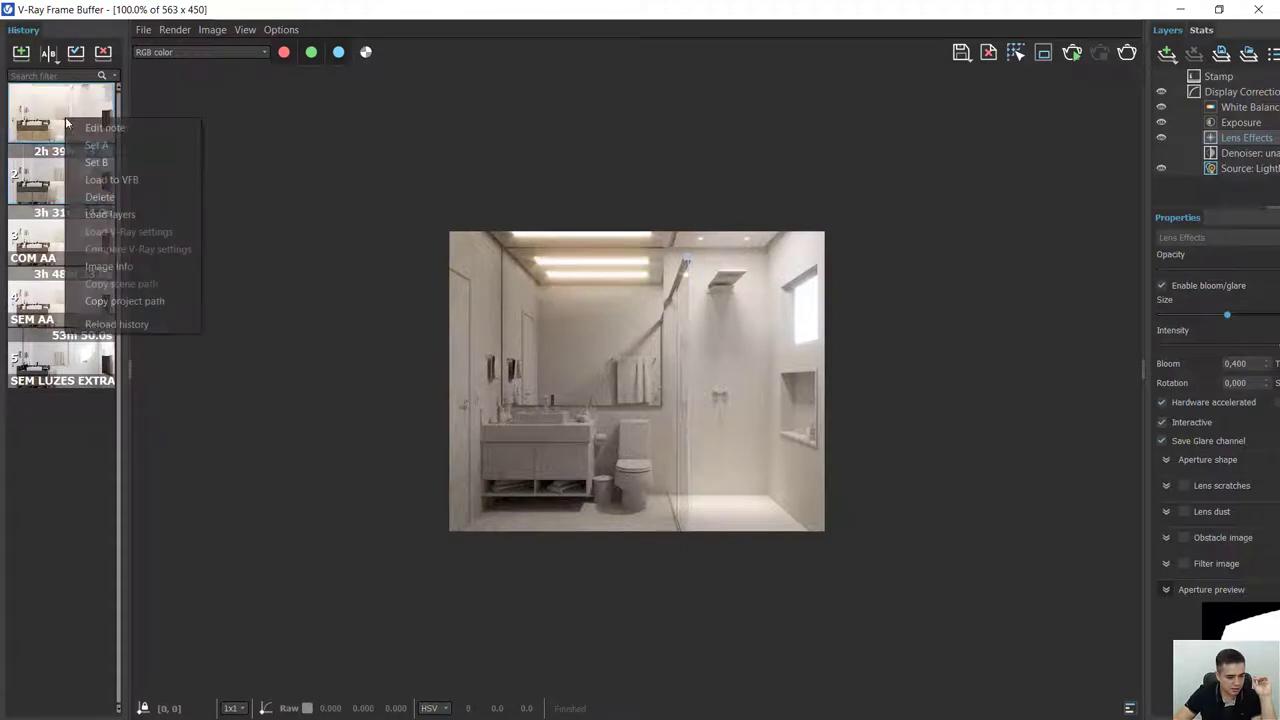